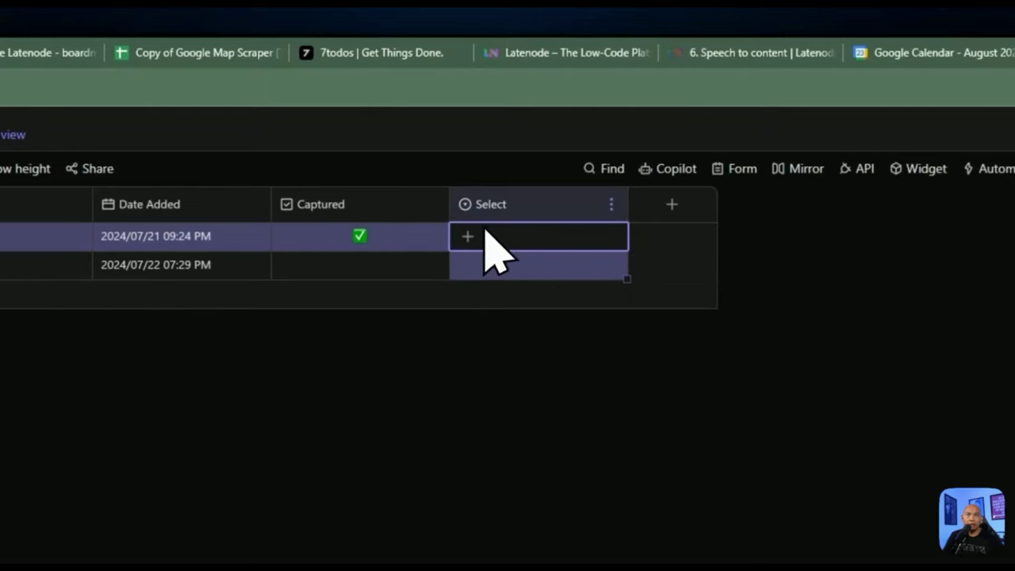
- Clear the Captured checkbox of the birthday party record and run the Latenode speech-to-content scenario once
click(470, 240)
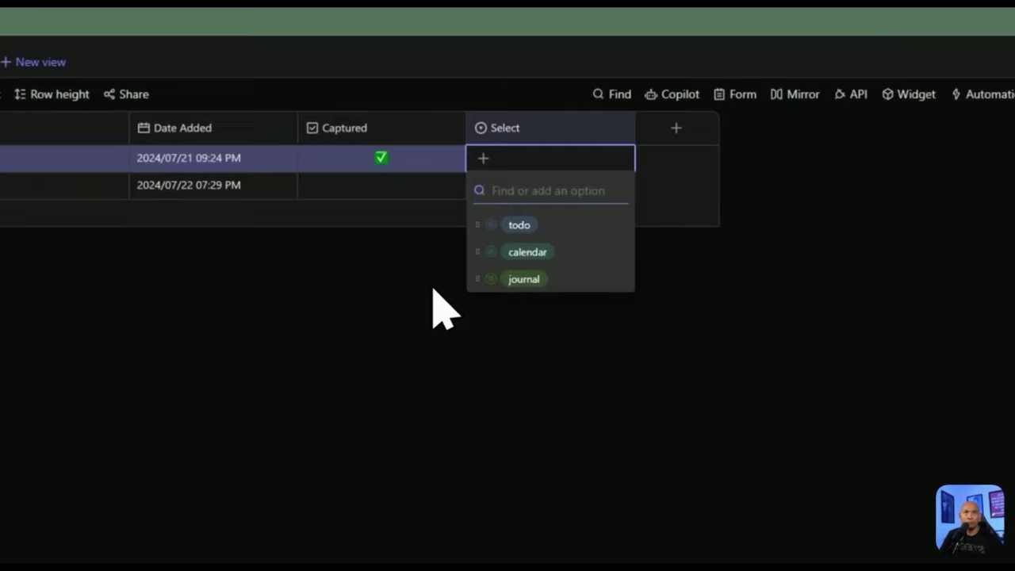
click(381, 159)
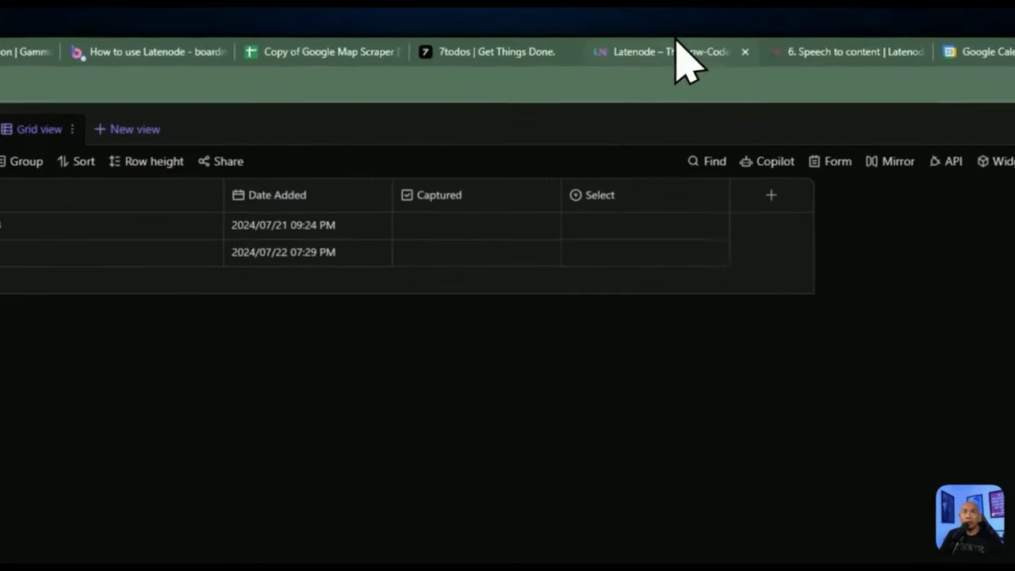
click(692, 42)
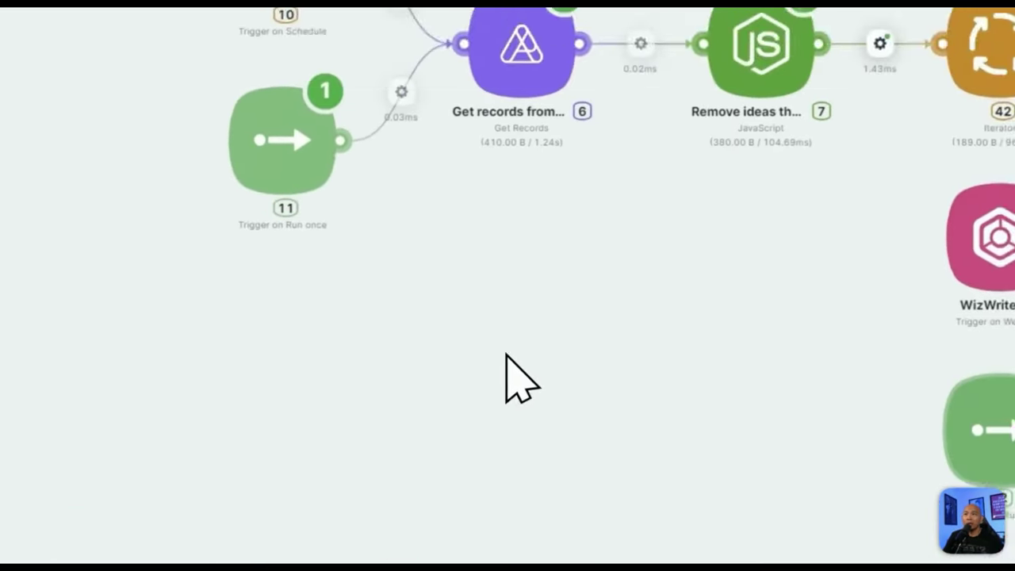
click(210, 440)
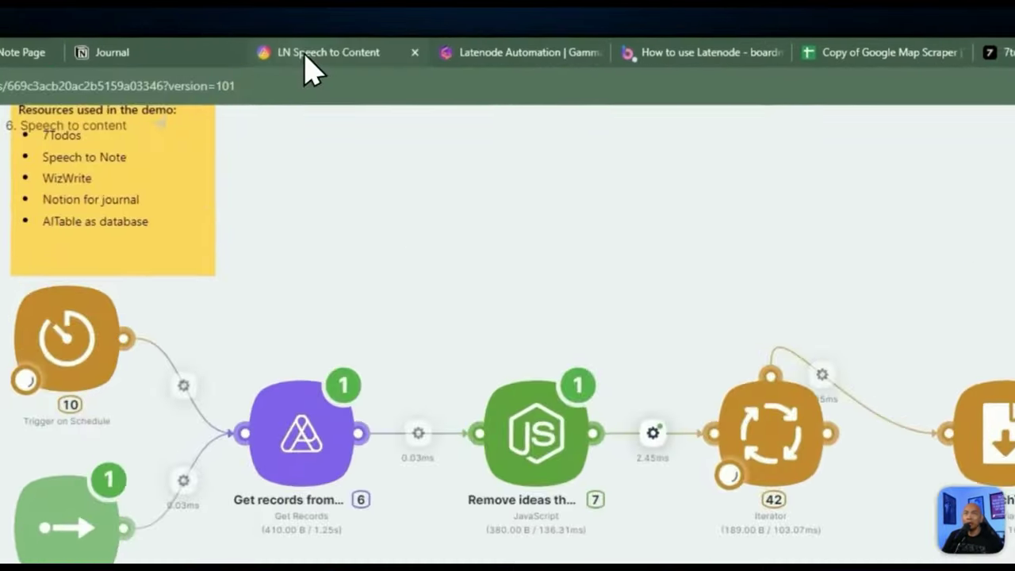
- Switch to AITable to check both records' Captured and Select values, and look up the August birthday event in Google Calendar
click(295, 42)
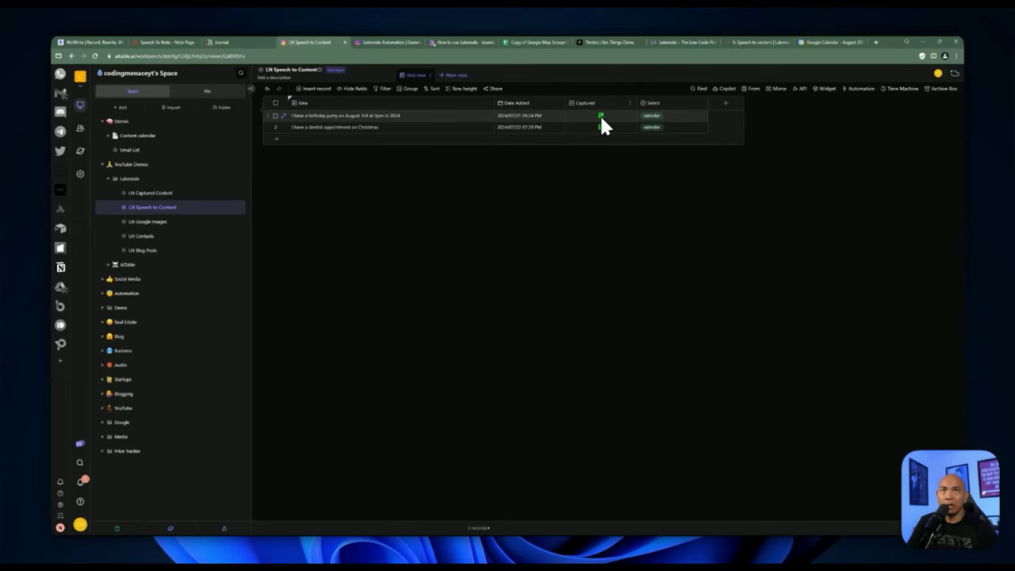
click(651, 116)
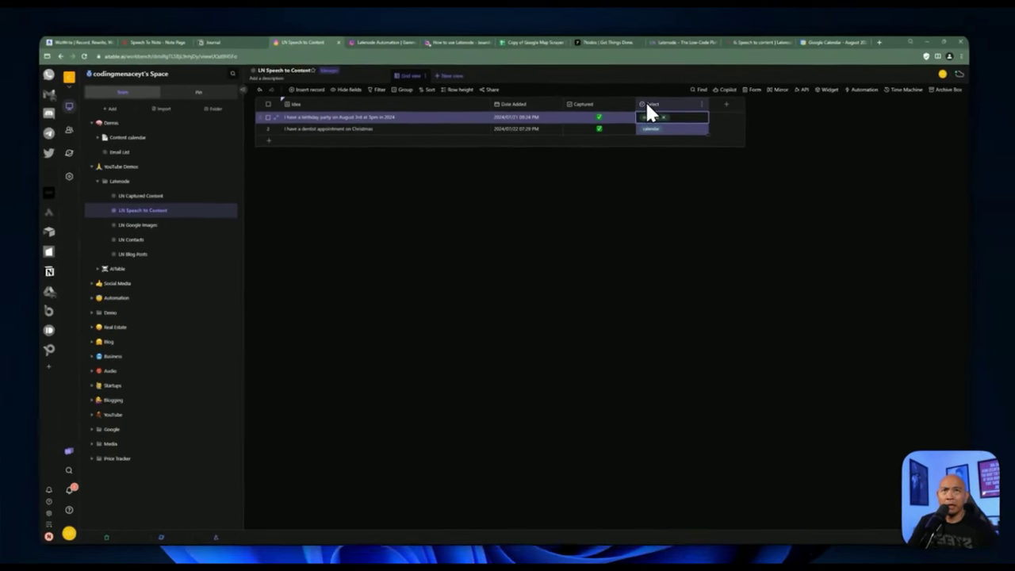
click(650, 127)
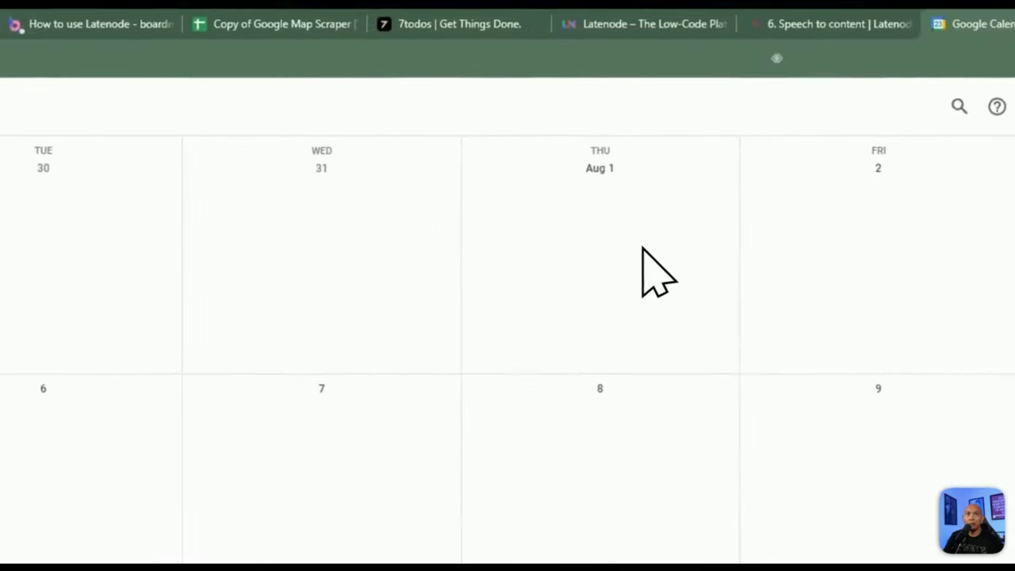
click(754, 226)
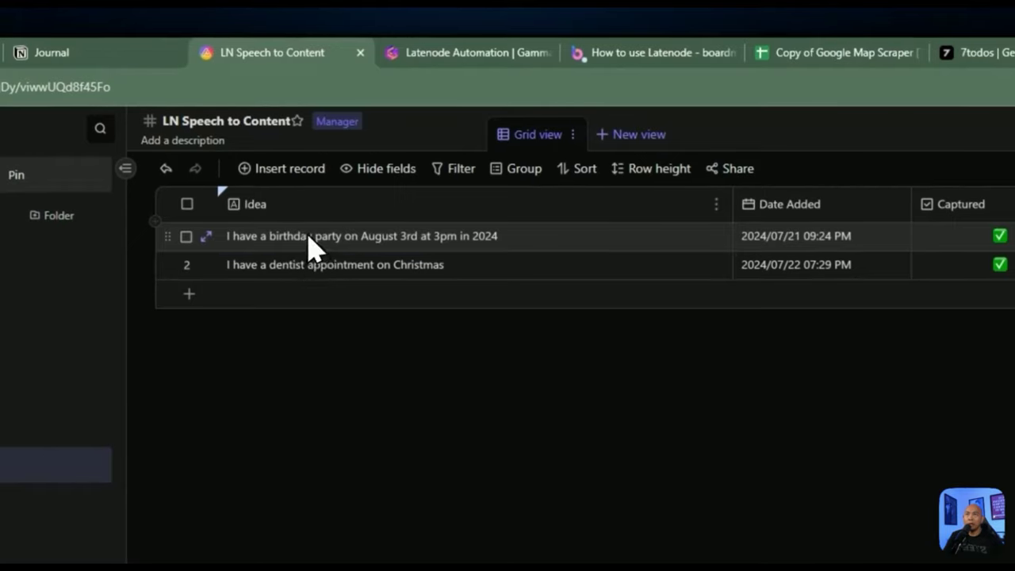
- Read the birthday party and dentist appointment ideas in the LN Speech to Content table
click(309, 241)
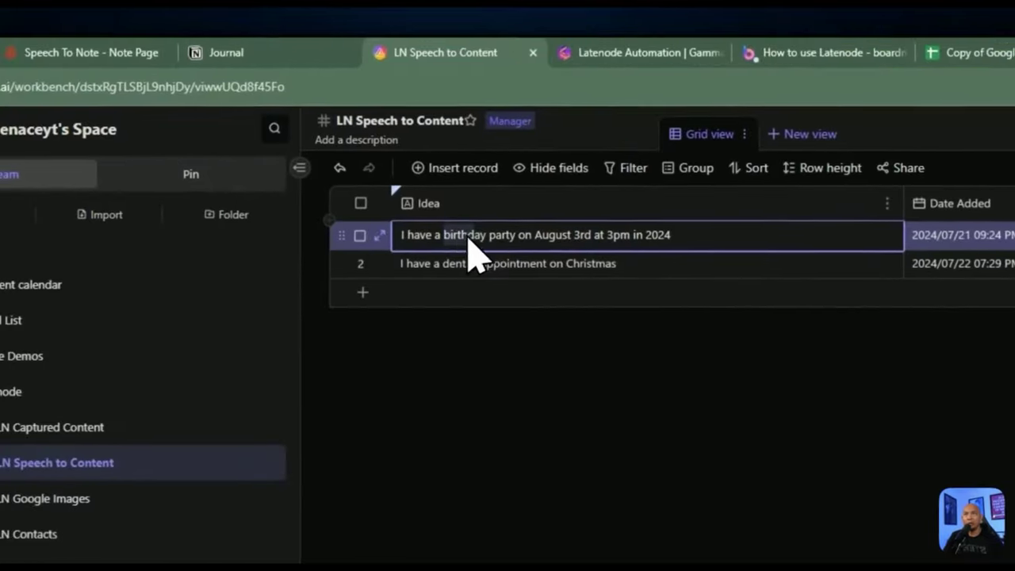
click(316, 185)
click(396, 269)
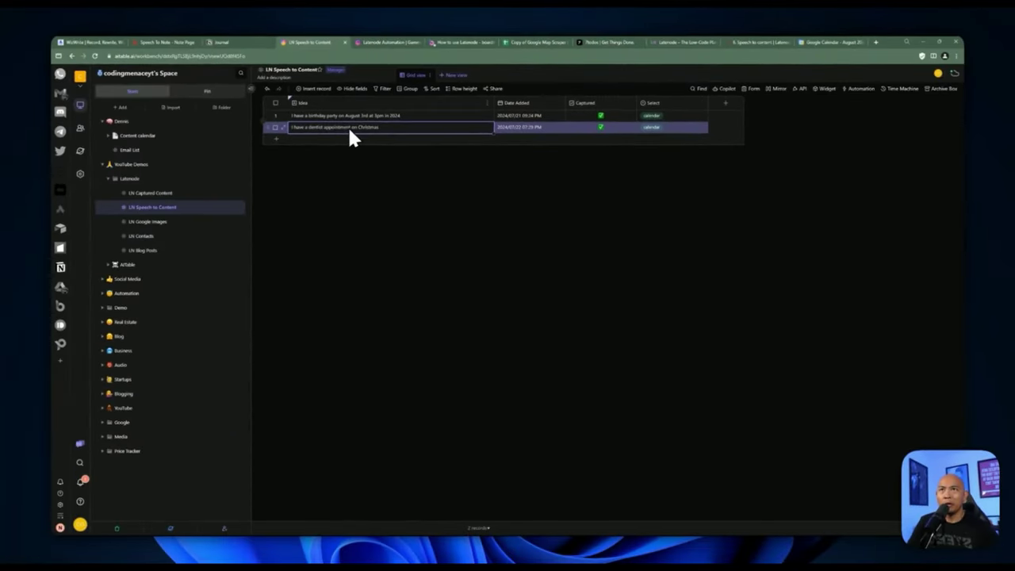
- Switch to Google Calendar and inspect the details of the Dentist appointment event on December 25, 2024
click(817, 42)
click(208, 74)
click(208, 74)
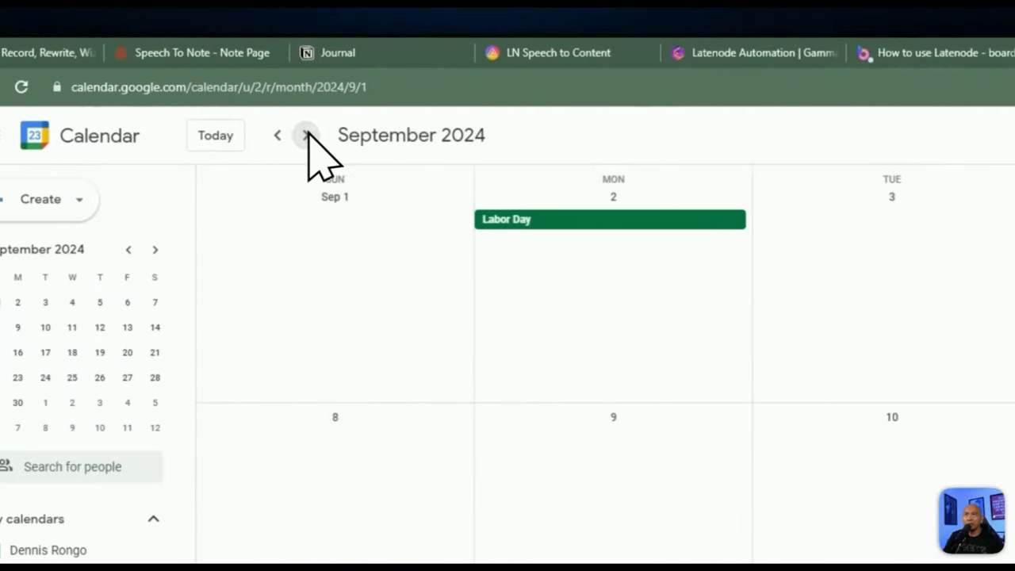
click(208, 74)
click(308, 133)
click(308, 134)
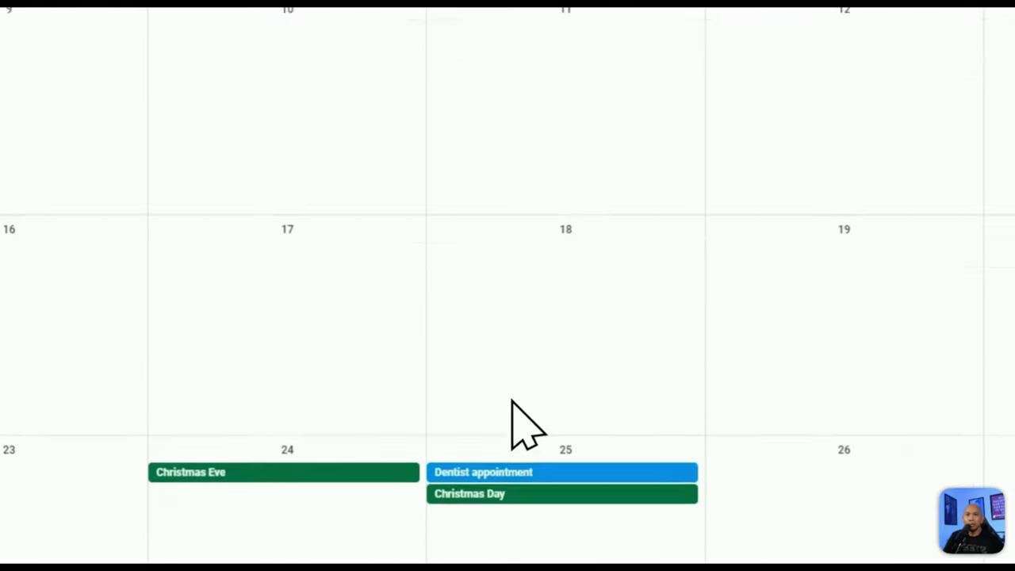
click(478, 366)
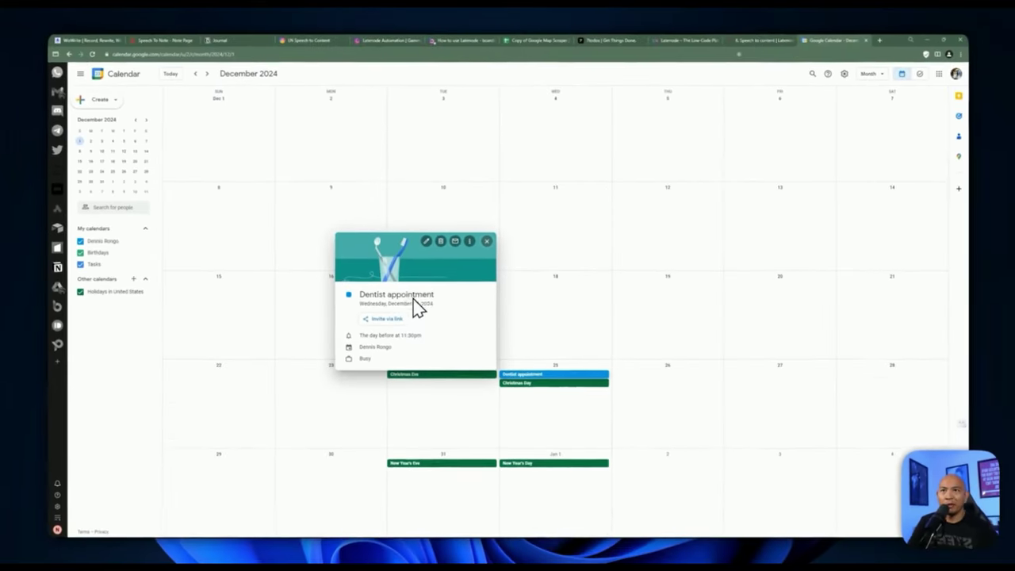
click(510, 319)
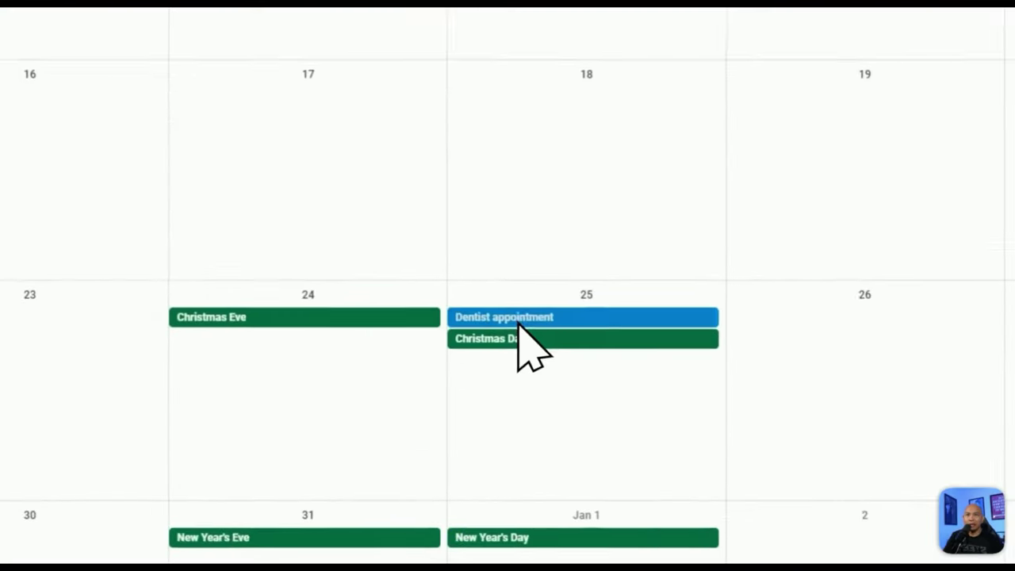
click(527, 374)
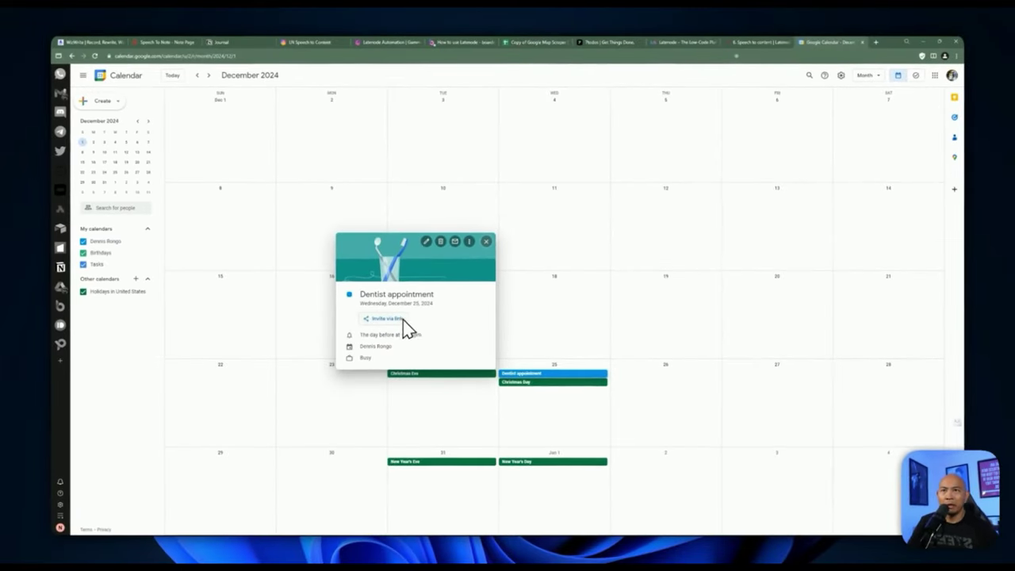
click(486, 241)
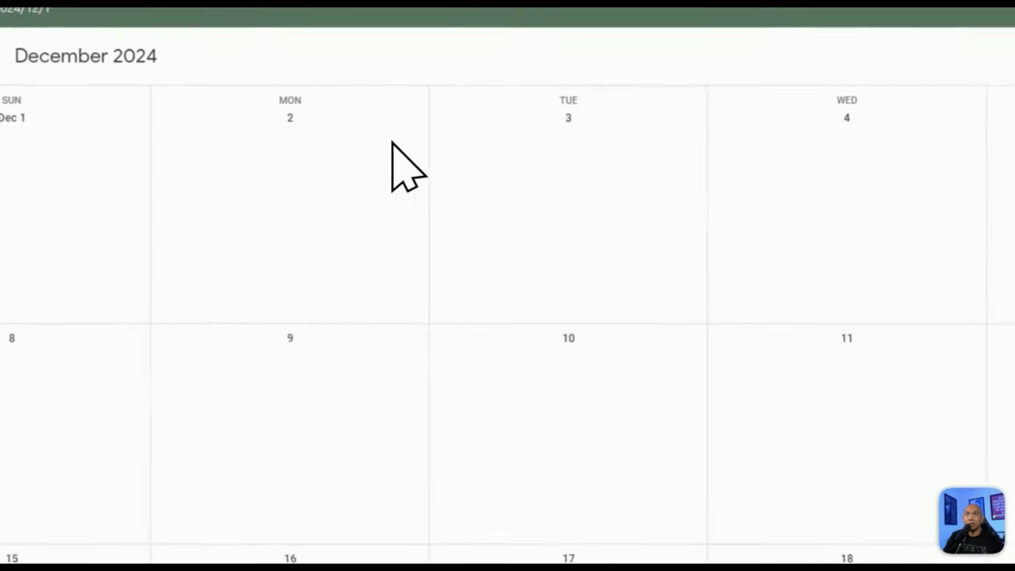
- Review the Morning Jiu-Jitsu and Daily Plans note in Speech To Note alongside the LN Speech to Content table in AITable
click(292, 49)
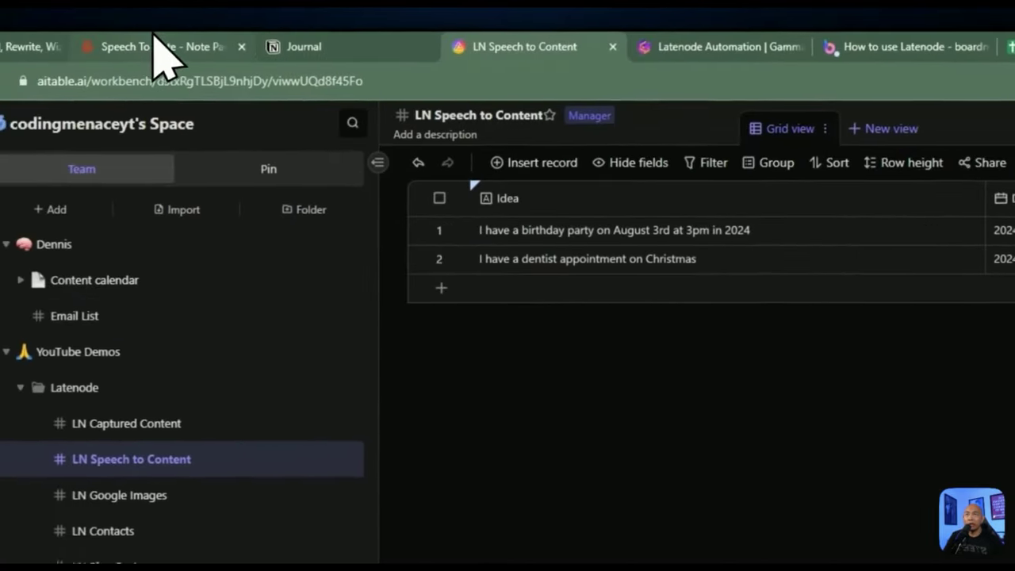
click(159, 41)
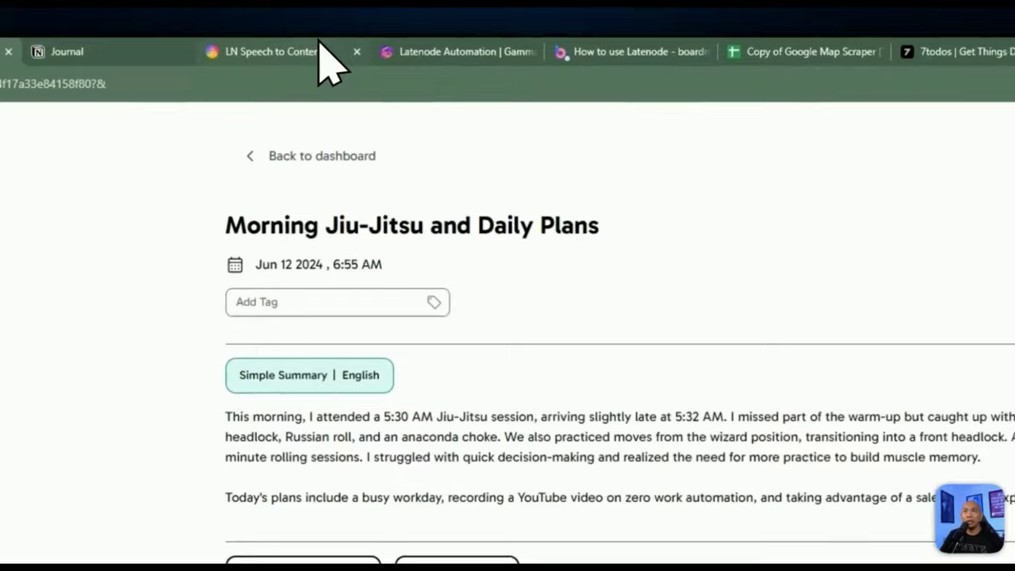
click(329, 42)
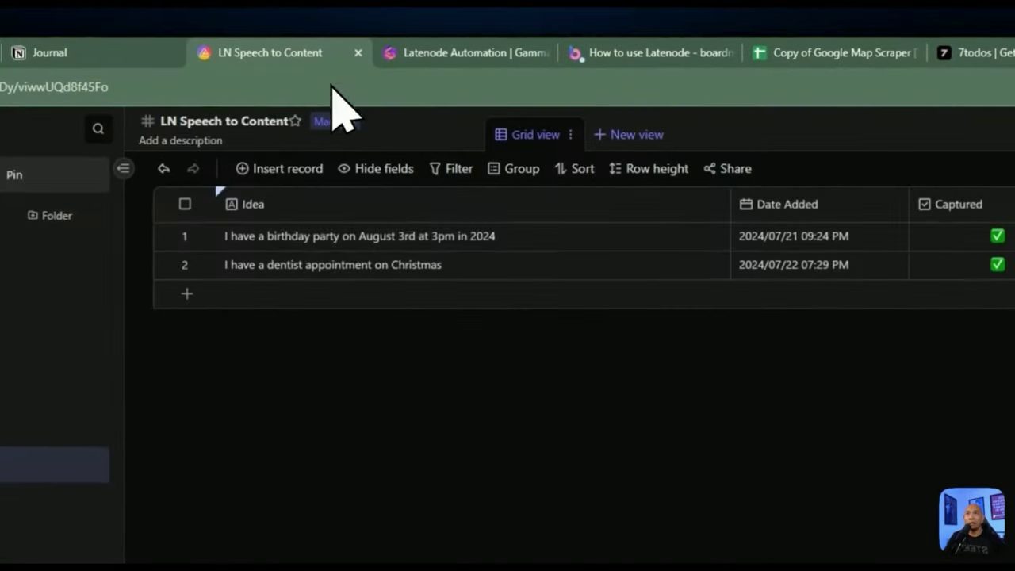
- In Speech To Note, send only the transcript of the Morning Jiu-Jitsu and Daily Plans note to the latenode webhook as JSON
click(111, 43)
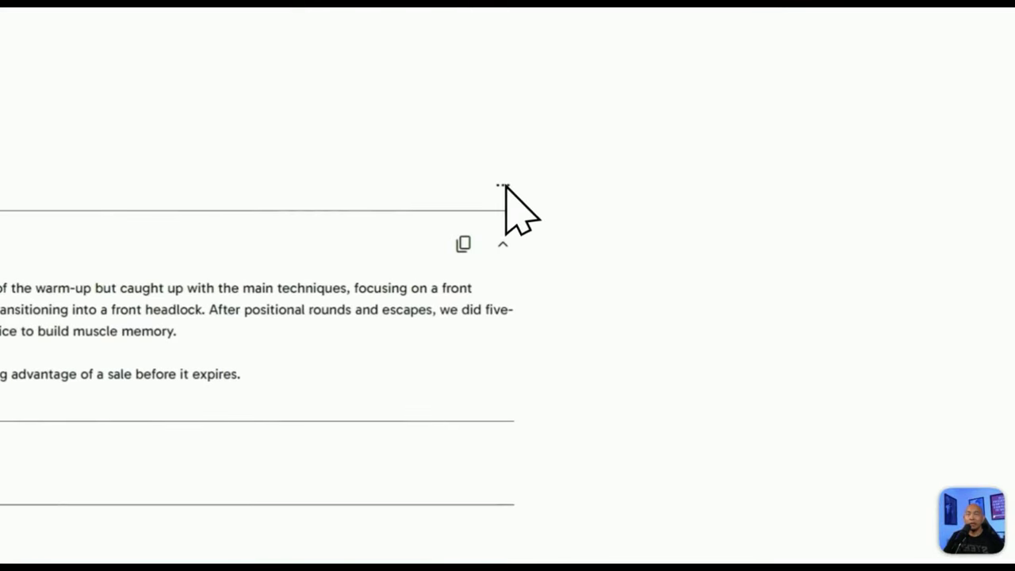
click(502, 185)
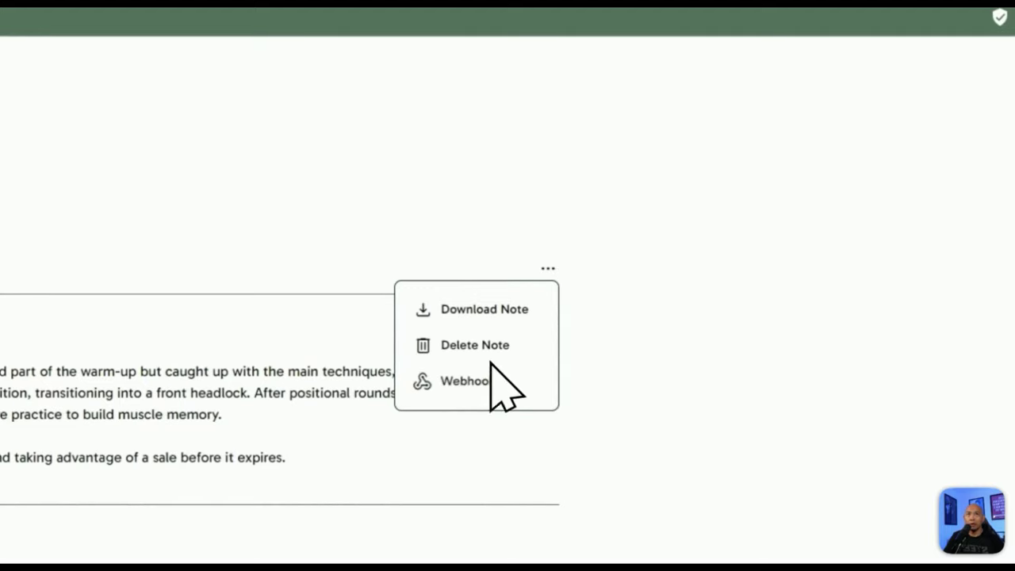
click(481, 379)
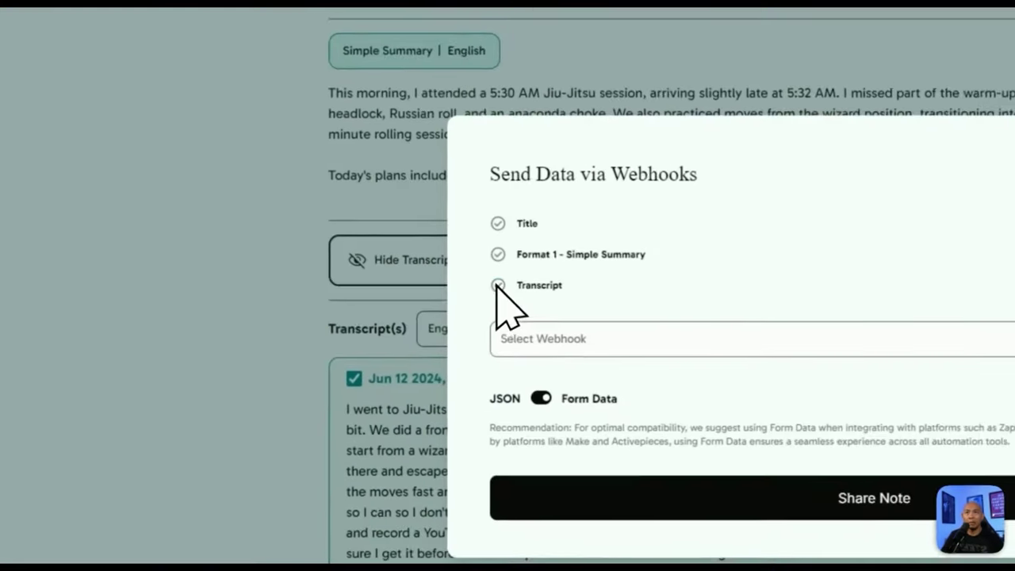
click(499, 287)
click(541, 321)
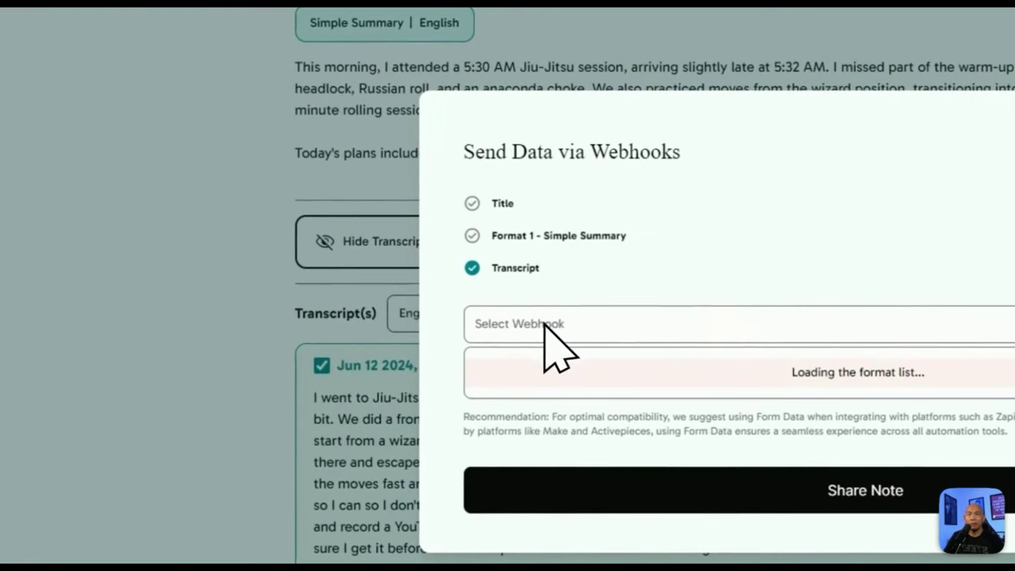
click(606, 368)
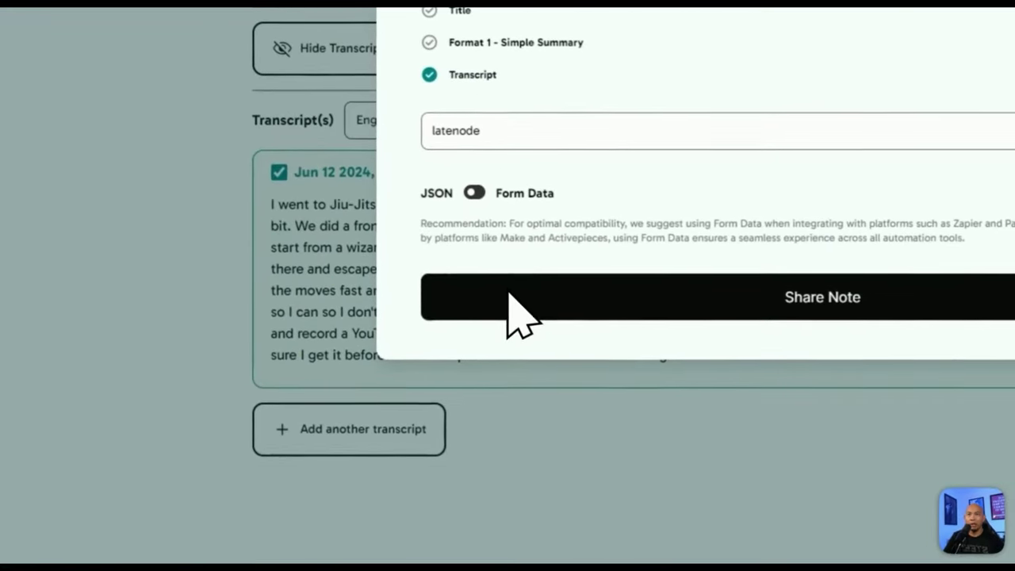
click(510, 295)
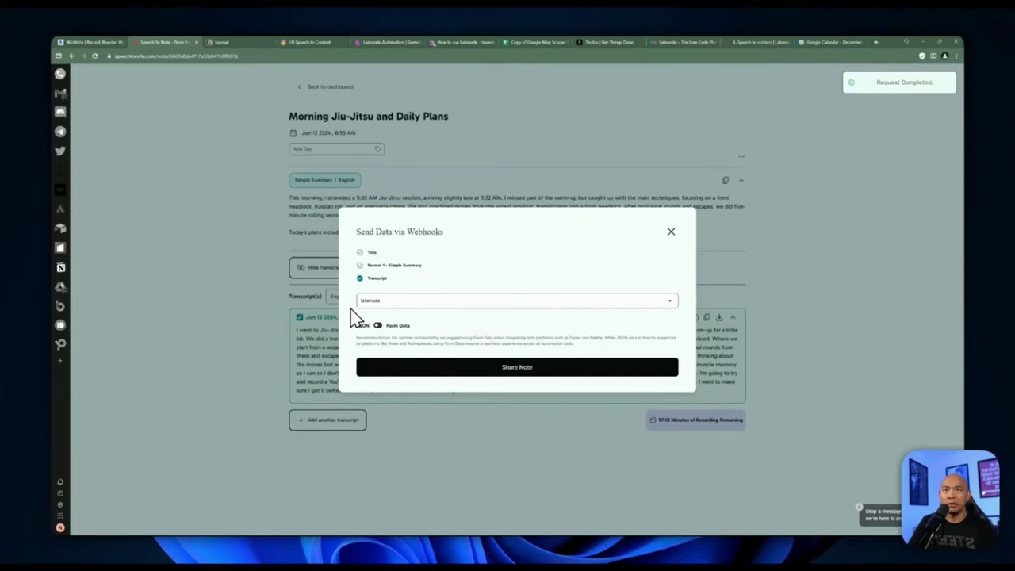
- Check the new Jiu-Jitsu record in AITable and open the matching 2024-07-23 entry in the Notion Journal
click(635, 39)
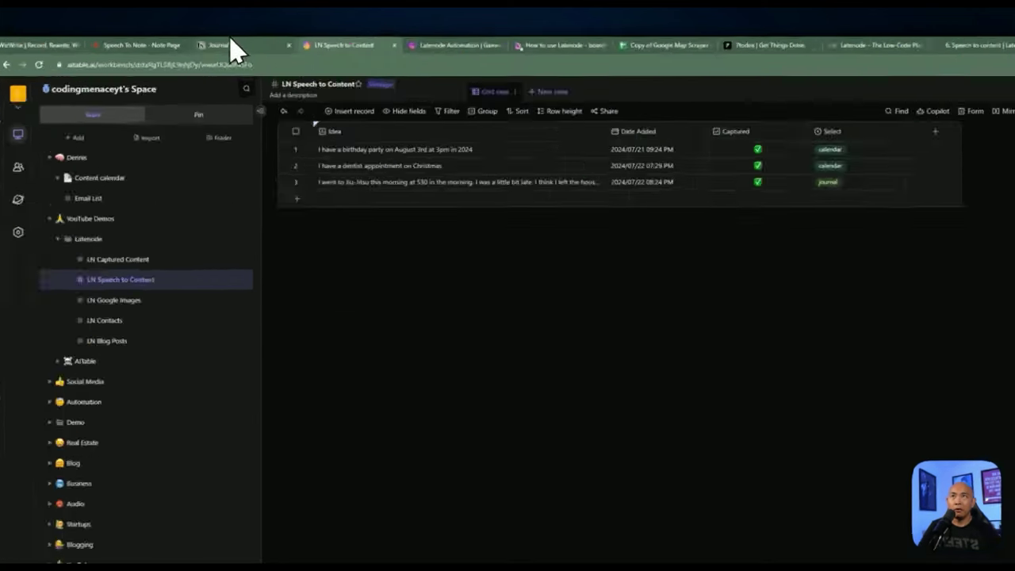
click(224, 42)
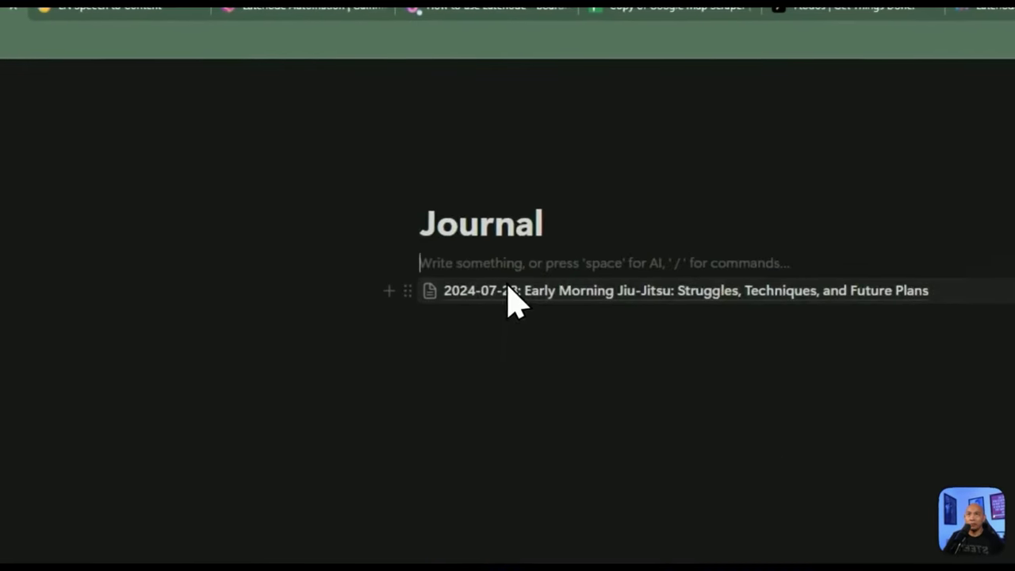
click(471, 158)
- Examine the date and the Early Morning Jiu-Jitsu wording in the journal entry's heading
drag(611, 226, 466, 227)
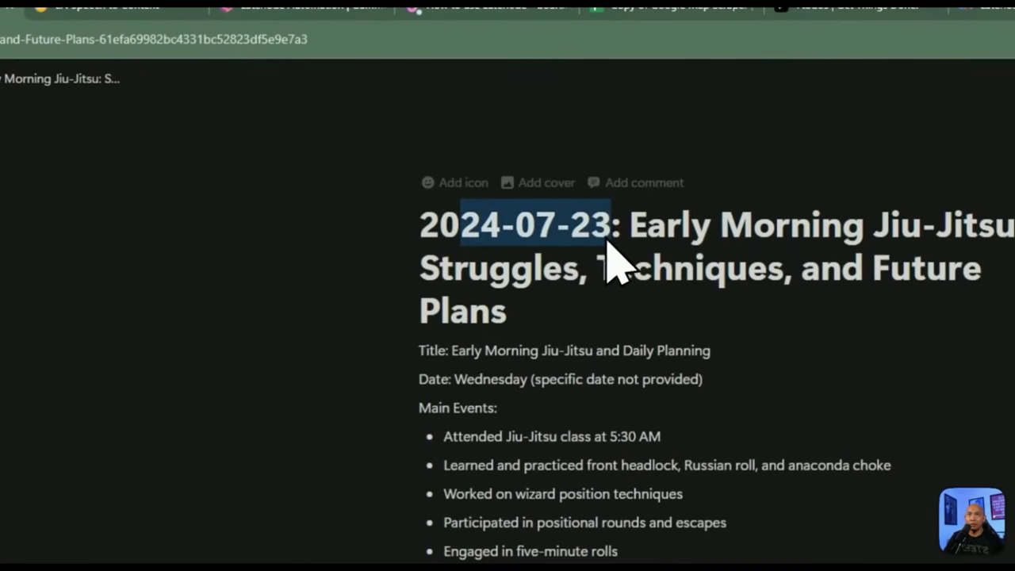
drag(632, 227, 695, 305)
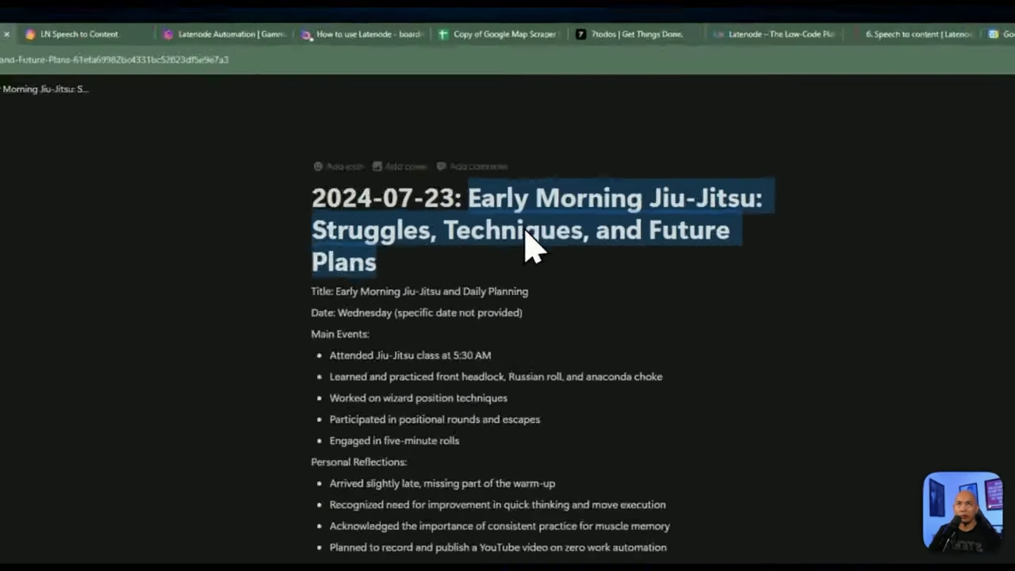
key(ctrl+shift+Left)
key(ctrl+shift+Left)
key(ctrl+shift+Left)
key(ctrl+shift+Left)
key(ctrl+shift+Left)
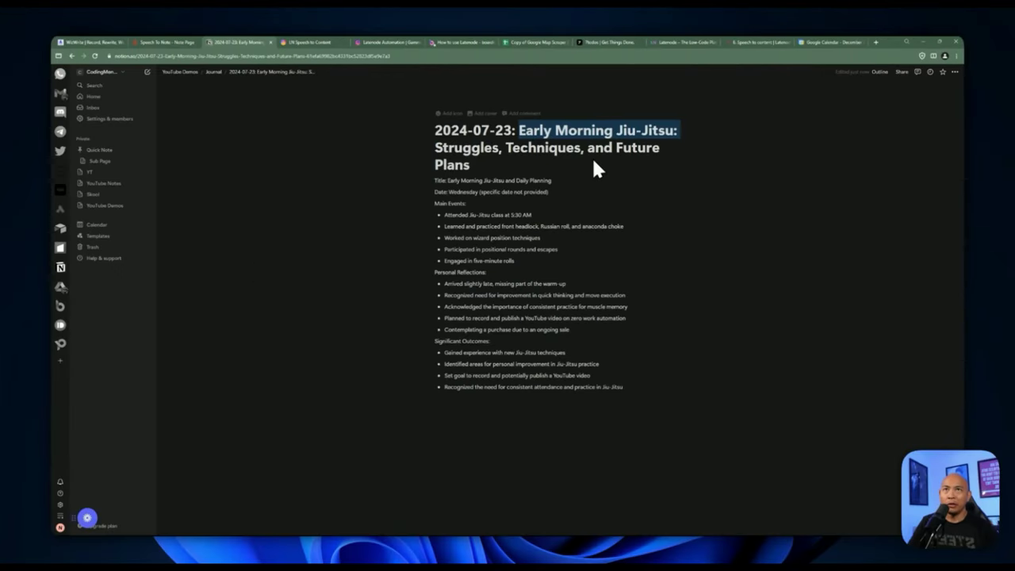
click(573, 170)
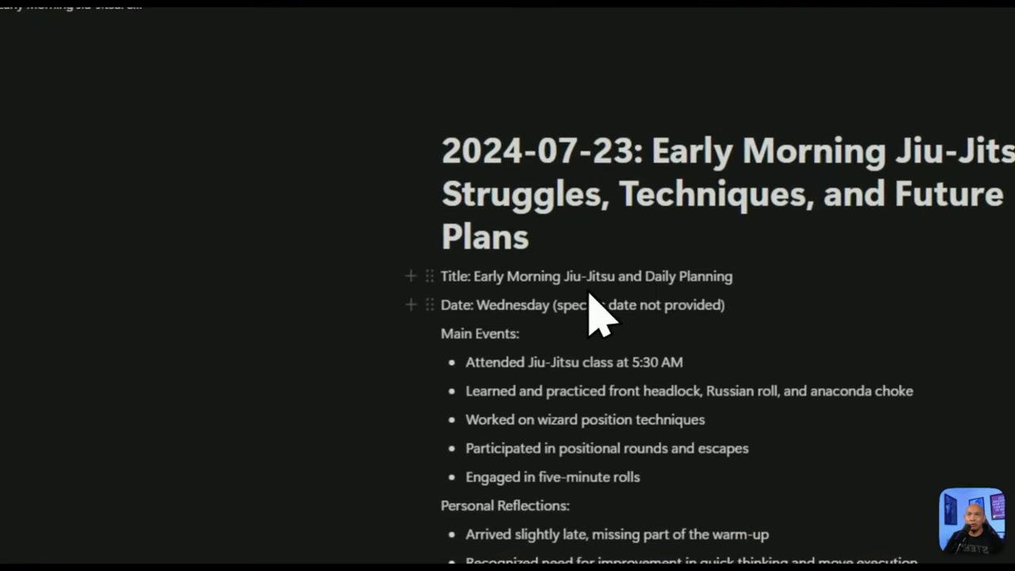
- Read the journal entry's Date line and the first bullets under Main Events
drag(513, 306, 647, 307)
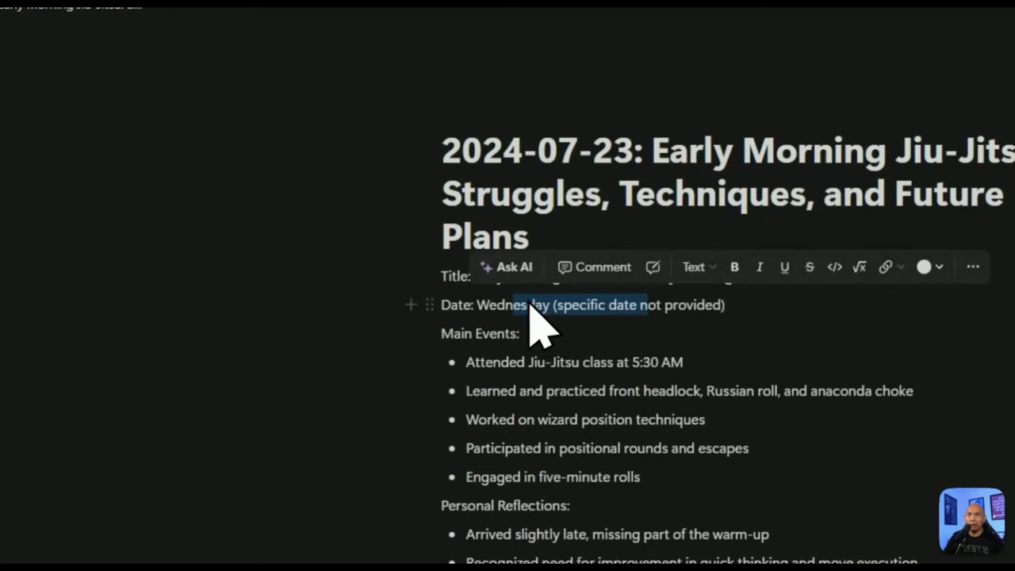
click(516, 313)
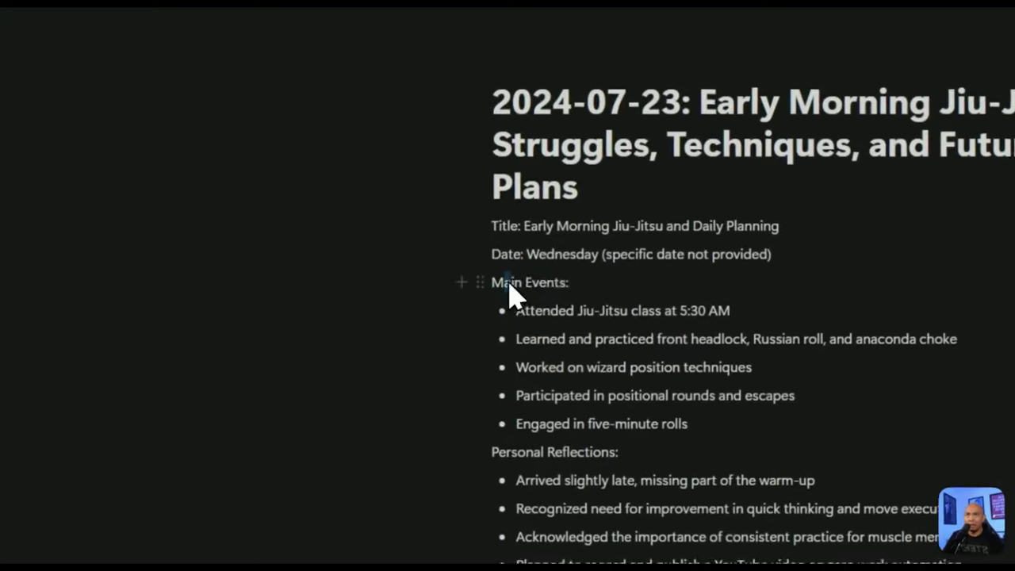
drag(454, 333, 581, 313)
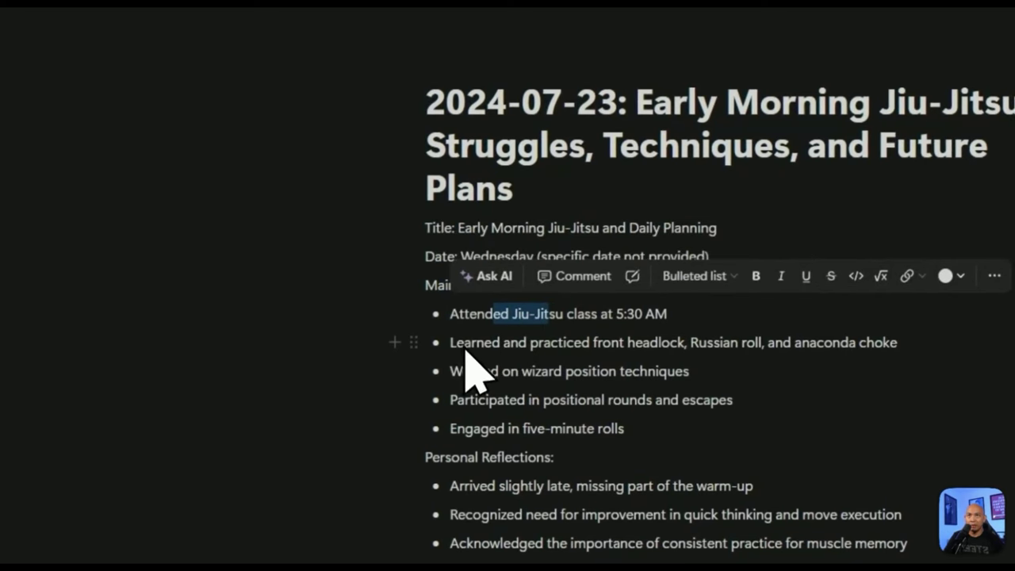
drag(471, 342, 564, 343)
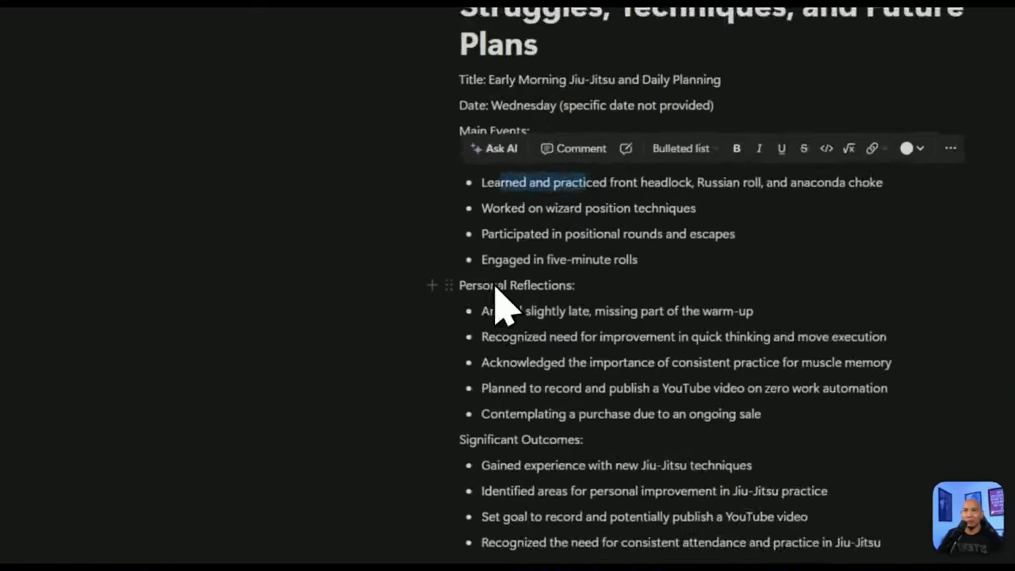
- Read the journal entry's Personal Reflections and Significant Outcomes sections and return to the parent Journal page
drag(444, 272, 467, 272)
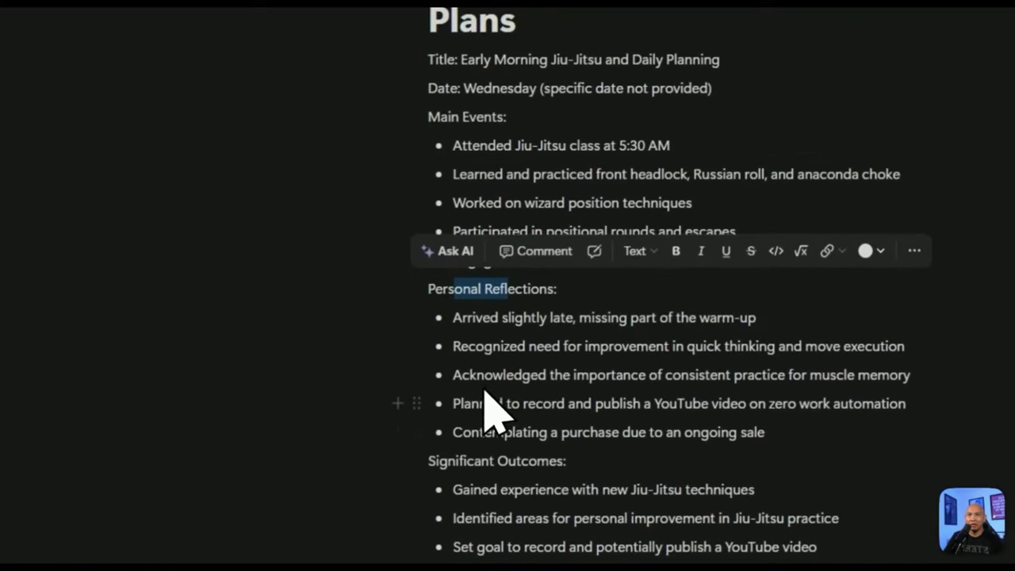
drag(563, 463, 452, 463)
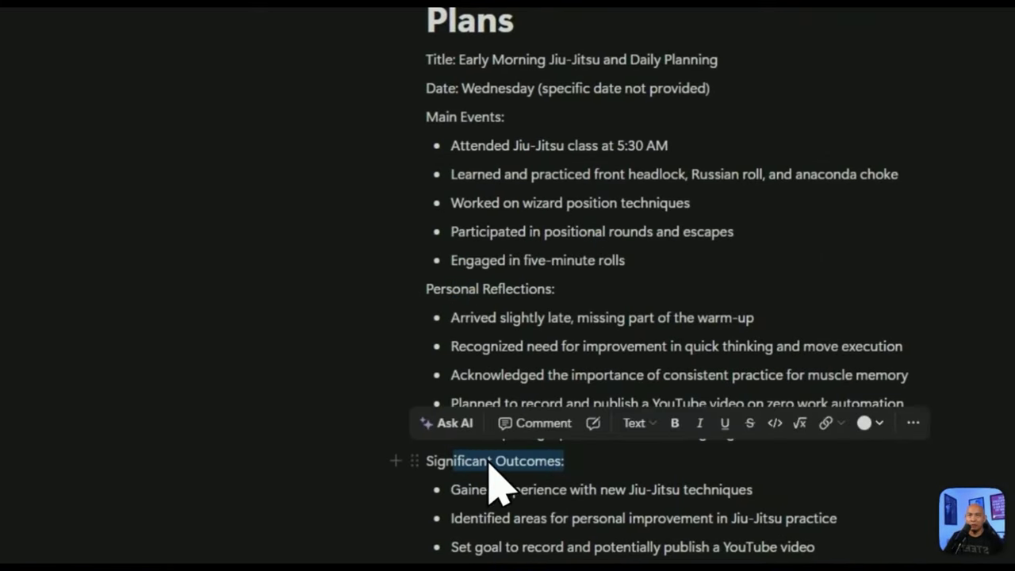
click(478, 64)
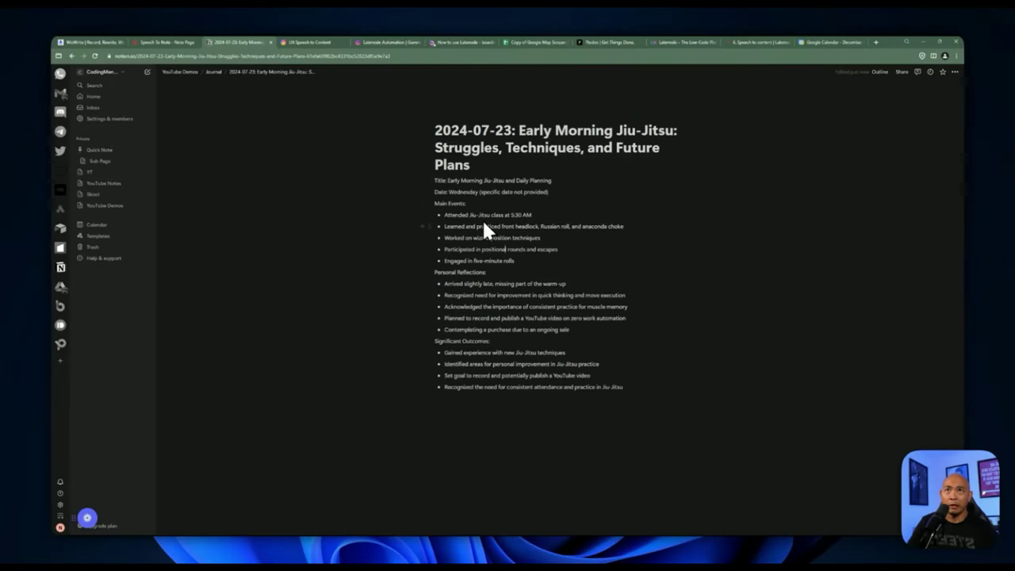
drag(443, 180, 562, 305)
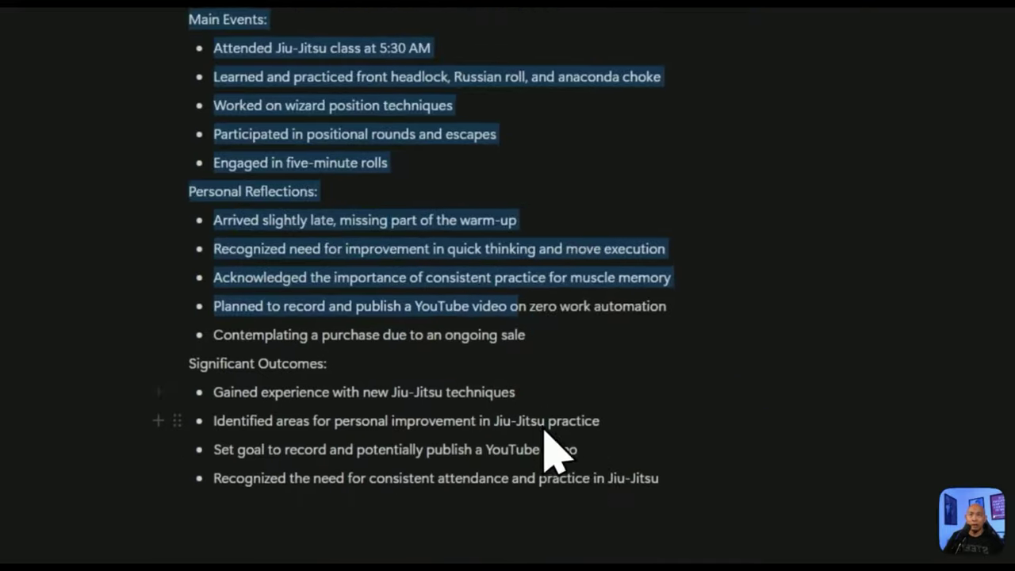
click(690, 569)
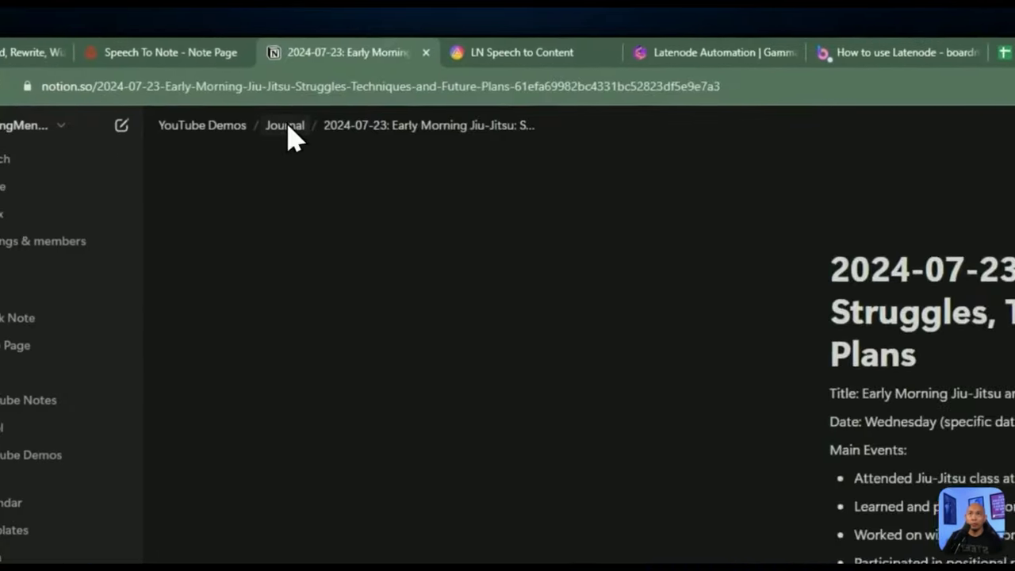
click(212, 72)
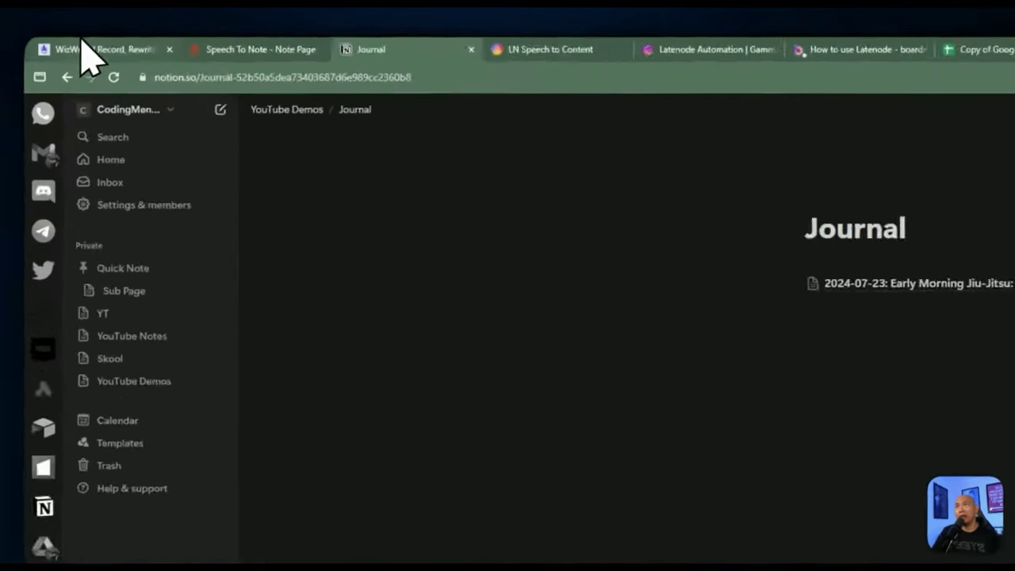
- Check the Private and Work task lists in 7todos and record a new spoken note in WizWrite
click(28, 45)
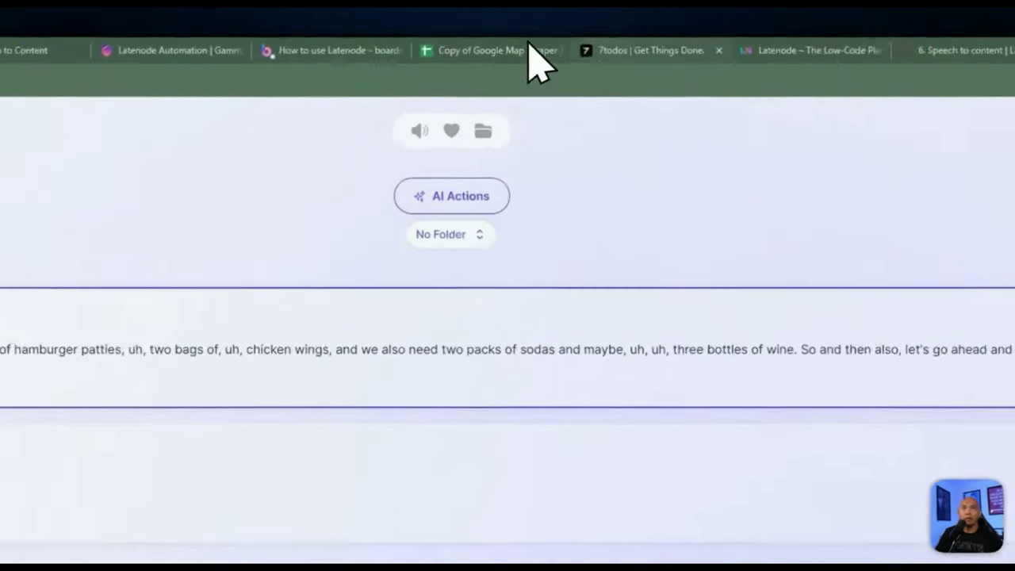
click(590, 42)
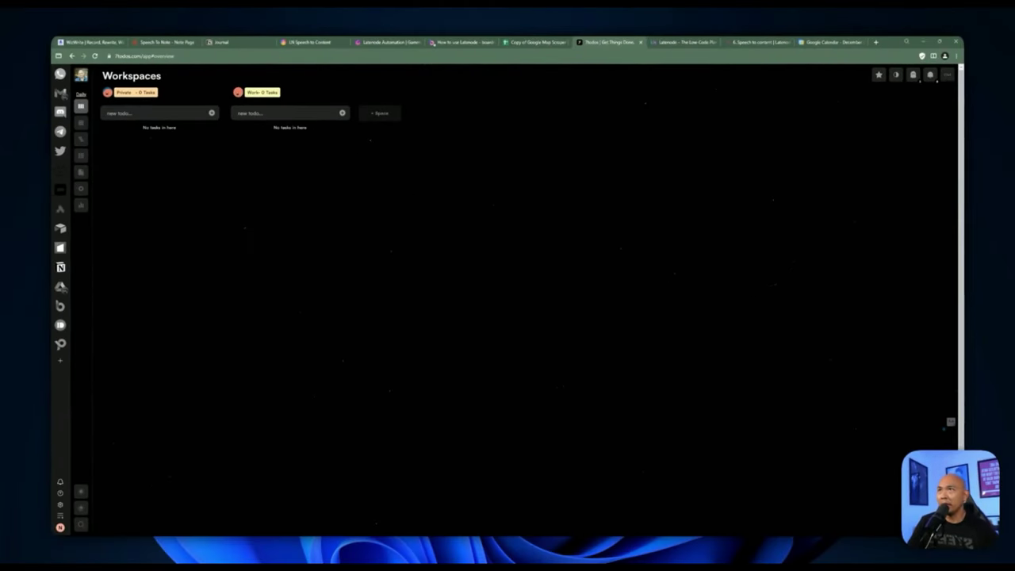
click(97, 42)
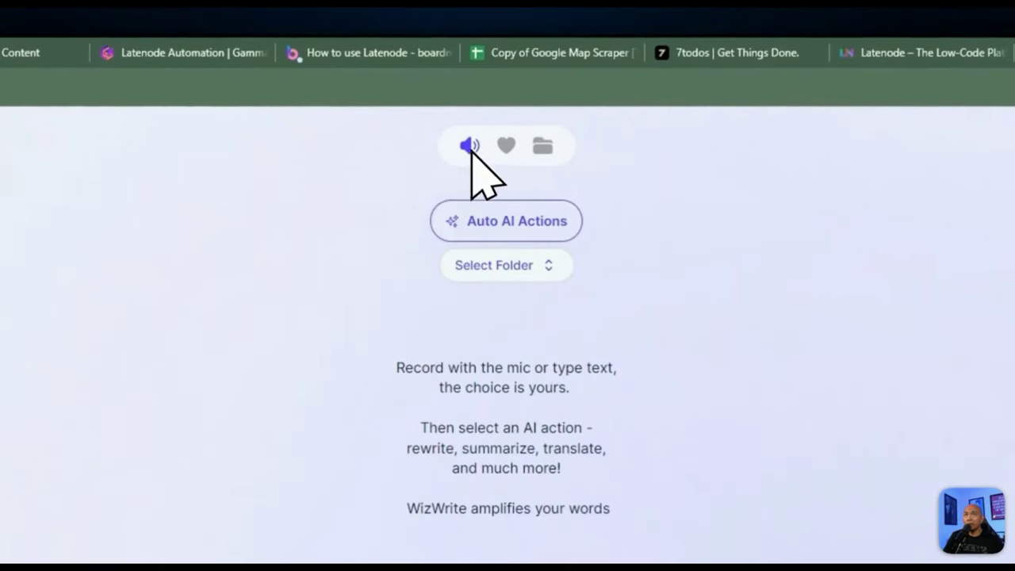
click(505, 570)
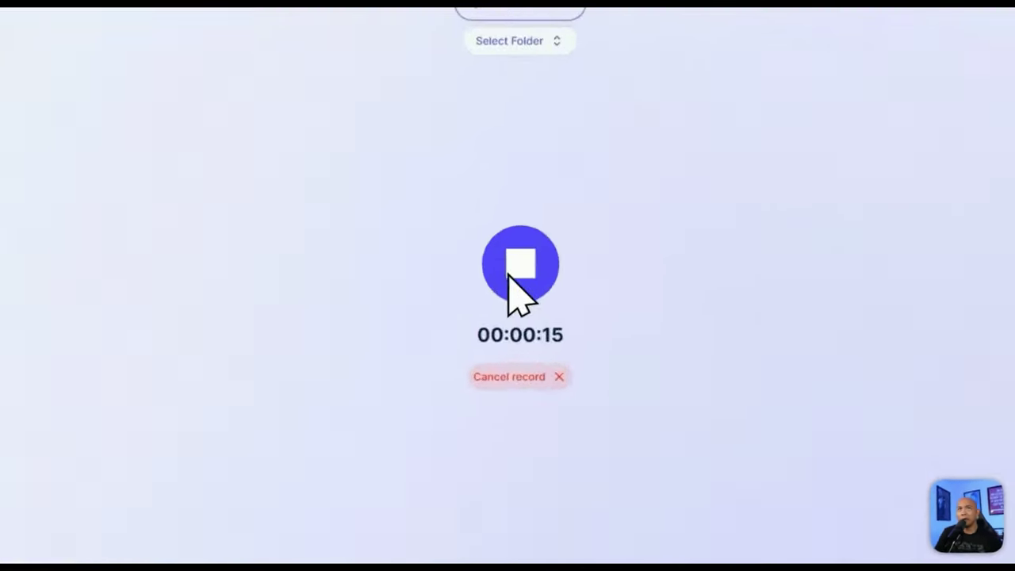
click(512, 237)
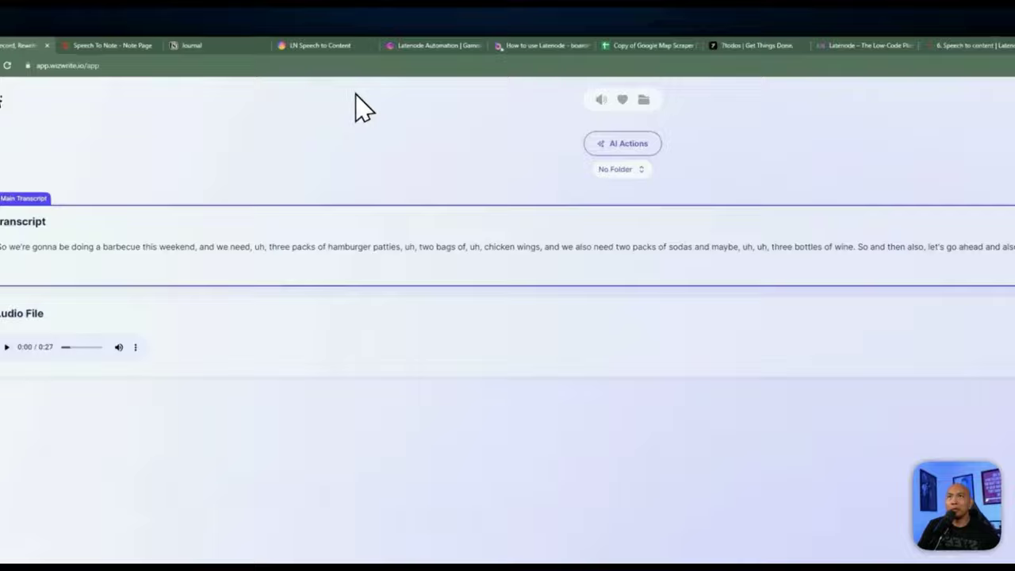
- Examine the Work tasks in 7todos, opening the details of the potluck, root beer and pepperoni pizza tasks and closing them again
click(305, 40)
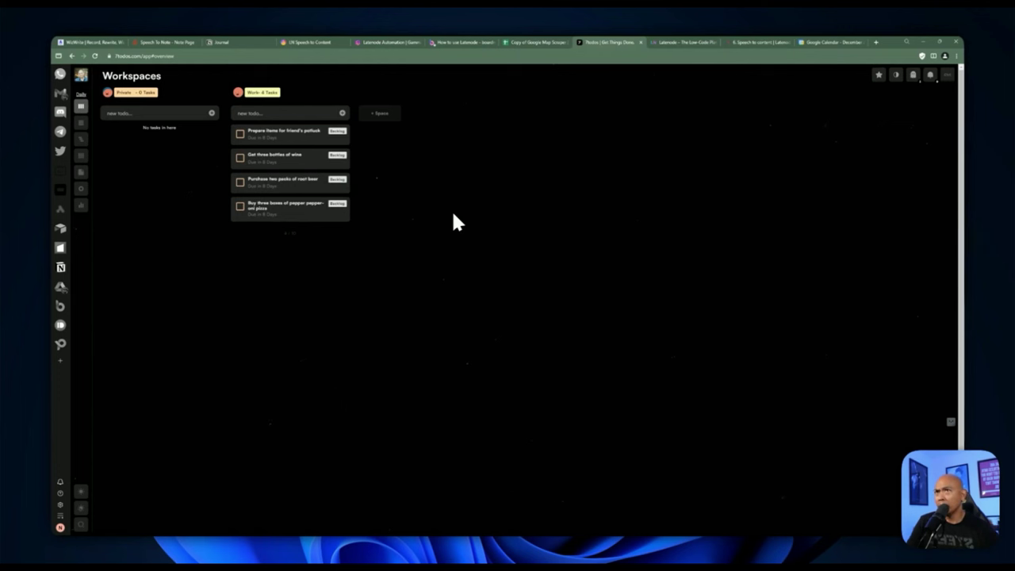
click(267, 157)
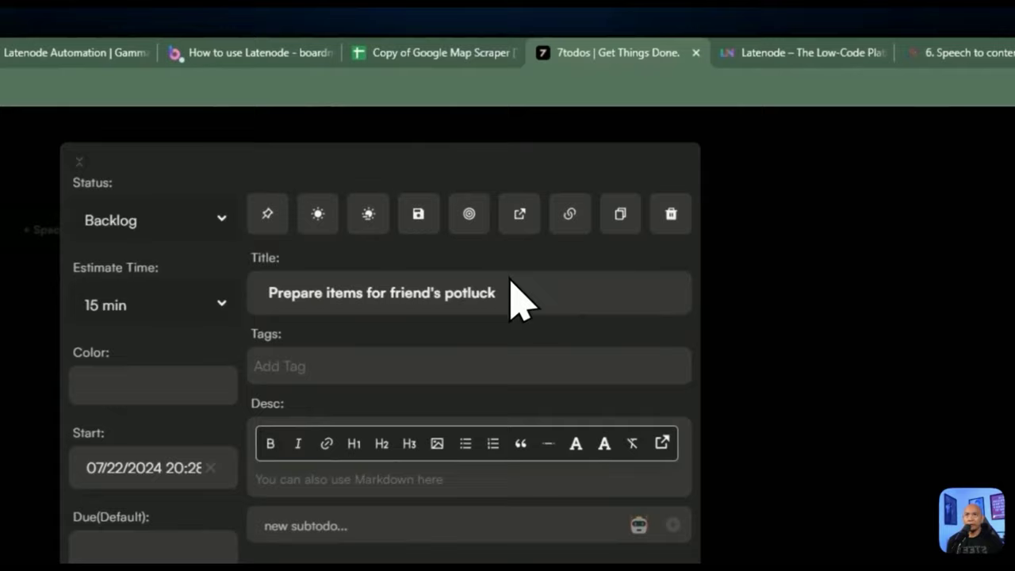
click(595, 130)
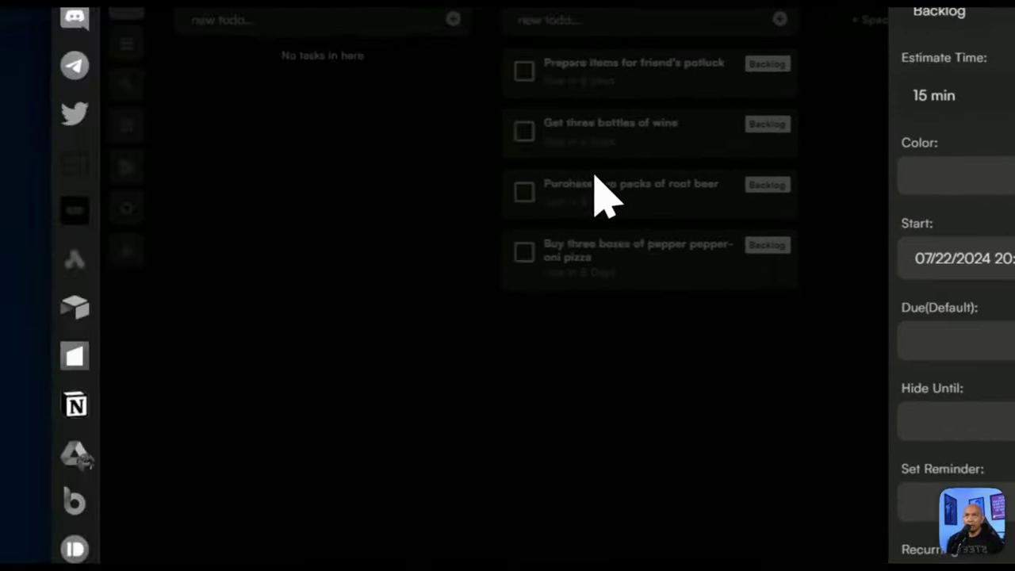
click(229, 328)
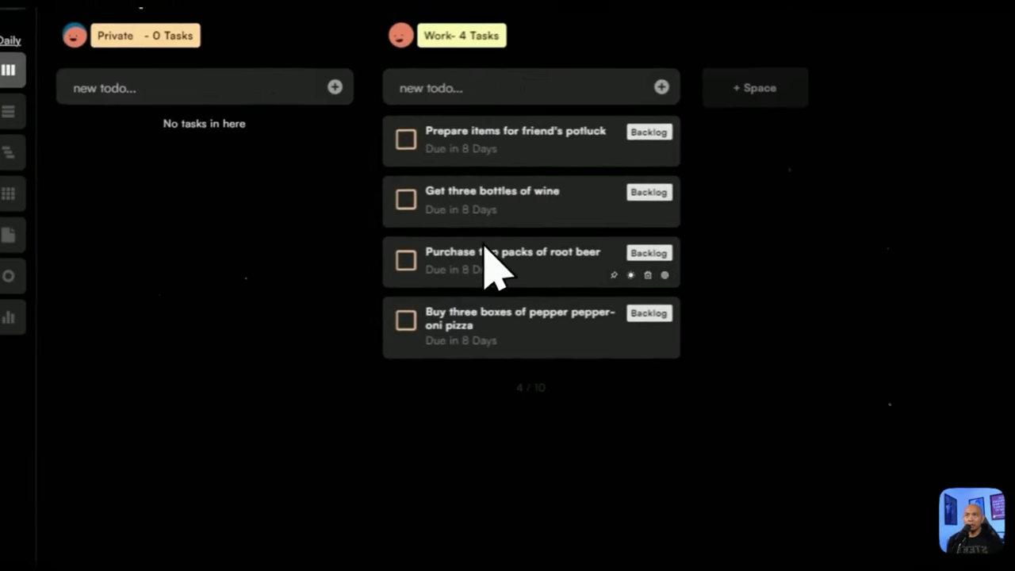
click(332, 116)
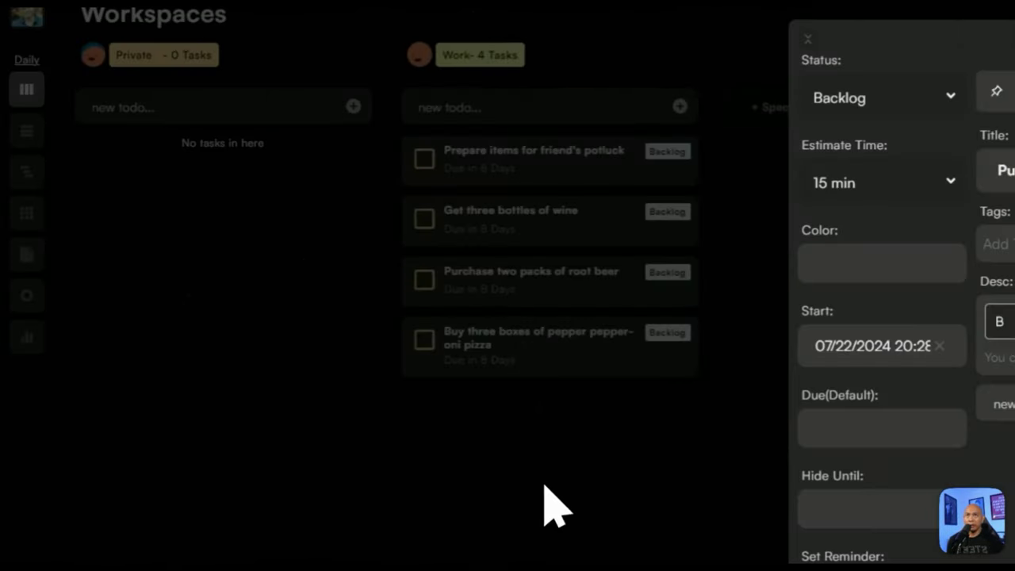
click(544, 503)
click(518, 349)
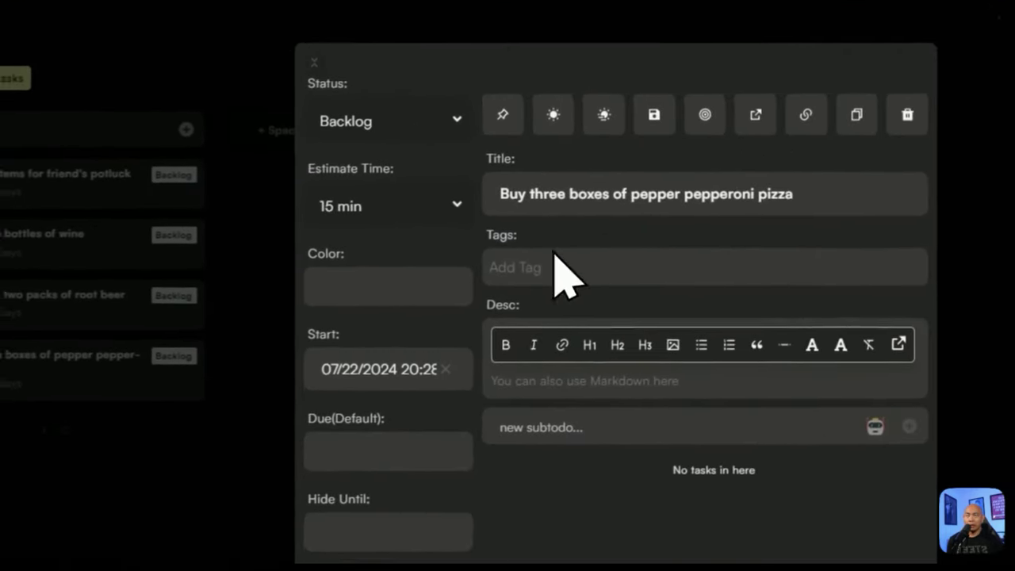
click(653, 508)
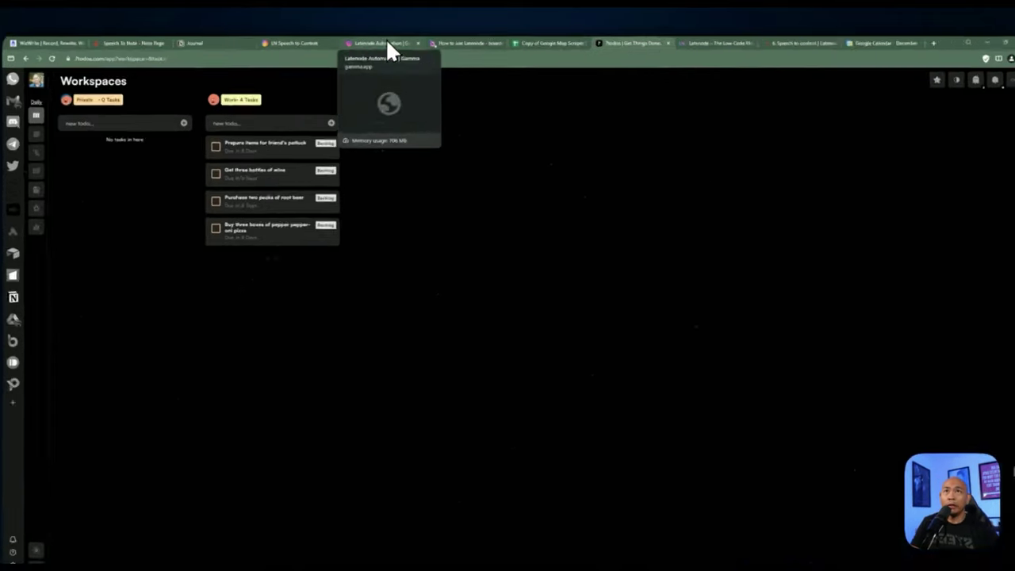
- Switch to the Latenode Automation presentation in Gamma, view the Latenode homepage slide and walk through the Agenda items
click(381, 41)
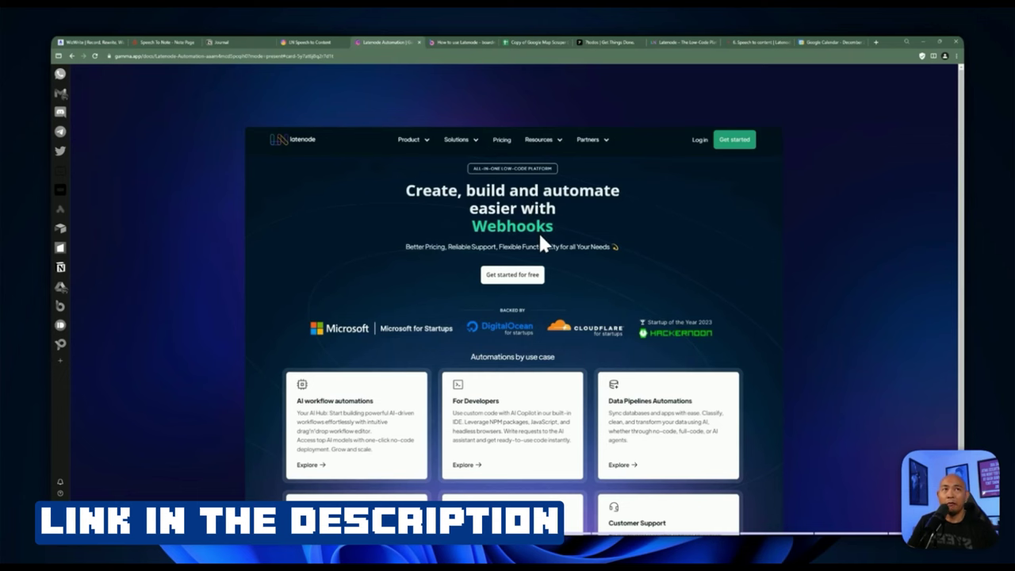
scroll(538, 231, down, 1)
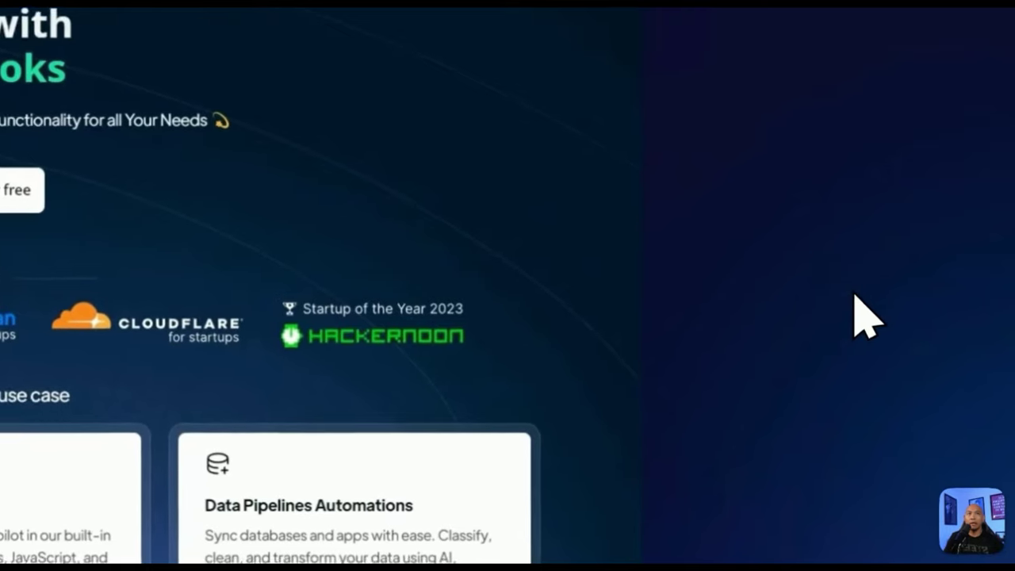
key(Right)
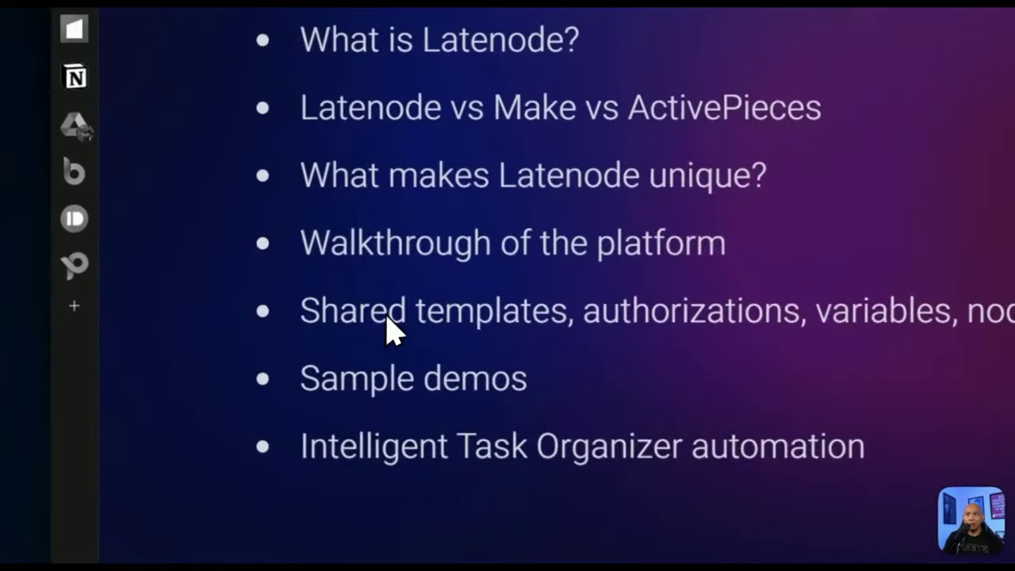
click(203, 371)
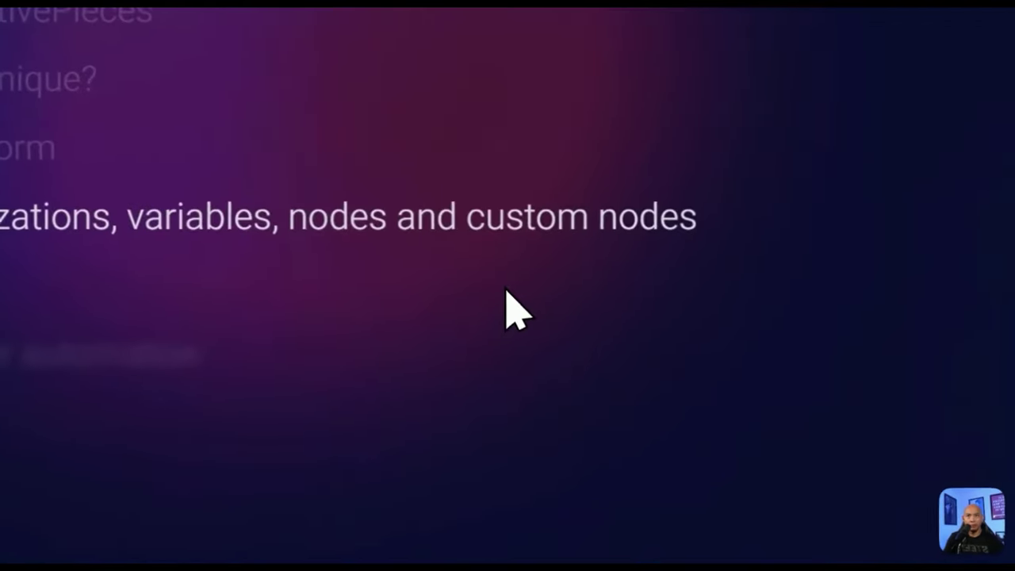
key(Right)
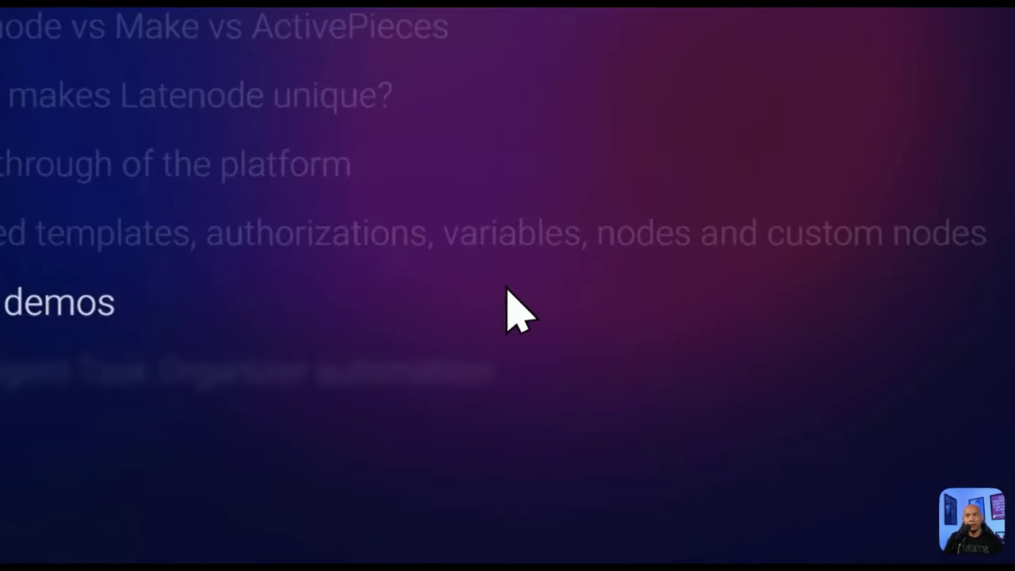
click(288, 413)
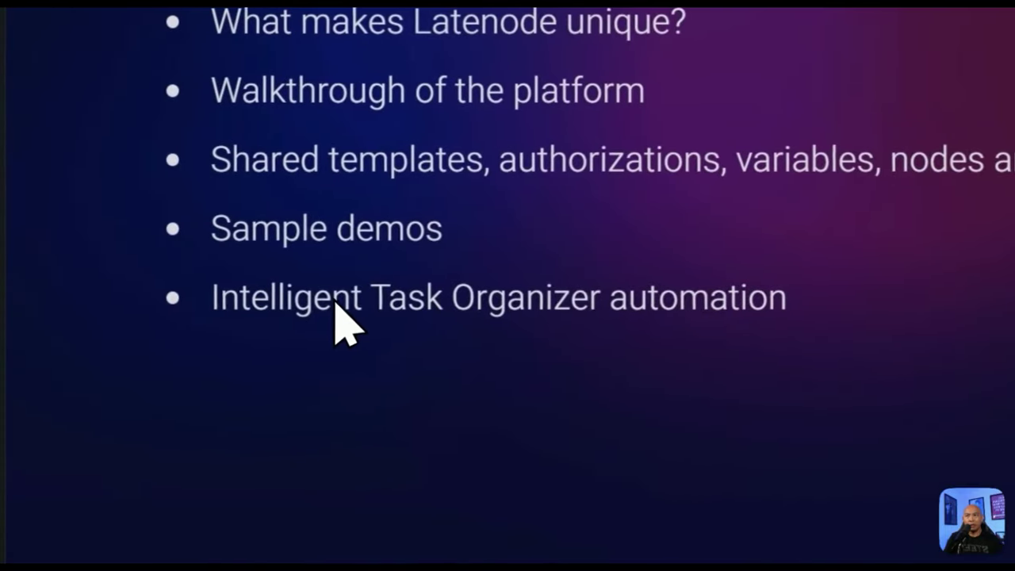
click(152, 347)
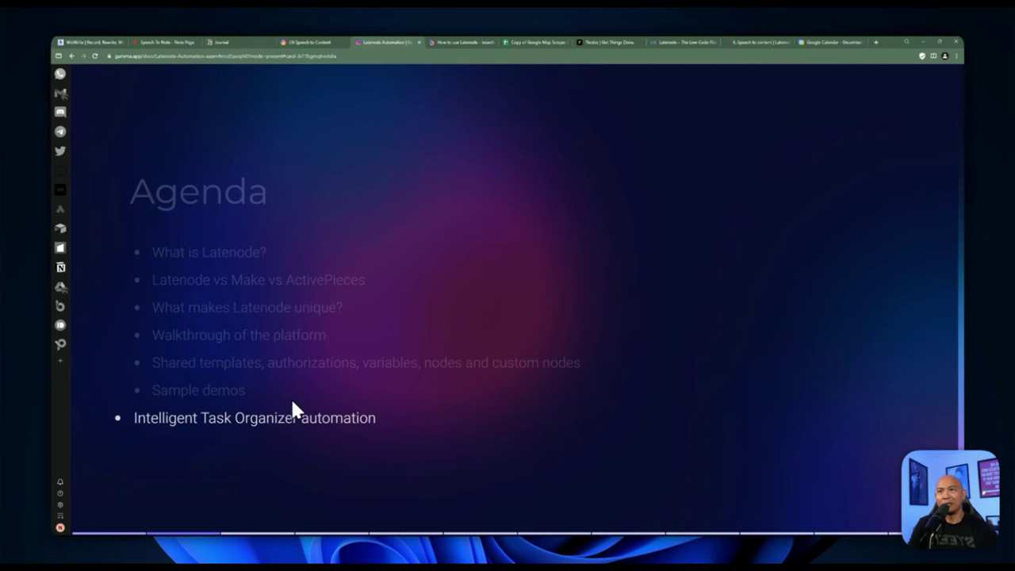
- Advance to the Latenode vs Make vs ActivePieces slide and switch to the Intelligent Task Organizer Automation diagram in boardmix
key(Right)
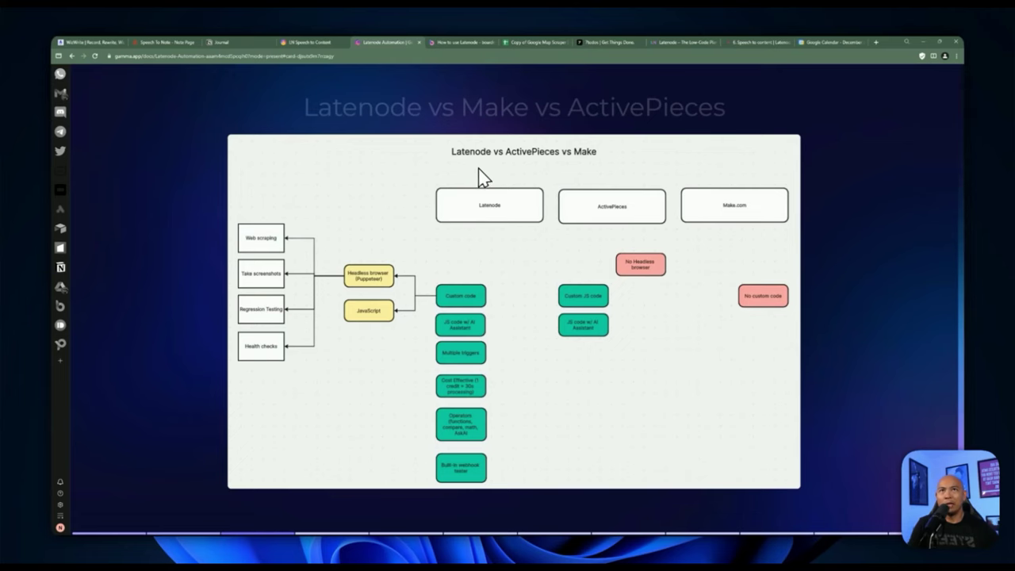
key(ctrl+Tab)
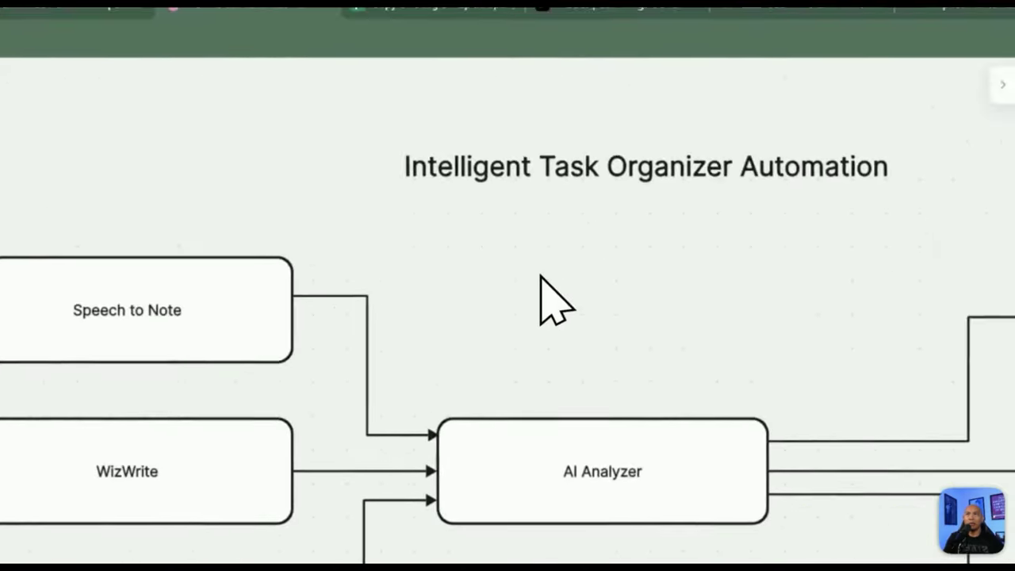
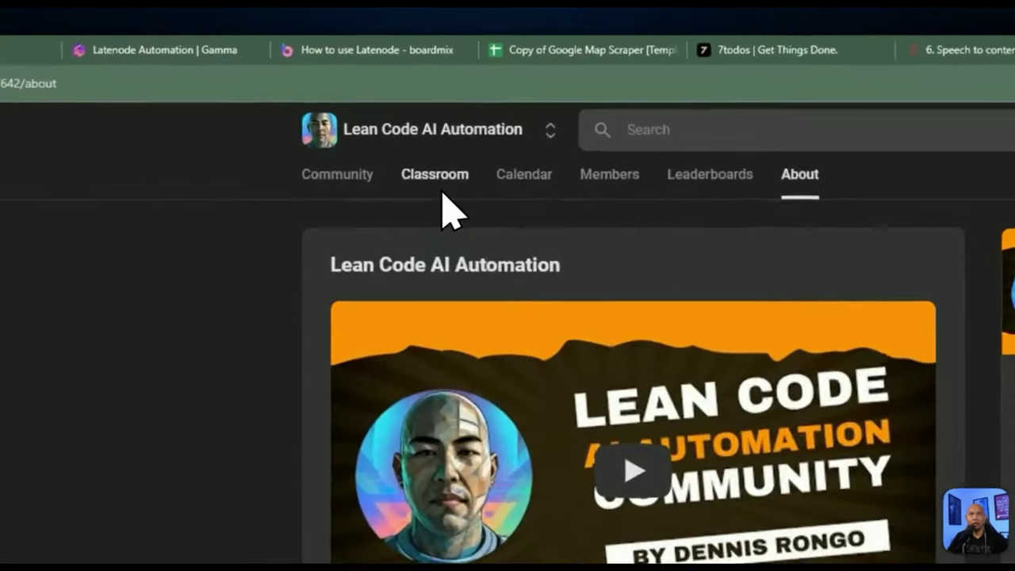
- Browse the course cards in the Lean Code AI Automation classroom and return to the community's About page
click(378, 95)
scroll(397, 174, down, 4)
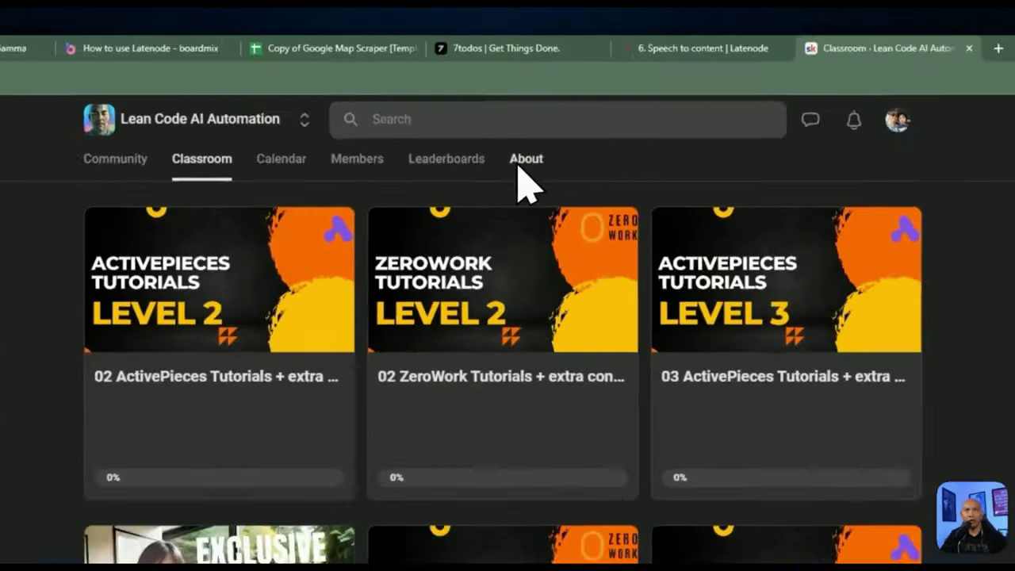
click(526, 93)
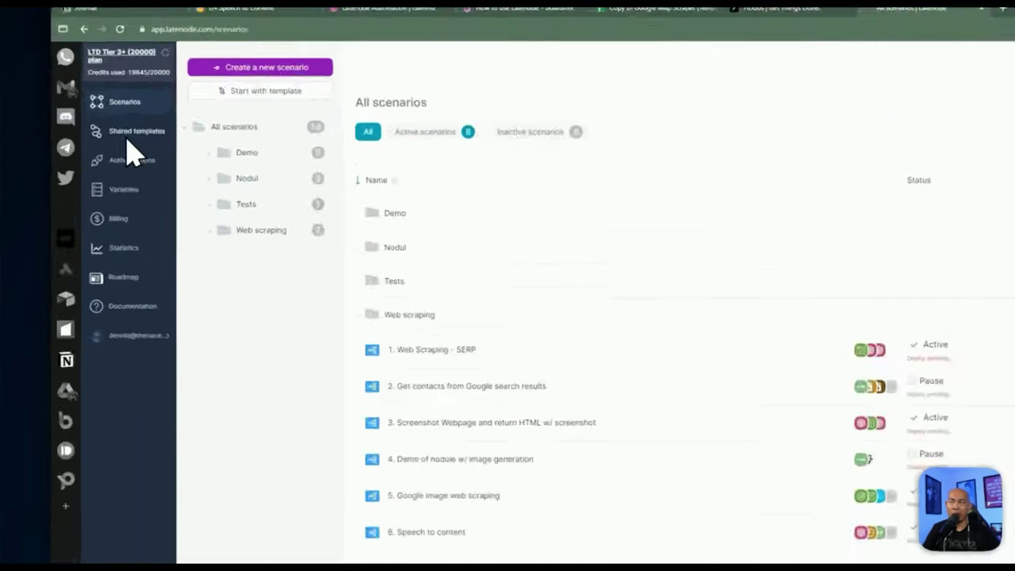
- In Latenode, browse the scenarios and shared templates, opening the AI Workflow Automation and Basic examples template folders
click(96, 122)
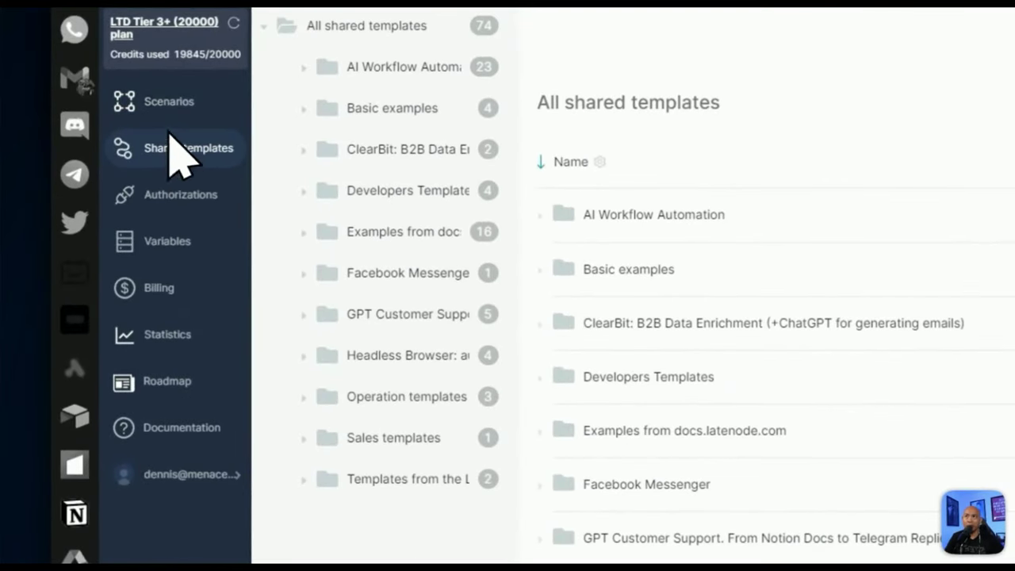
click(169, 103)
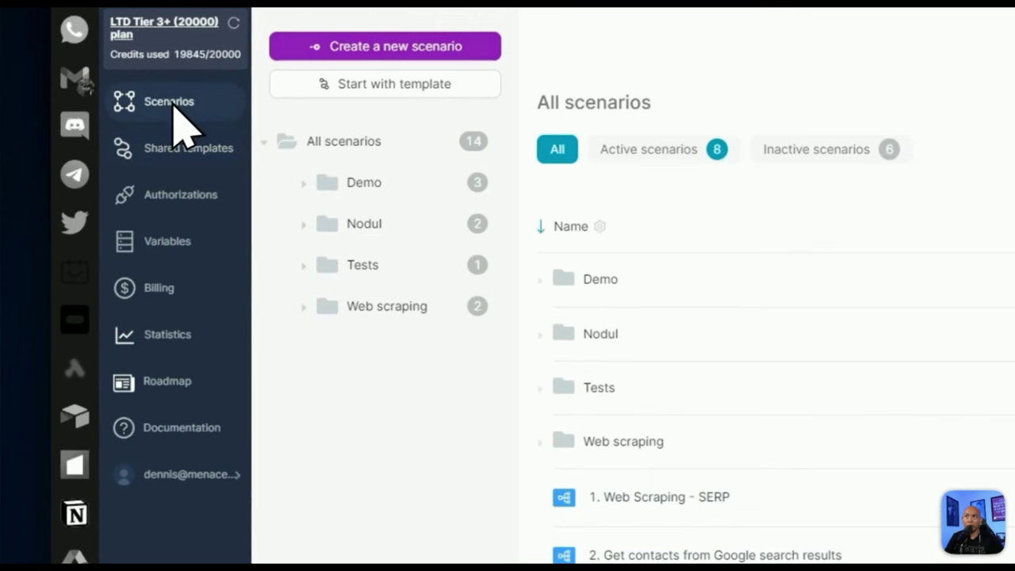
click(357, 90)
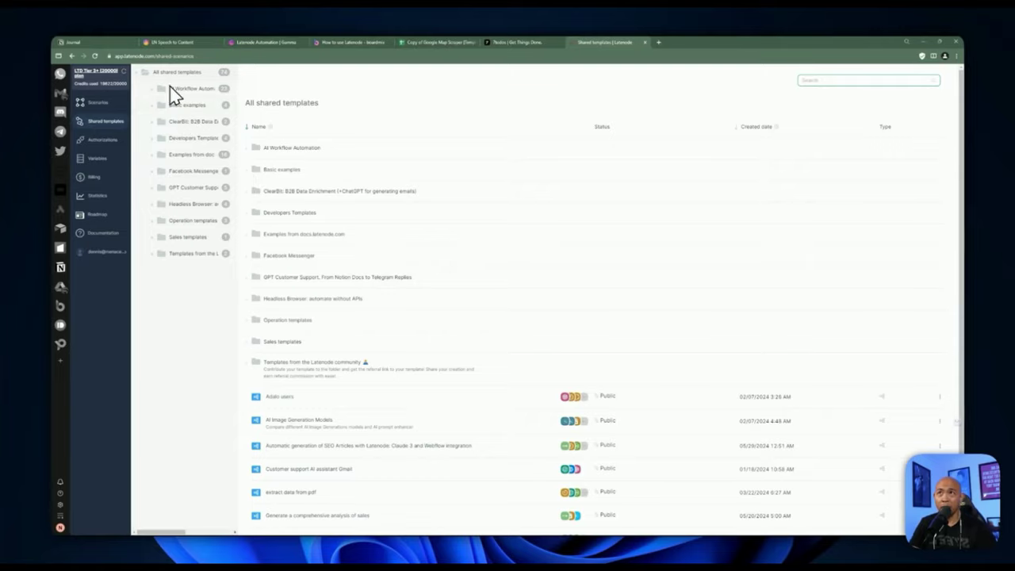
click(184, 88)
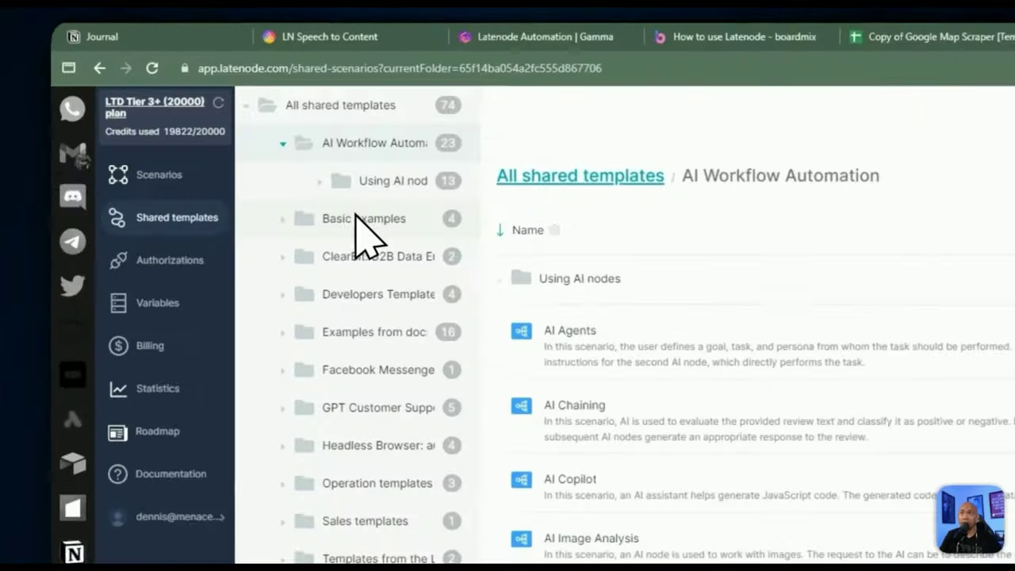
click(189, 119)
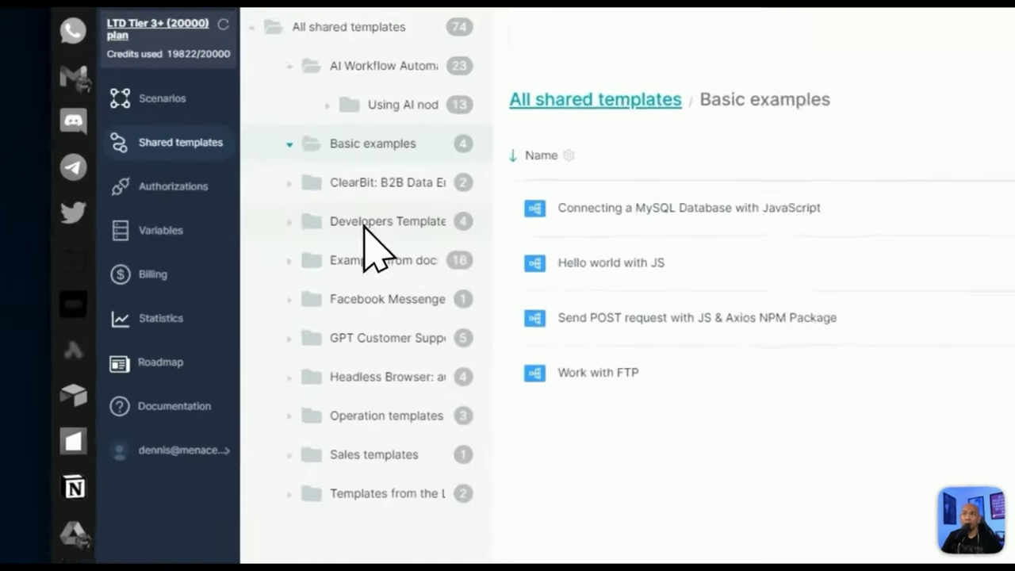
- Browse the Developers, Headless Browser, Operation, Sales and Latenode community folders in the shared templates
click(192, 153)
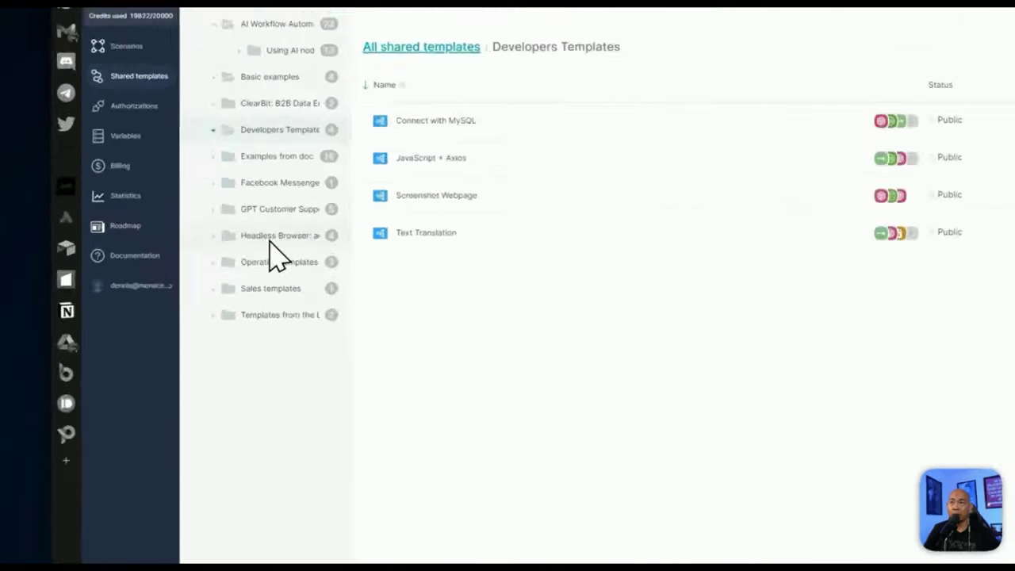
click(187, 221)
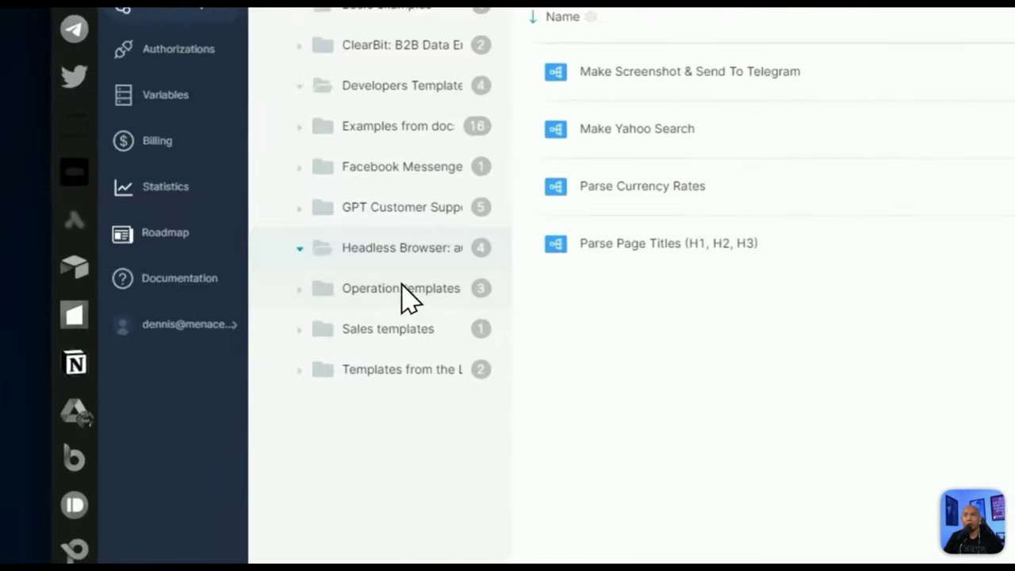
click(194, 238)
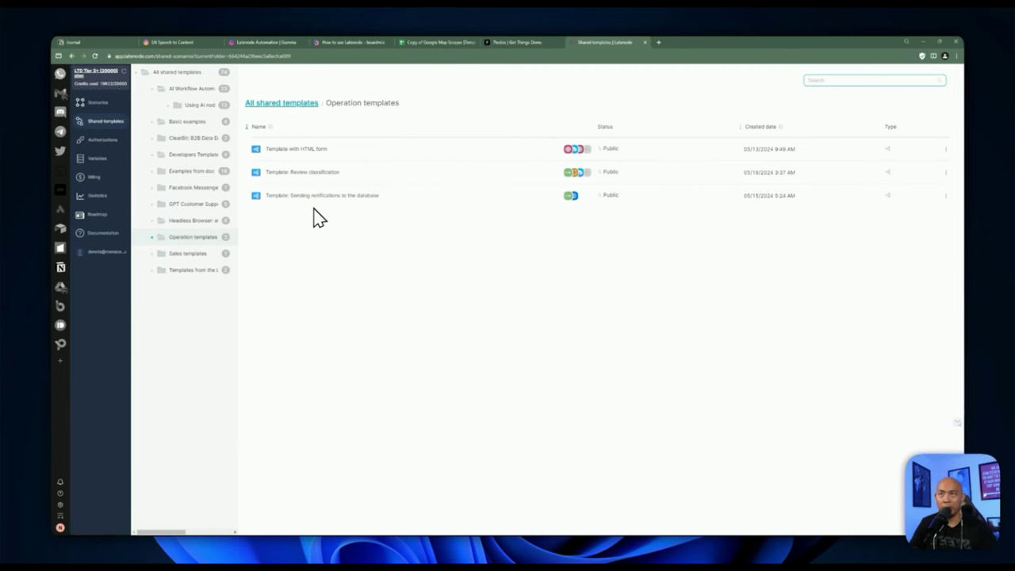
click(189, 254)
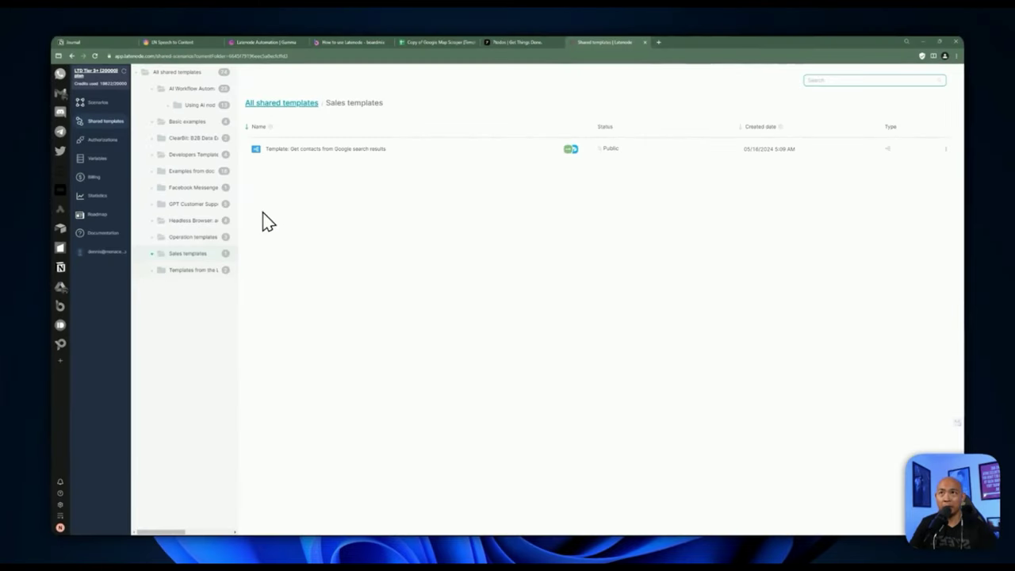
click(184, 270)
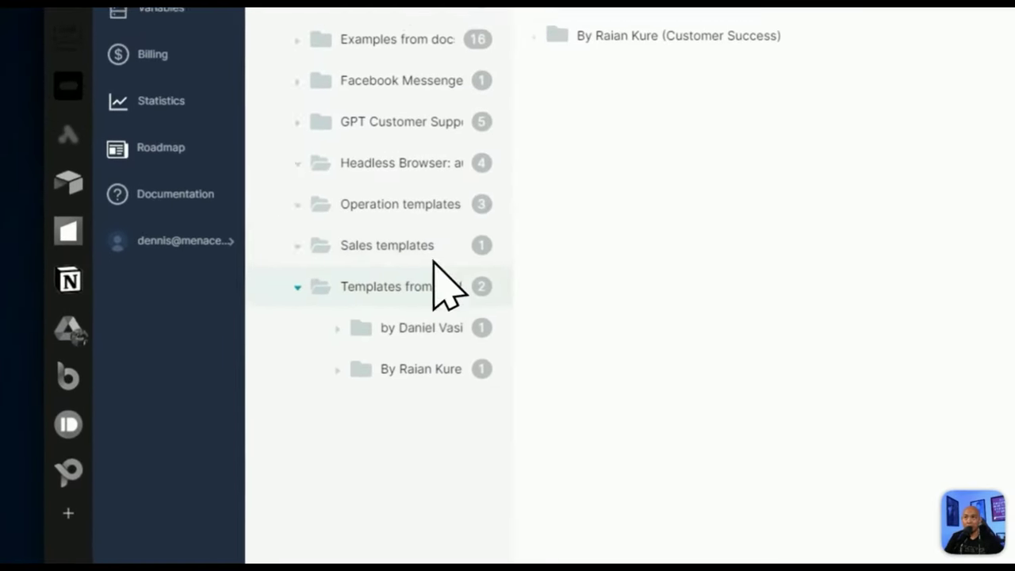
- View the community's Customer Success and Marketing contributor folders, revisit the Sales and Operation templates, and return to the Marketing contributor's folder
click(268, 464)
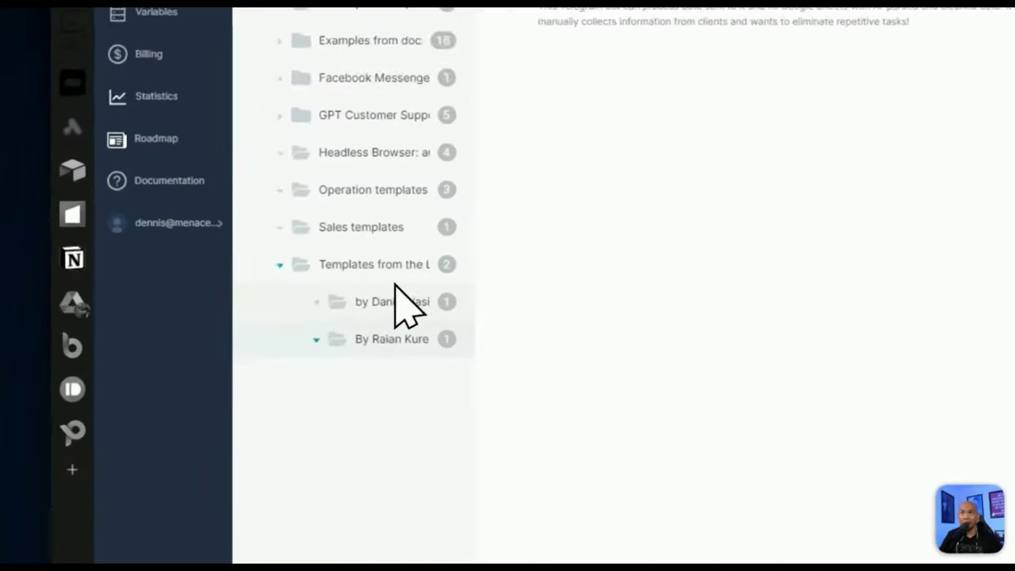
click(194, 284)
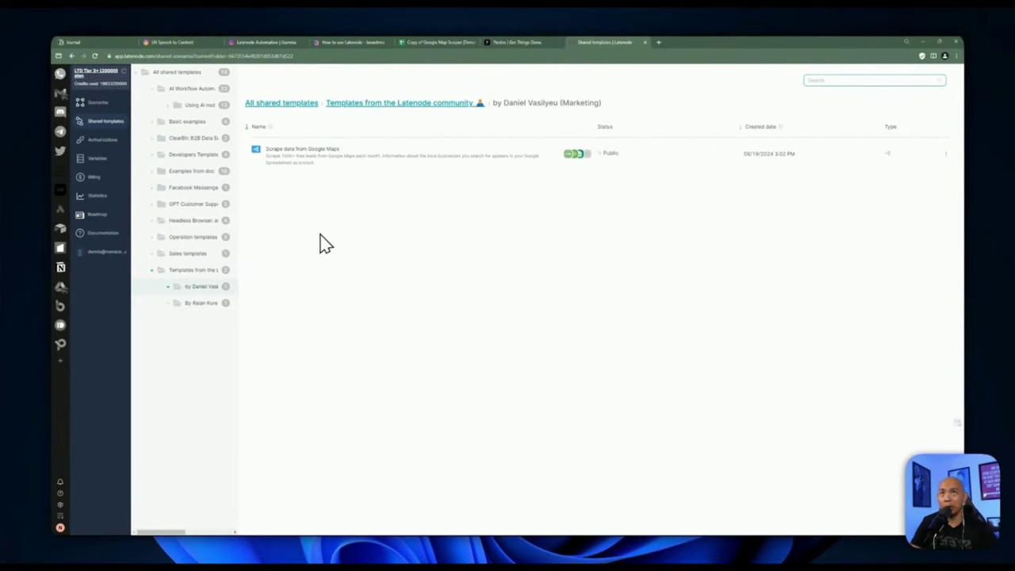
click(188, 253)
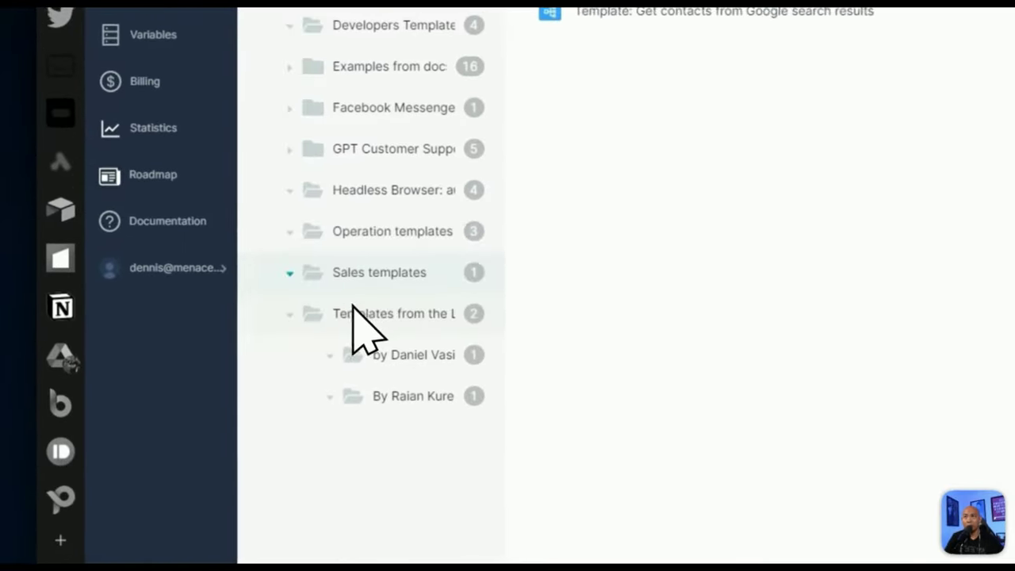
click(389, 228)
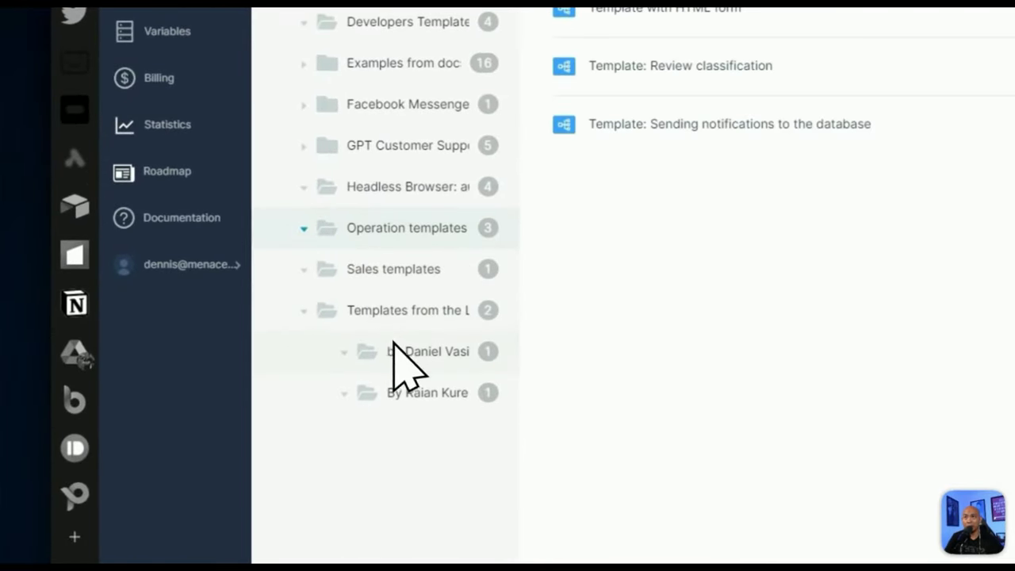
click(396, 351)
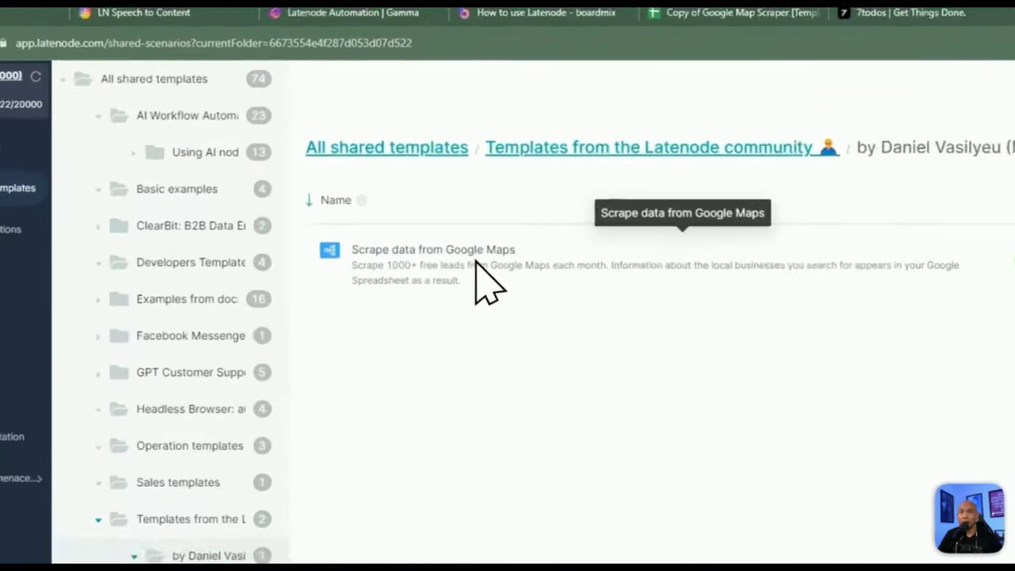
- Open the Scrape data from Google Maps template and read its Google Sheets and SerpAPI setup steps in the sticky note
click(331, 163)
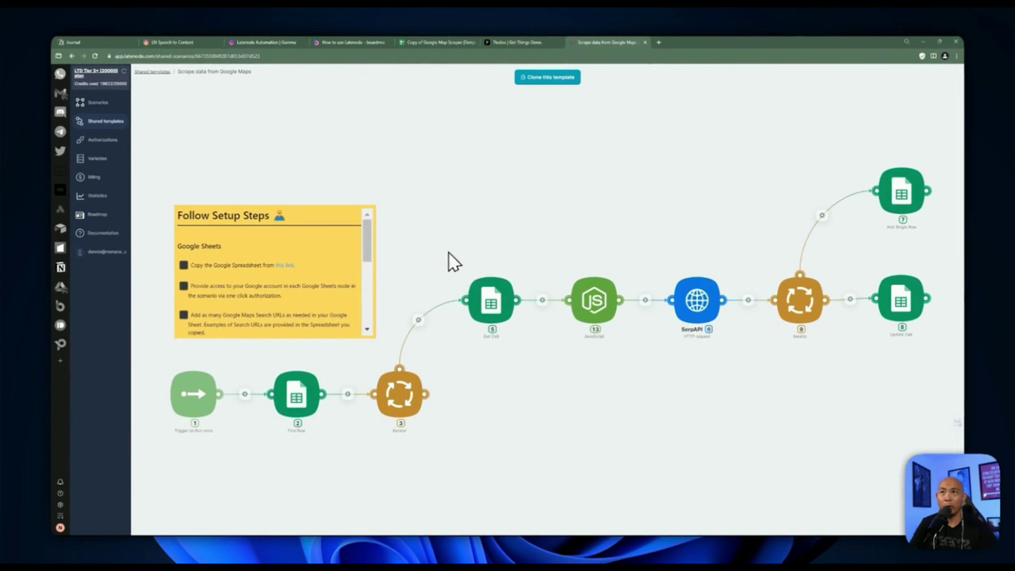
scroll(324, 265, down, 3)
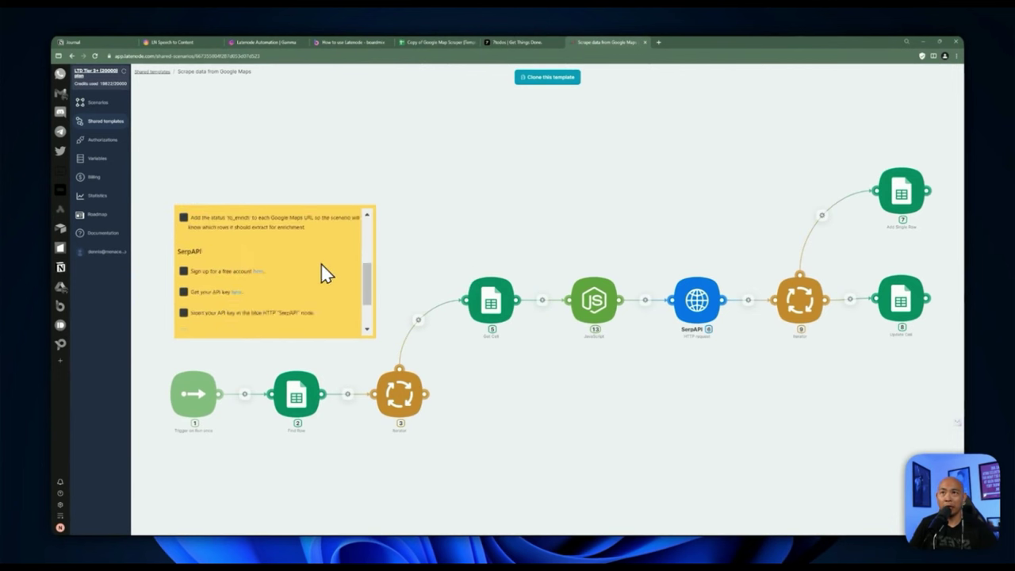
scroll(320, 263, up, 3)
scroll(271, 282, down, 2)
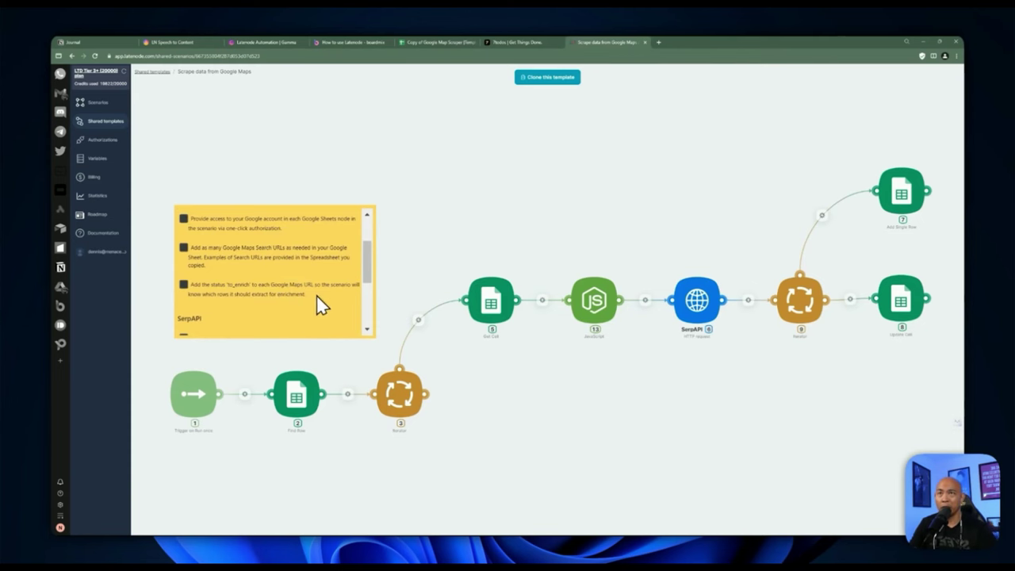
scroll(330, 292, down, 2)
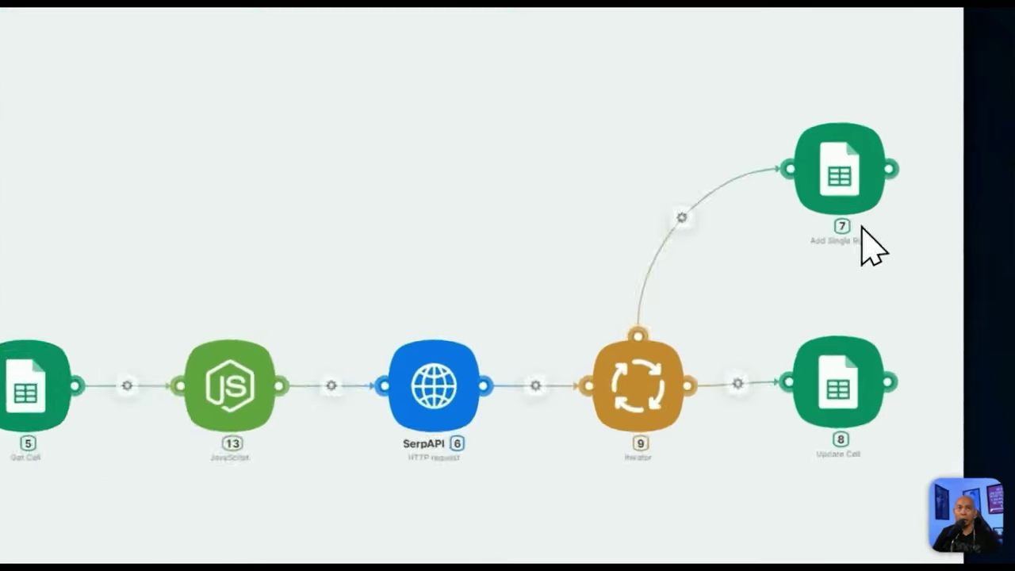
- Inspect the template's Add Single Row node and the SerpAPI HTTP request settings, leaving the node settings closed
click(910, 205)
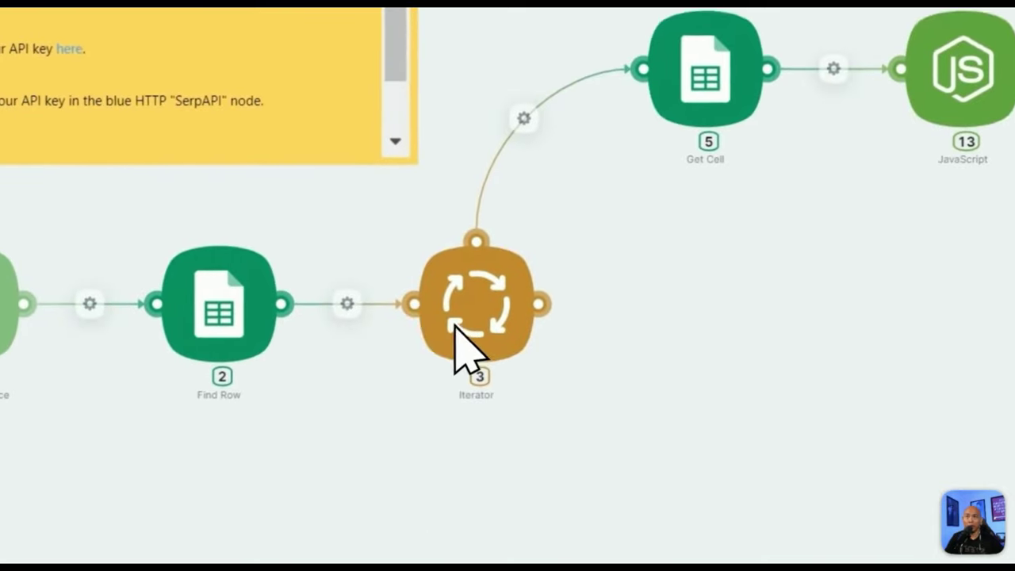
click(693, 225)
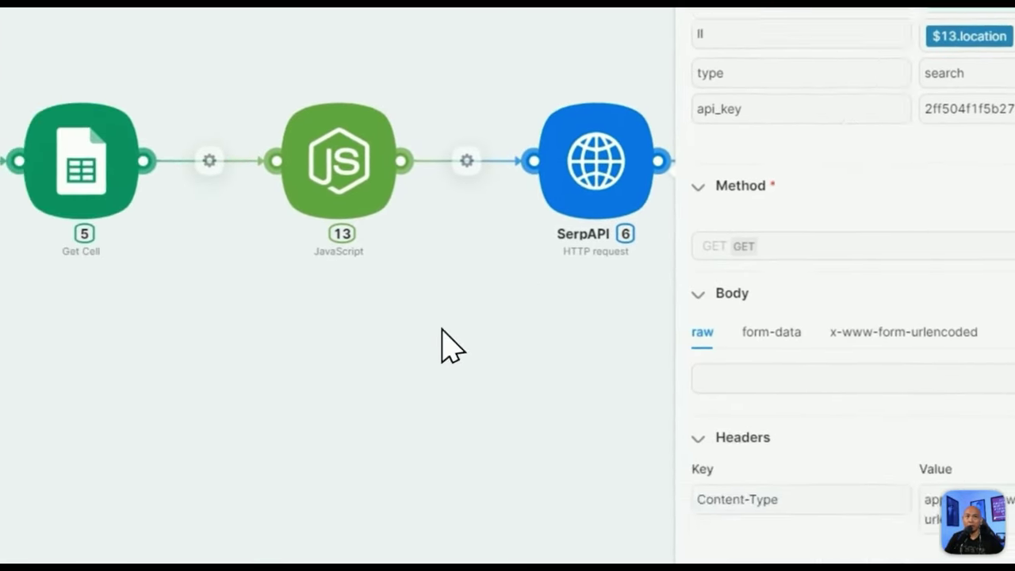
click(281, 457)
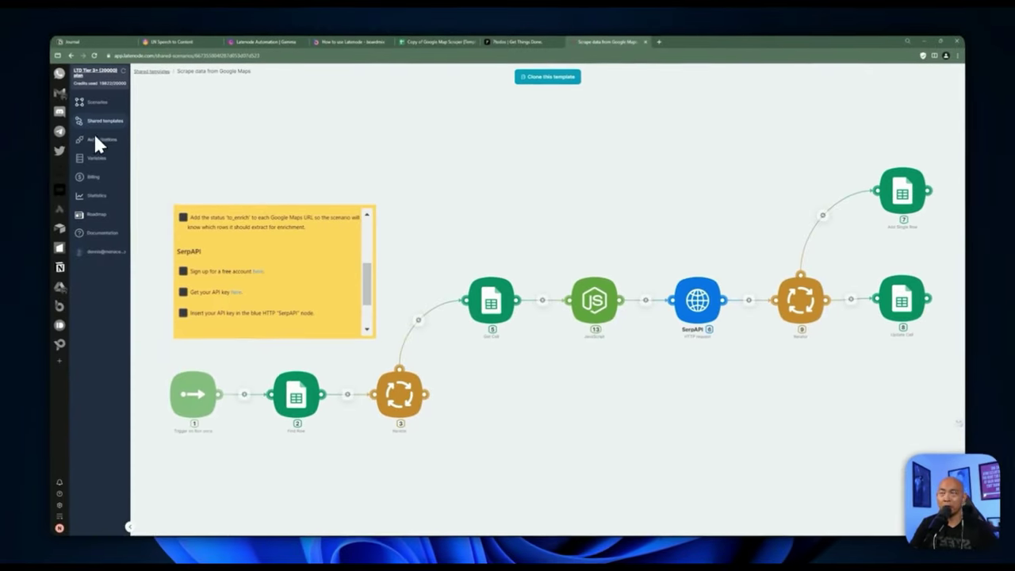
- View the scenarios list and the Authorizations page, and look over the services offered for a new authorization without adding one
click(91, 105)
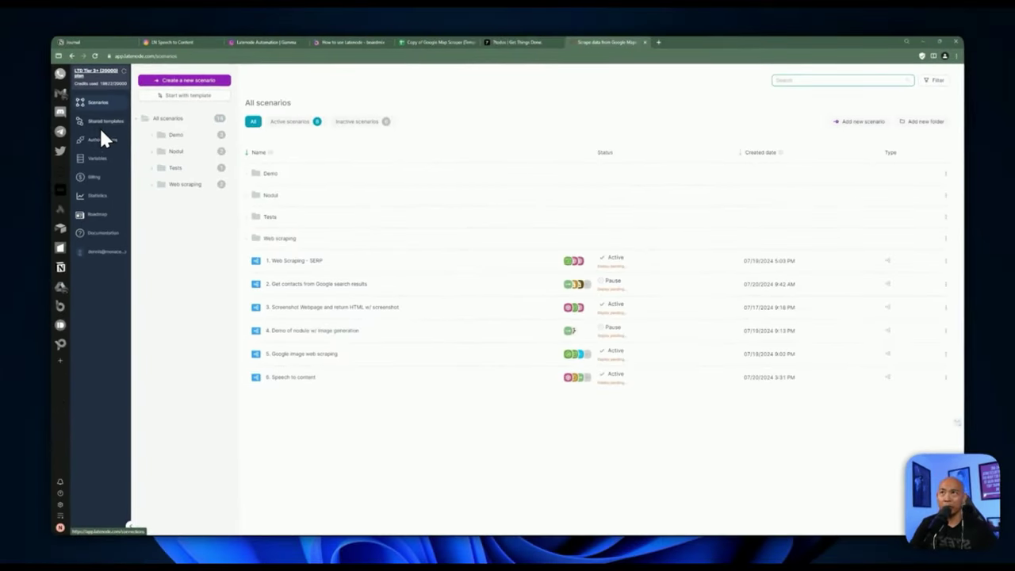
click(102, 140)
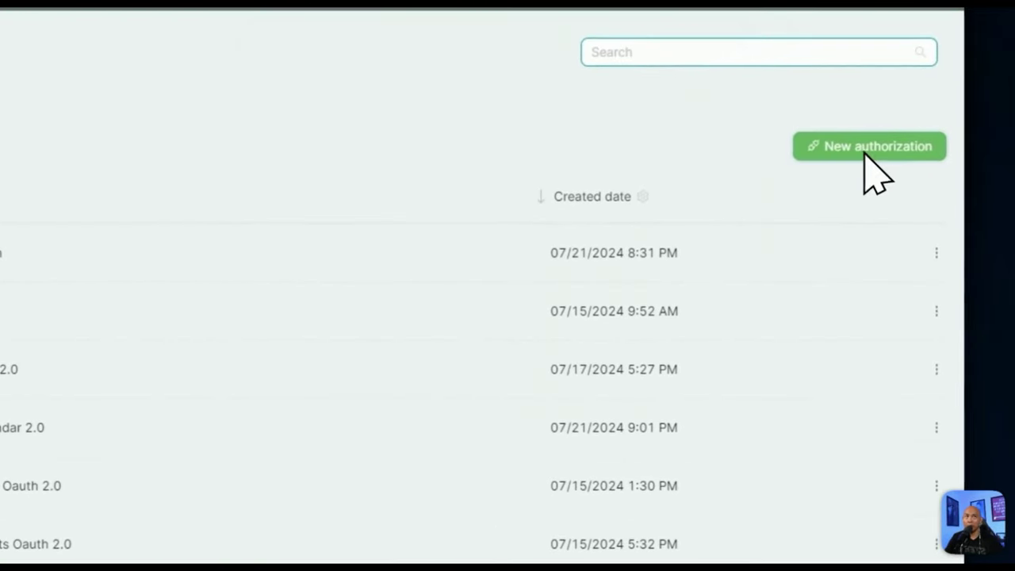
click(866, 153)
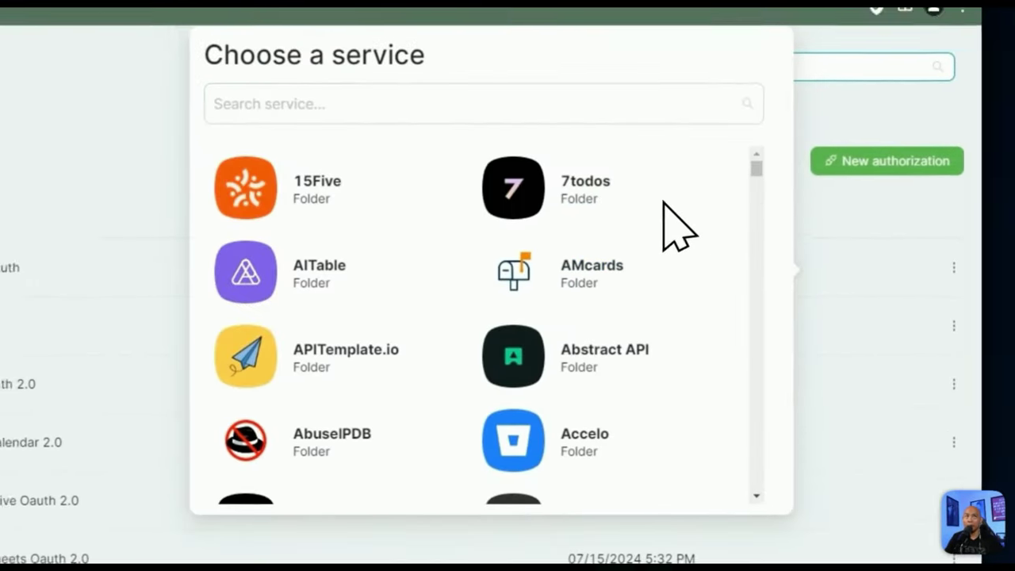
key(Escape)
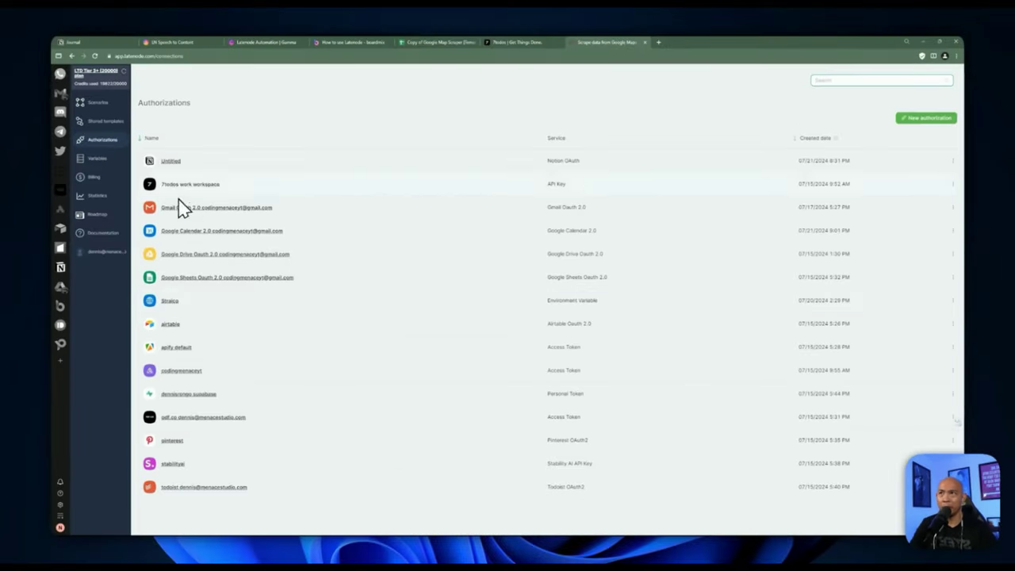
- Open the existing global variable for editing, review its type options, name and value fields, and close it without saving
click(98, 159)
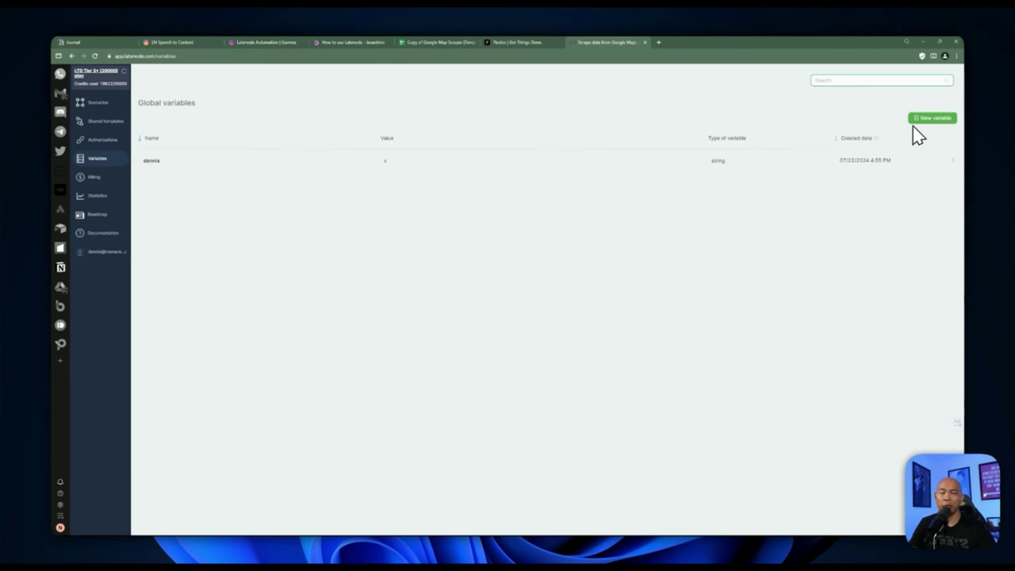
click(952, 160)
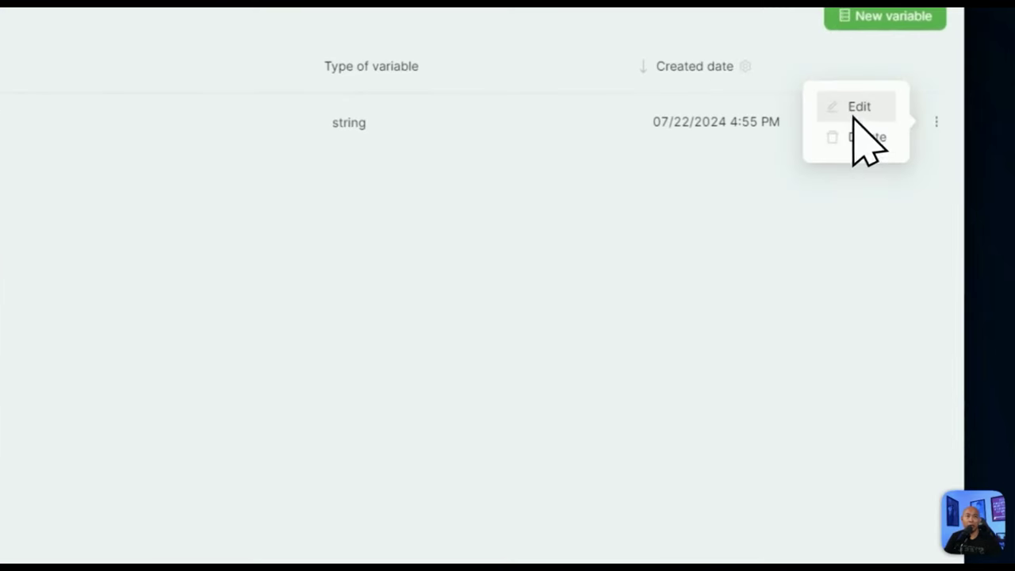
click(844, 109)
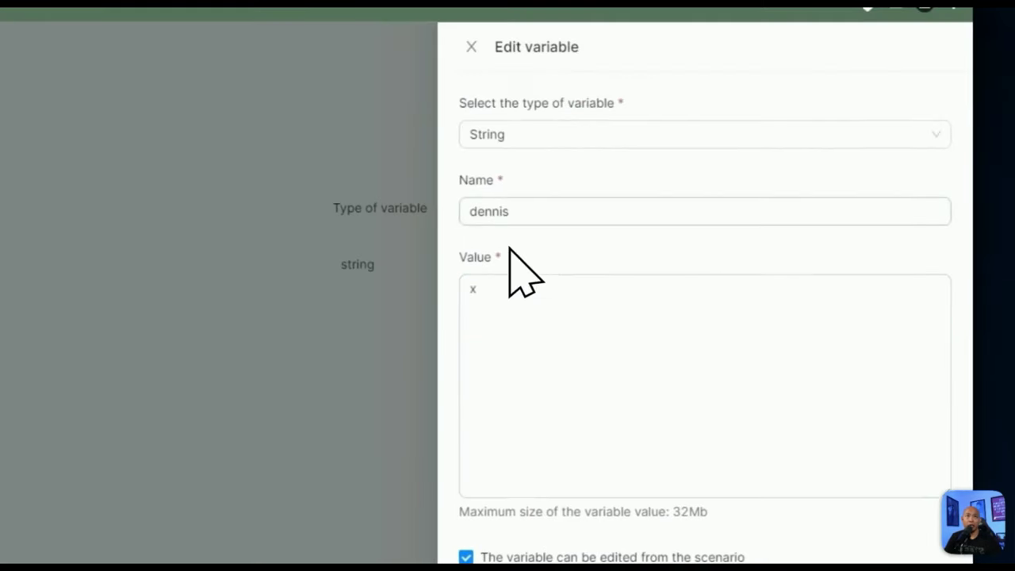
click(522, 178)
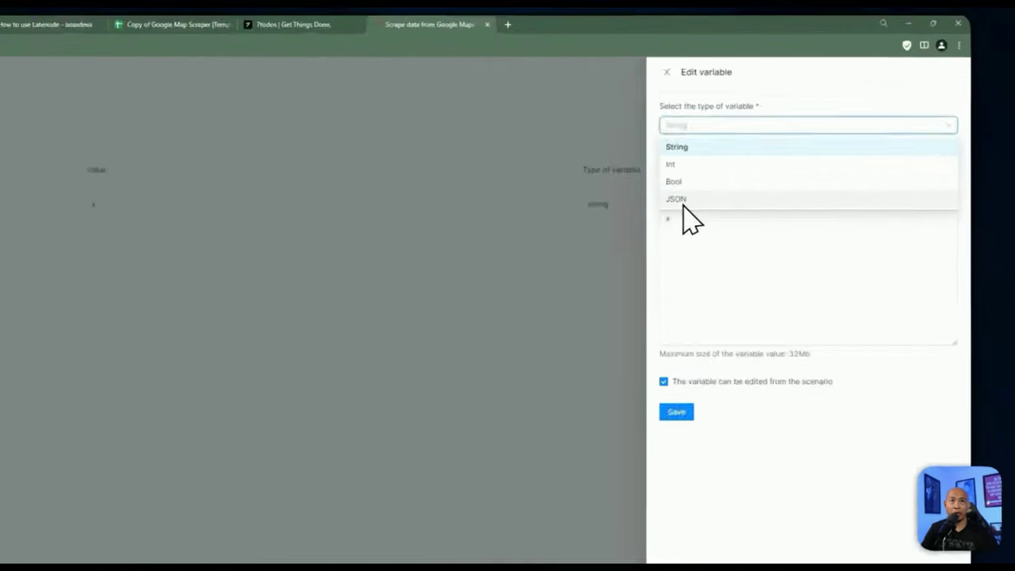
click(766, 201)
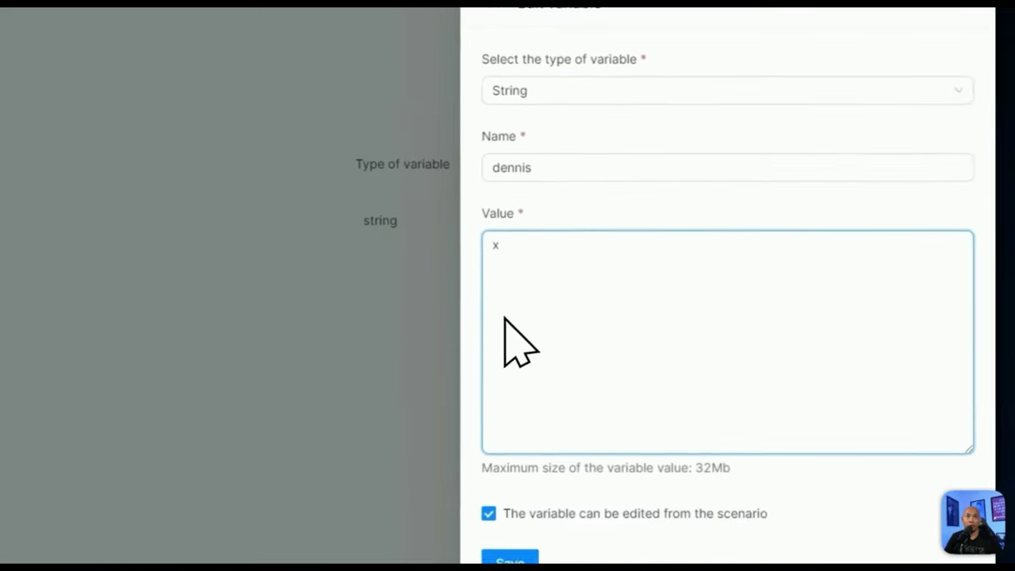
double_click(779, 172)
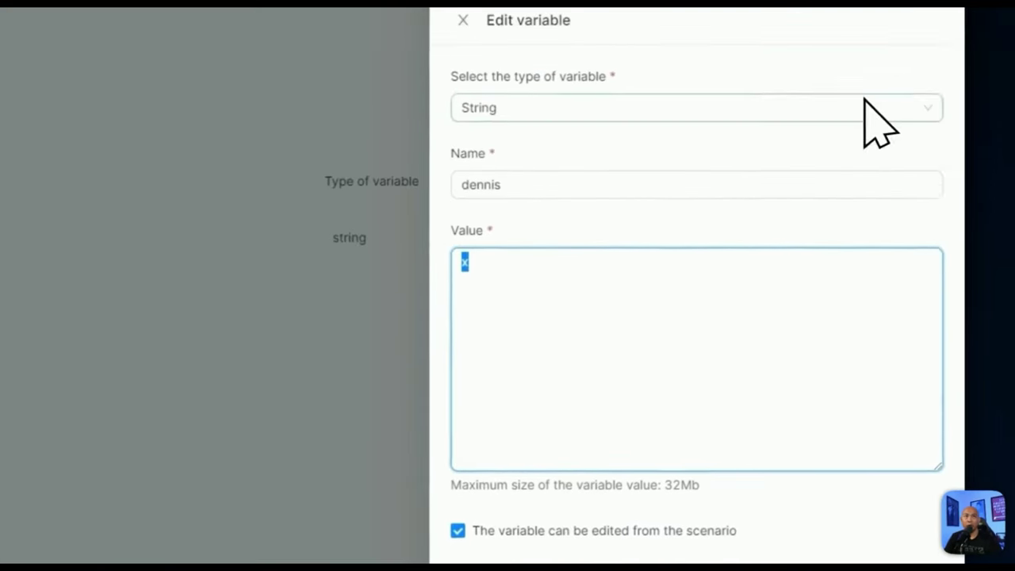
click(462, 18)
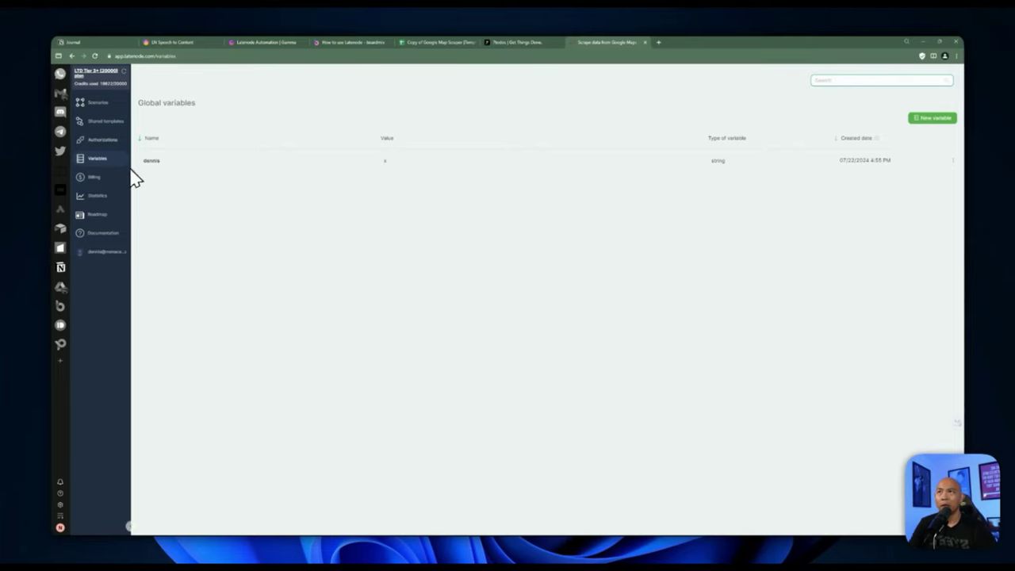
- Return to the scenarios list, expand the Nodul folder and open the Straico Image nodul
click(97, 102)
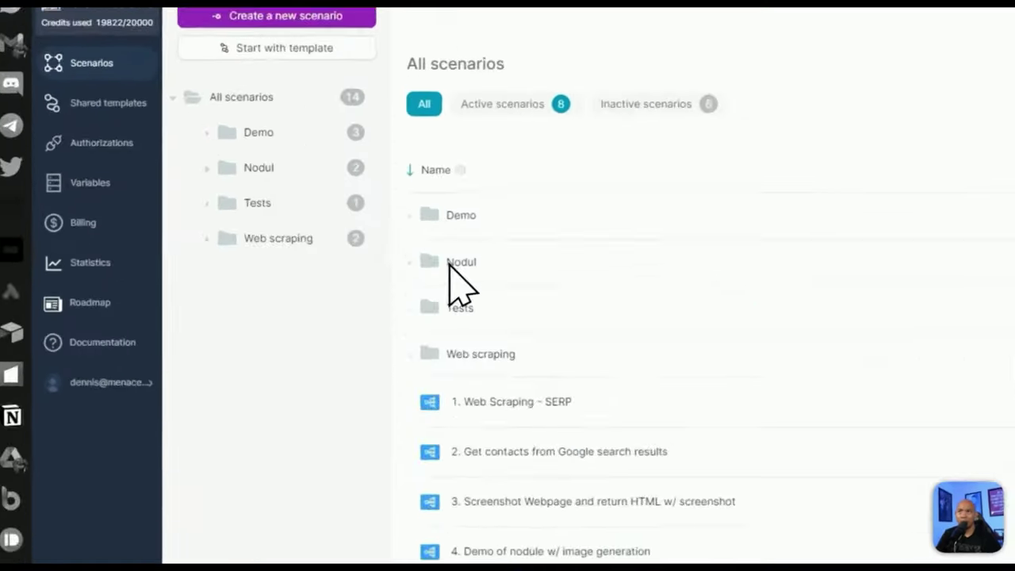
click(267, 196)
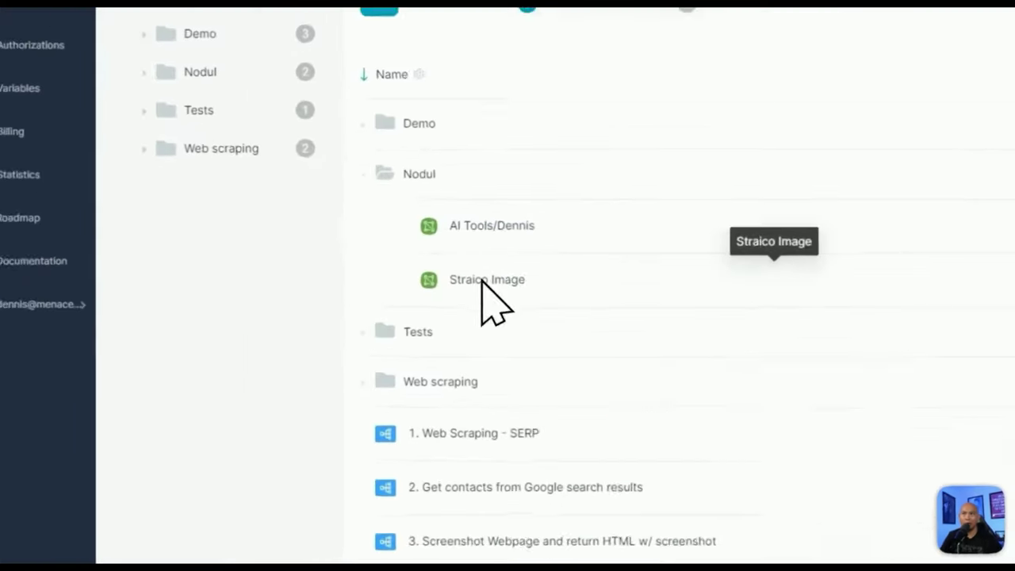
click(299, 242)
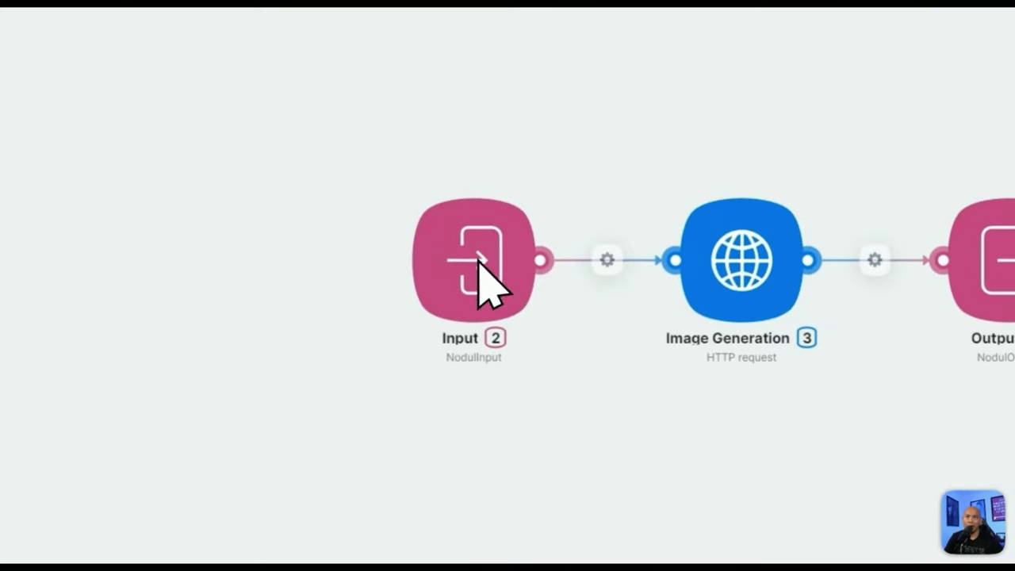
- Inspect the Output node and the Input node's color, SVG icon and Prompt parameter settings in the Straico Image nodul
click(799, 271)
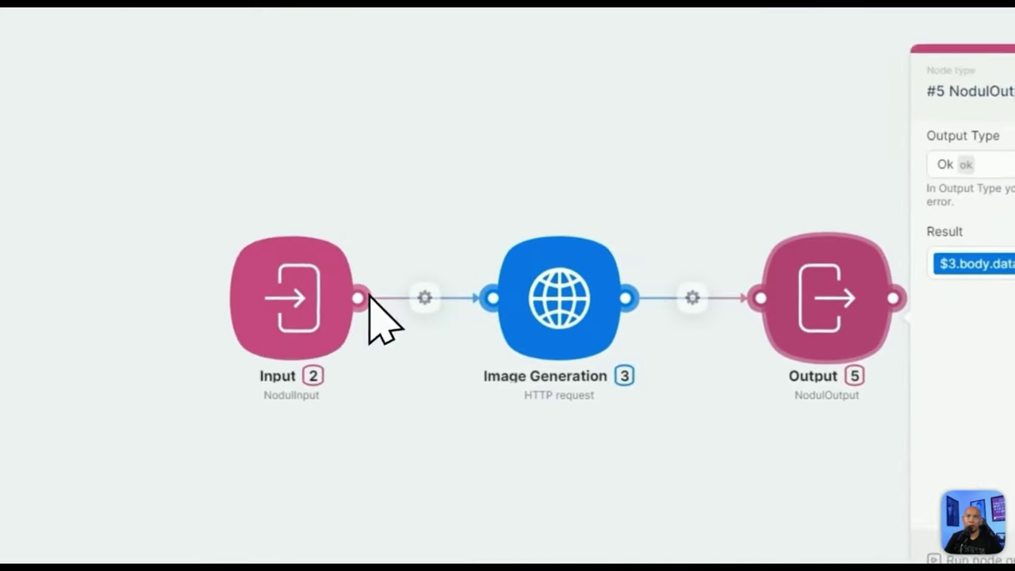
click(239, 269)
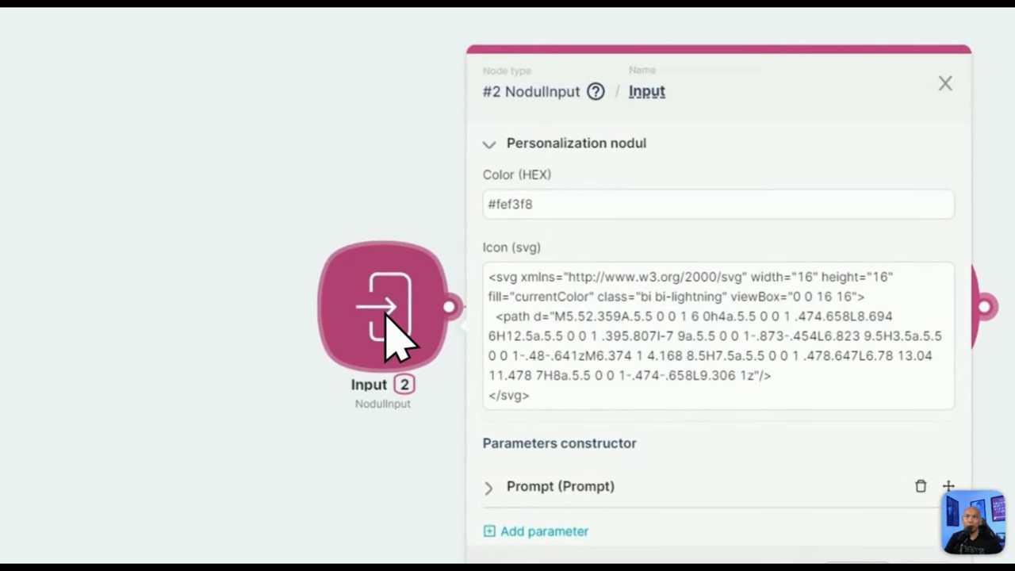
click(551, 206)
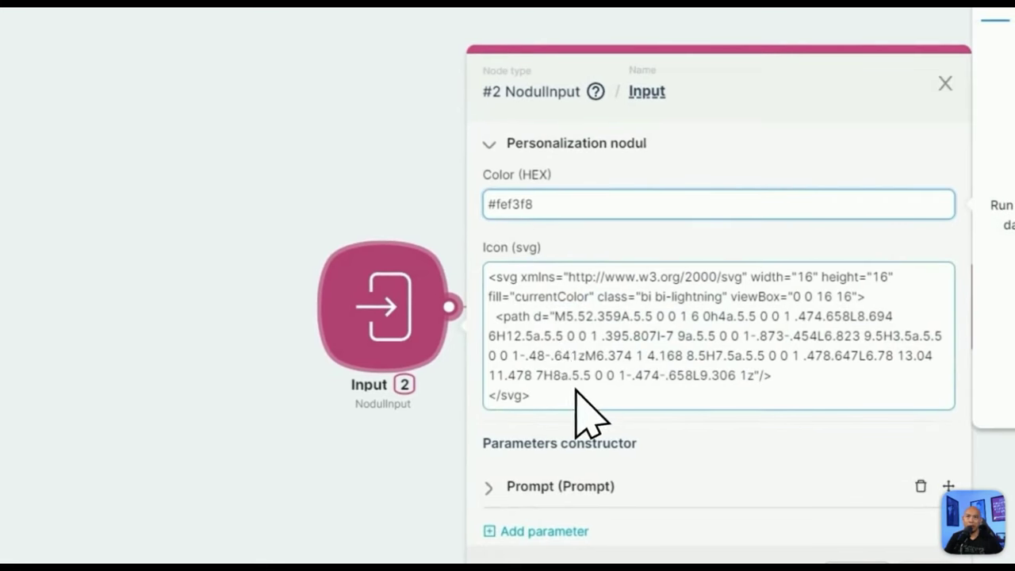
drag(576, 387, 483, 286)
click(654, 349)
click(571, 485)
scroll(626, 356, down, 2)
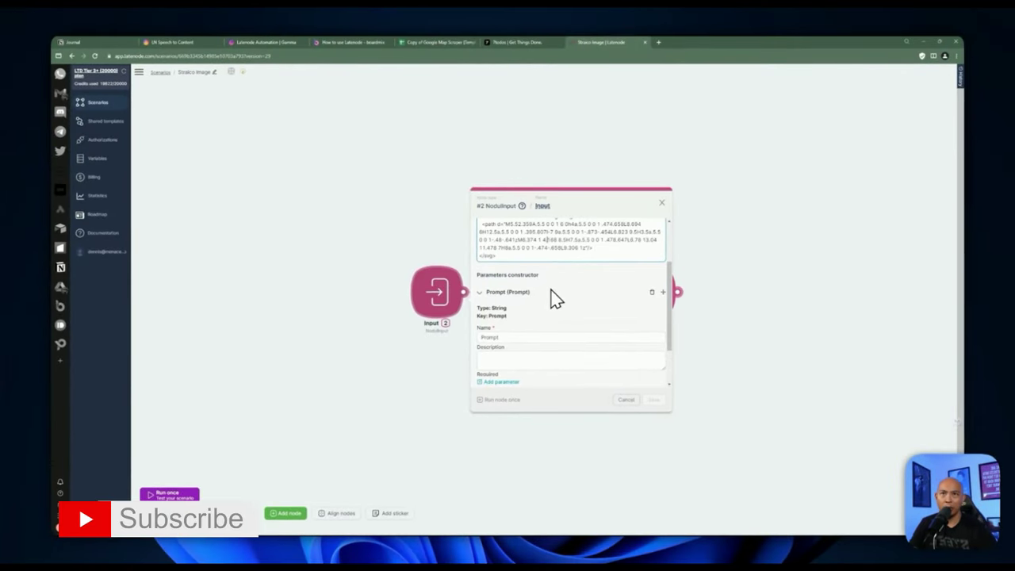
- Review the Input node's Prompt parameter name, description and default value, mark the parameter as required, and save the node
scroll(554, 298, down, 1)
double_click(489, 302)
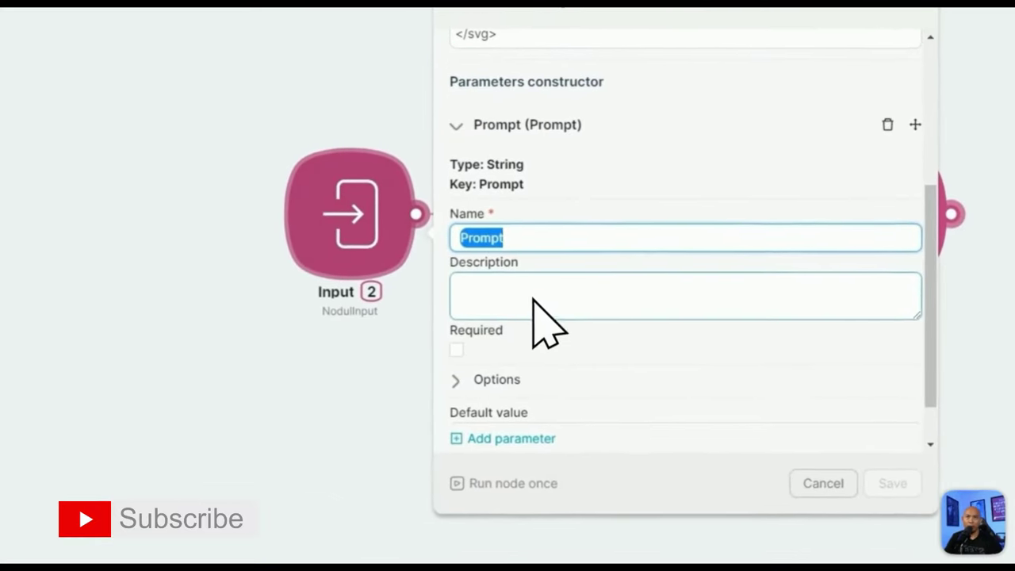
click(533, 301)
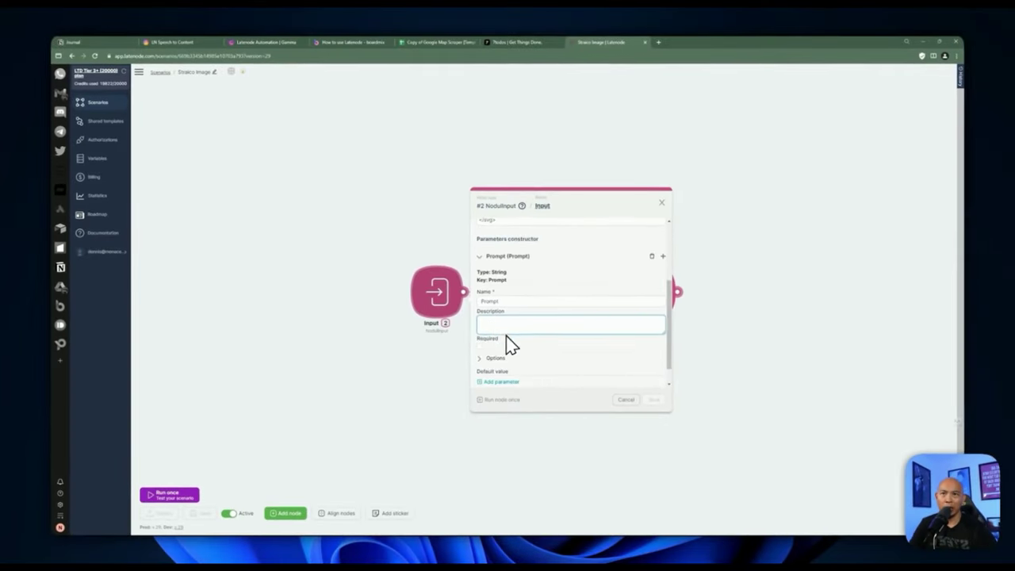
scroll(505, 335, down, 1)
drag(542, 358, 510, 359)
click(535, 358)
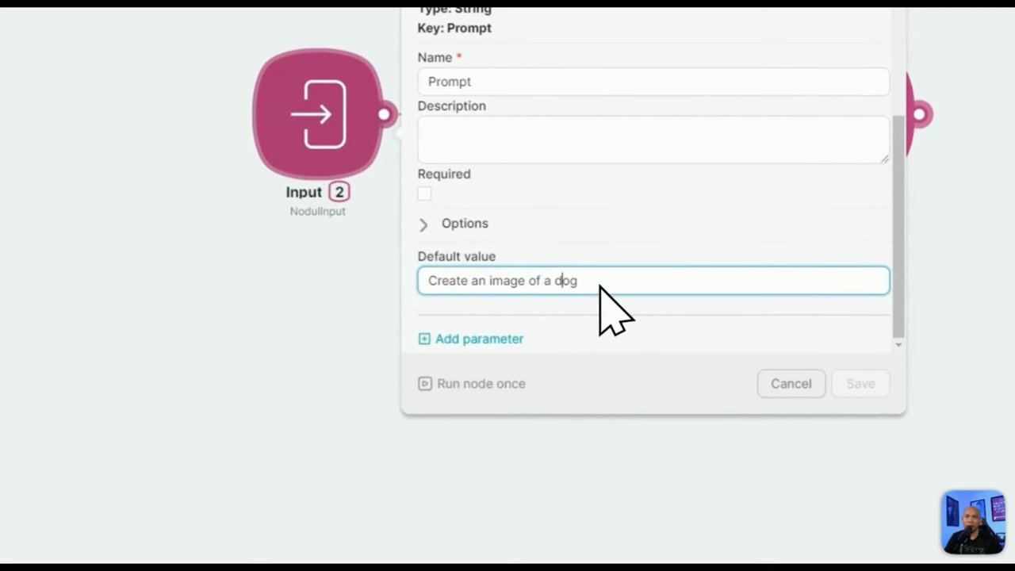
drag(600, 292, 458, 283)
click(425, 195)
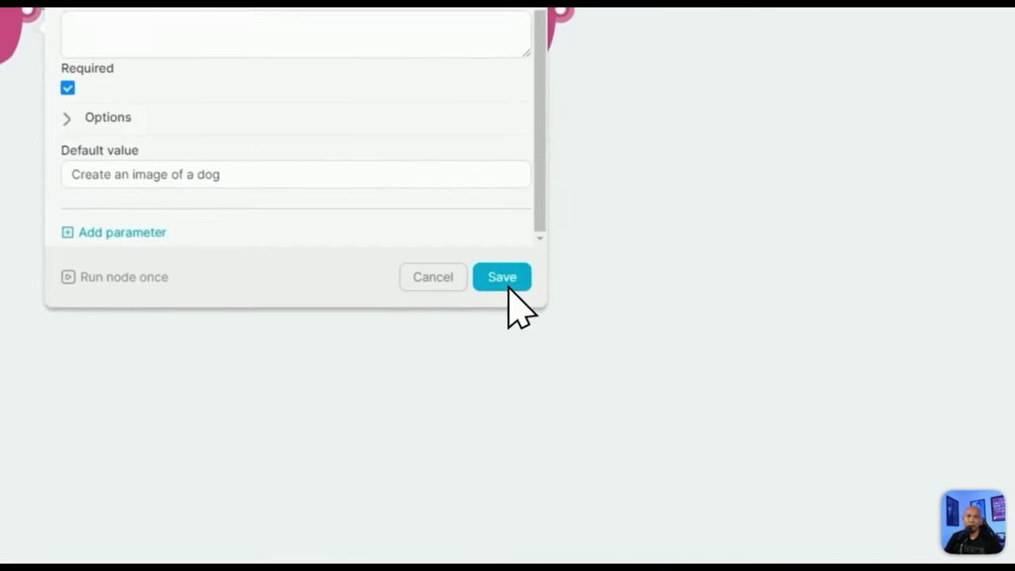
click(640, 389)
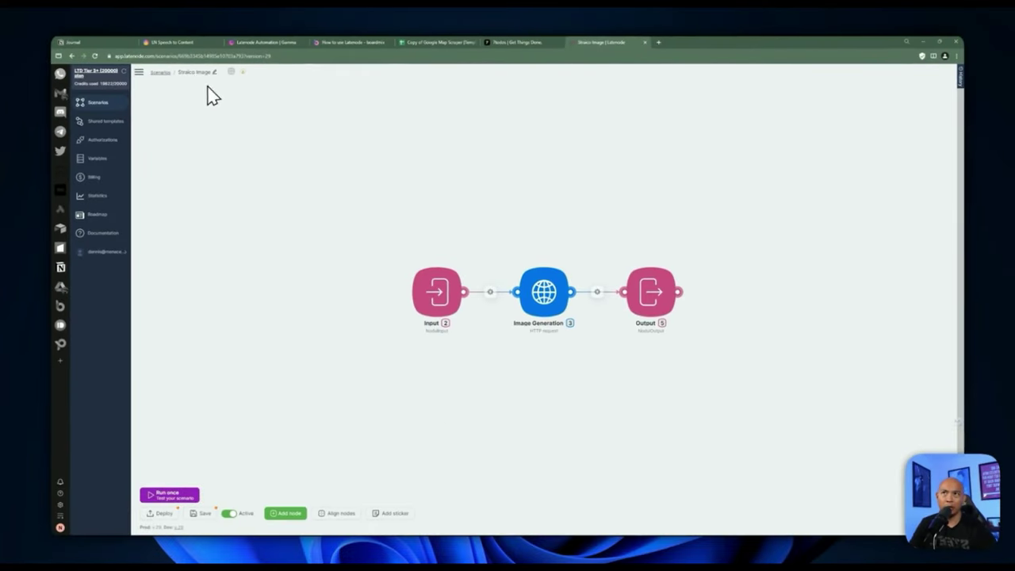
- Open the Image Generation HTTP request node and examine its URL and the body's model, description, size and variations entries
click(545, 284)
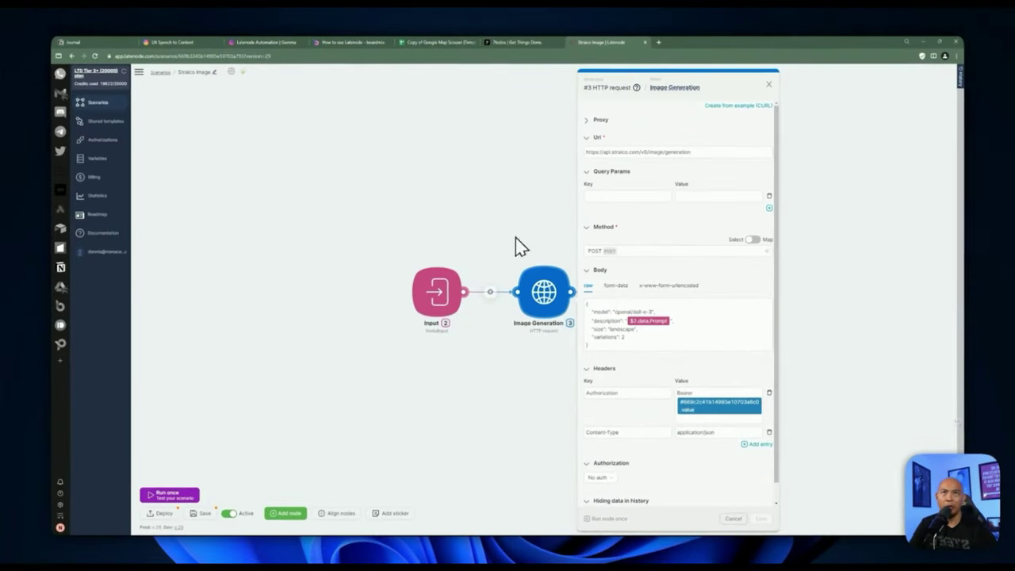
triple_click(634, 151)
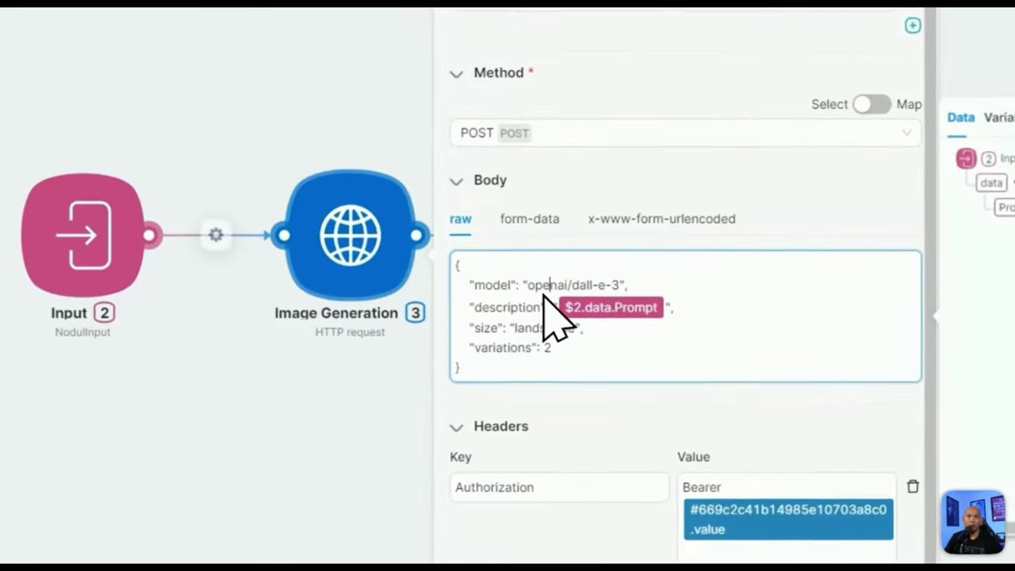
drag(600, 320, 618, 320)
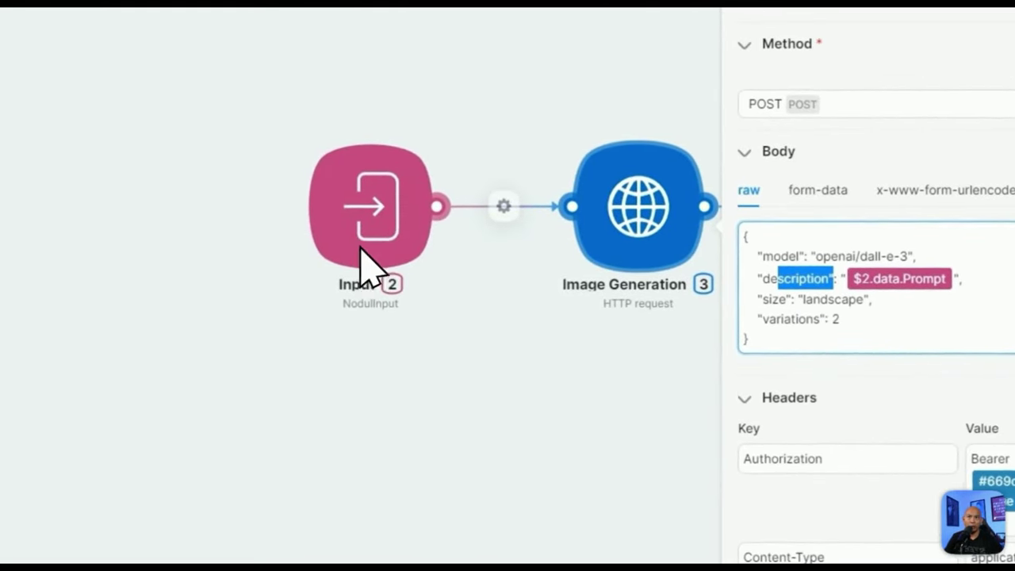
click(83, 258)
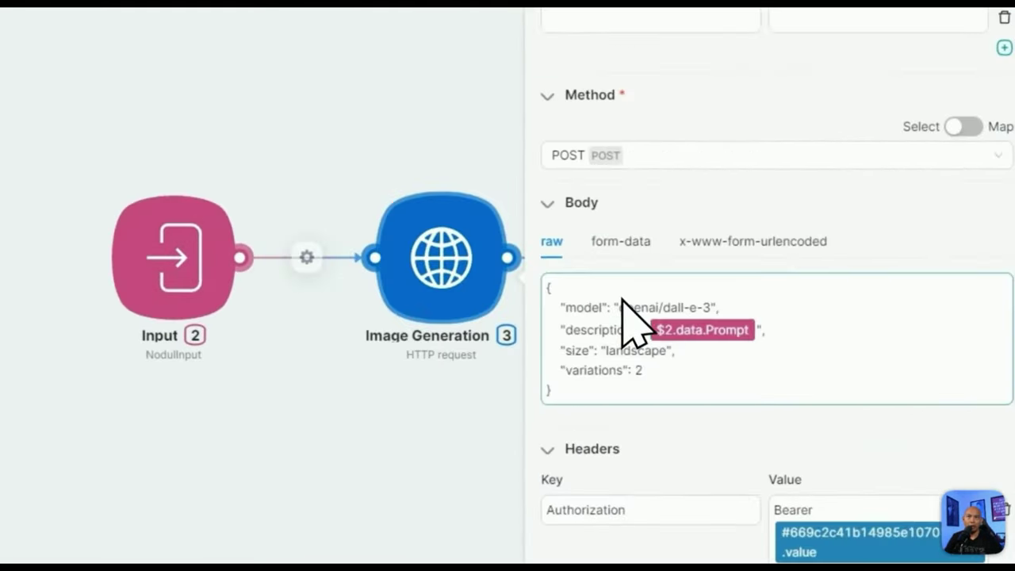
drag(510, 367, 535, 367)
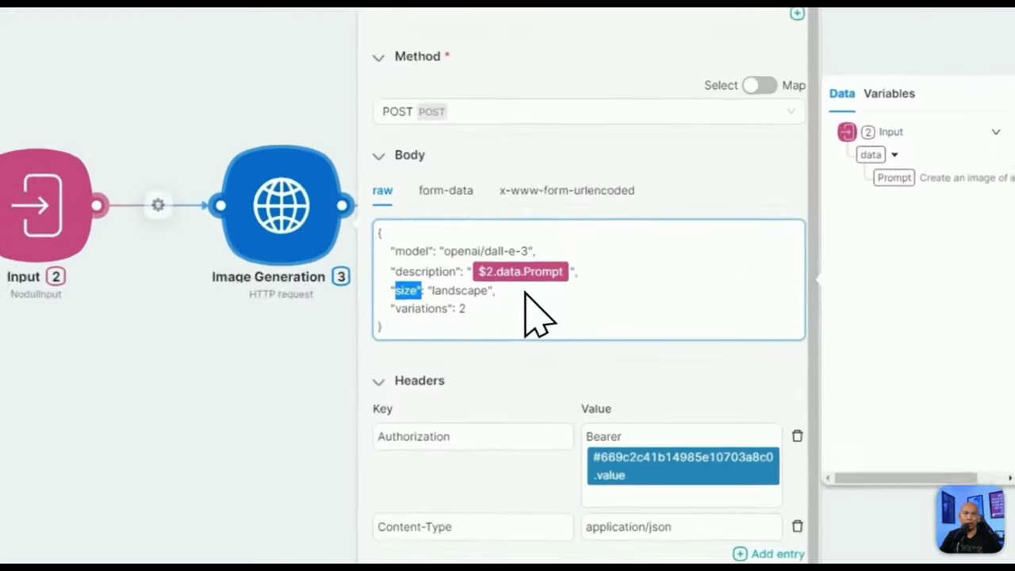
drag(649, 329, 586, 323)
click(607, 335)
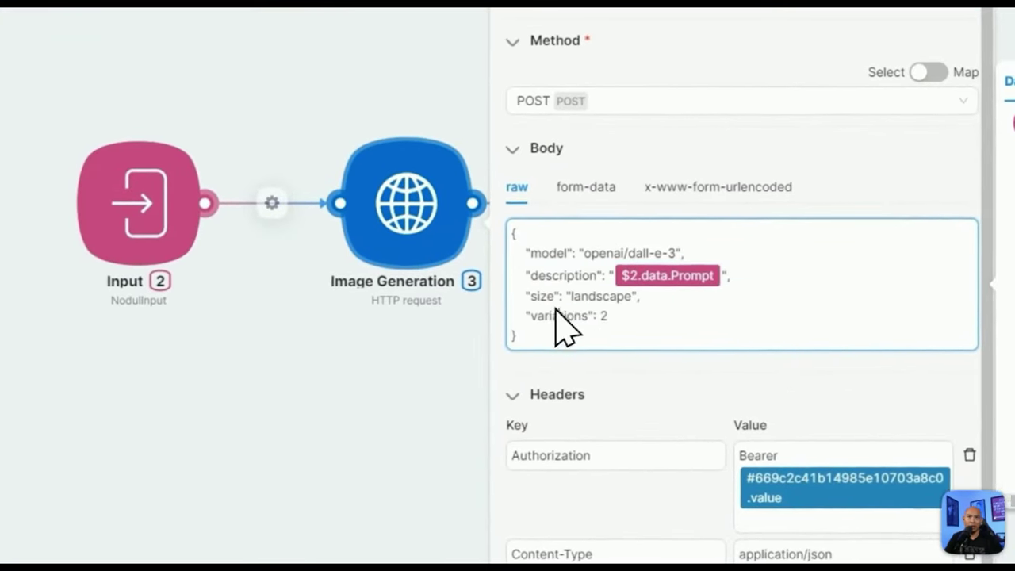
drag(655, 320, 525, 317)
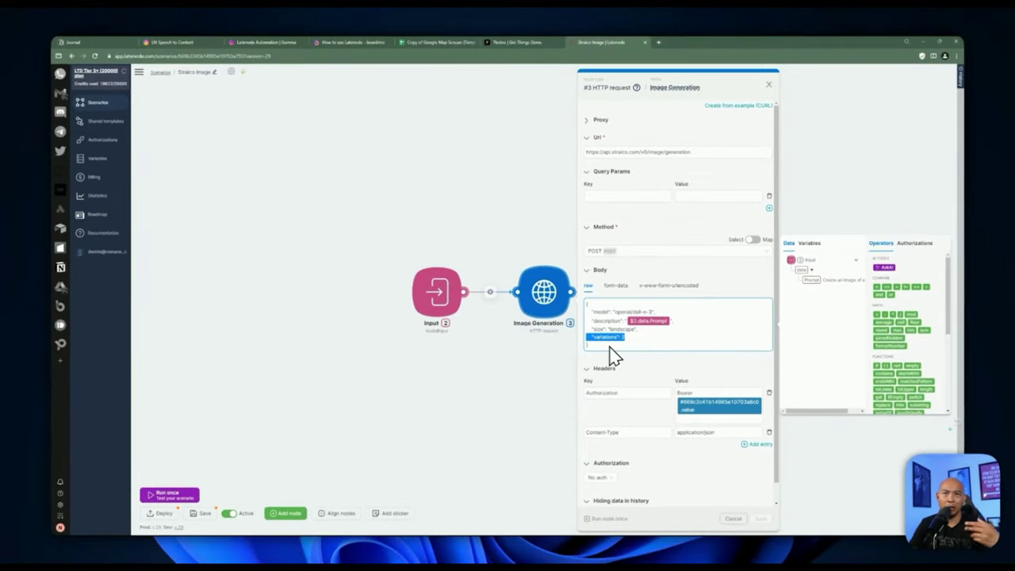
click(636, 336)
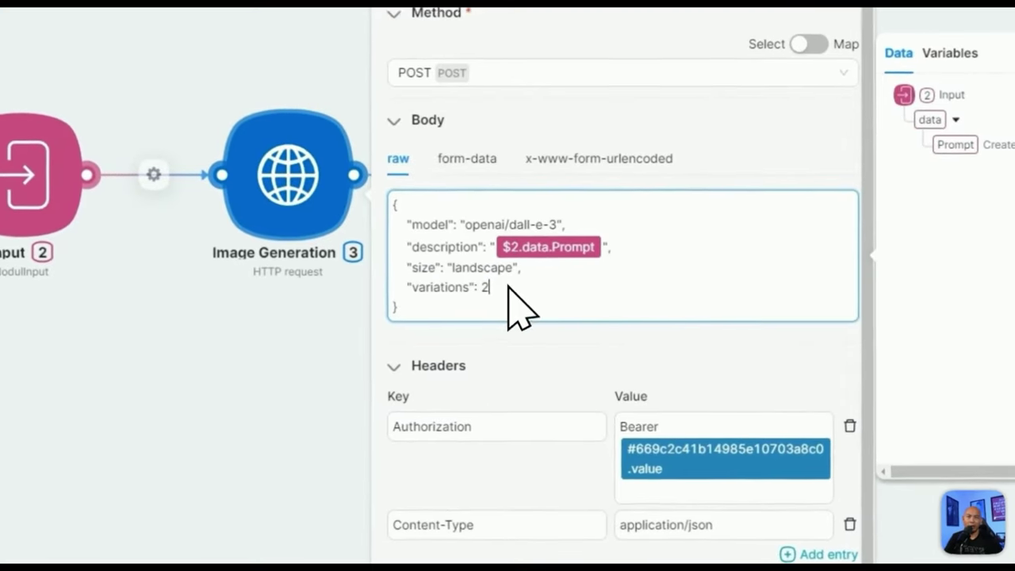
click(615, 246)
drag(615, 246, 494, 256)
double_click(420, 247)
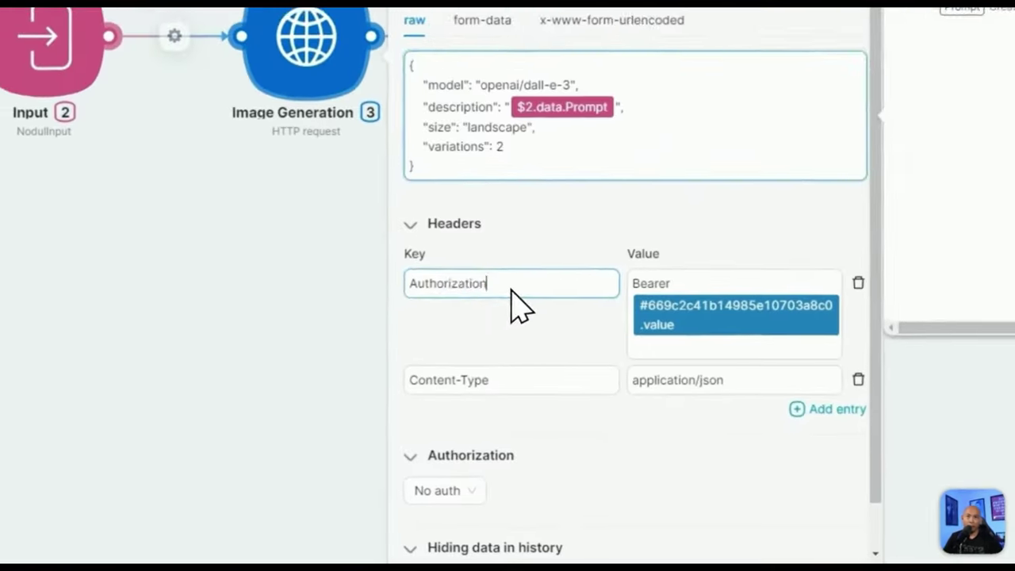
- Examine the Authorization and Content-Type headers of the Image Generation request and close the node without saving
drag(626, 394, 591, 394)
click(611, 322)
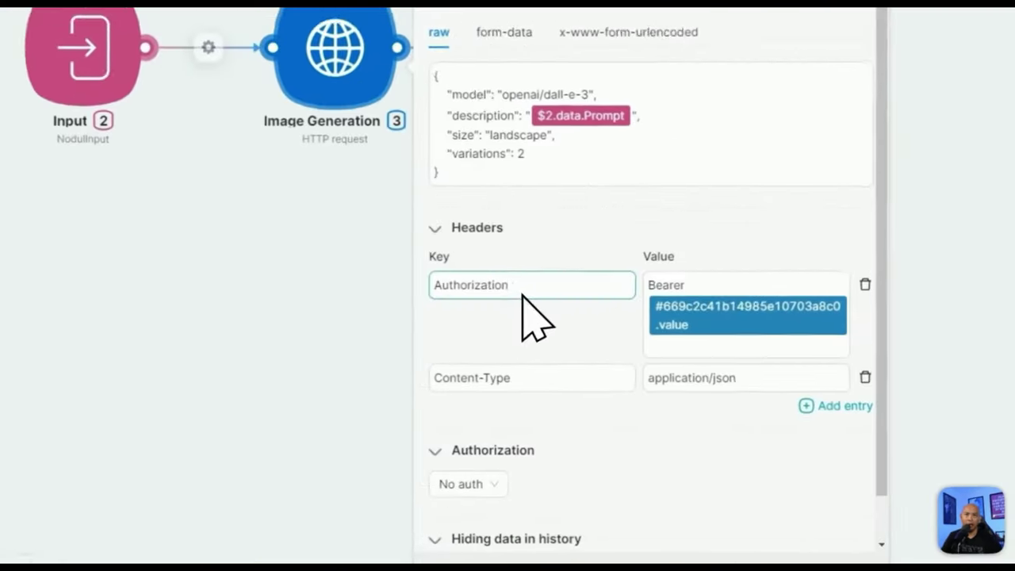
drag(643, 397, 578, 399)
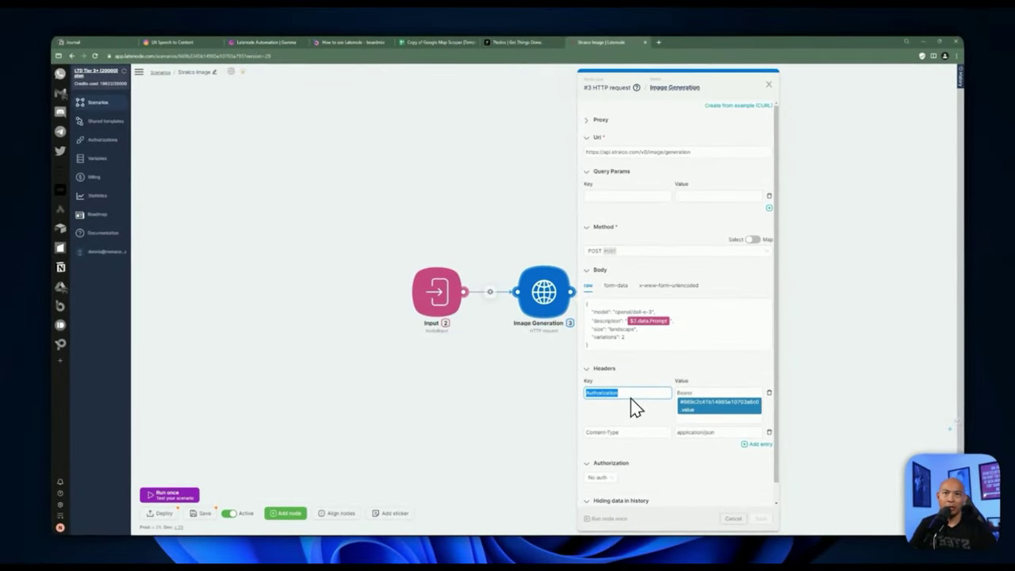
drag(586, 432, 619, 432)
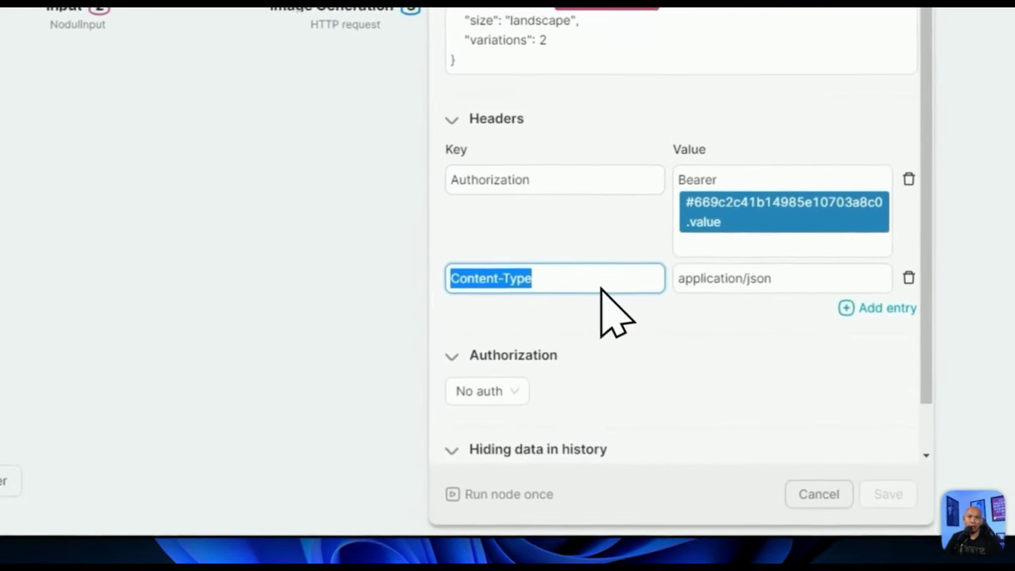
drag(611, 279, 525, 275)
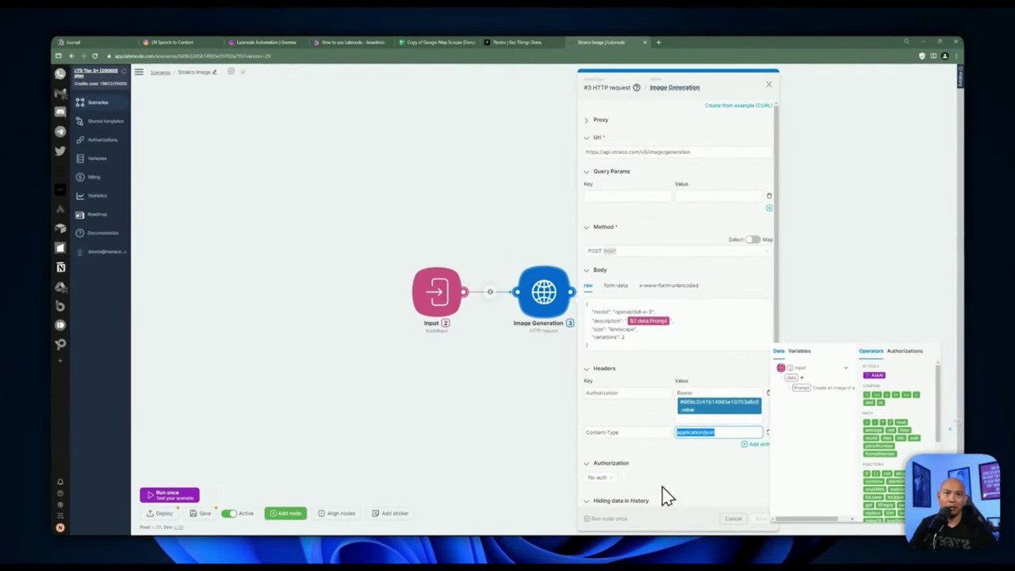
click(731, 519)
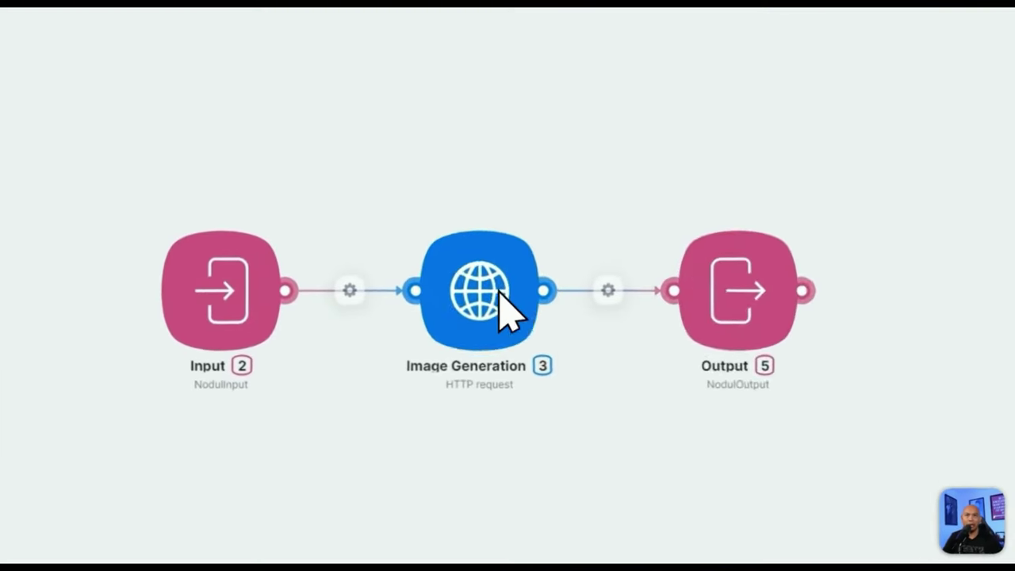
- Open the Output node, check which data it passes on as Result, and close it without saving
click(552, 298)
click(644, 298)
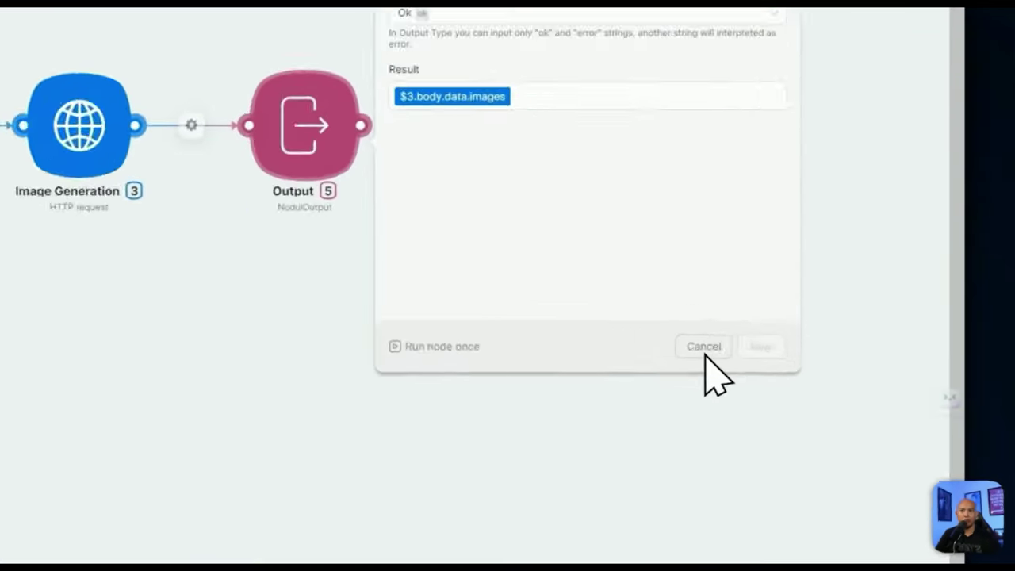
click(840, 397)
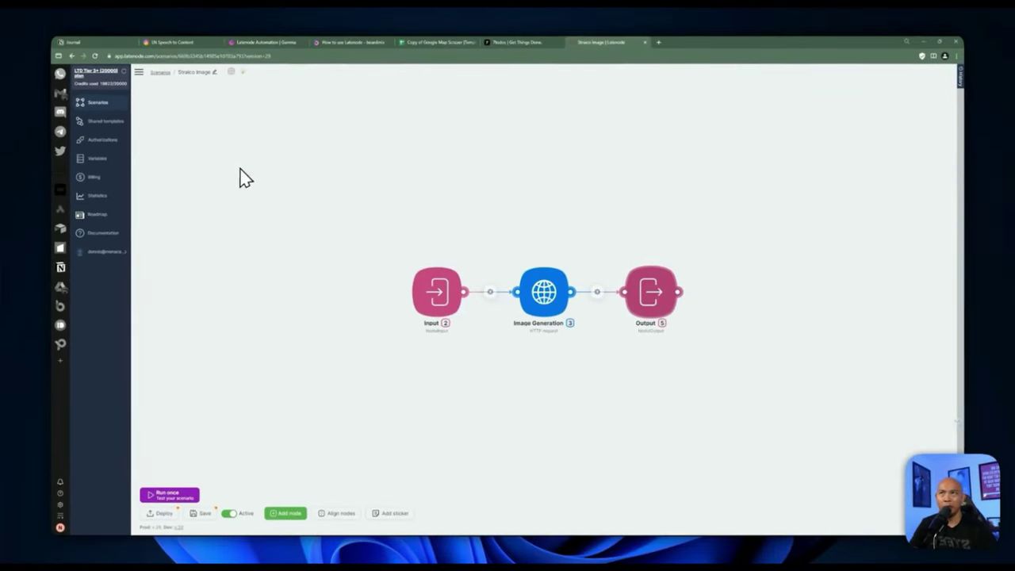
- Check the scenario type setting of Straico Image and close it without changing the type
click(138, 71)
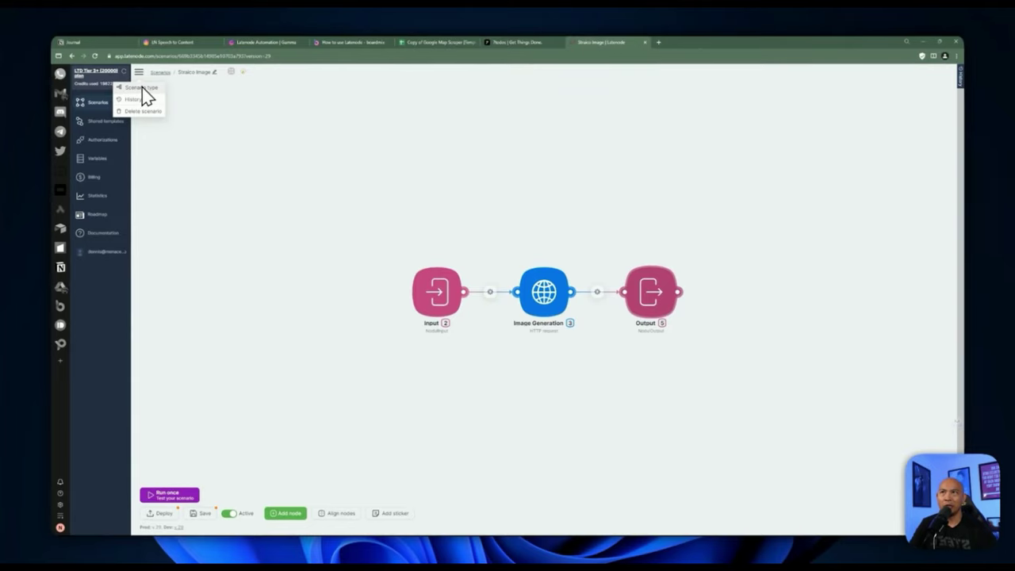
click(142, 87)
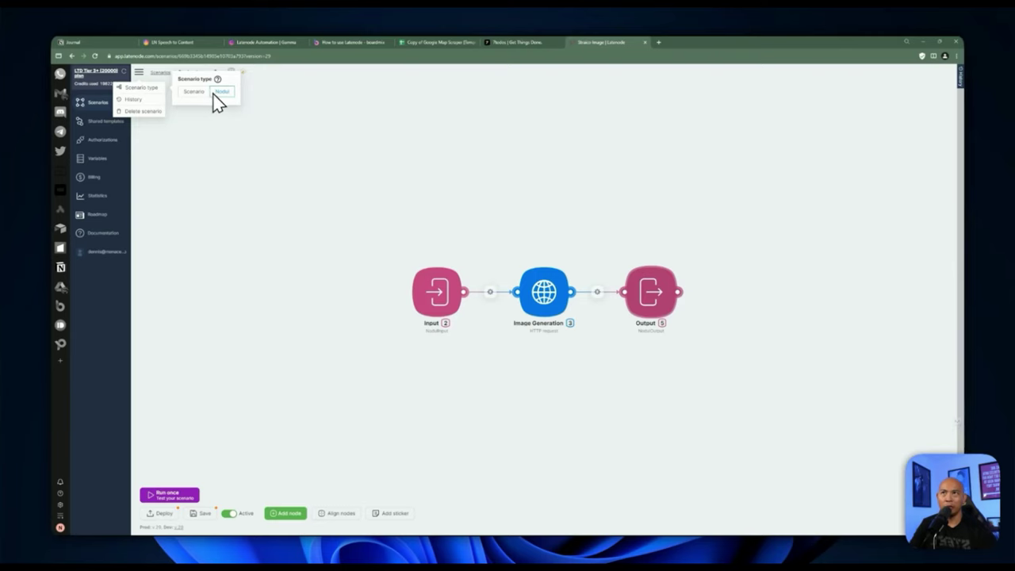
click(238, 174)
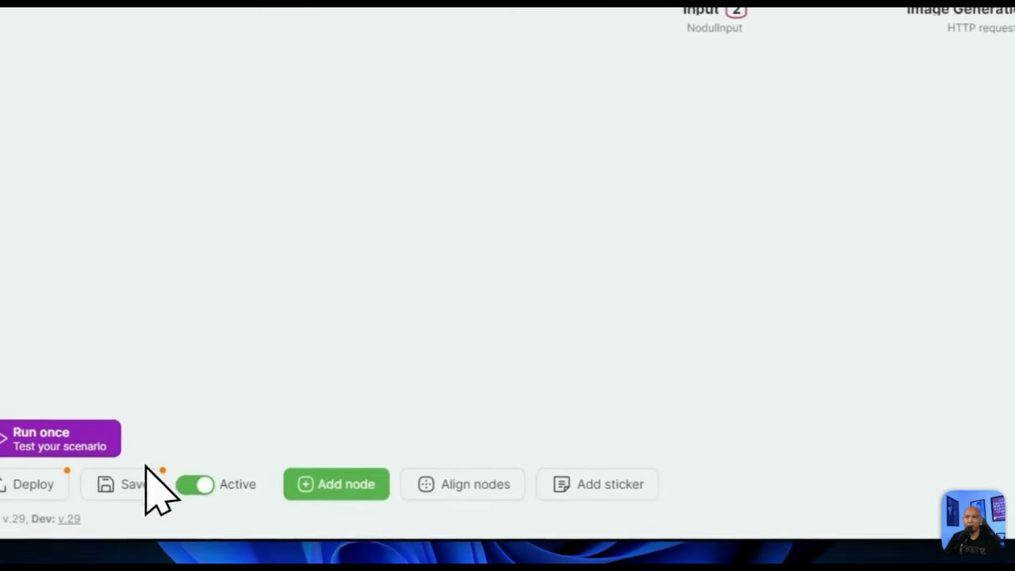
- Save the Straico Image nodul and deploy the saved version
click(189, 512)
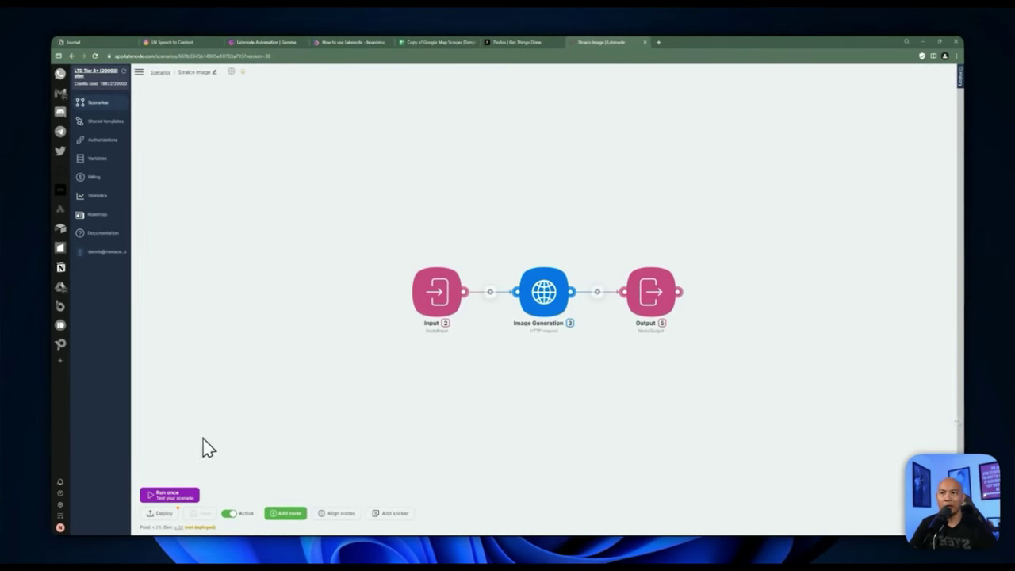
click(163, 513)
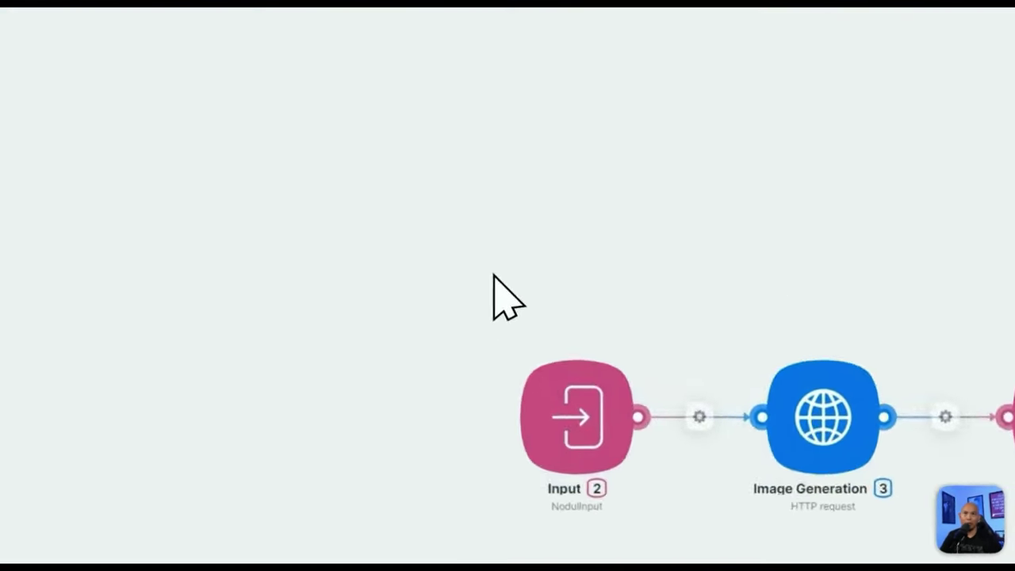
drag(399, 234, 744, 354)
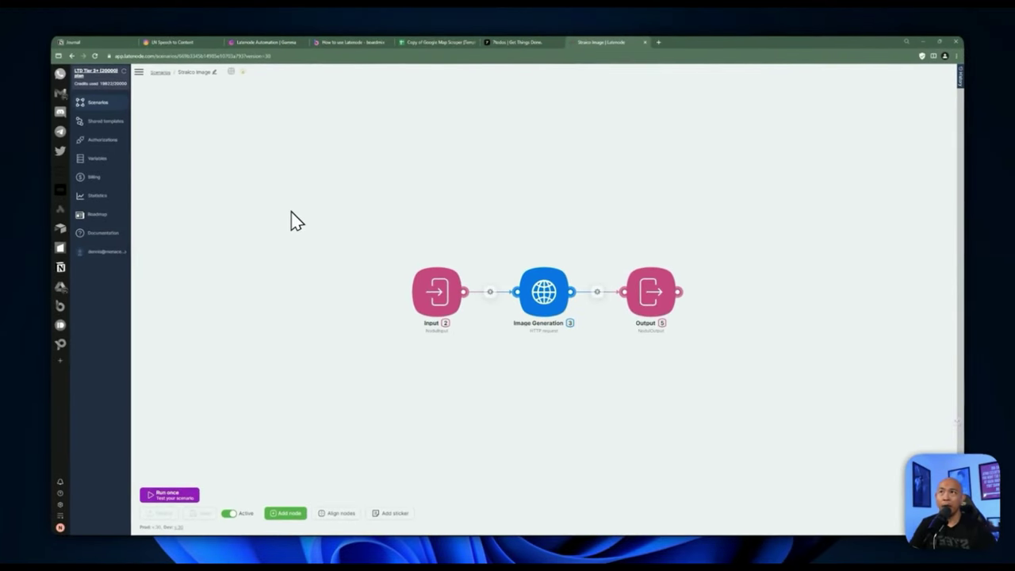
- Return to the scenarios list, switch to the Google Map Scraper spreadsheet, and compare its search URL and Results sheets
click(94, 104)
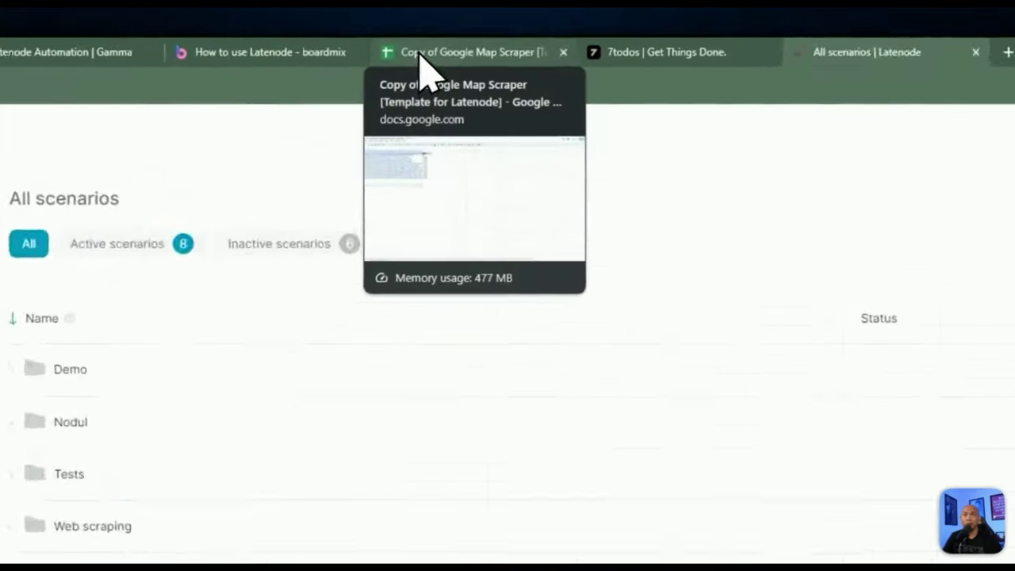
click(415, 44)
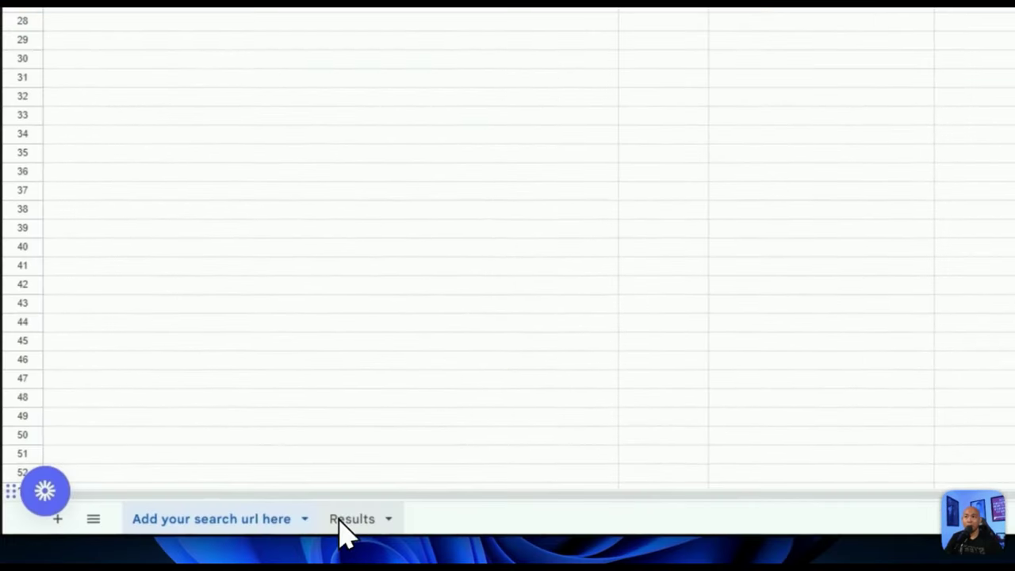
click(344, 519)
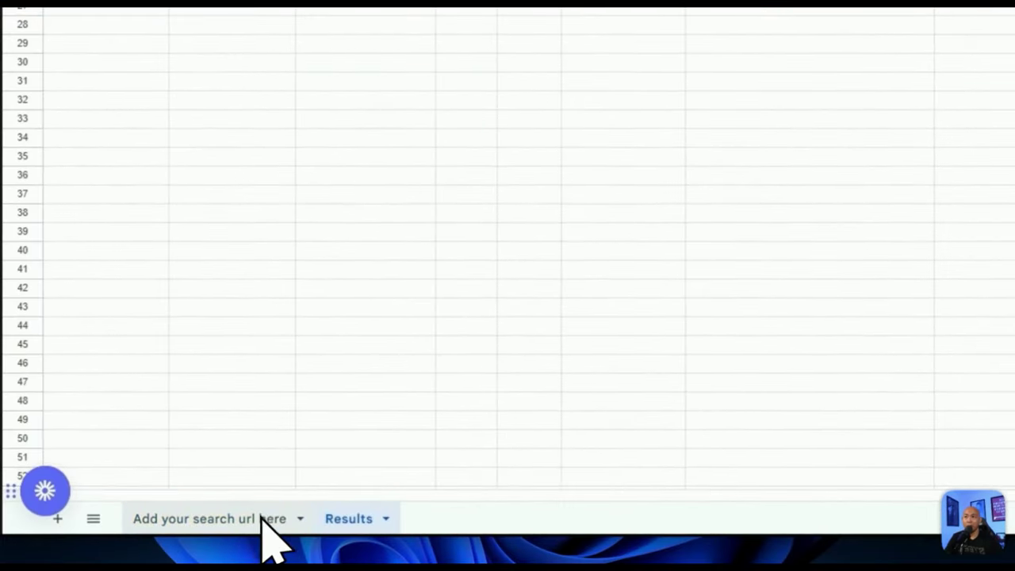
click(213, 521)
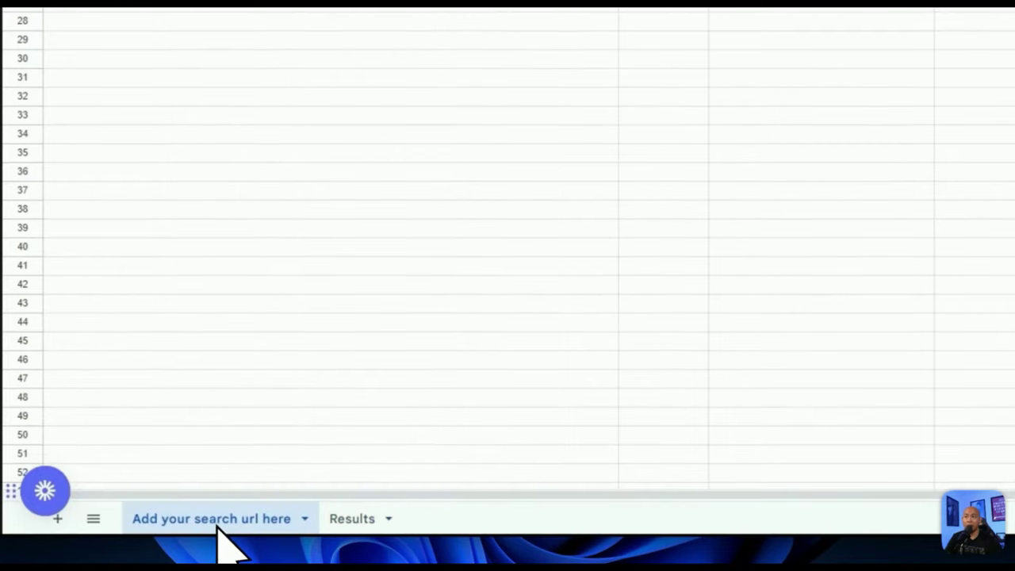
click(344, 520)
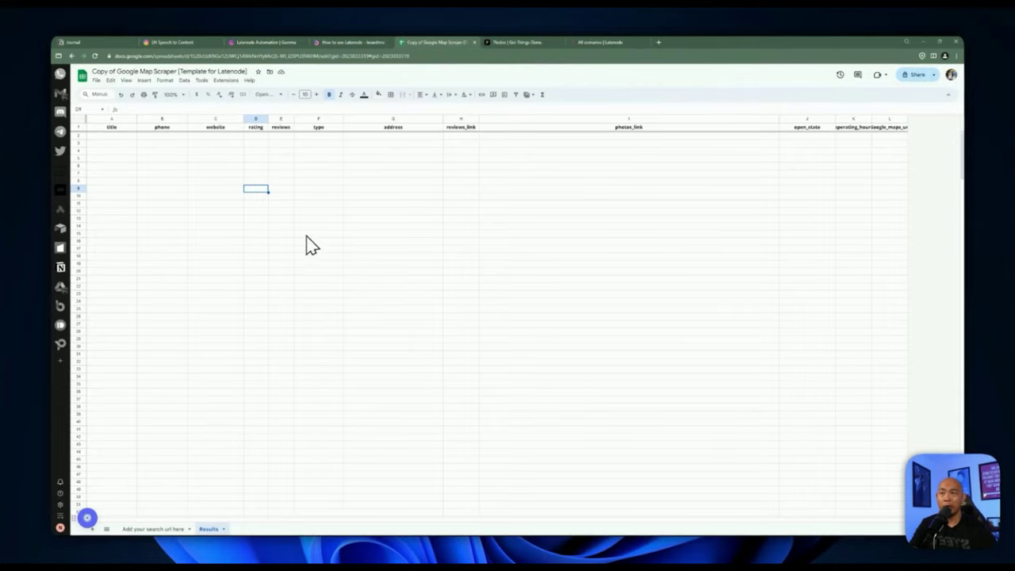
- Go back to the search URL sheet, open the restaurants Google Maps link in row 2, and close the map
click(153, 528)
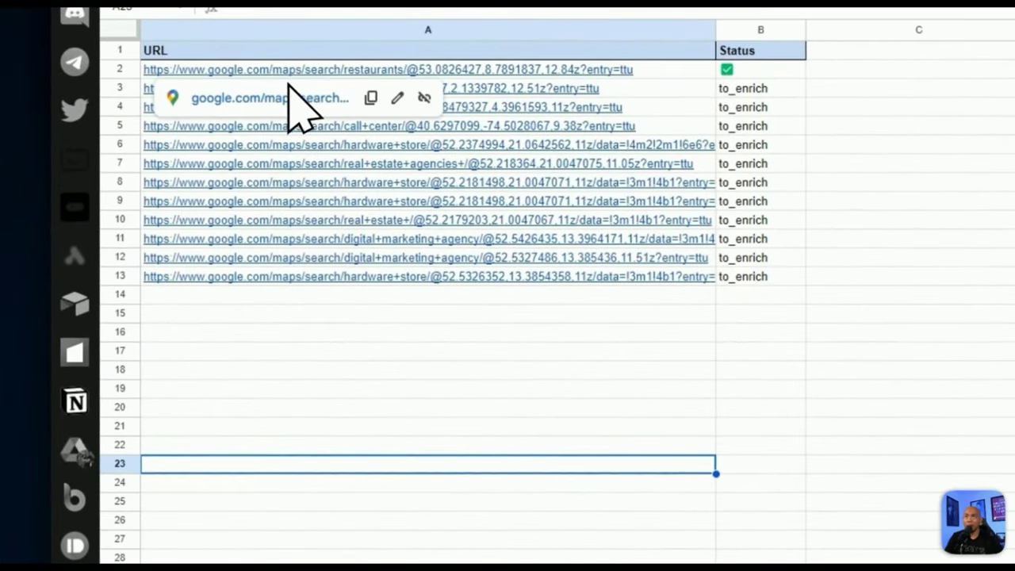
click(288, 97)
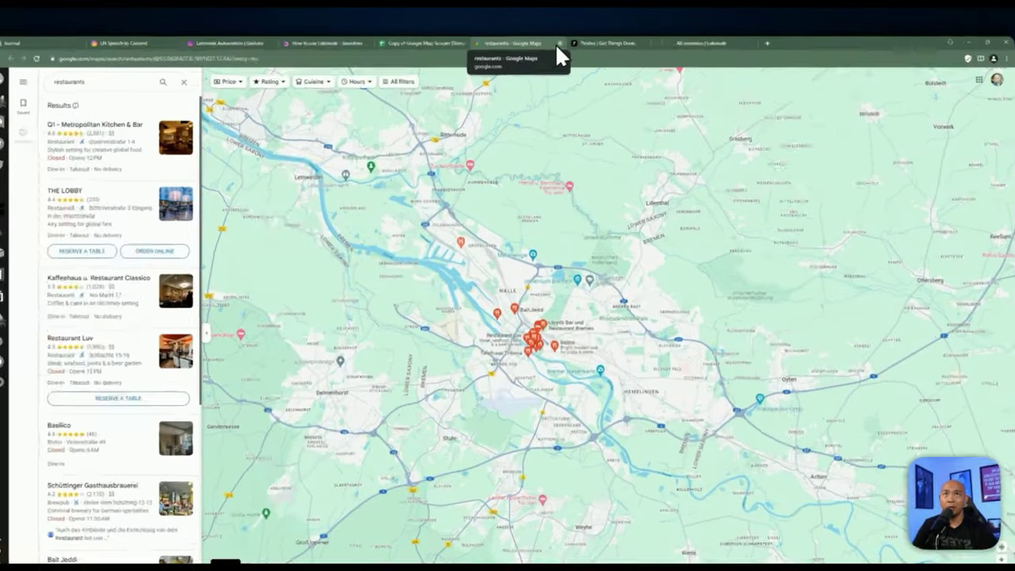
click(558, 42)
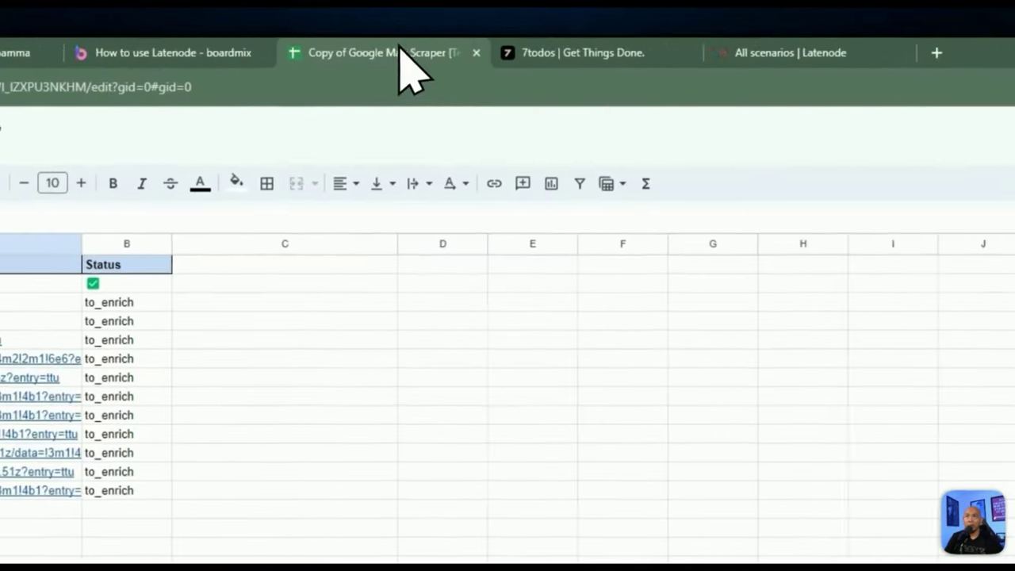
- Replace the status of the restaurants search URL in row 2 with to_enrich
click(116, 284)
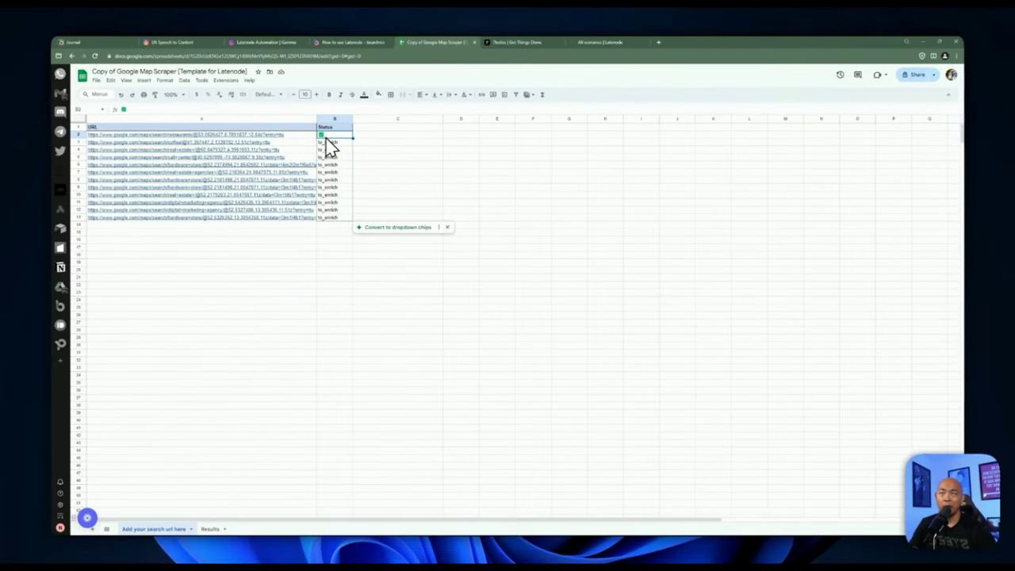
key(Delete)
text(to_enrich)
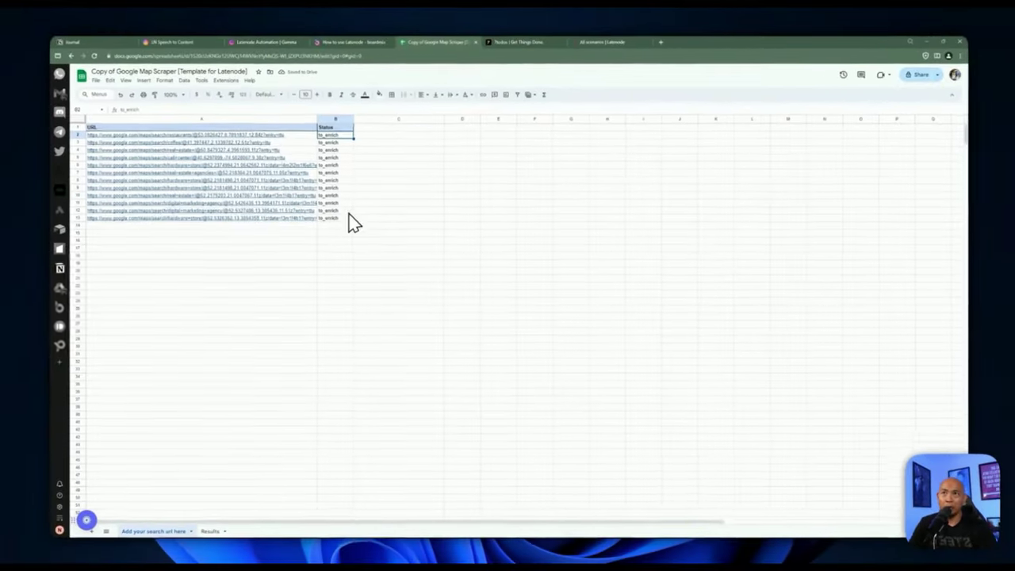
click(356, 187)
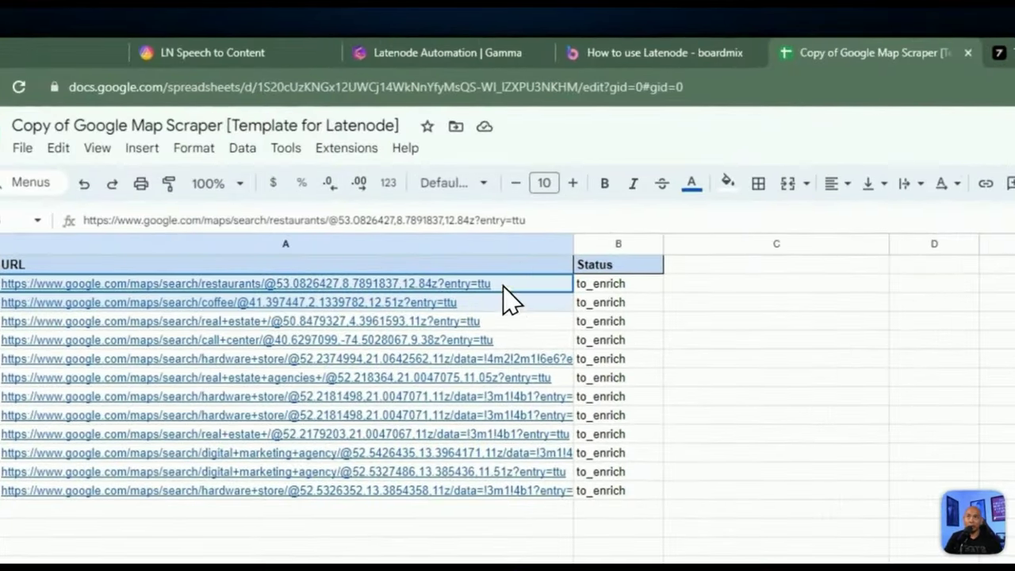
drag(502, 286, 506, 302)
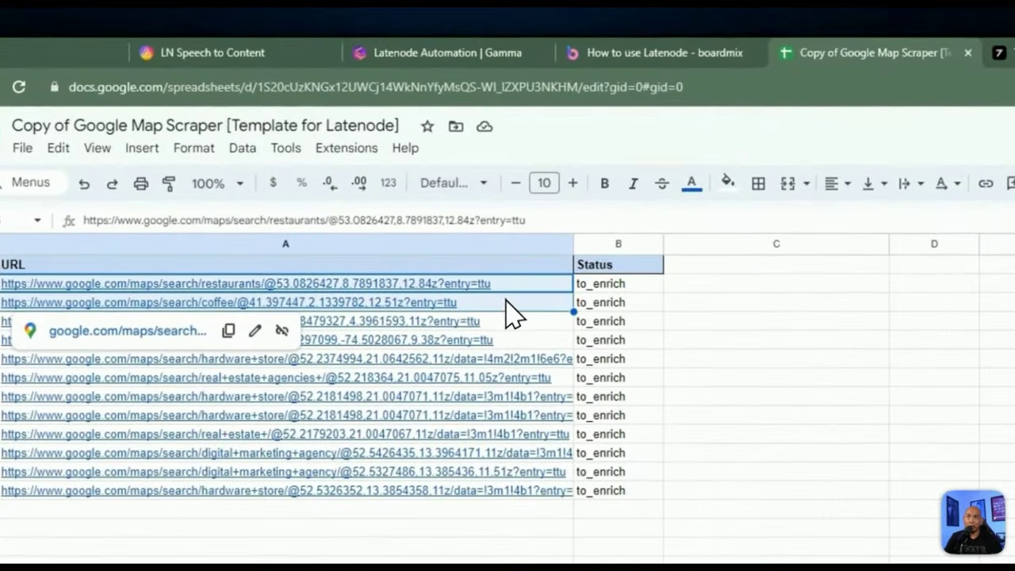
click(603, 282)
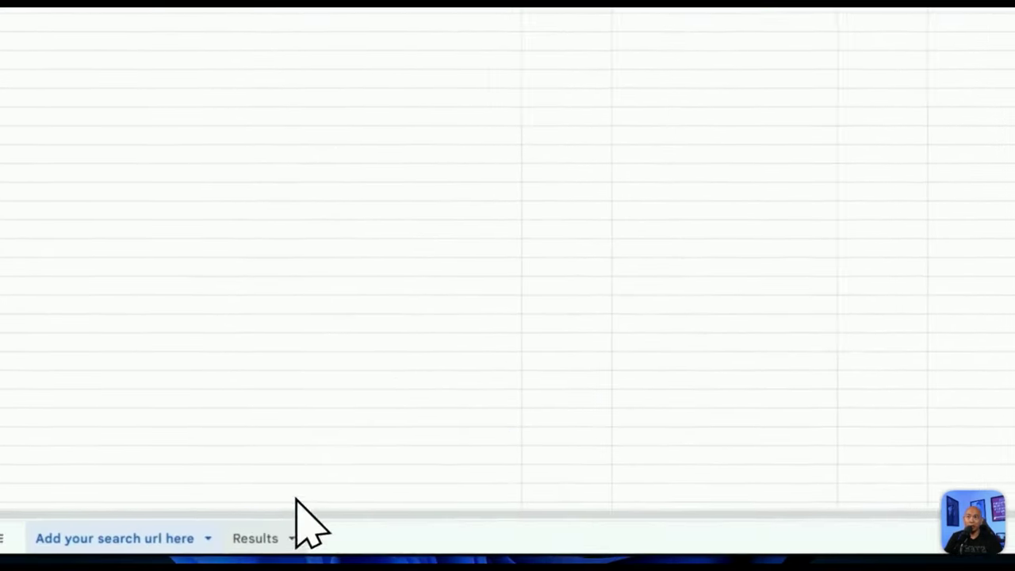
- Check the Results sheet, switch to Latenode, and open the Scrape data from Google Maps scenario in the Web scraping folder
click(252, 535)
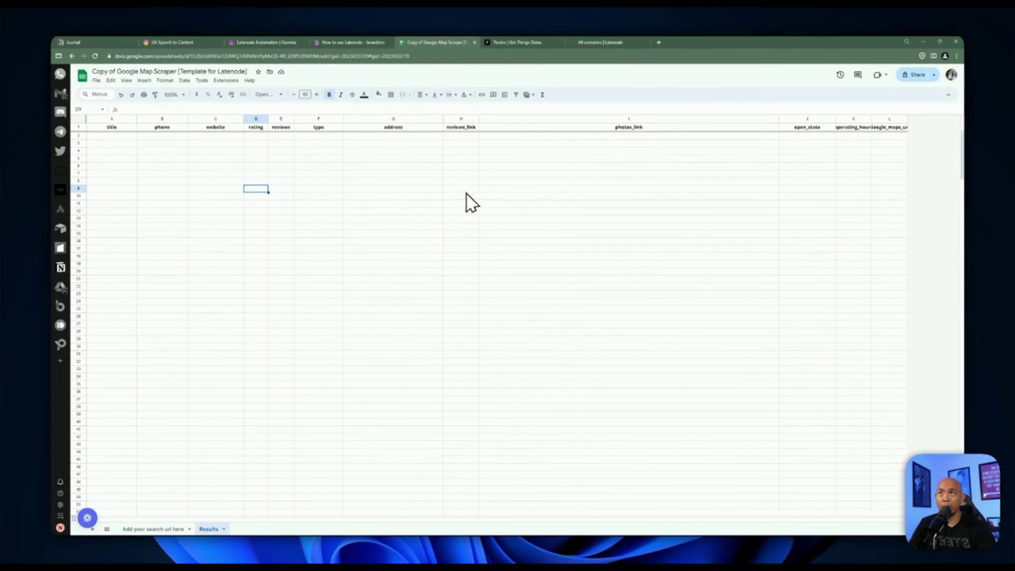
click(593, 42)
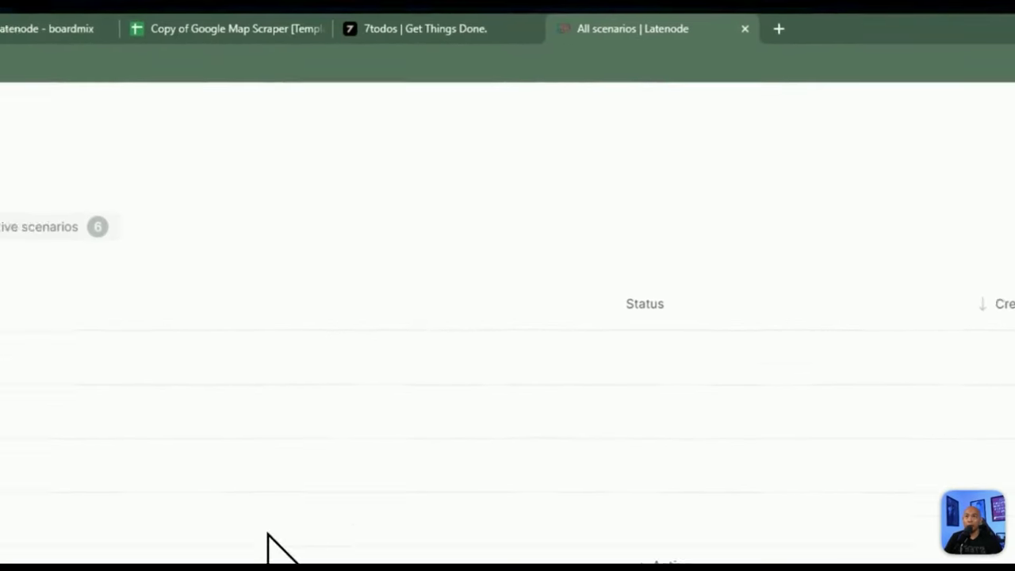
click(493, 277)
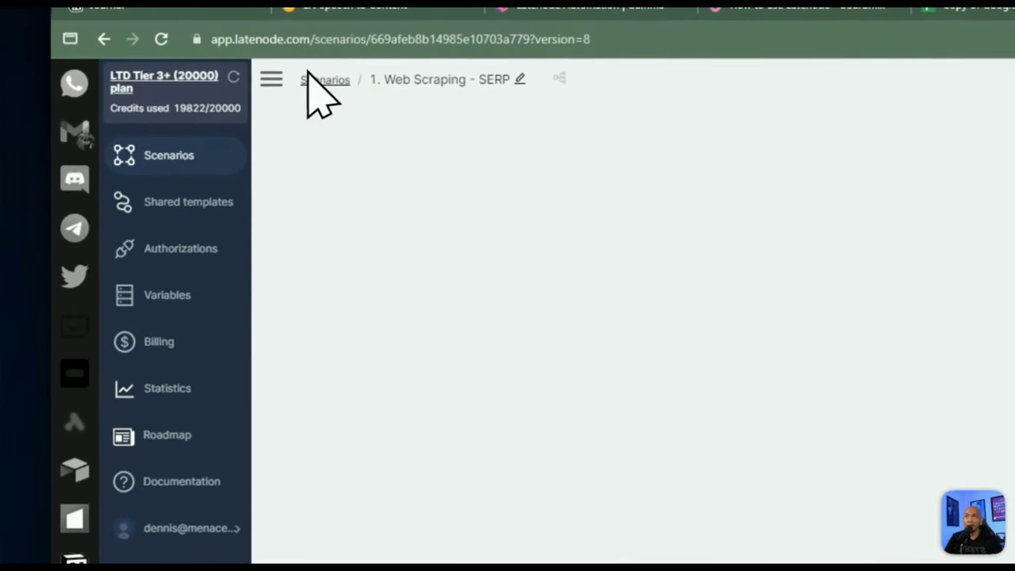
click(310, 79)
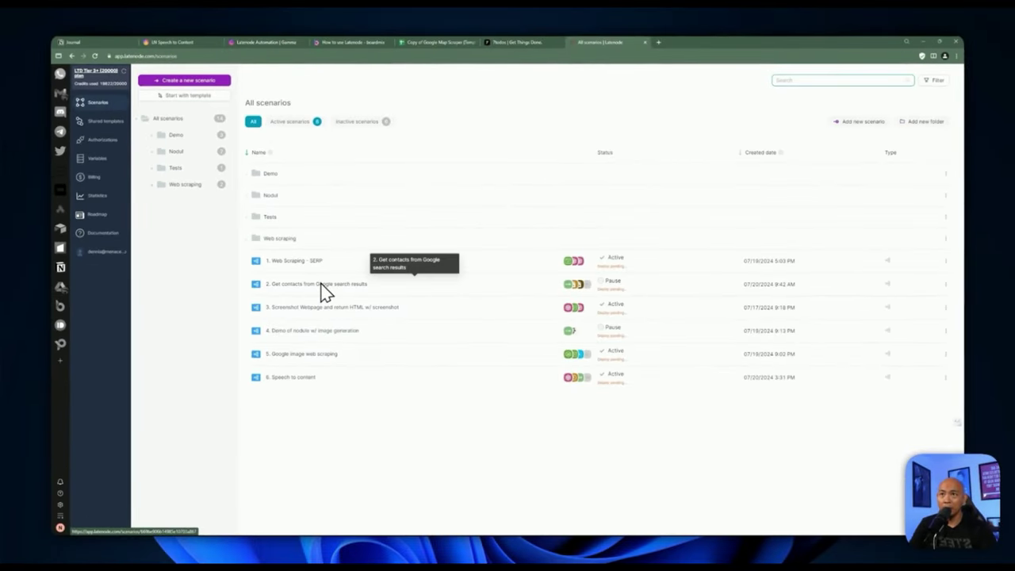
click(282, 240)
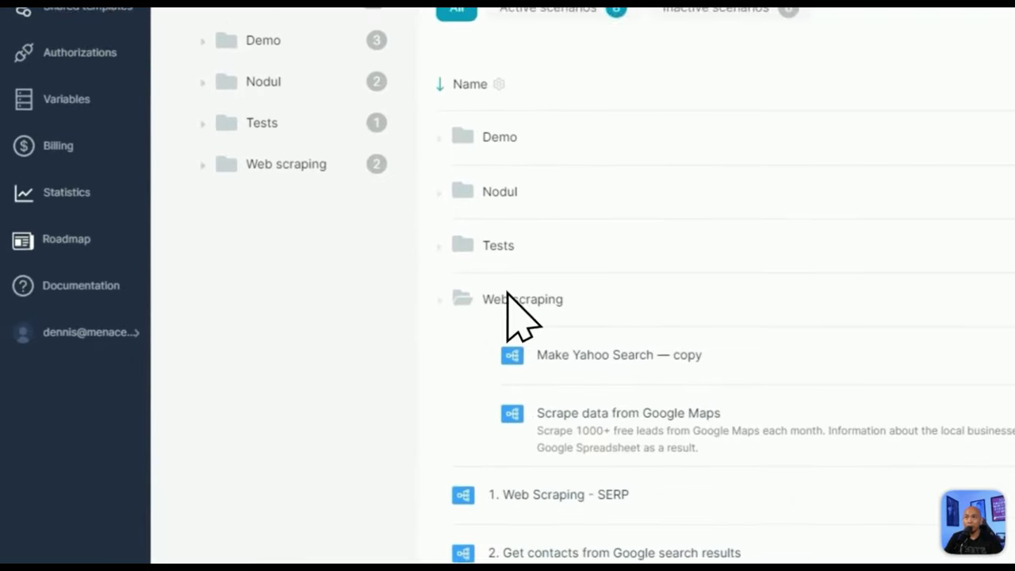
click(669, 406)
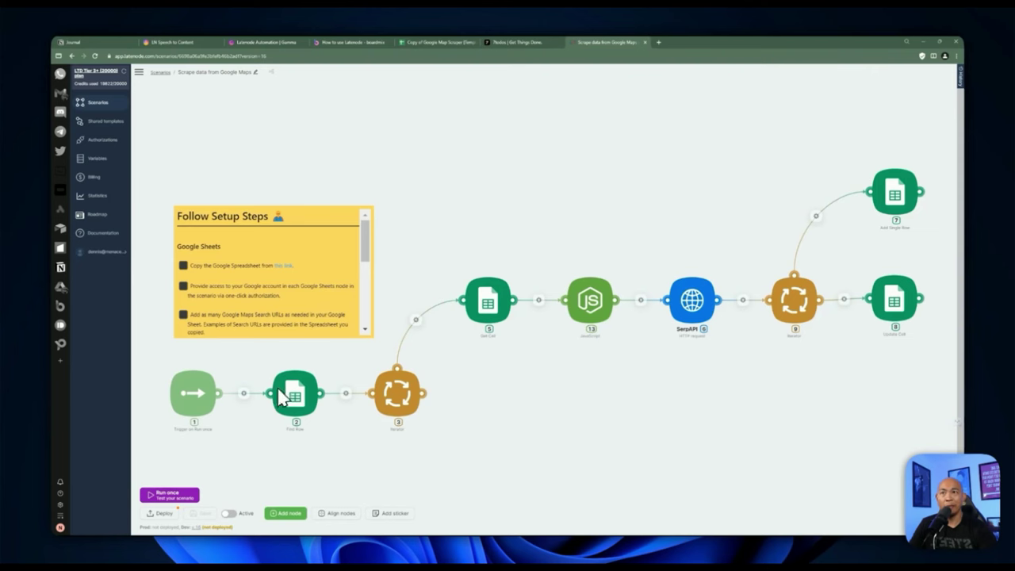
- Review the scenario's node flow, inspecting the SerpAPI HTTP request parameters and the iterator after it
scroll(384, 406, down, 1)
scroll(545, 331, up, 1)
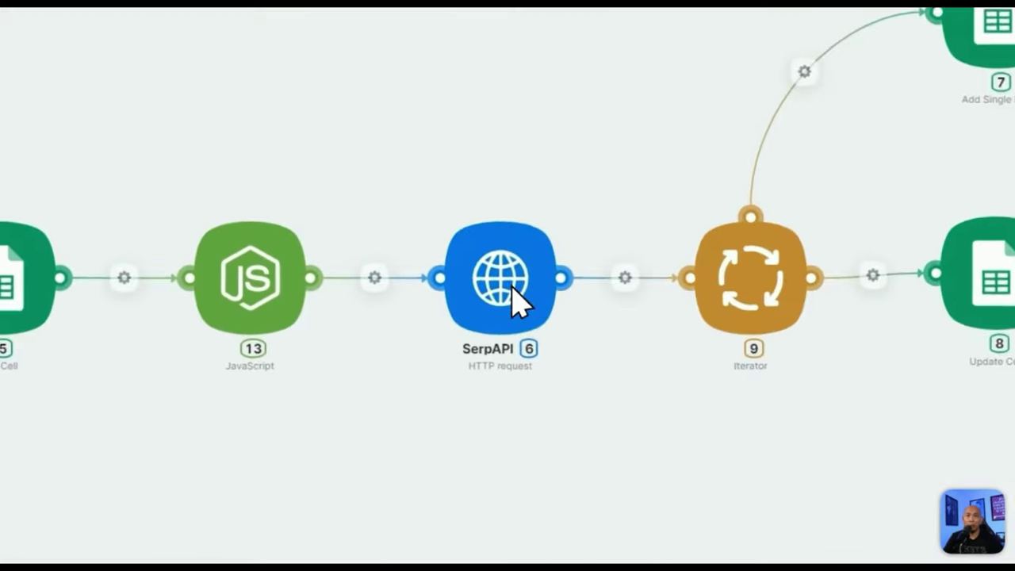
click(674, 321)
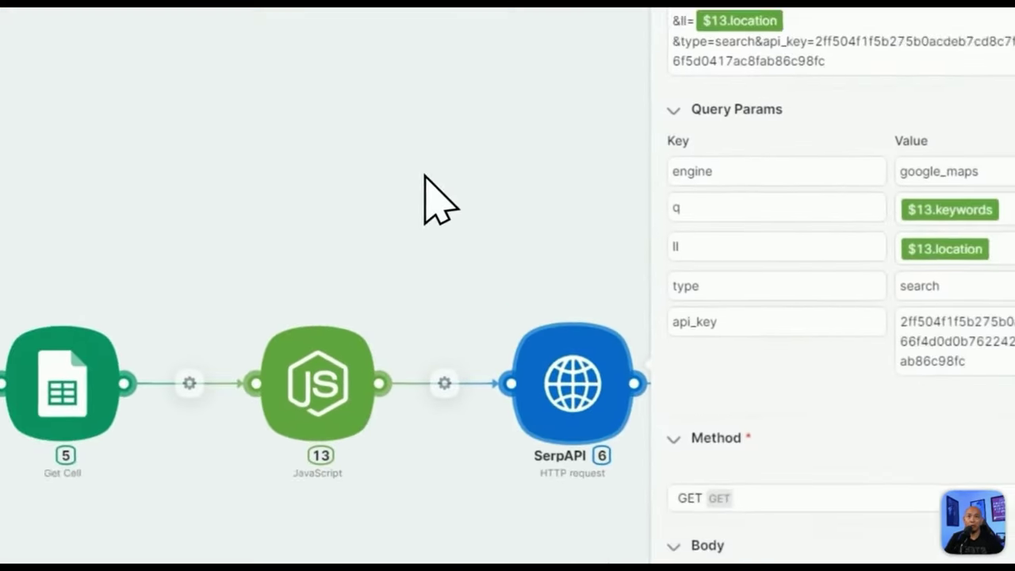
click(637, 255)
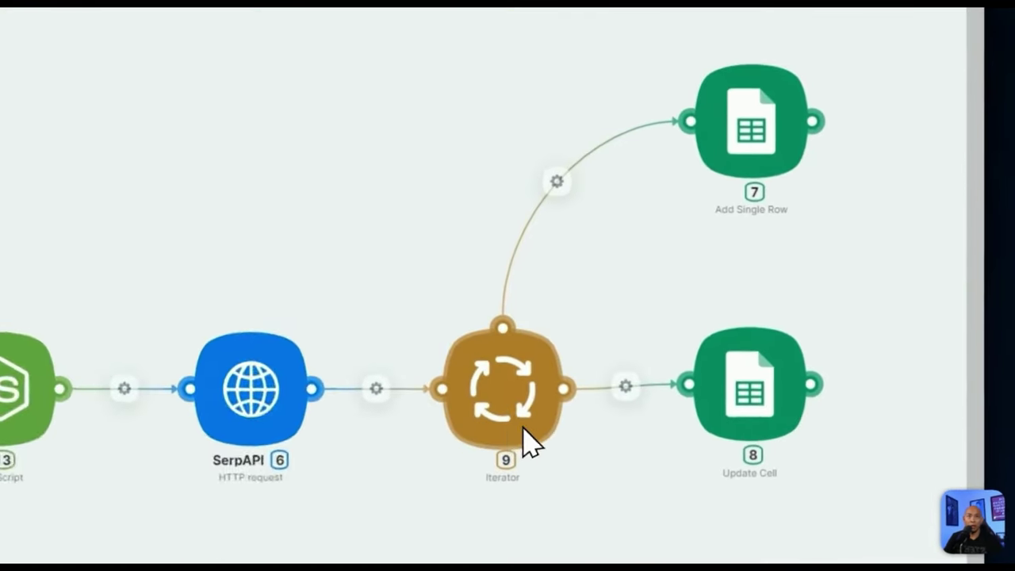
click(762, 302)
click(741, 206)
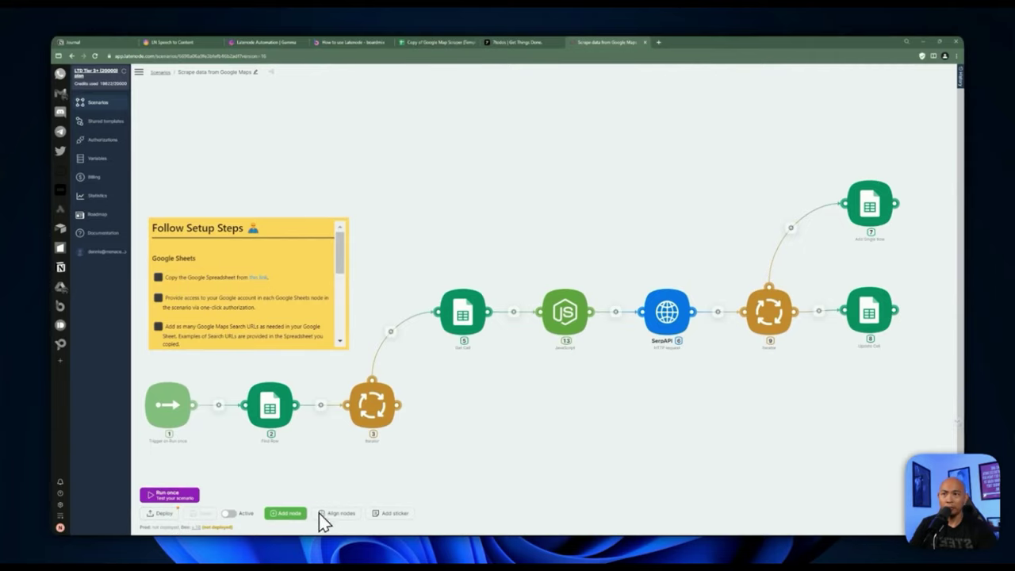
- Run the Google Maps scenario once and check the spreadsheet's Results sheet and the status column of its search URL sheet
click(168, 495)
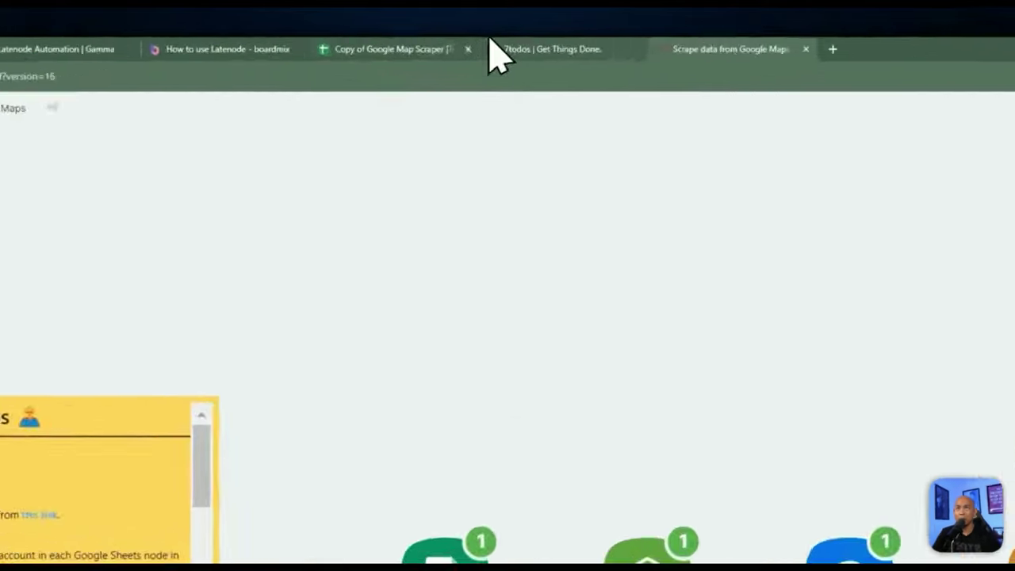
click(468, 43)
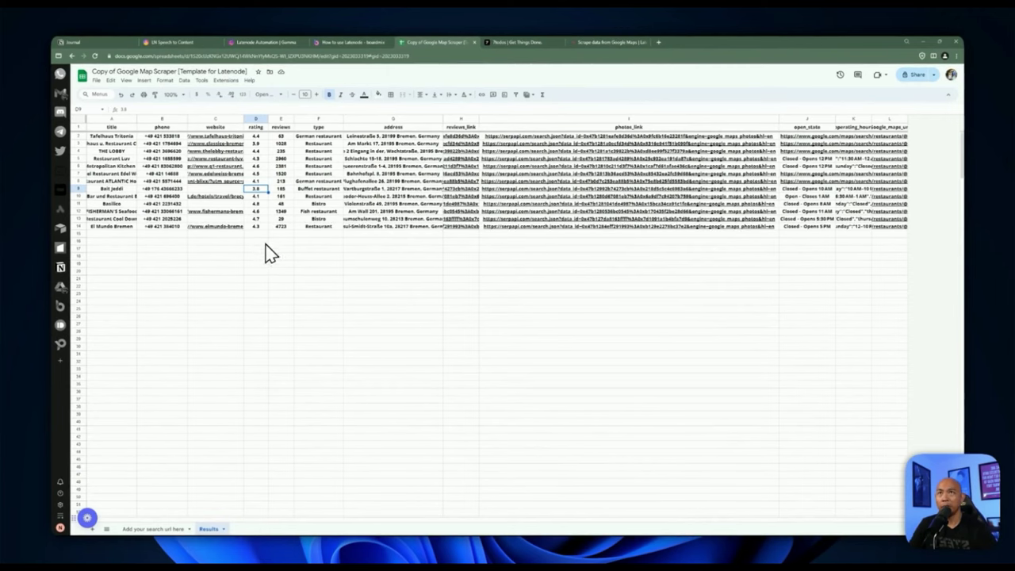
click(153, 528)
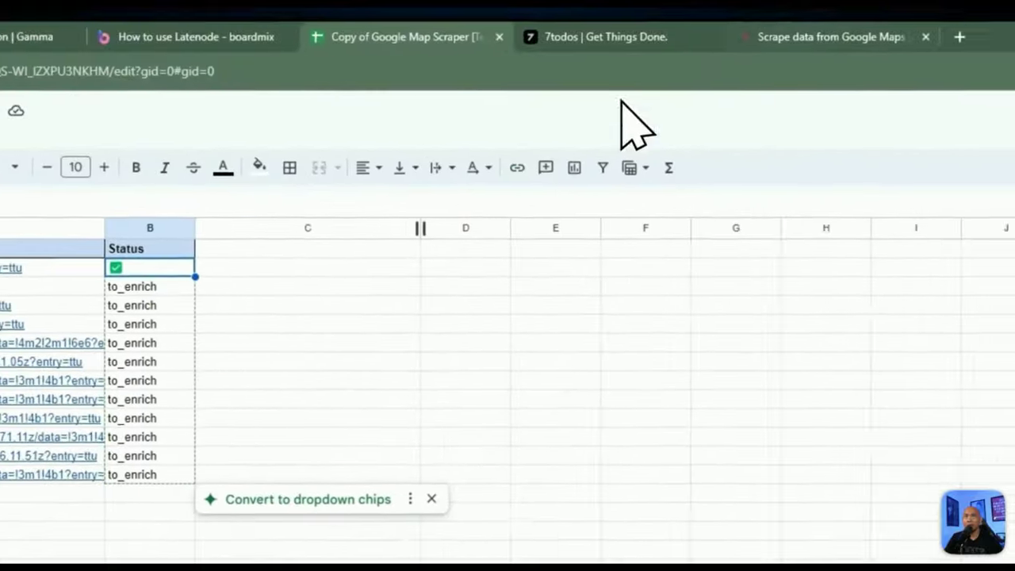
- Return to the Latenode scenarios list, view the LN Speech to Content table in AITable, and open the 6. Speech to content scenario
click(677, 54)
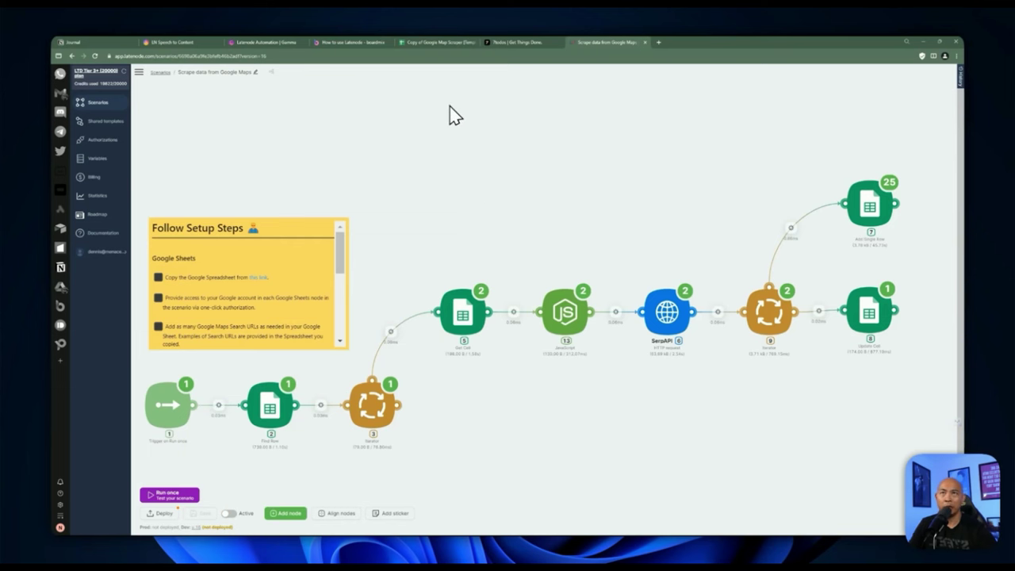
key(alt+Left)
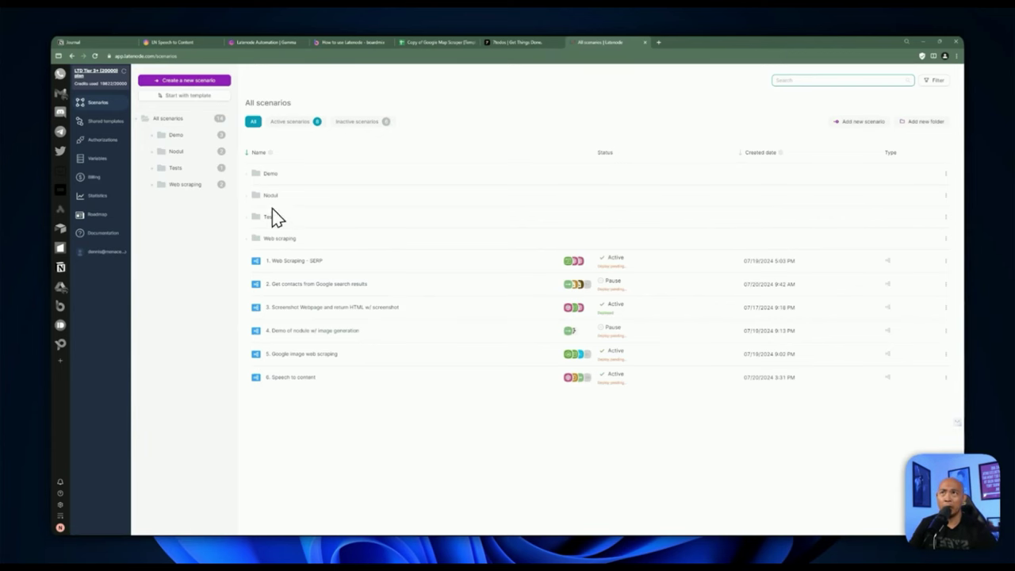
click(181, 43)
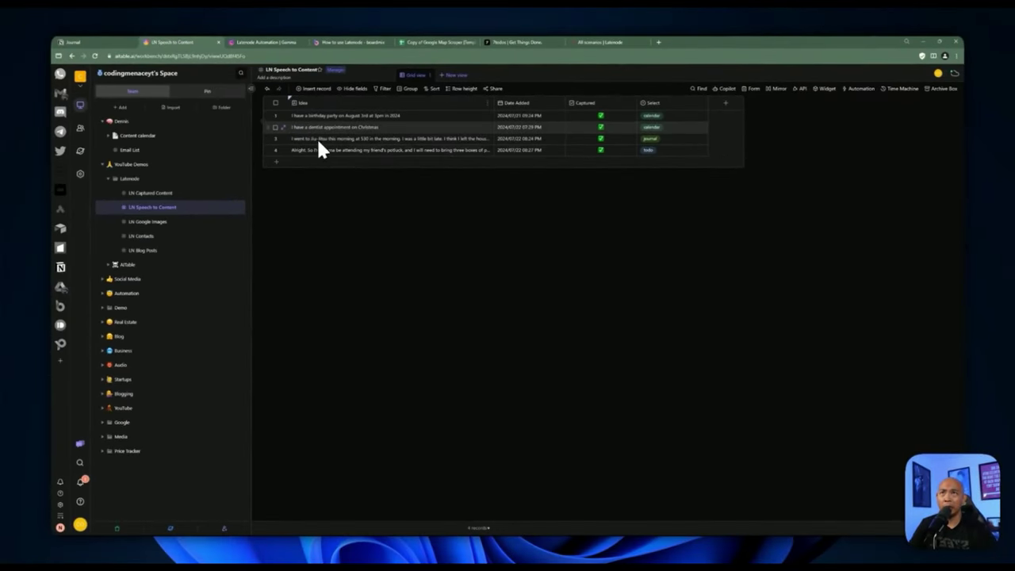
click(596, 44)
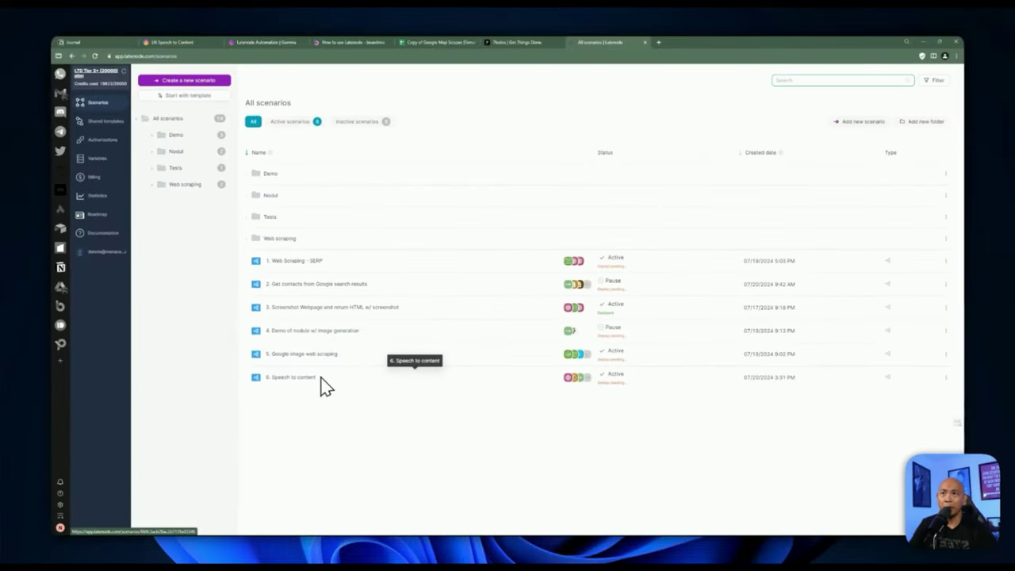
click(286, 458)
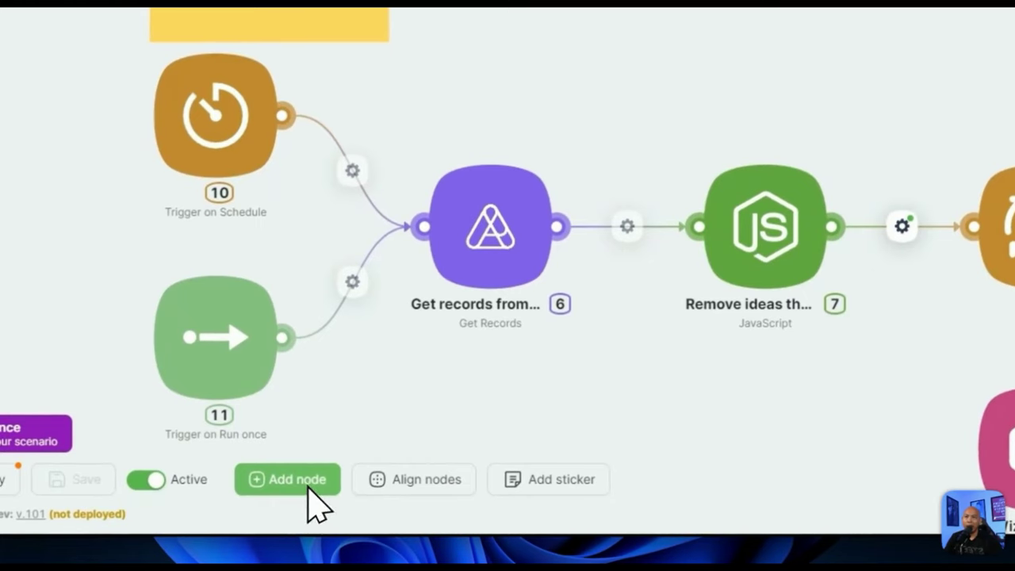
- Add a Trigger on Schedule node and place it above the sticker listing the demo resources
click(295, 478)
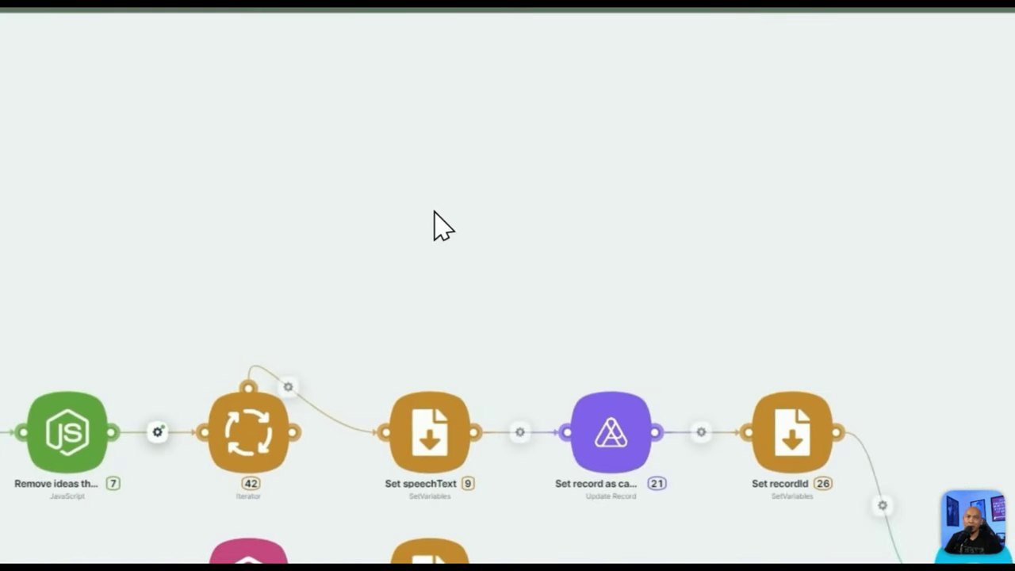
drag(433, 226, 698, 407)
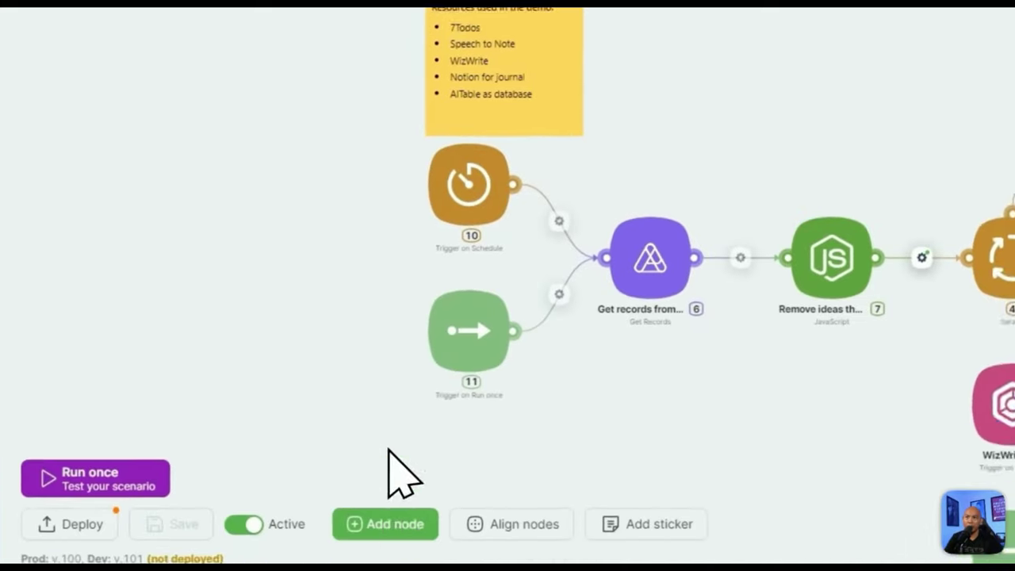
click(417, 482)
click(388, 247)
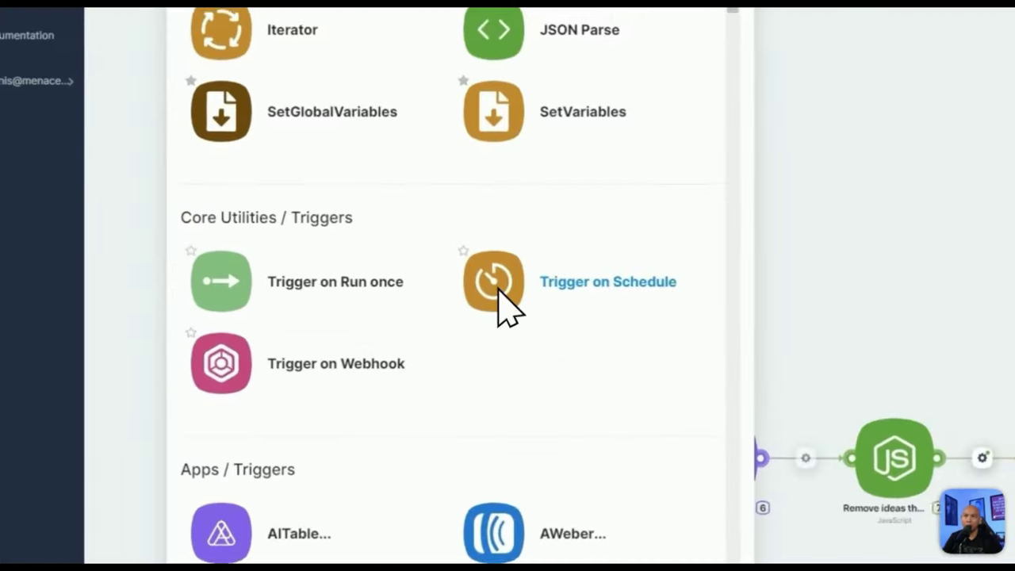
click(301, 337)
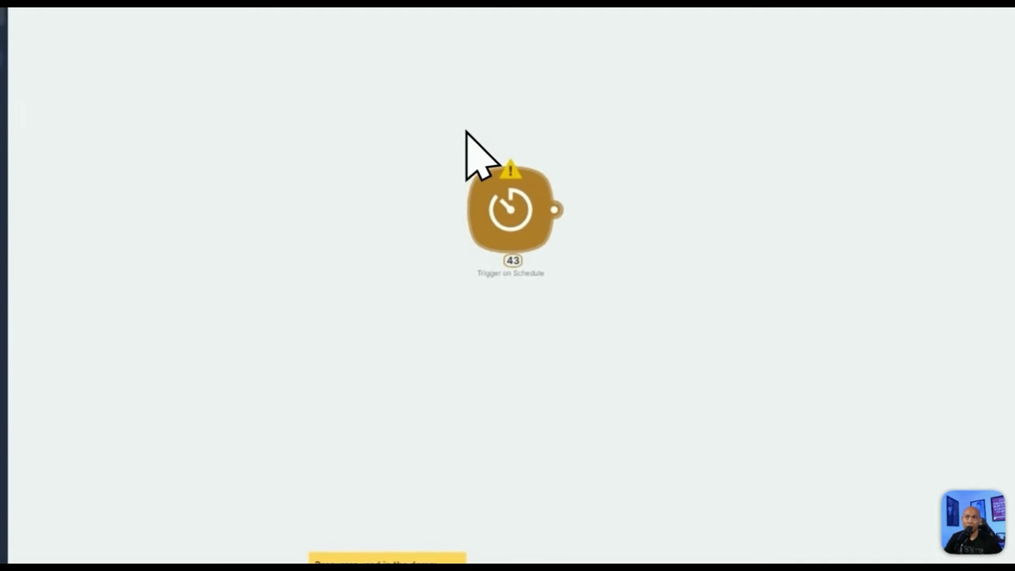
drag(514, 179, 478, 155)
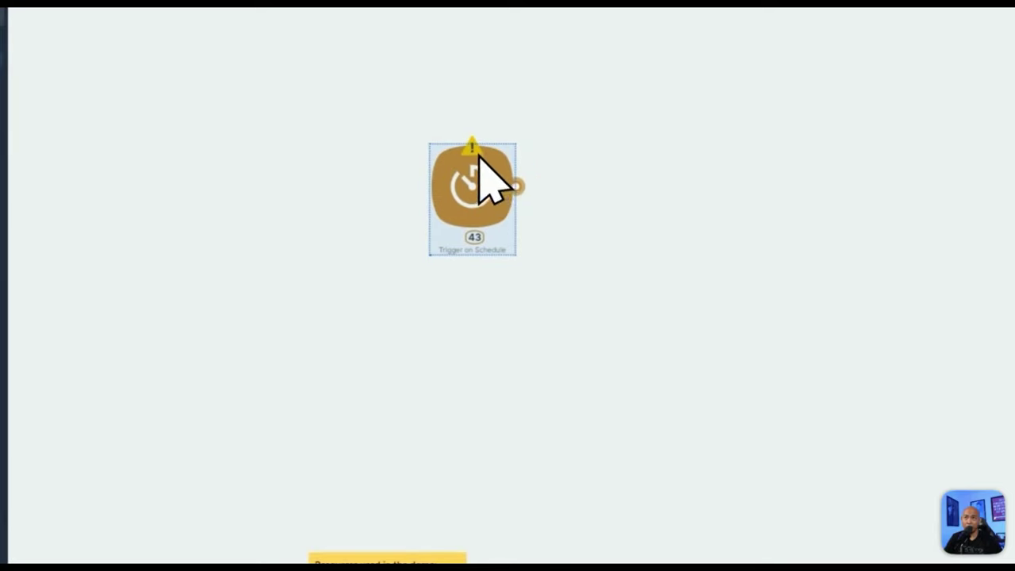
- Review the new trigger's schedule options and save it with every hour at every 5 minutes, CRON expression */5 * * * *
click(502, 124)
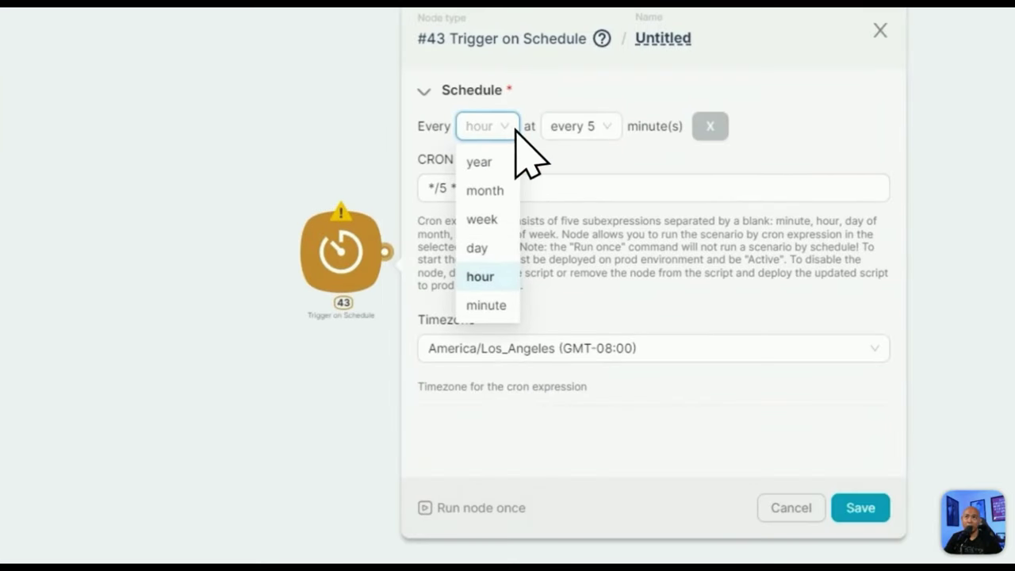
click(591, 165)
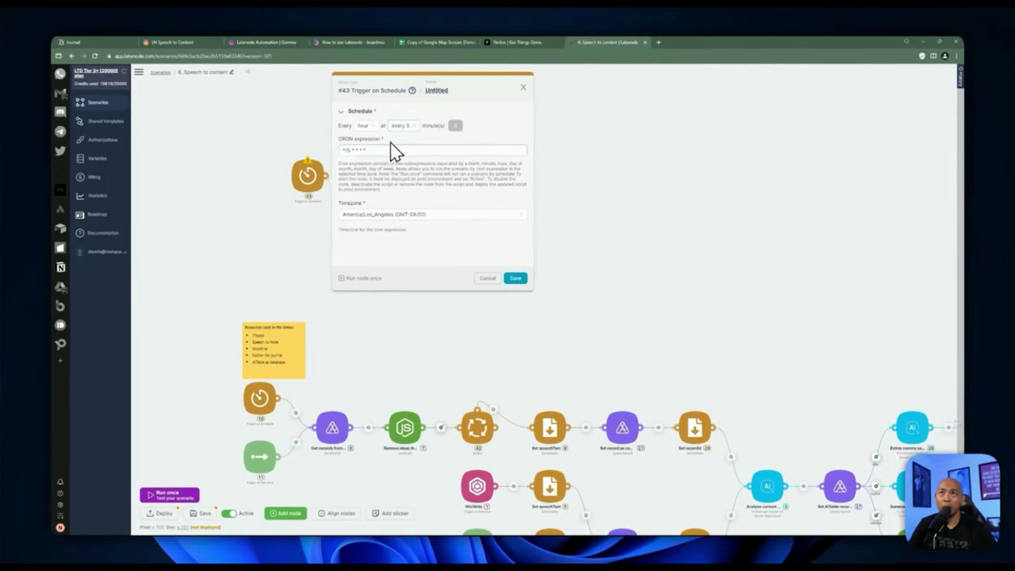
triple_click(346, 150)
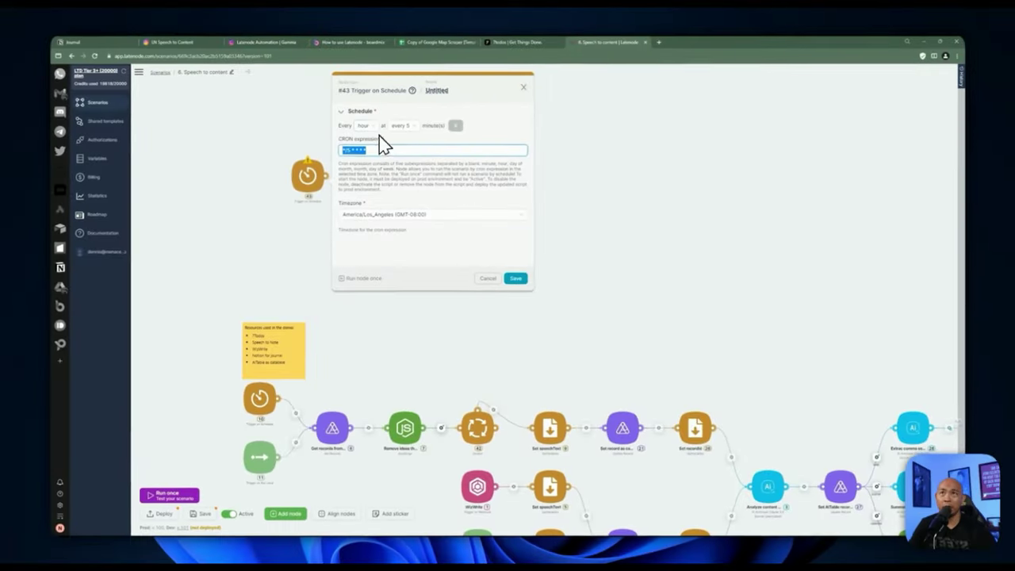
click(515, 277)
click(311, 181)
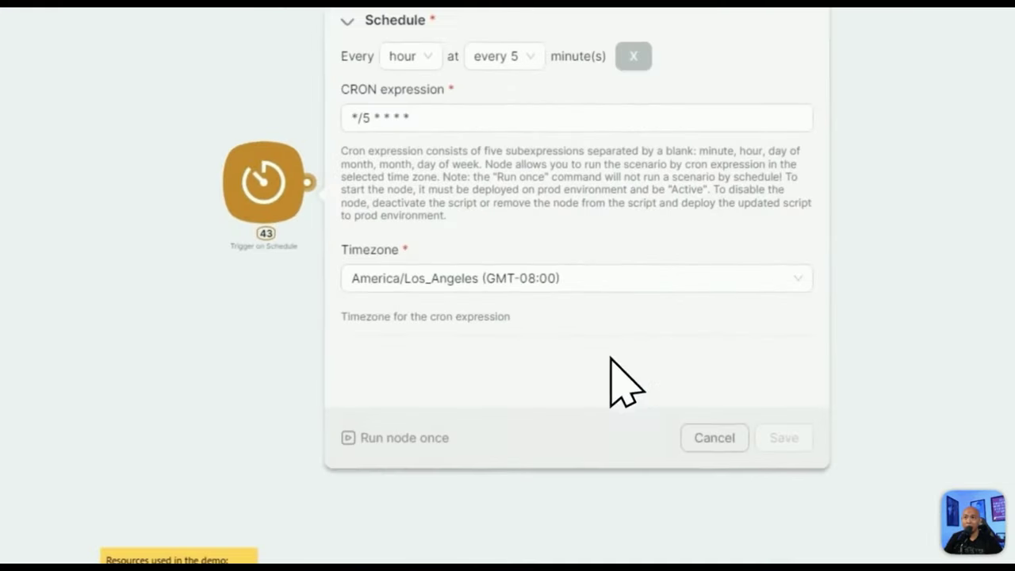
click(457, 302)
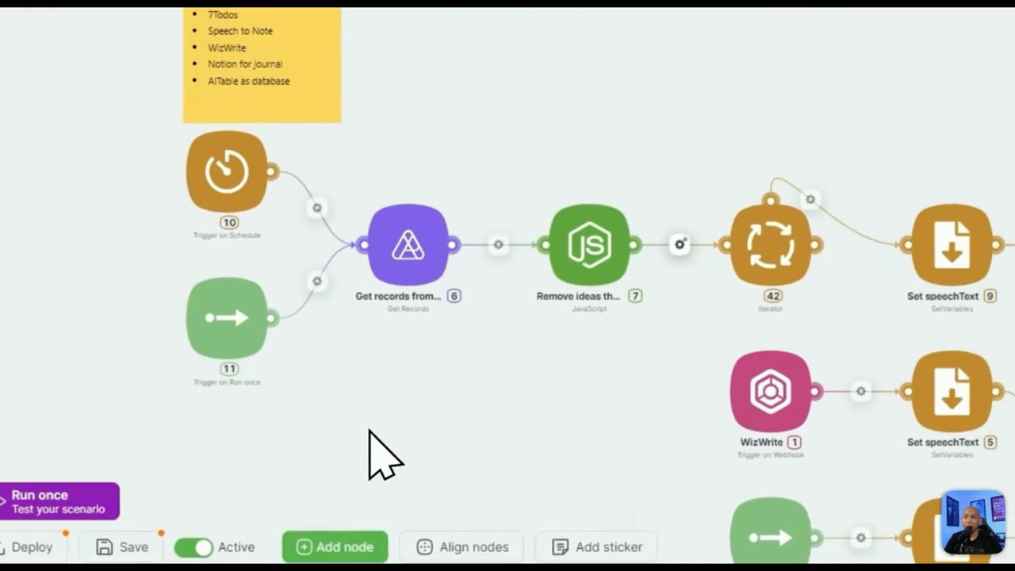
- Browse the action nodes available for the scenario and return to its canvas
click(334, 546)
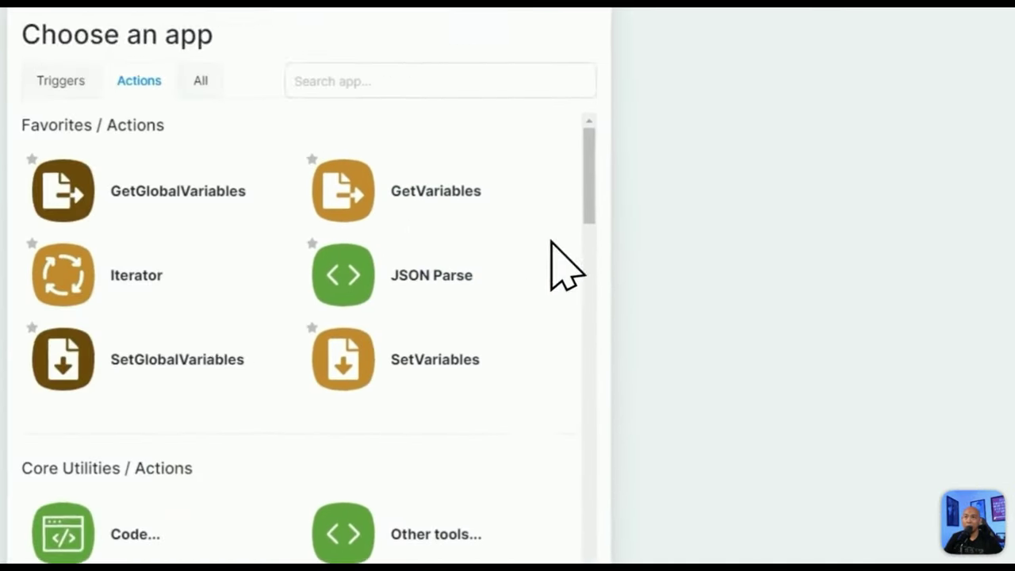
click(538, 355)
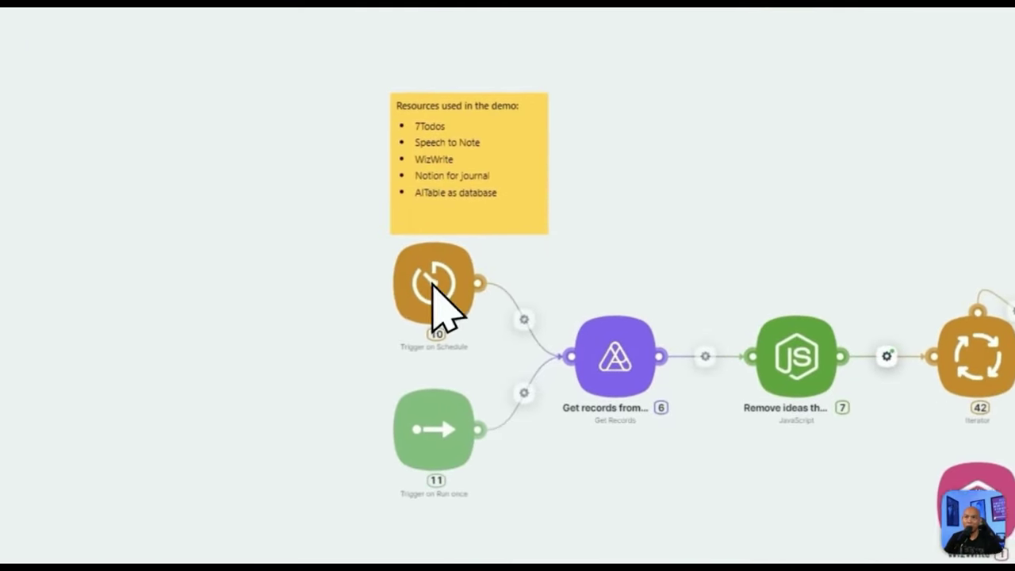
- Add an AITable Get Records action node connected after the new Trigger on Schedule node
click(229, 231)
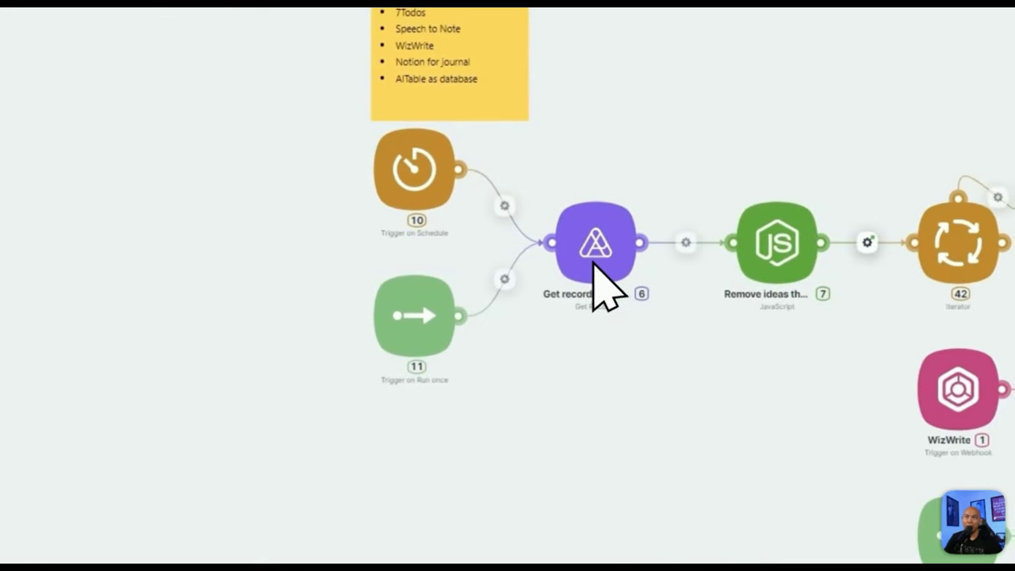
click(834, 232)
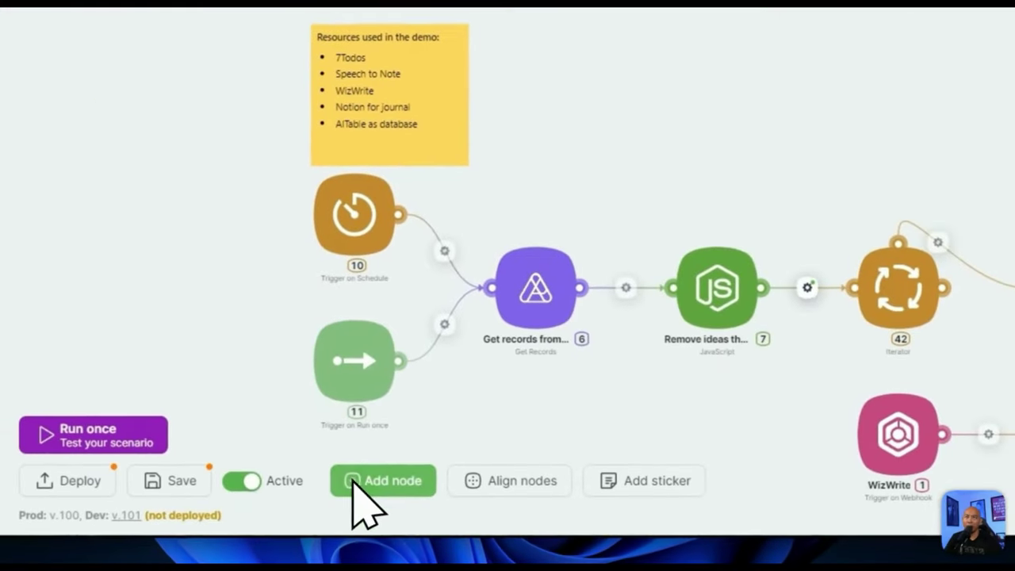
click(353, 485)
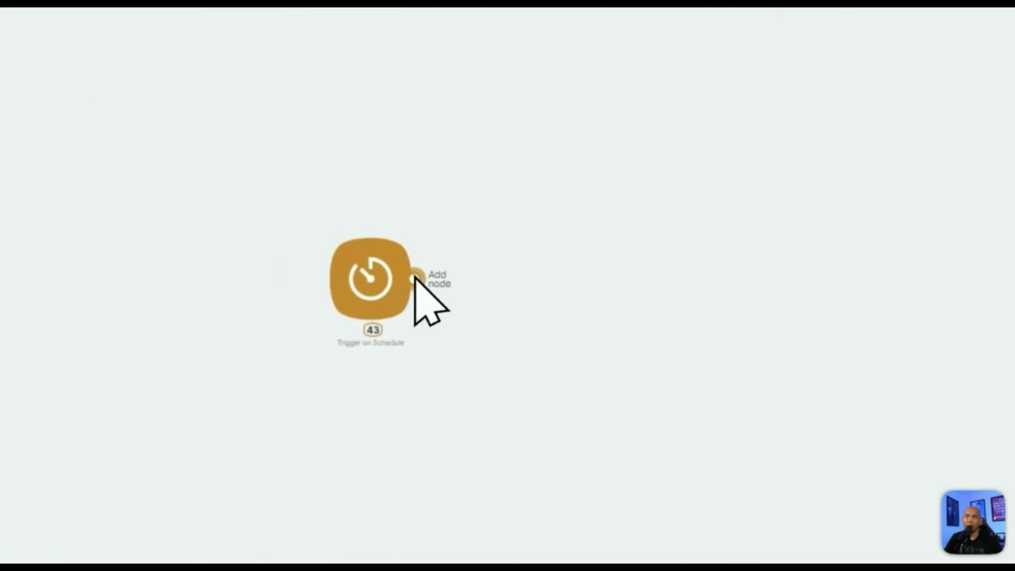
click(415, 278)
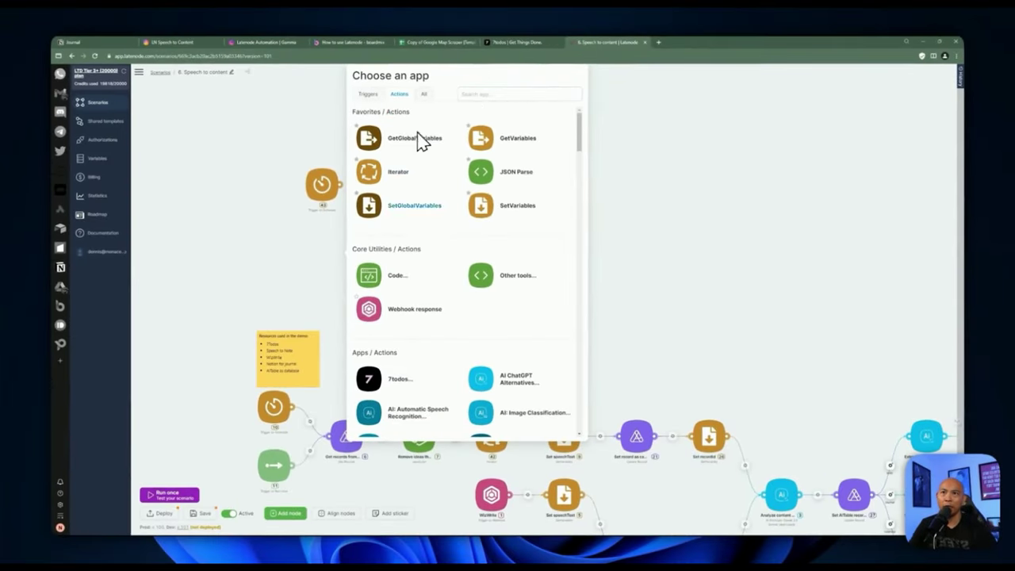
scroll(426, 238, down, 3)
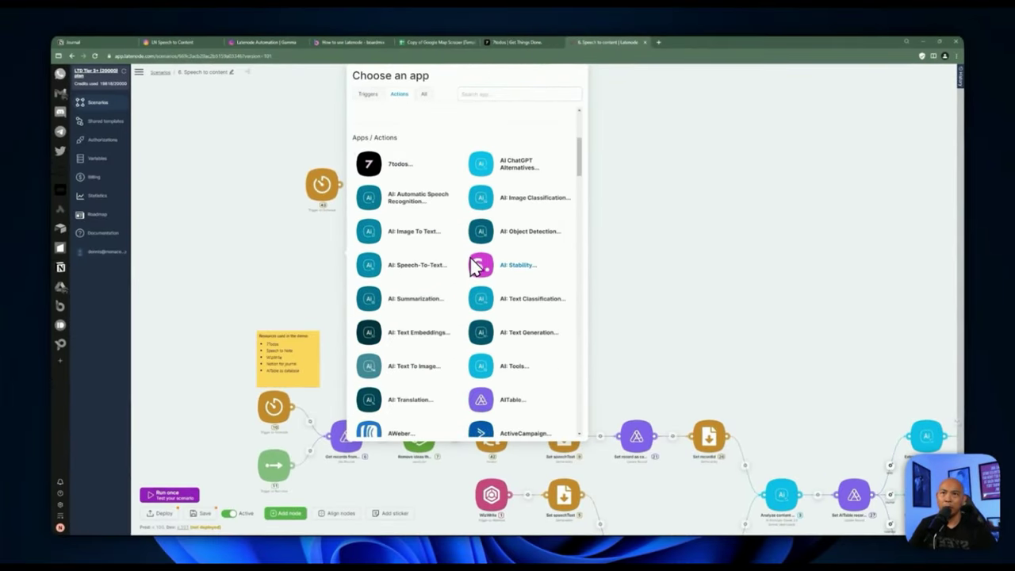
scroll(473, 267, down, 2)
click(480, 333)
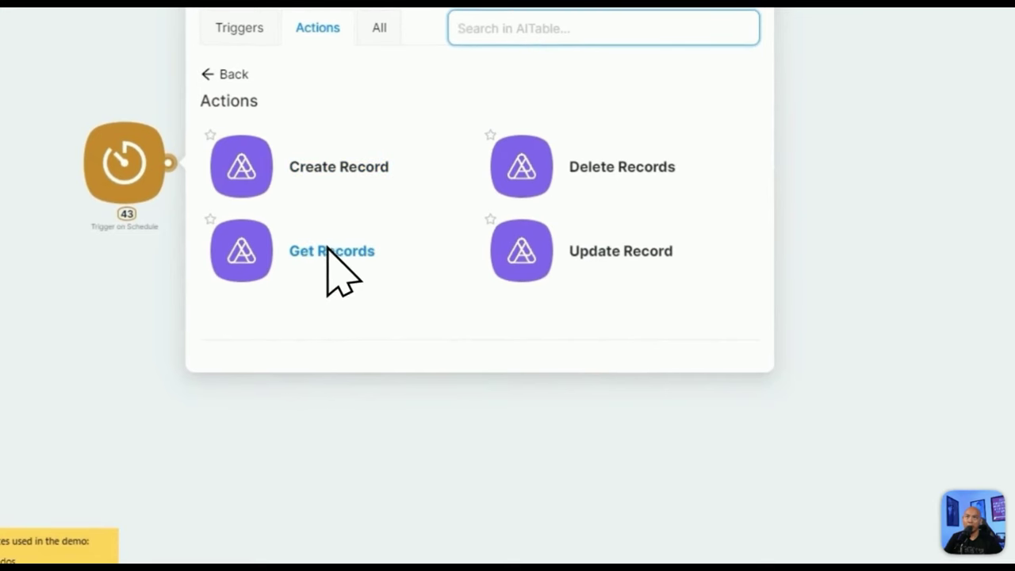
click(329, 251)
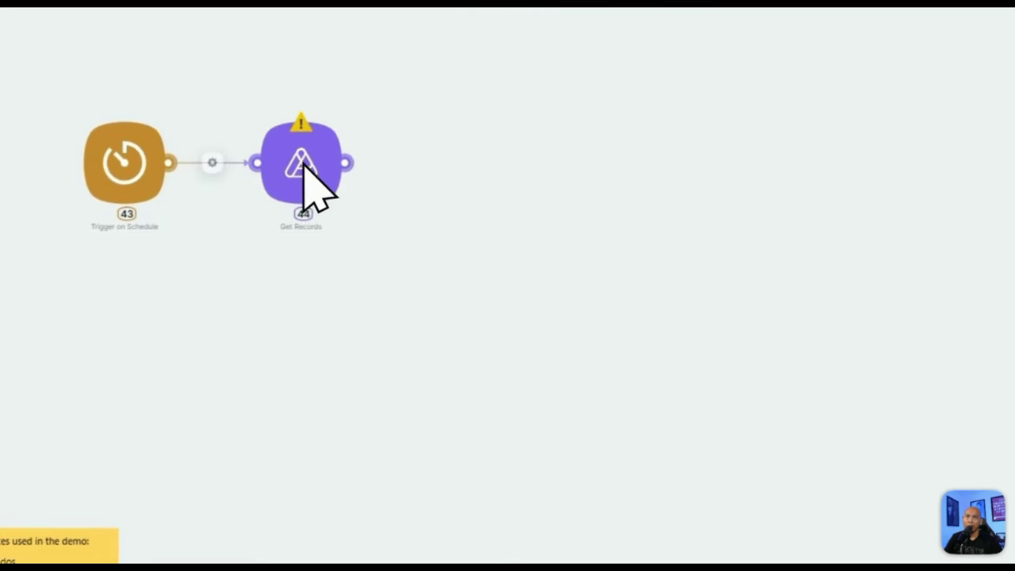
- Configure the new Get Records node with the saved AITable access-token connection, its space and the LN Speech to Content datasheet
click(306, 170)
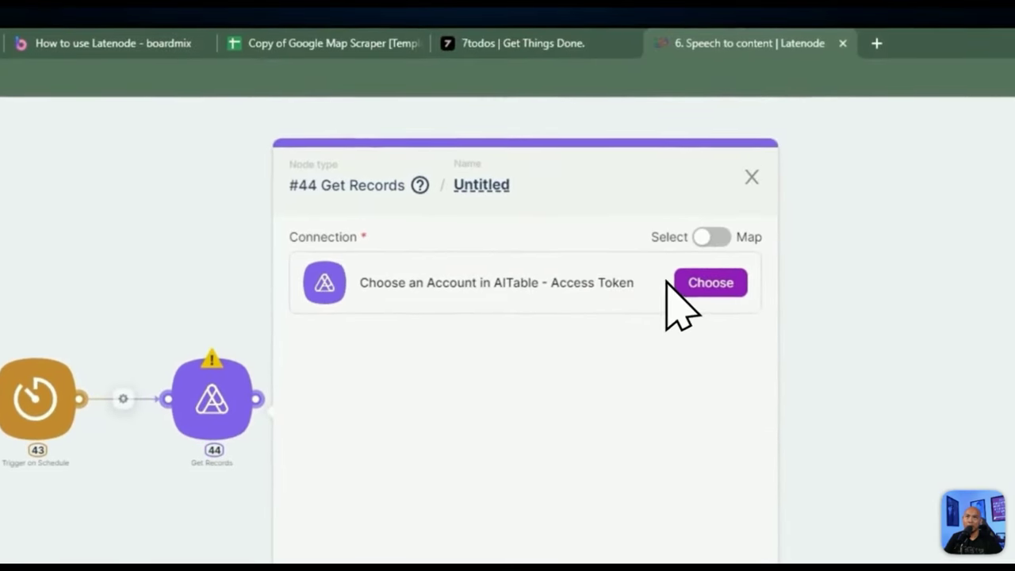
click(688, 281)
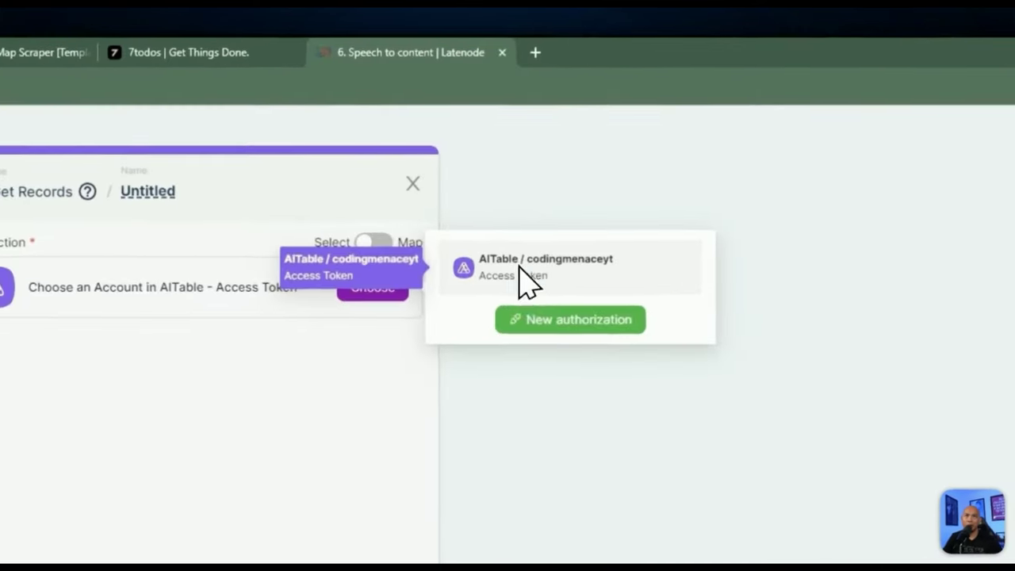
click(655, 131)
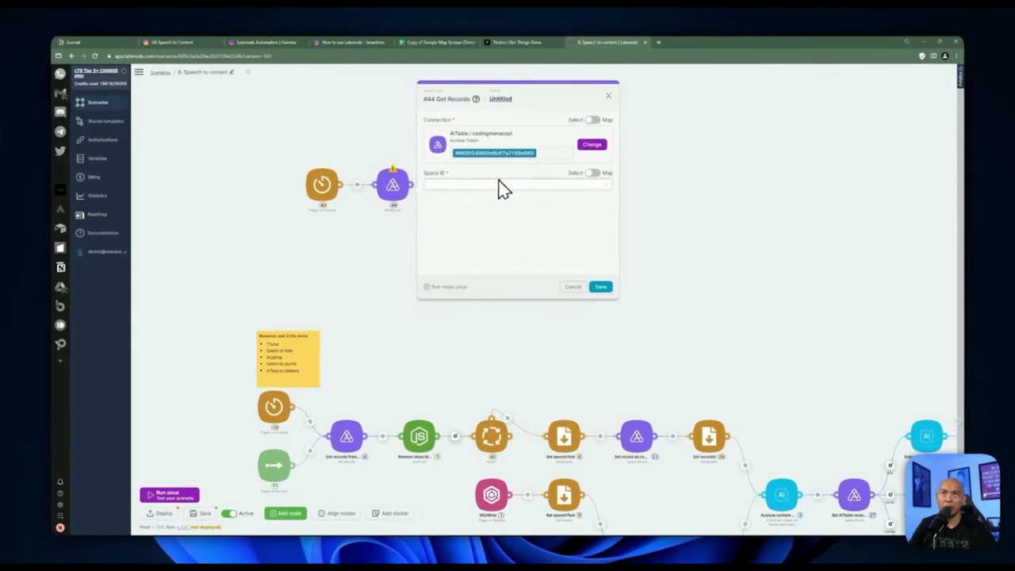
click(502, 187)
click(480, 202)
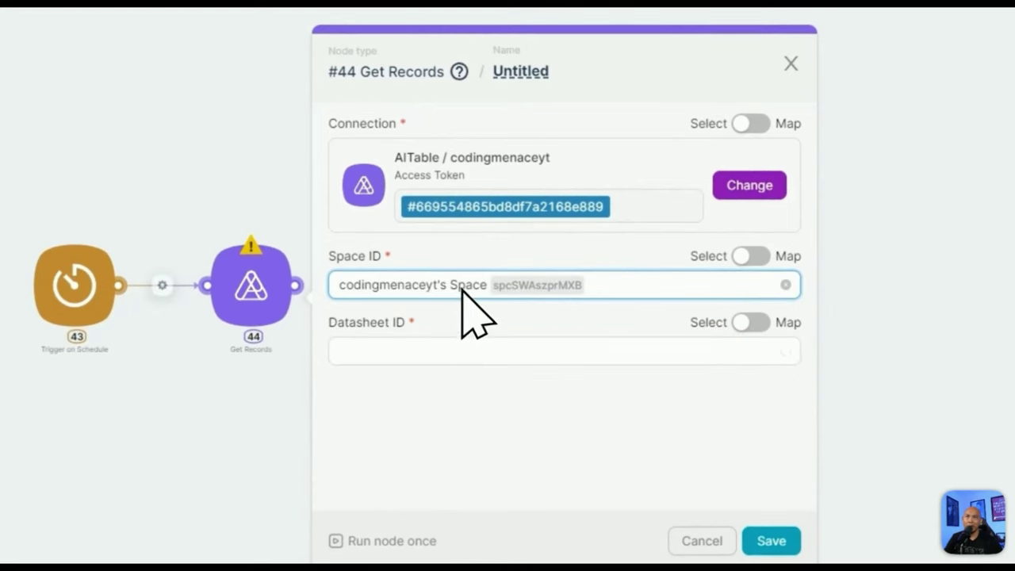
click(476, 351)
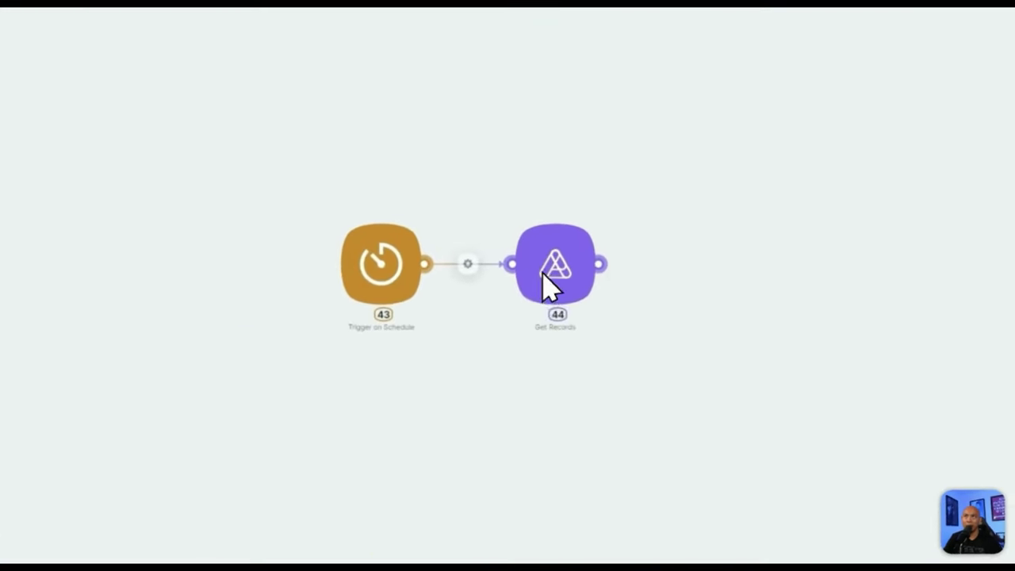
click(391, 193)
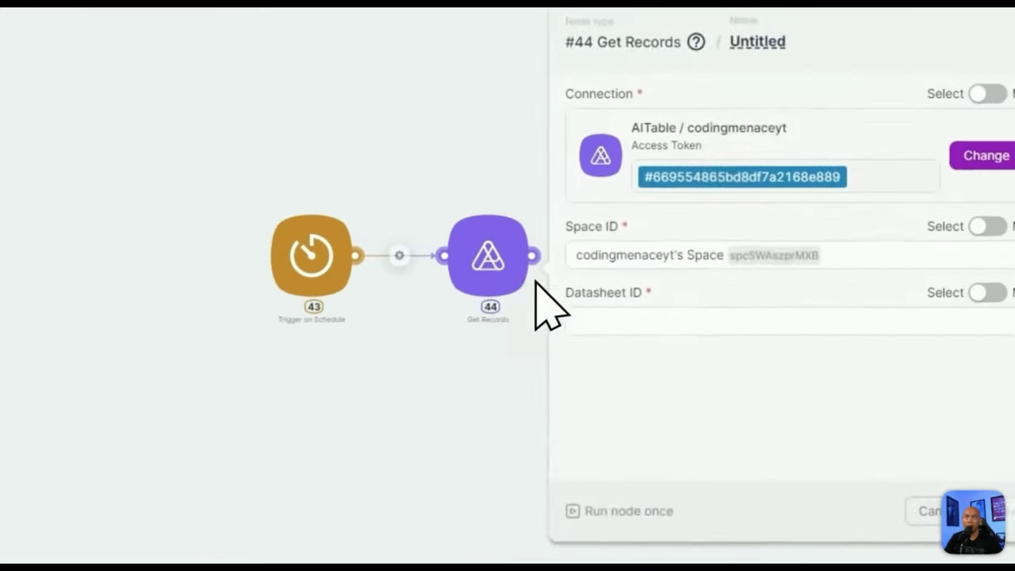
click(557, 215)
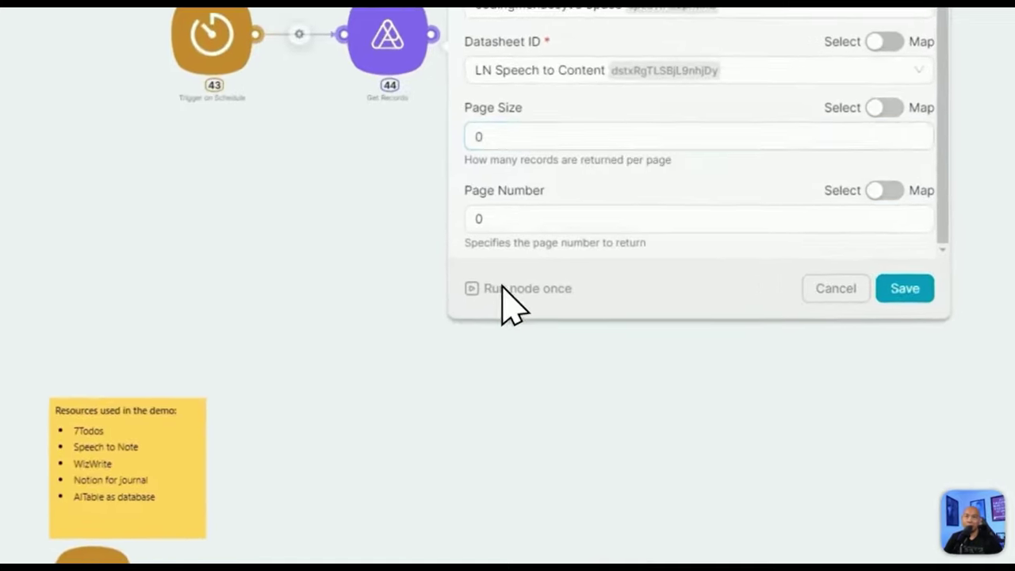
- Run the new Get Records node once, close its settings and view the records in its output
click(438, 286)
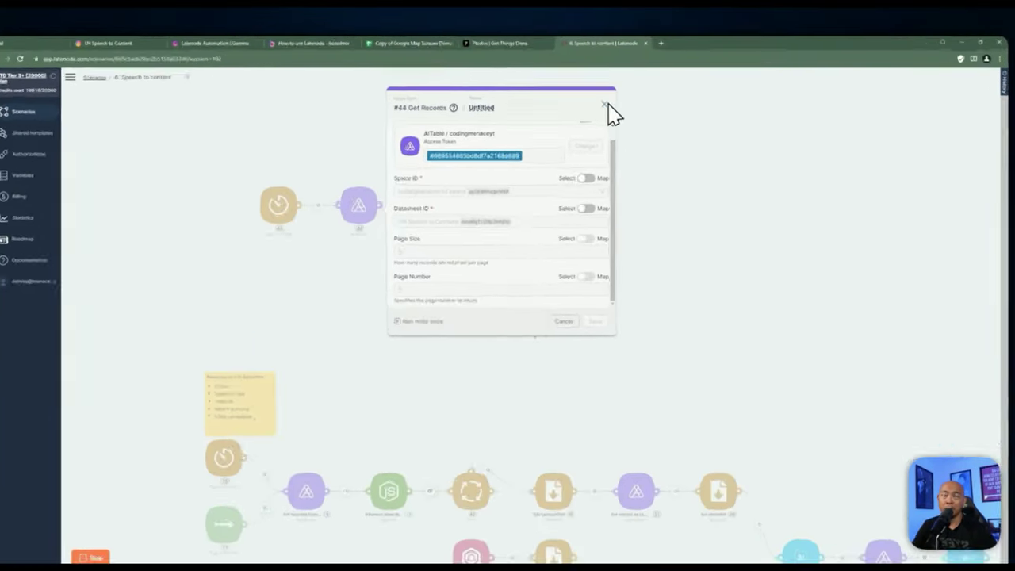
click(608, 96)
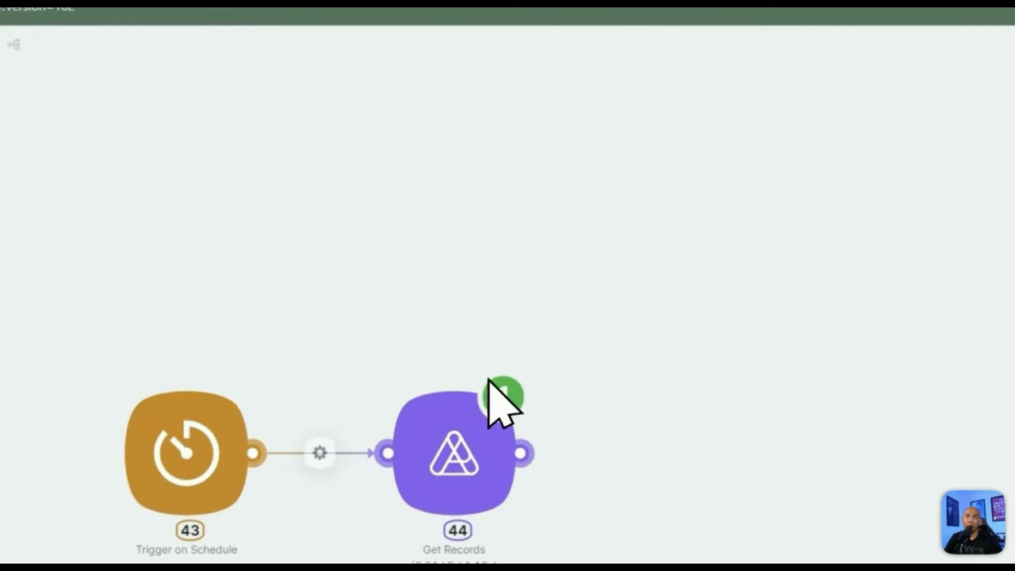
click(495, 395)
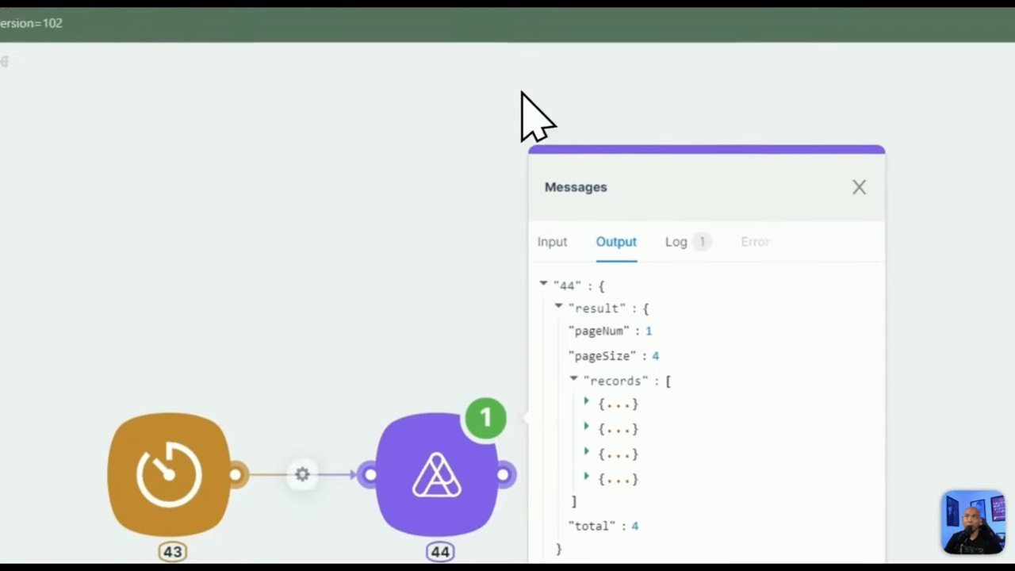
- In the AITable LN Speech to Content table, uncheck Captured and clear the Select value for the first two records
click(123, 50)
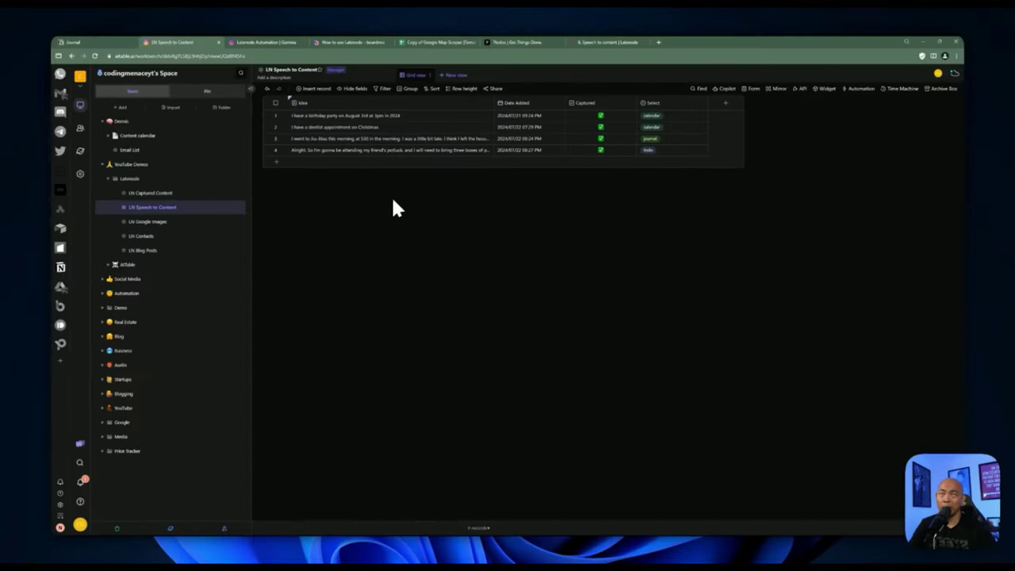
click(600, 117)
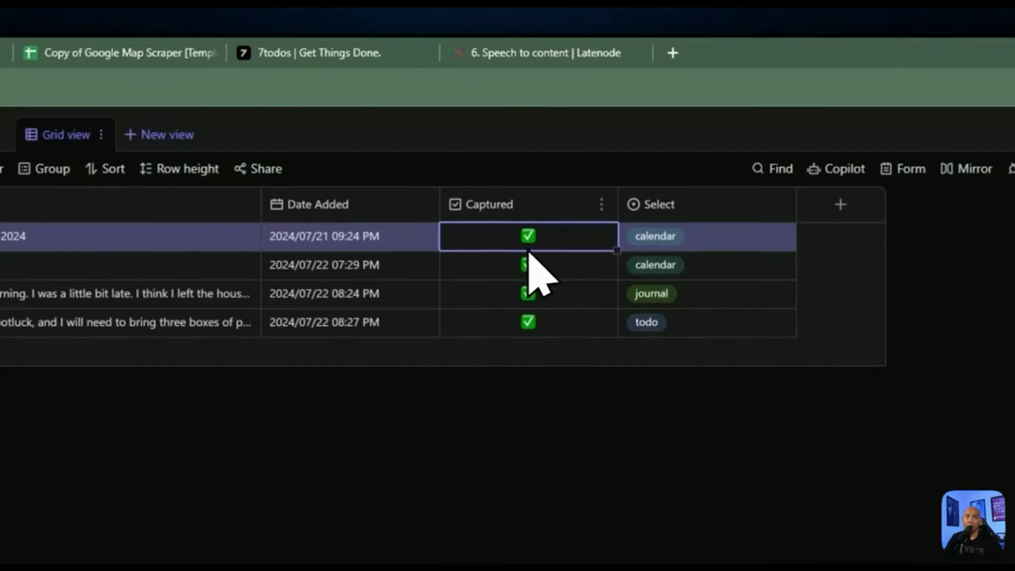
click(600, 115)
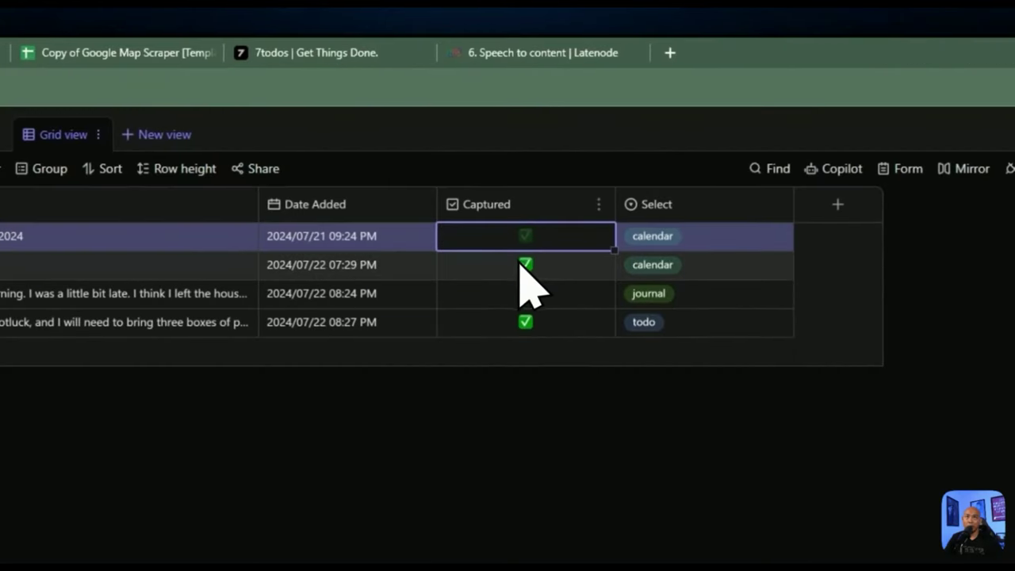
click(524, 264)
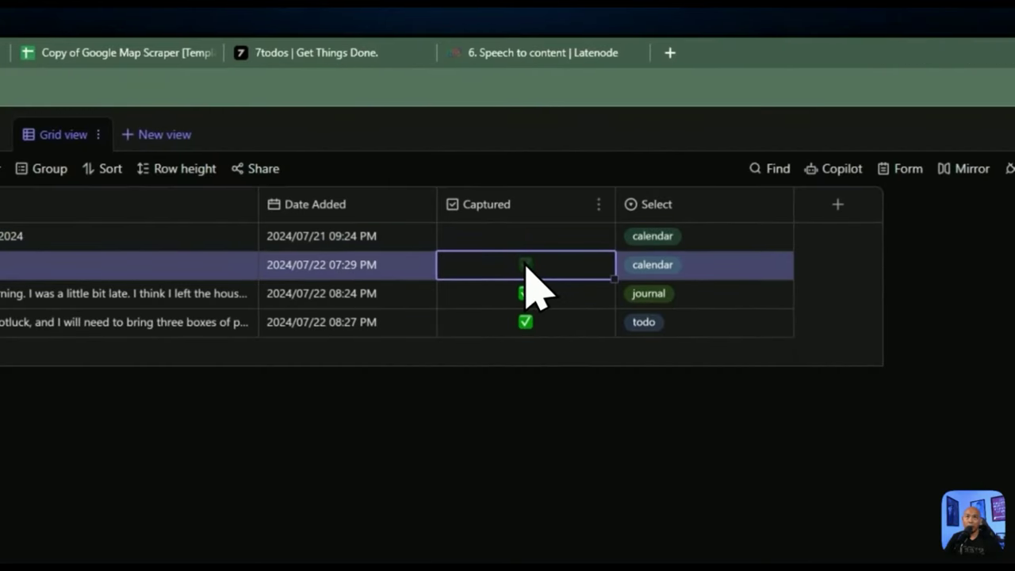
click(686, 236)
click(683, 237)
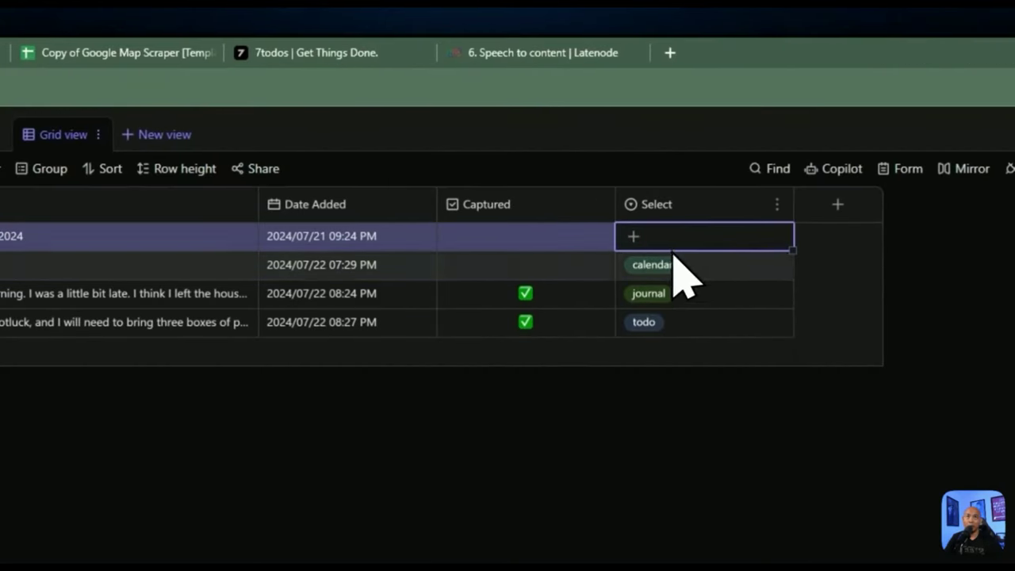
click(676, 265)
click(683, 265)
click(600, 396)
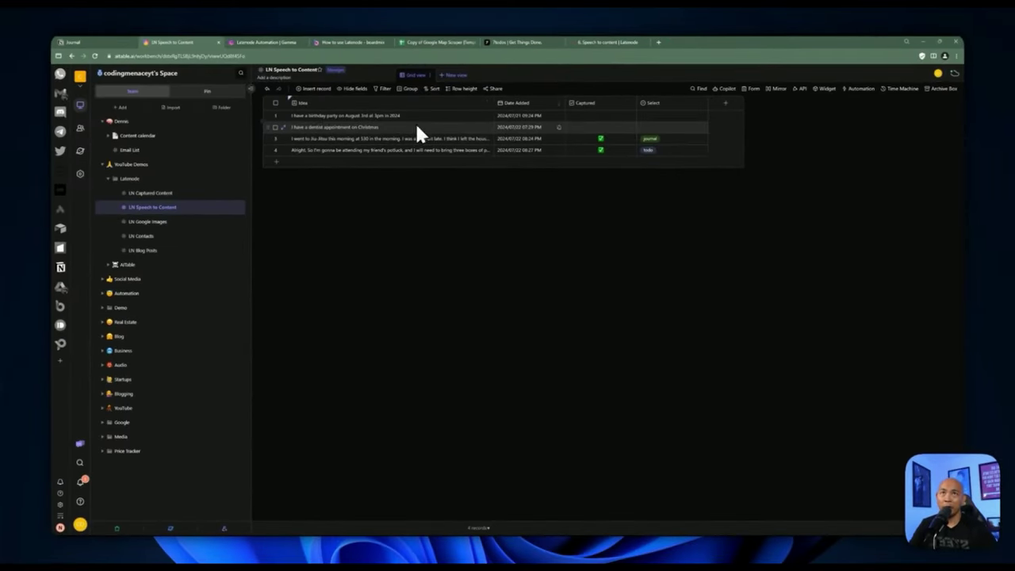
- Return to the Speech to content scenario in Latenode, rerun the new Get Records node once and check its output
click(607, 42)
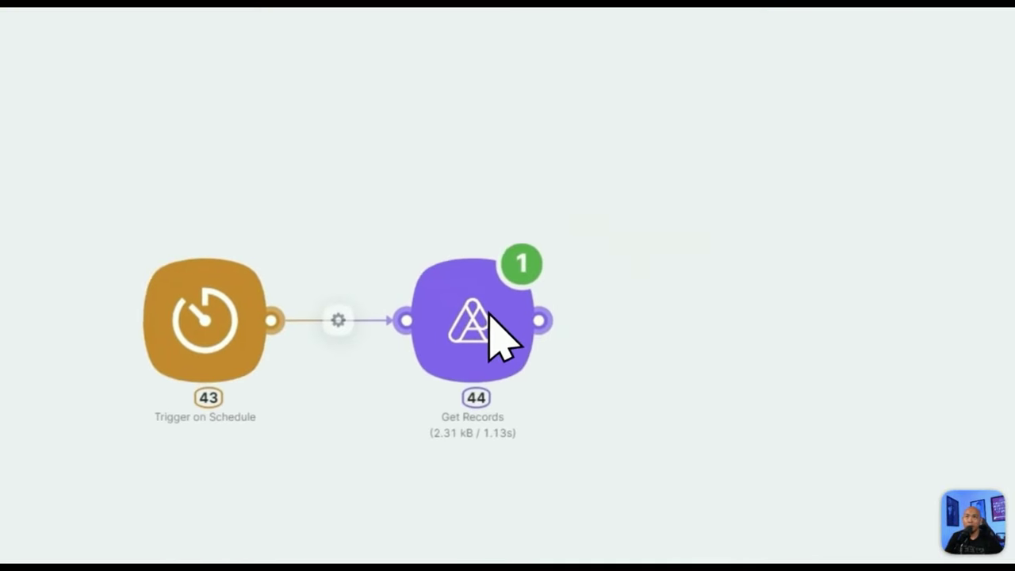
click(361, 507)
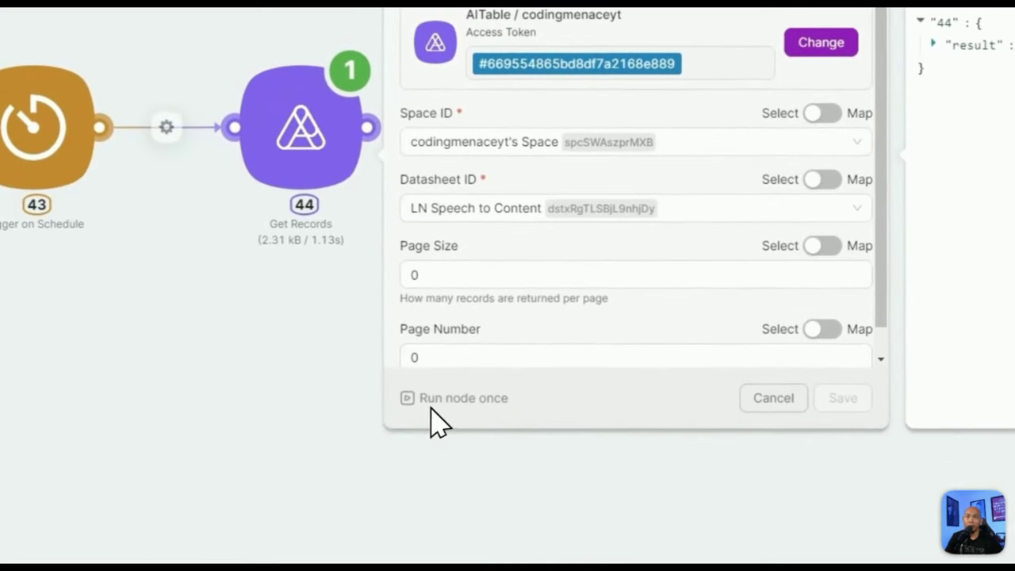
click(432, 400)
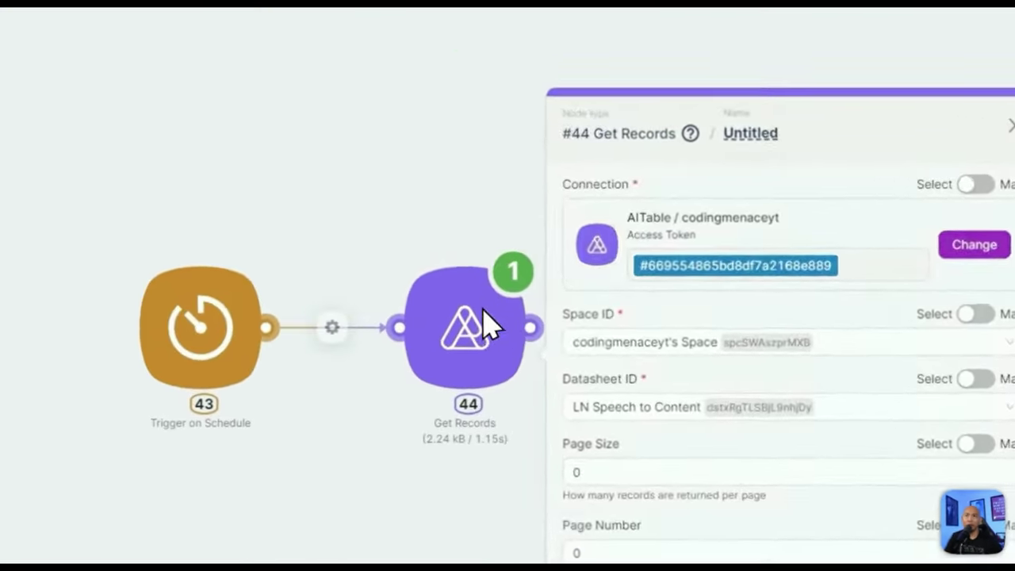
click(517, 275)
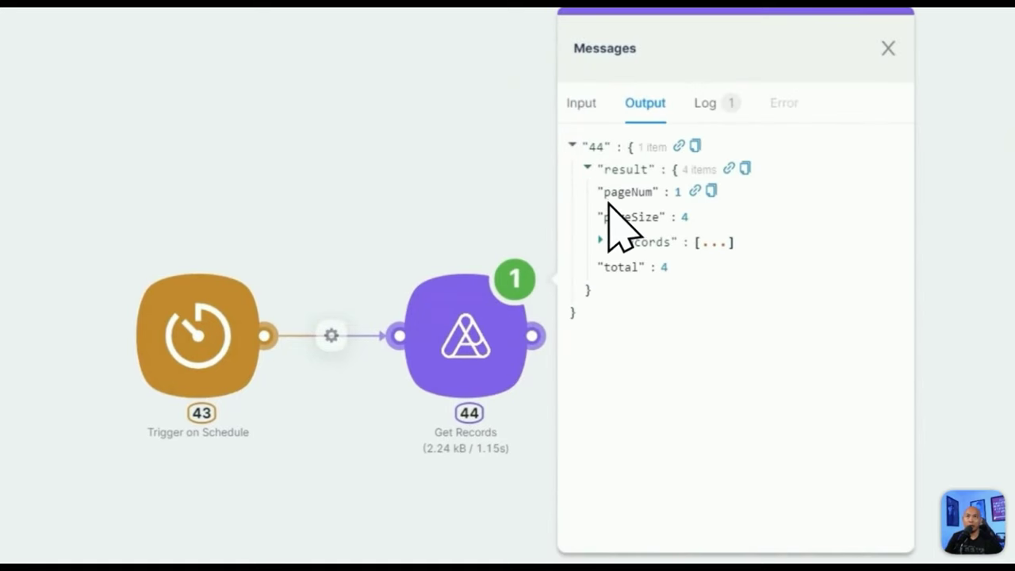
click(549, 384)
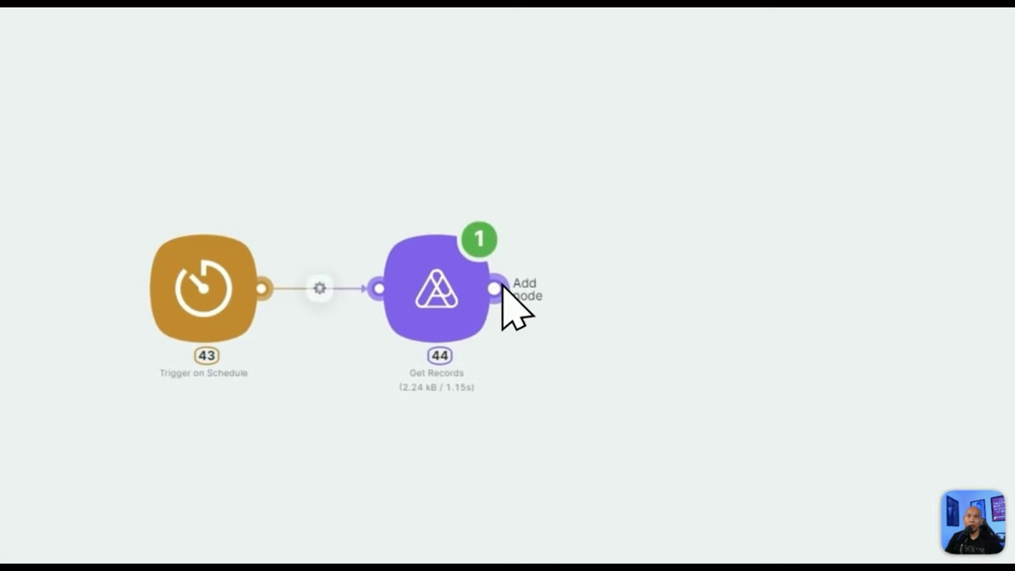
- Add a JavaScript code node connected after the new Get Records node
click(474, 247)
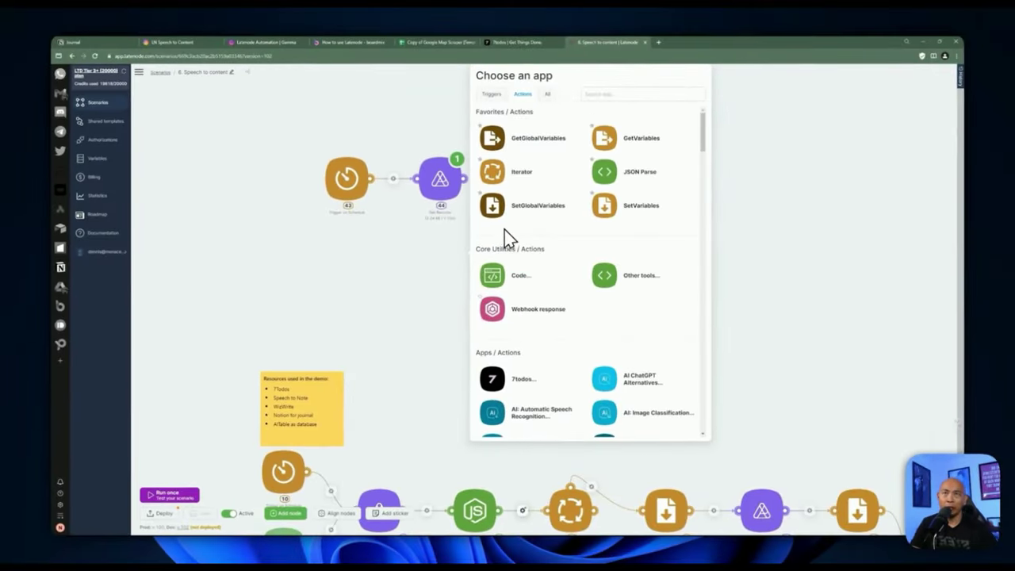
click(498, 274)
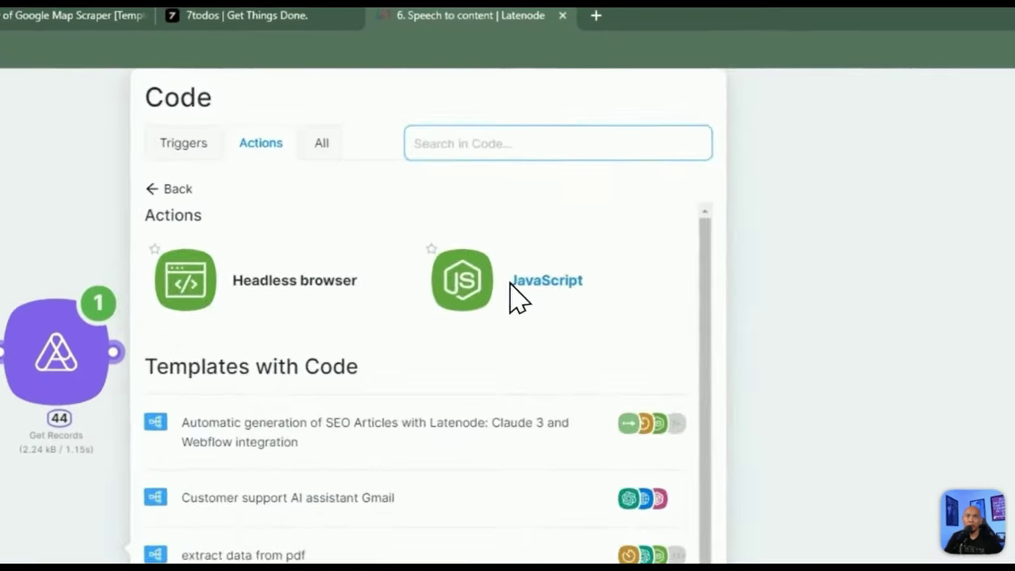
click(628, 154)
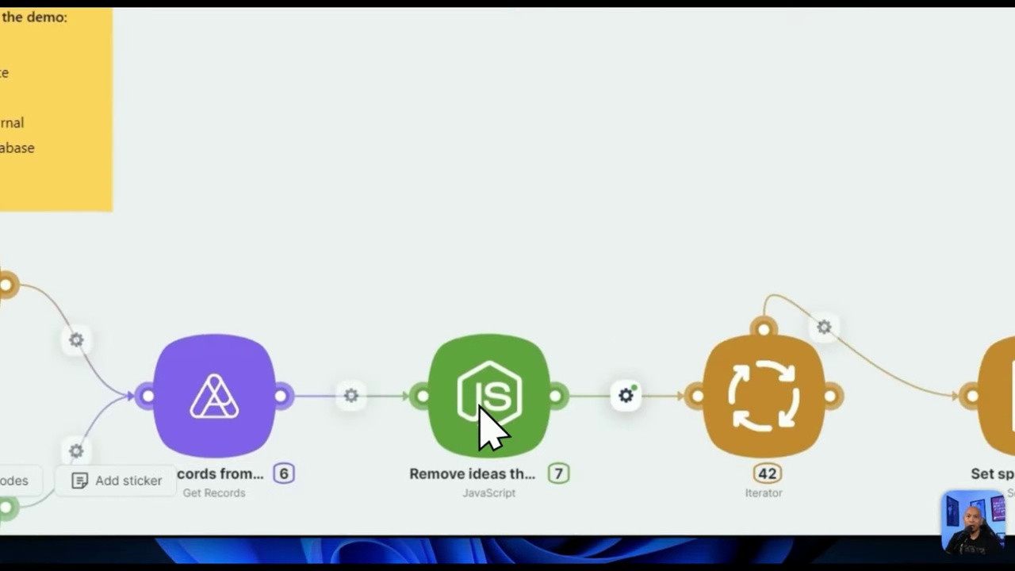
- Open the existing Remove ideas JavaScript node in fullscreen and examine how its code filters out records with the Captured field
click(480, 408)
scroll(801, 377, down, 3)
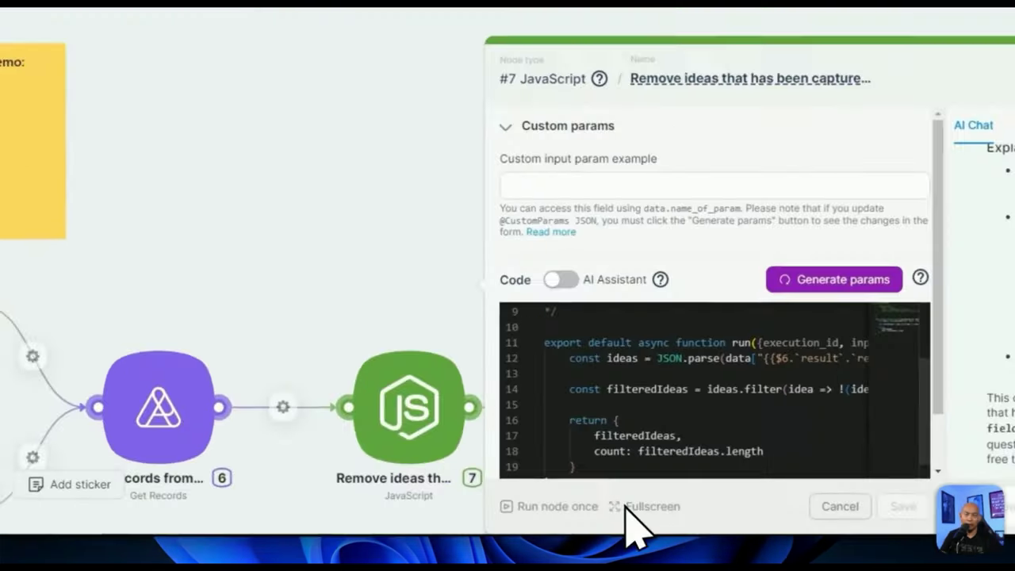
click(632, 522)
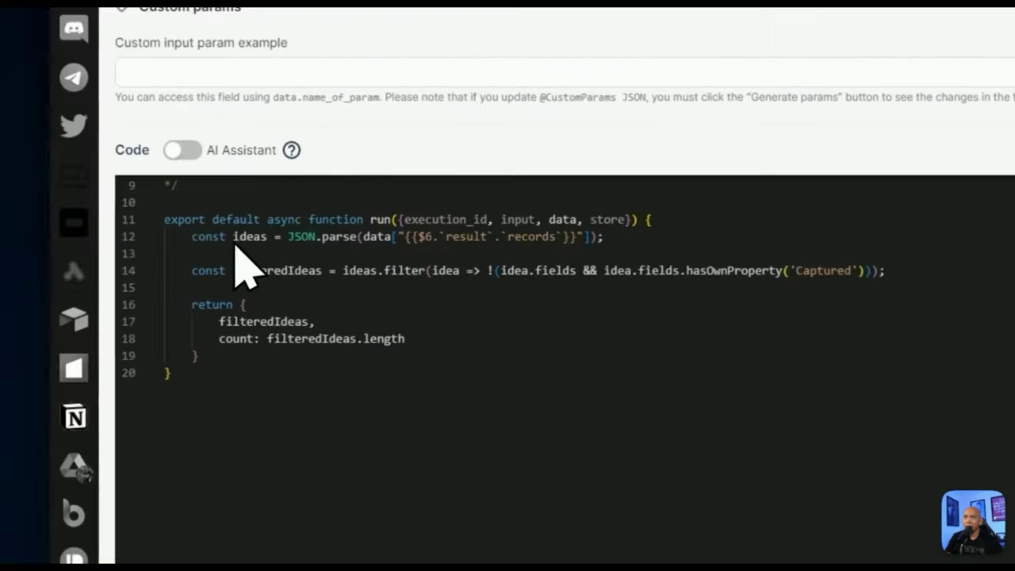
click(439, 274)
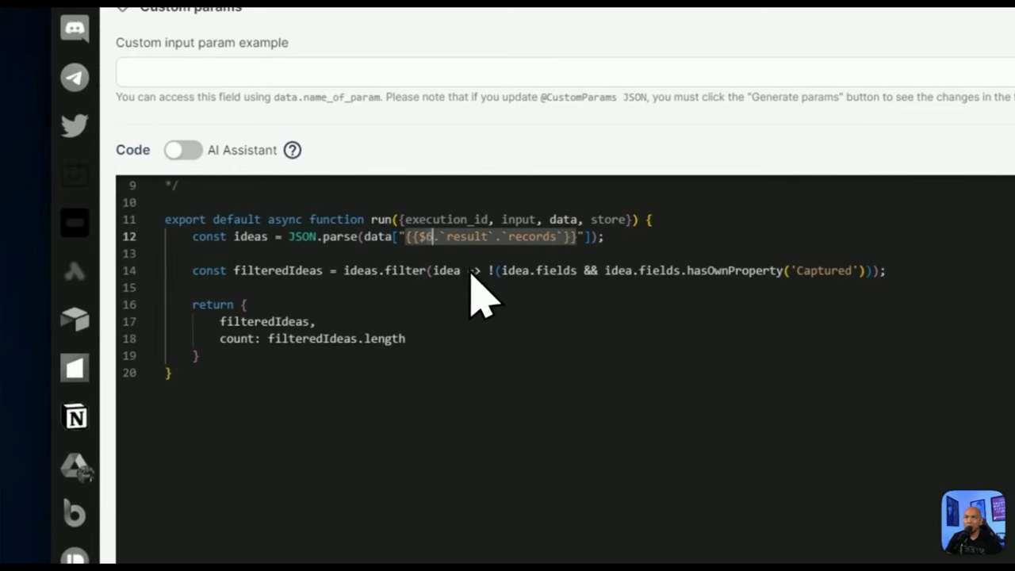
click(472, 271)
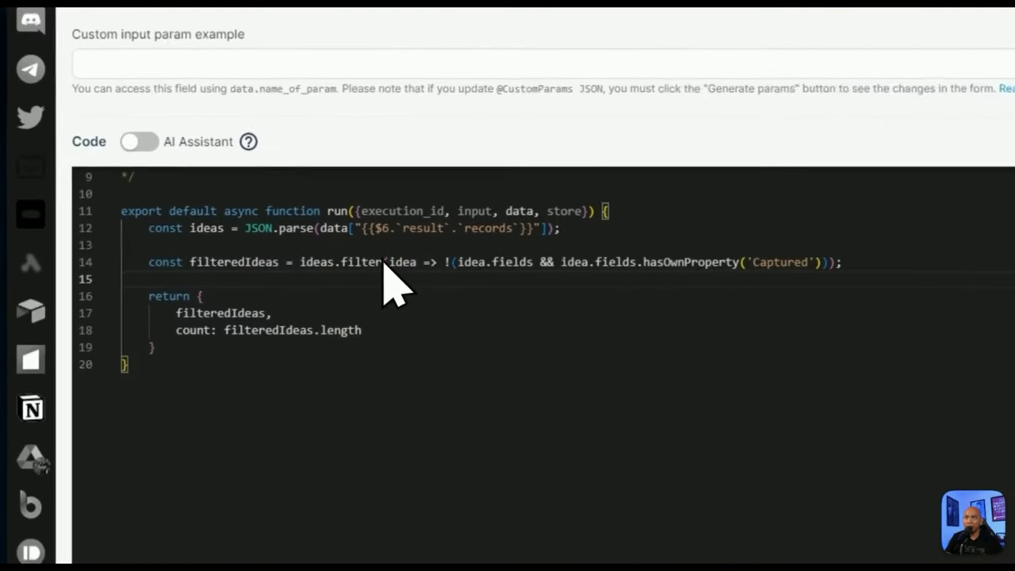
- Examine the Captured condition in the Remove ideas filter code and compare it with the Captured column in the AITable Speech to Content table
click(227, 215)
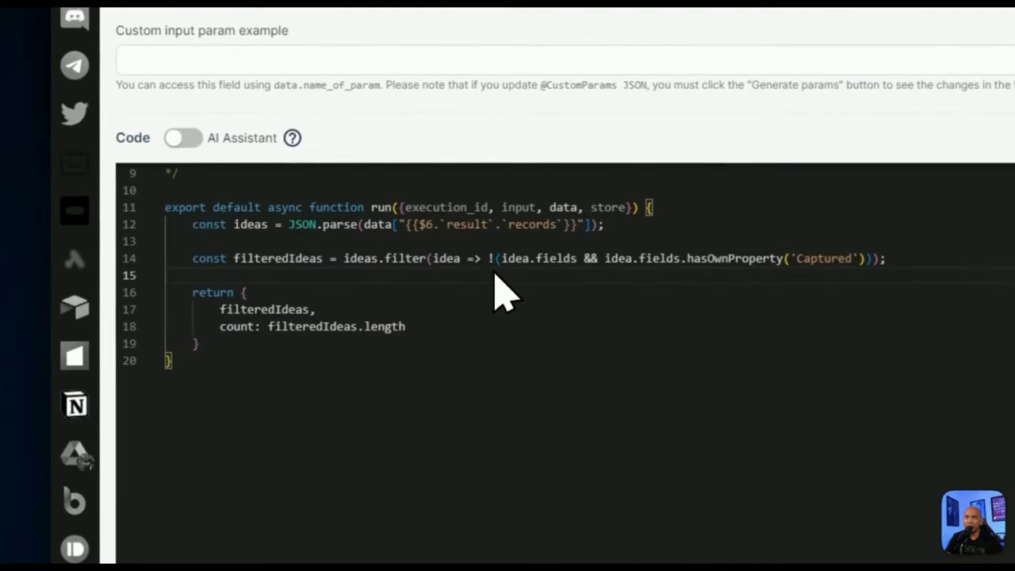
double_click(824, 258)
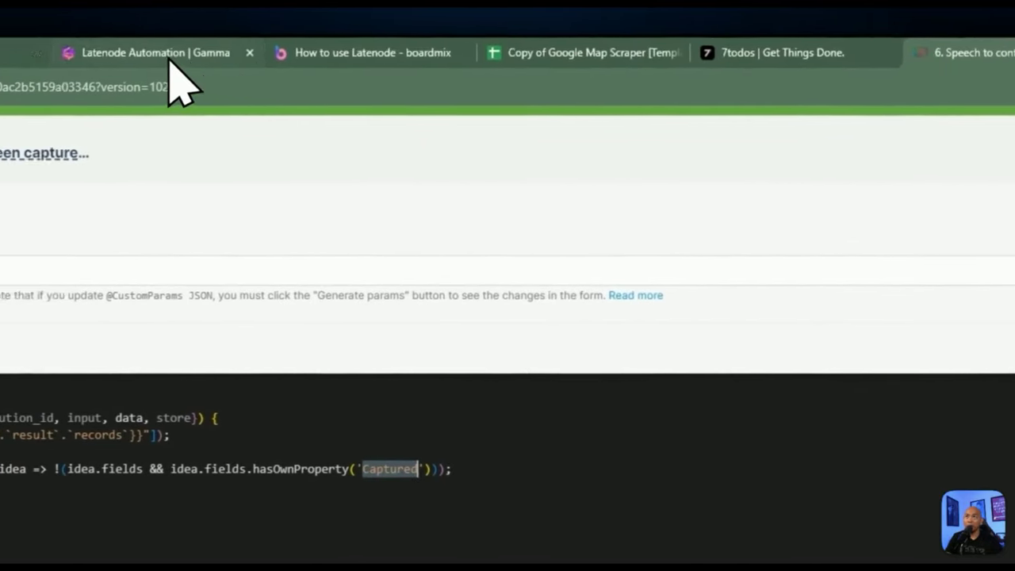
click(103, 63)
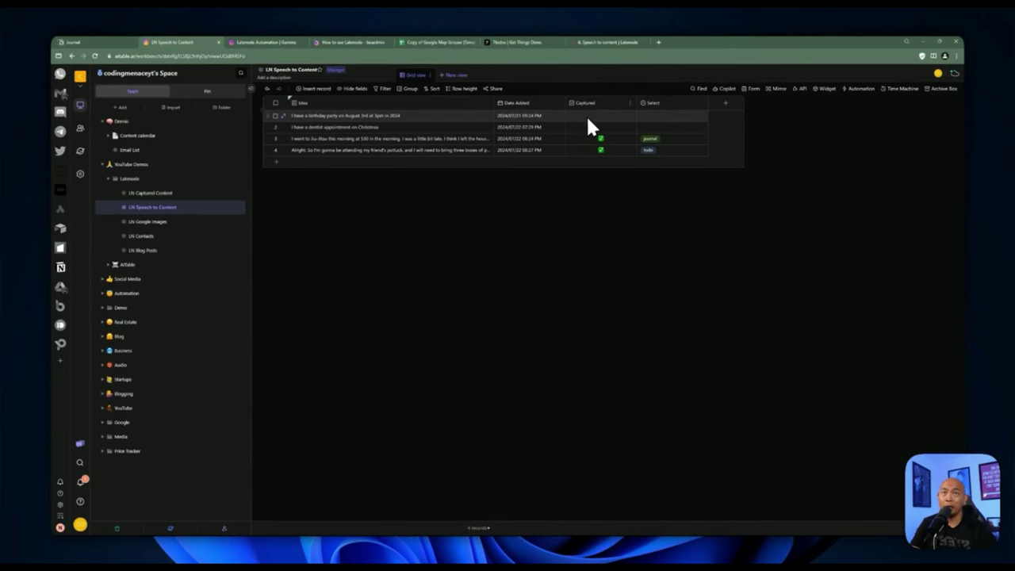
click(601, 46)
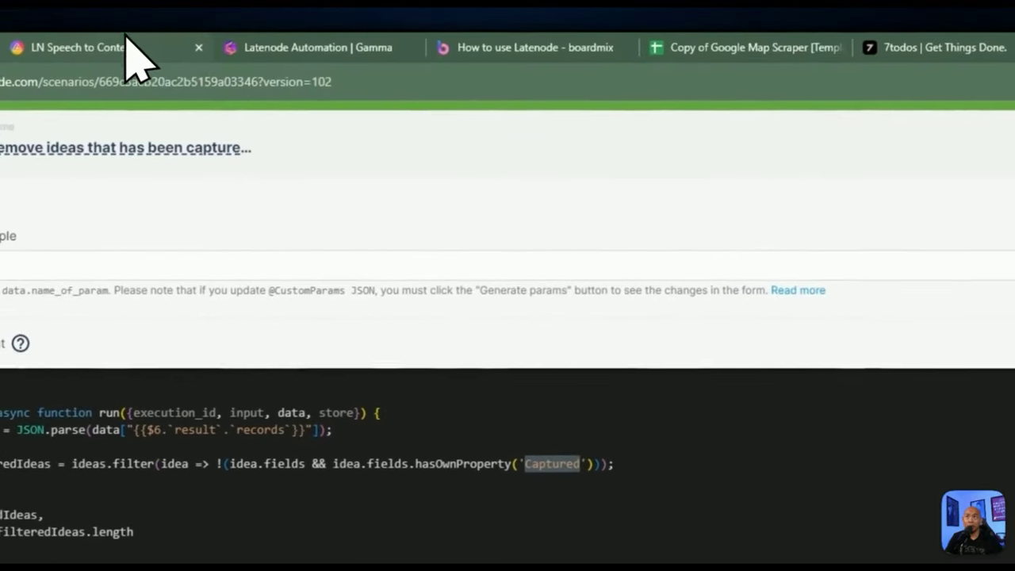
click(119, 49)
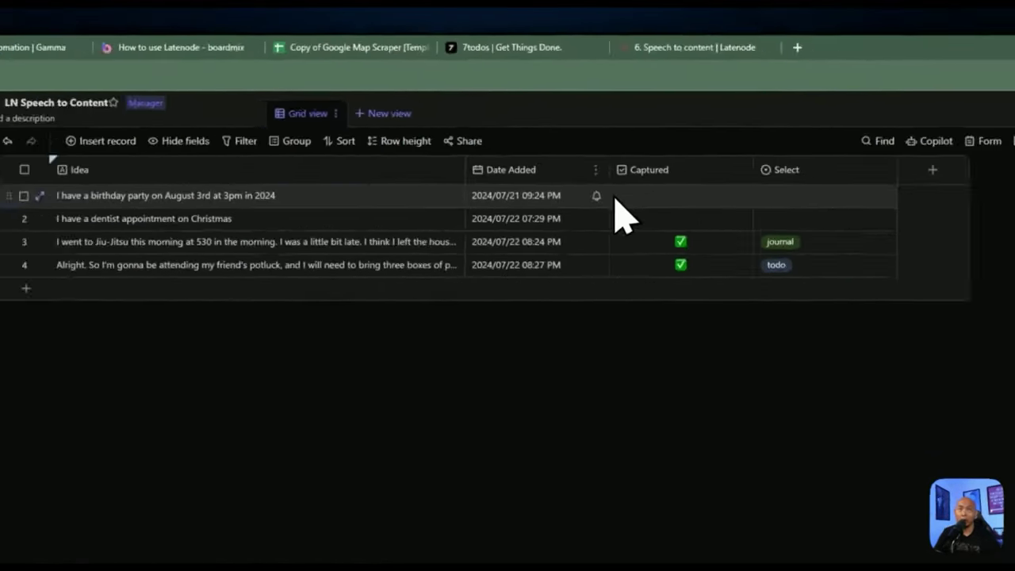
- Return to the Latenode scenario and expand the first two records in the Get Records output to inspect their fields
click(672, 47)
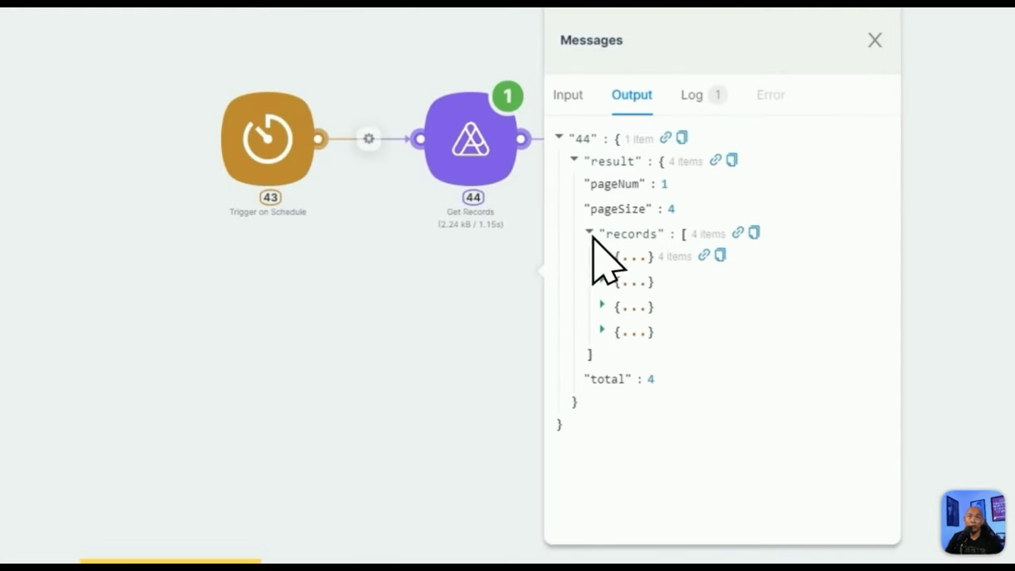
click(602, 256)
click(618, 305)
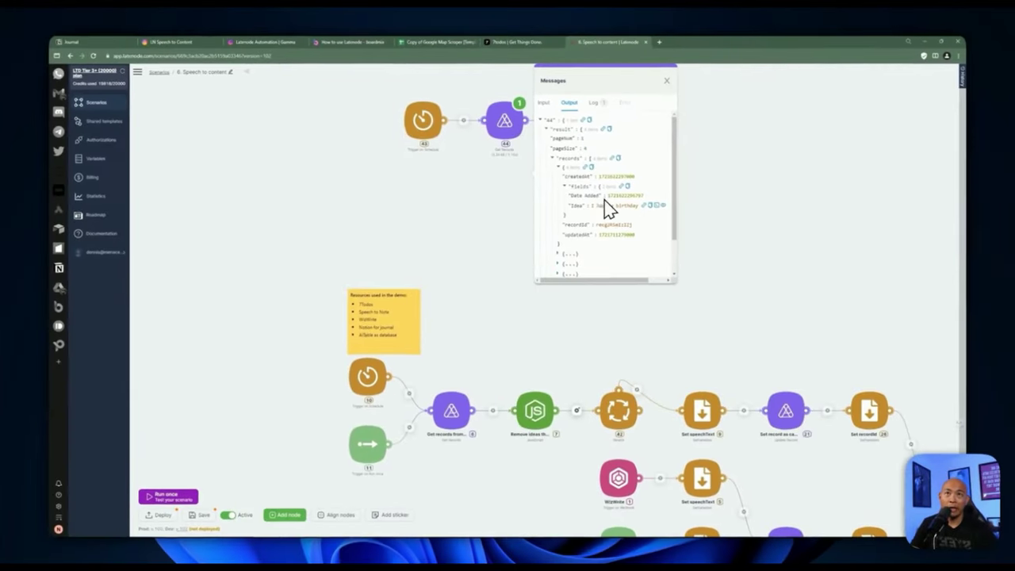
scroll(576, 175, down, 1)
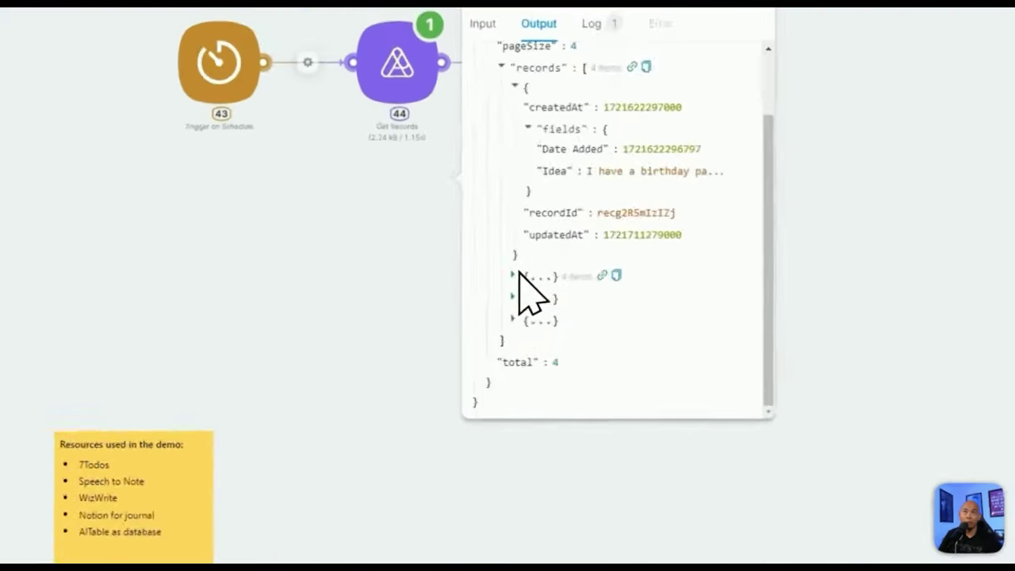
click(561, 217)
scroll(565, 205, down, 1)
click(566, 201)
scroll(573, 194, down, 1)
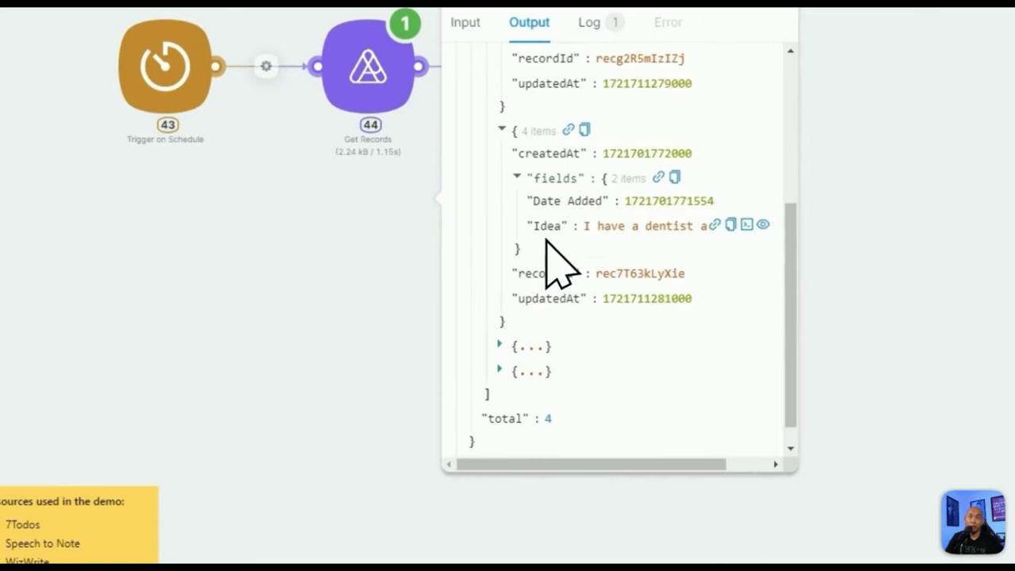
- Expand the third and fourth records in the Get Records output and check their fields for the Captured property
click(507, 370)
scroll(501, 352, down, 2)
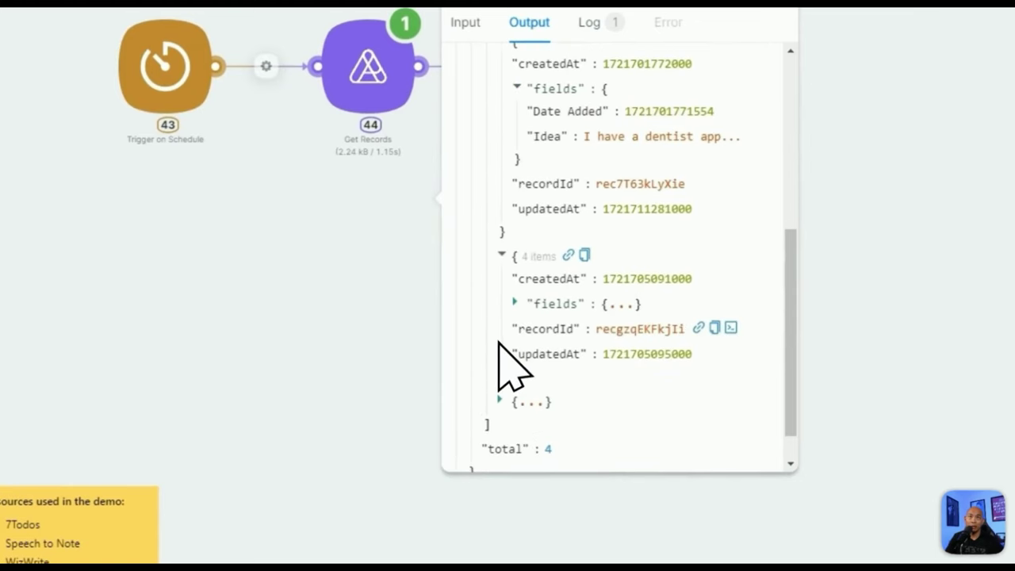
click(515, 304)
scroll(527, 329, down, 2)
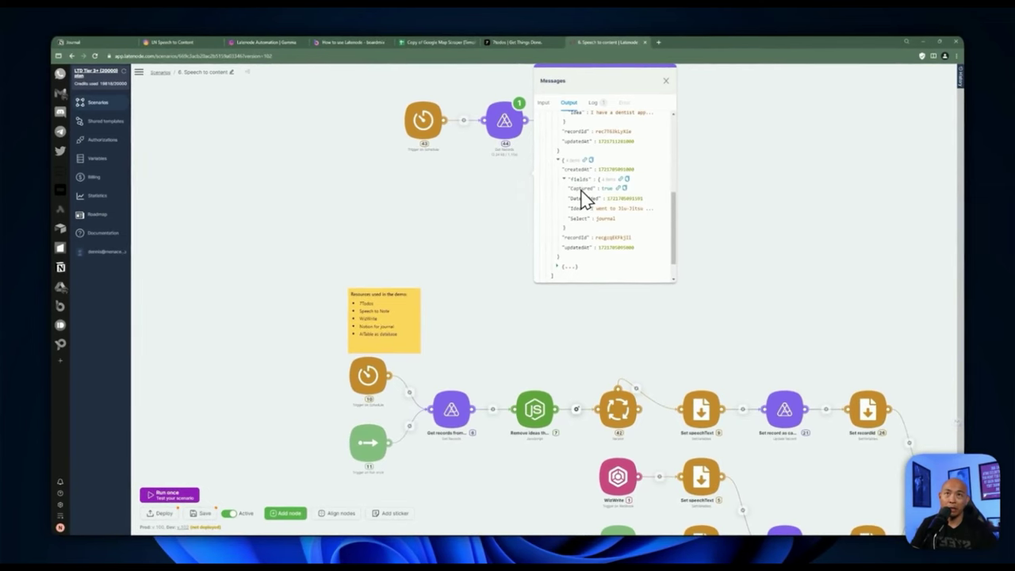
scroll(573, 243, down, 1)
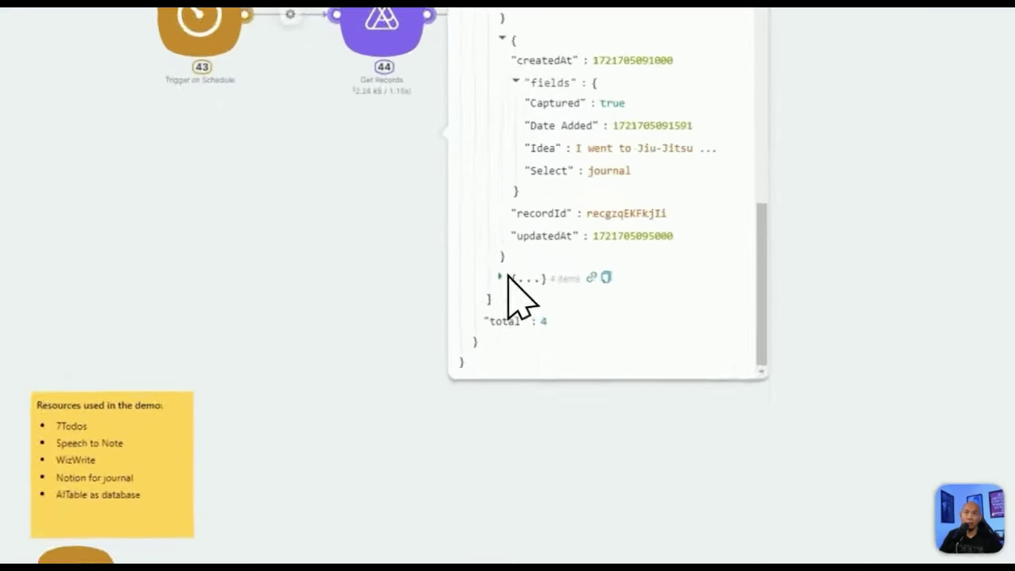
click(564, 242)
scroll(569, 239, down, 2)
click(498, 272)
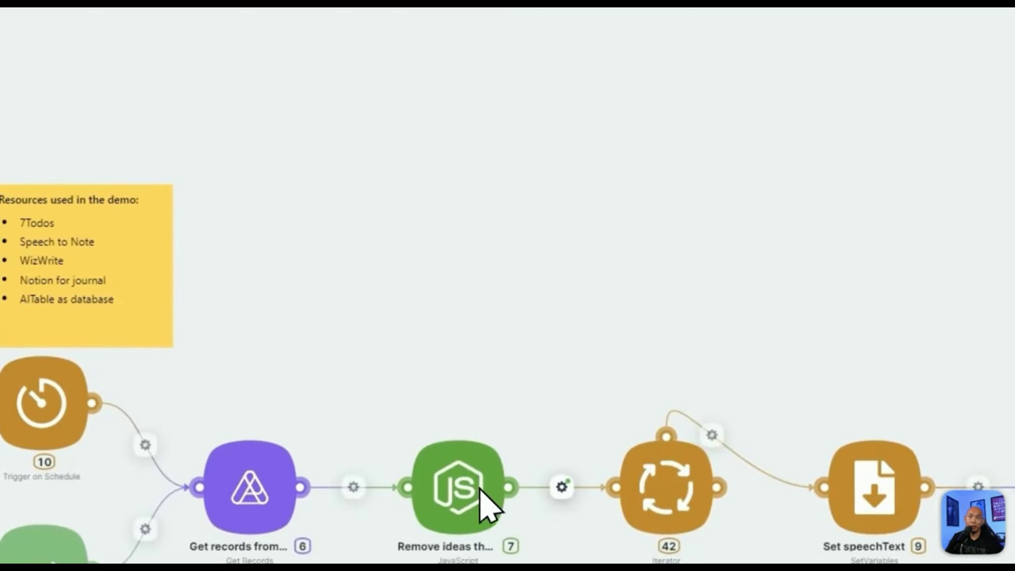
- Copy the line that parses the records into ideas from the Remove ideas node's code and close that node
click(480, 488)
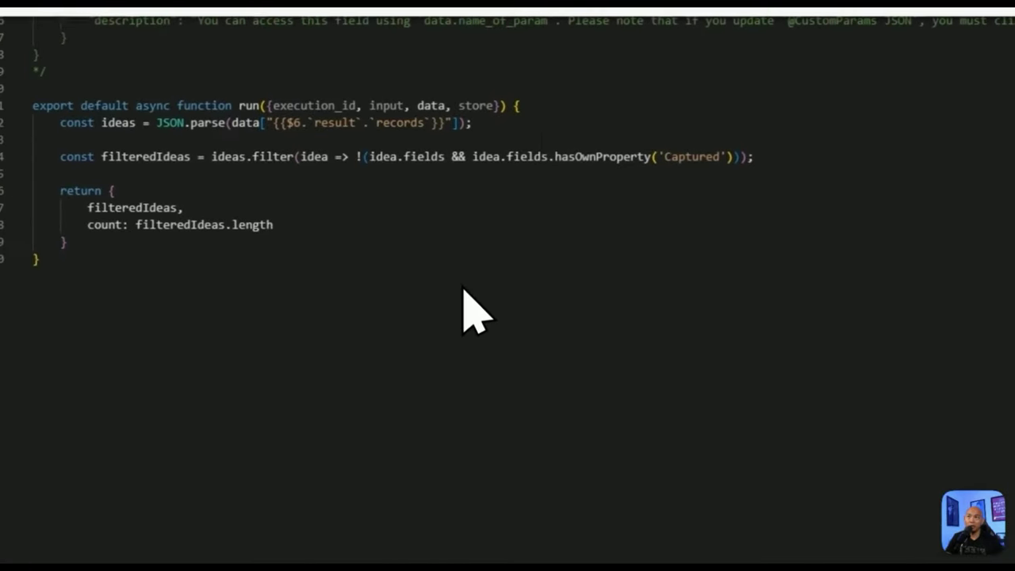
click(464, 290)
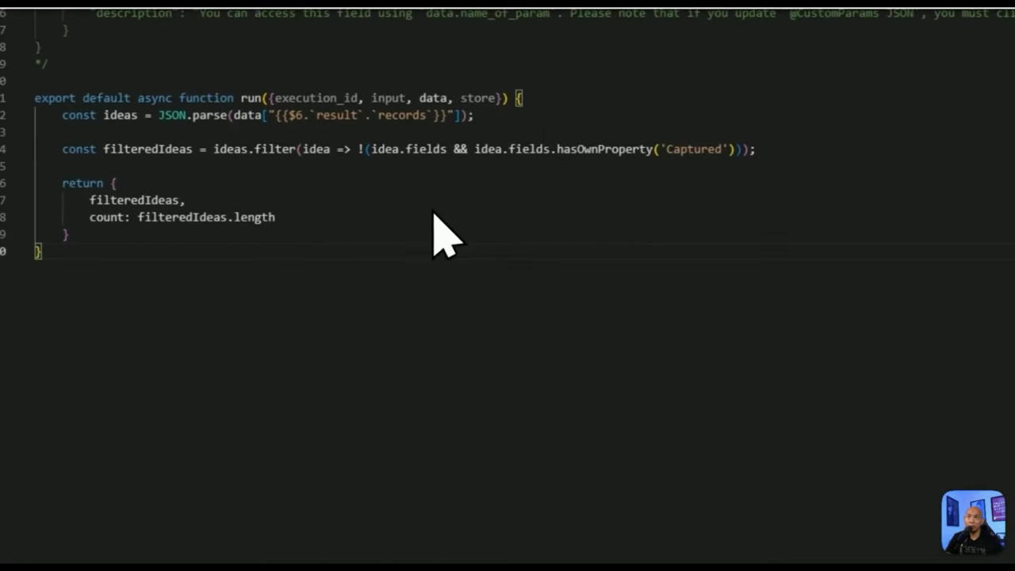
drag(498, 115, 49, 117)
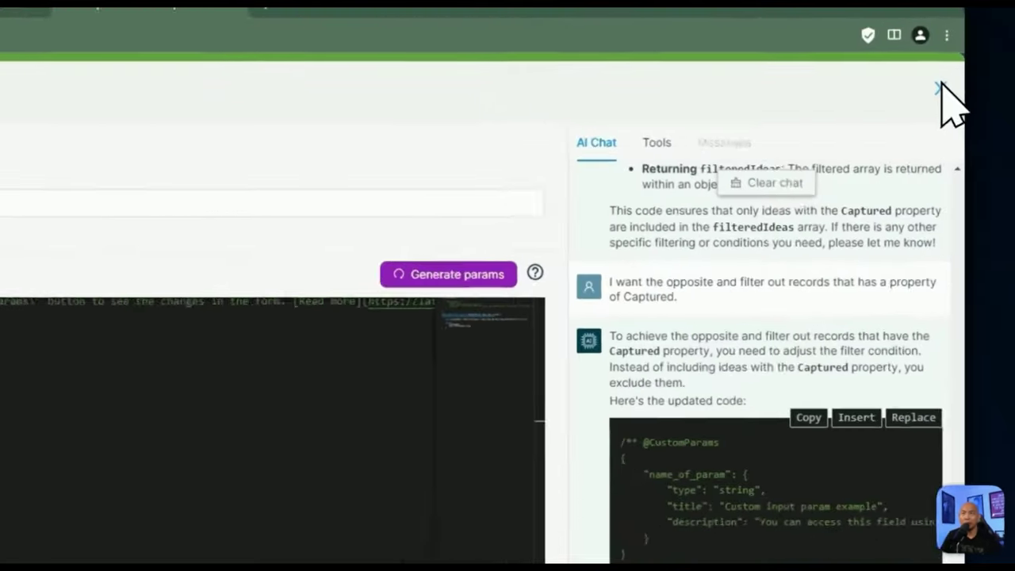
click(954, 80)
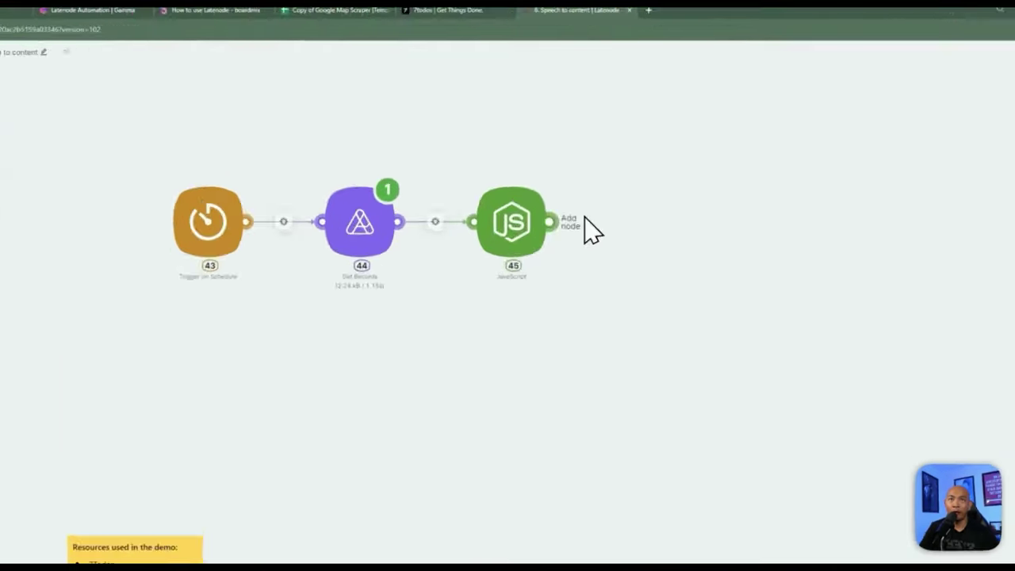
- In the new JavaScript node, insert the copied JSON.parse line above the return block, return ideas, and run the node
click(577, 198)
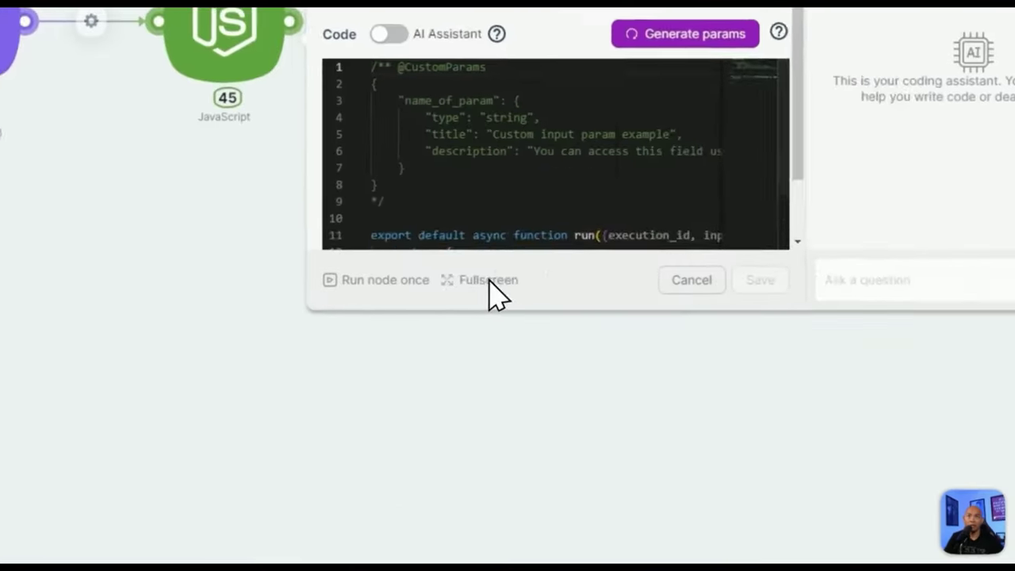
click(665, 295)
click(599, 317)
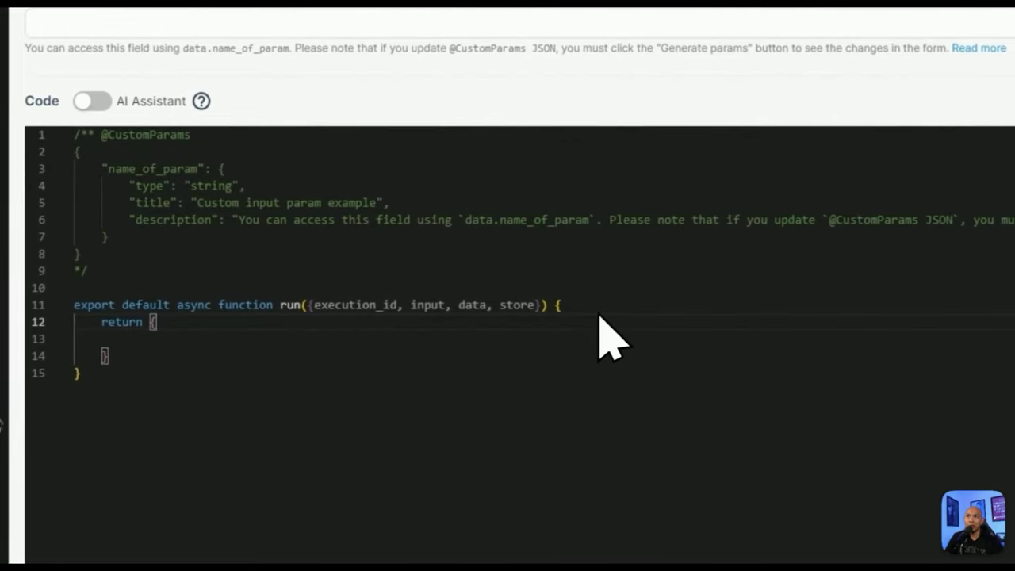
key(Return)
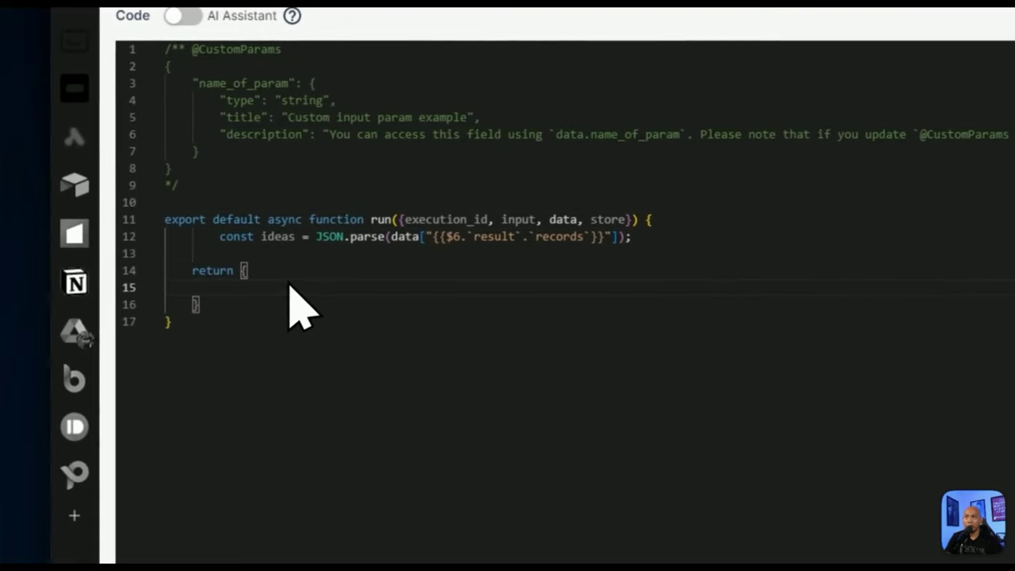
click(199, 373)
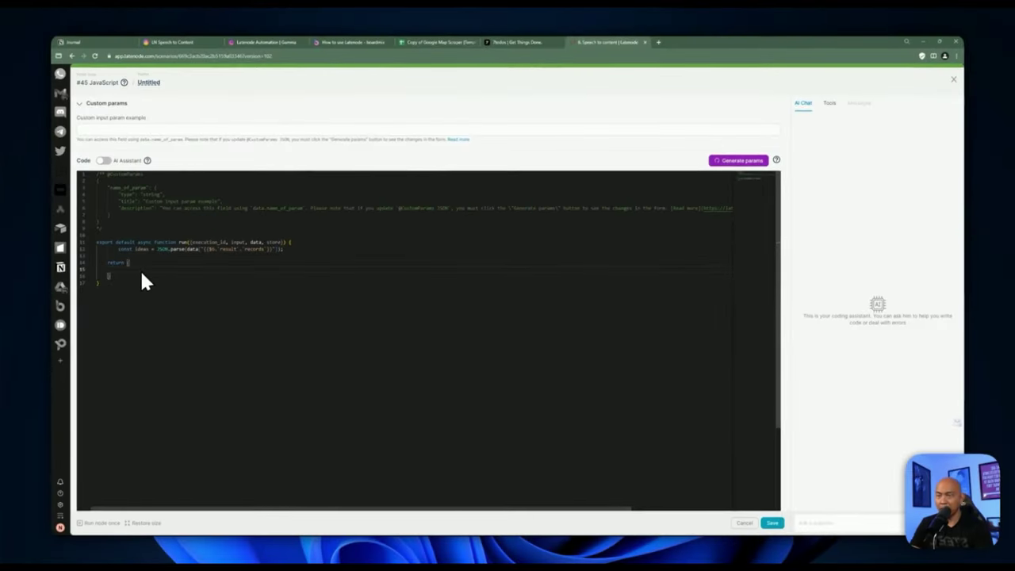
text(re)
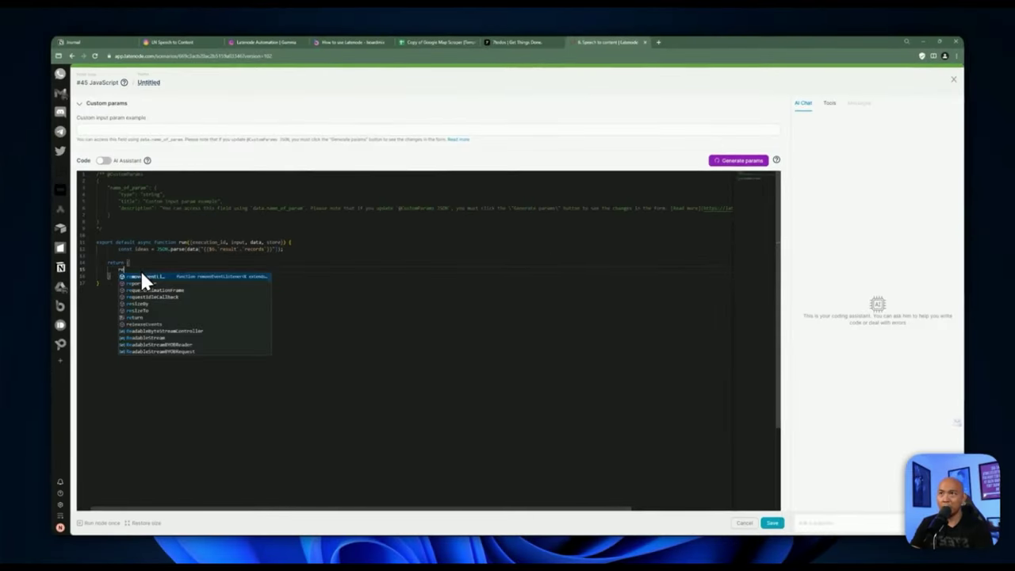
text(ideas)
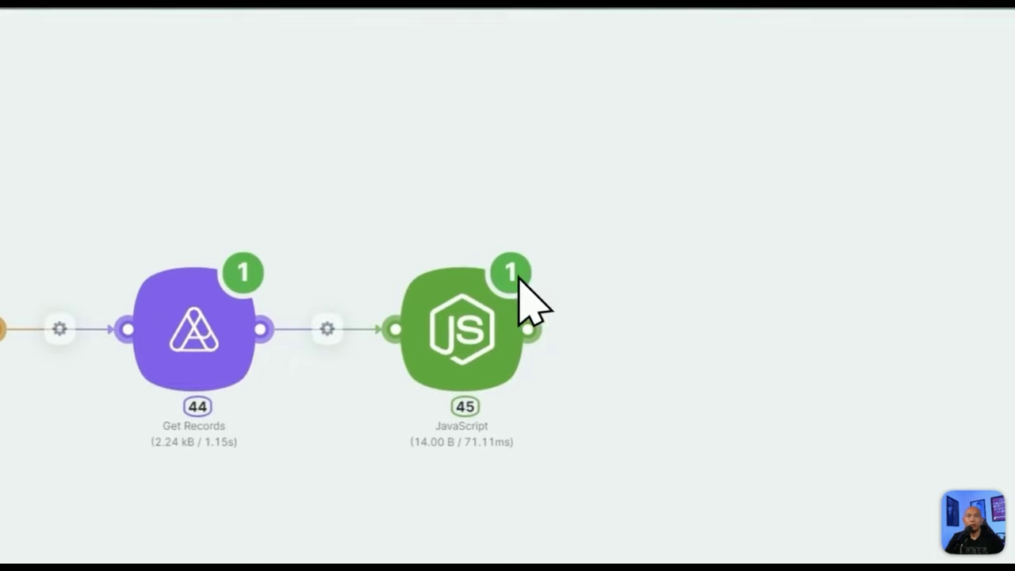
- Check the JavaScript node's output, change its data reference to {{$44.`result`.`records`}}, and run the node once more
click(517, 274)
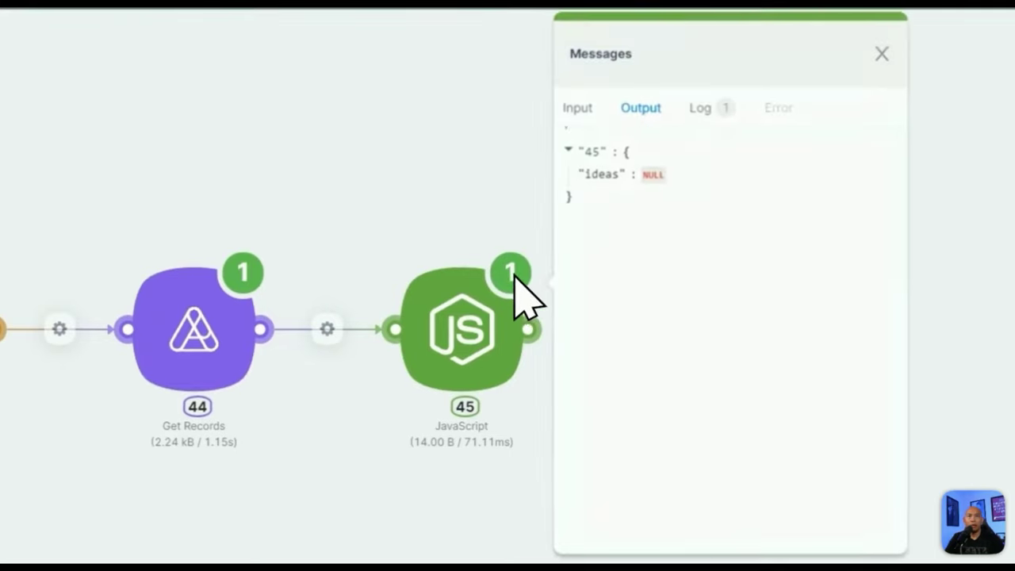
click(524, 285)
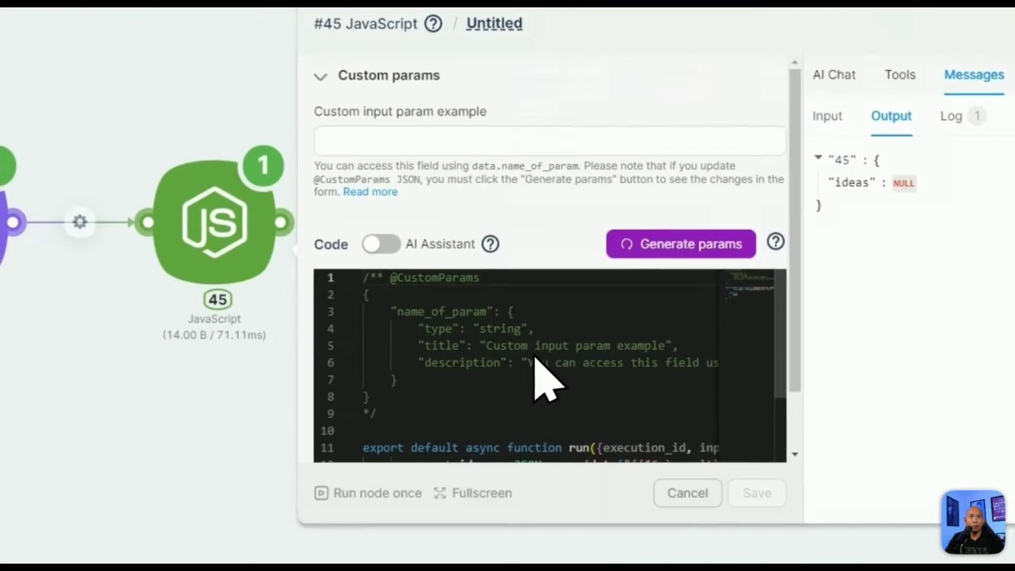
click(634, 415)
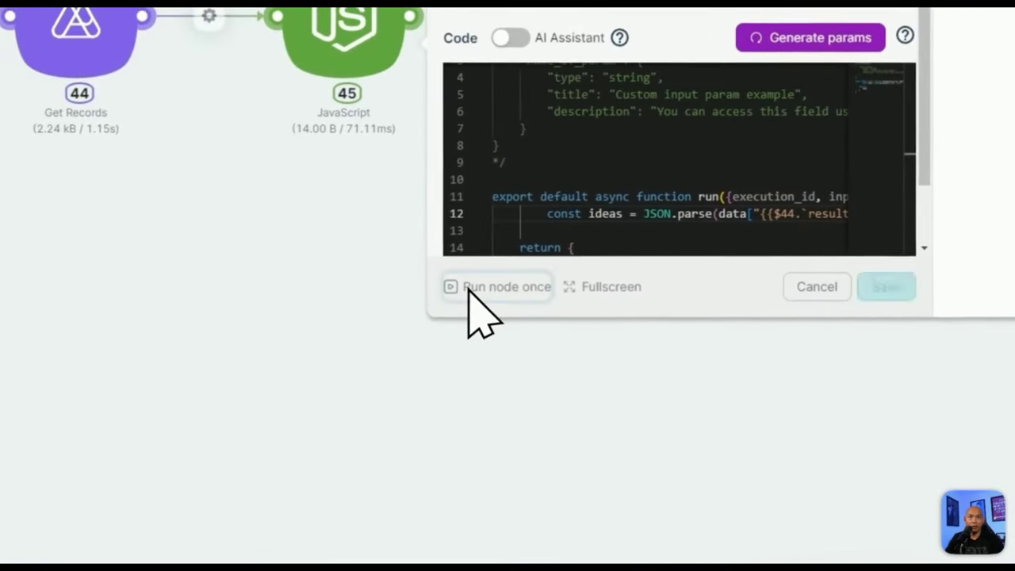
click(506, 283)
- Expand the ideas records in the new JavaScript node's output and review its parsing line in fullscreen
click(645, 233)
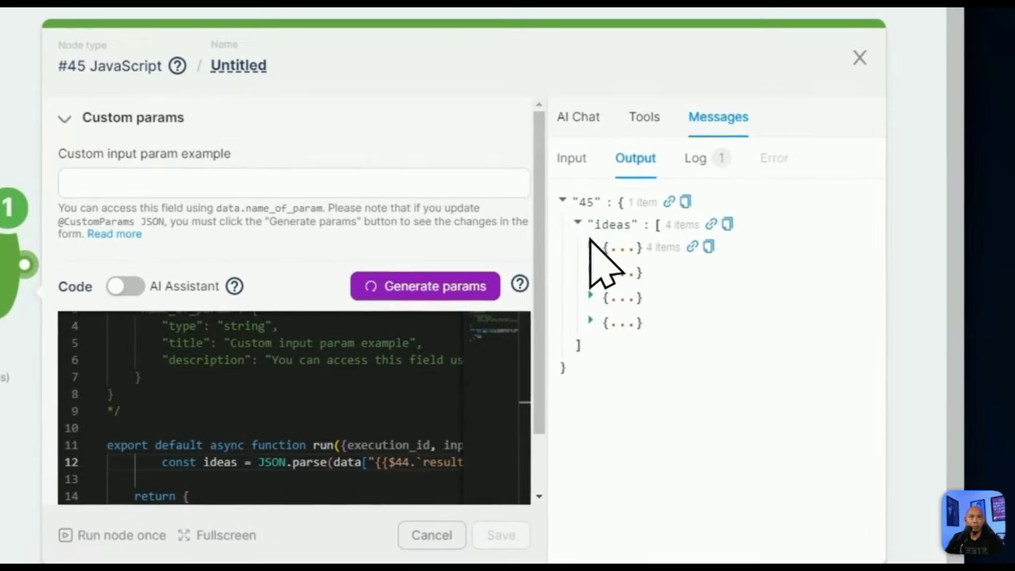
click(593, 246)
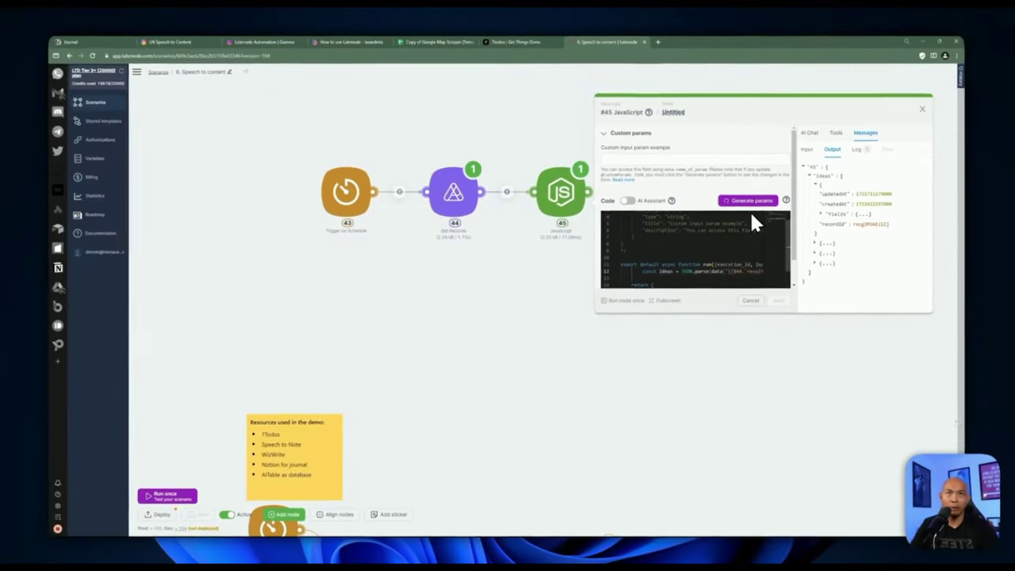
click(815, 242)
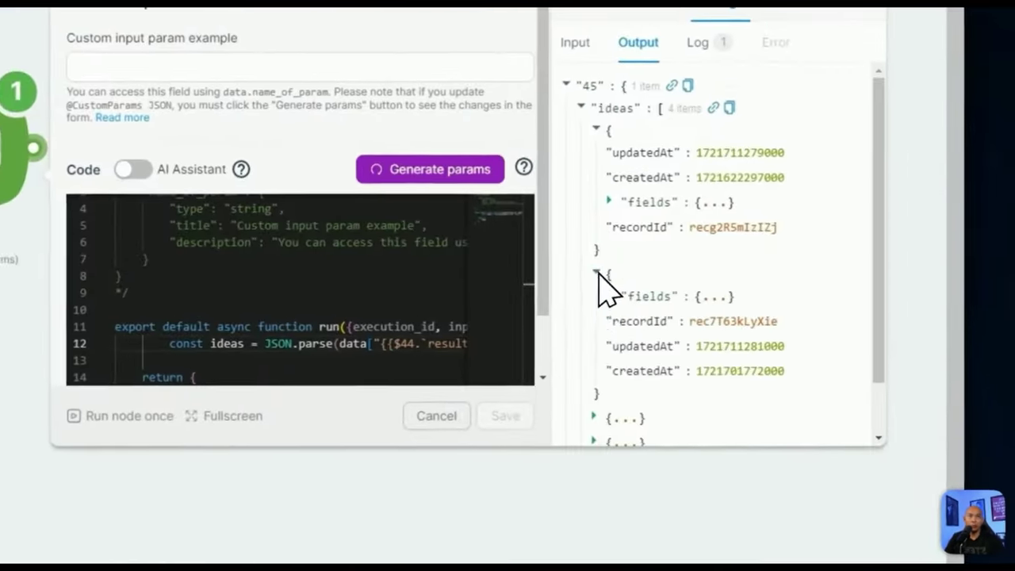
click(595, 274)
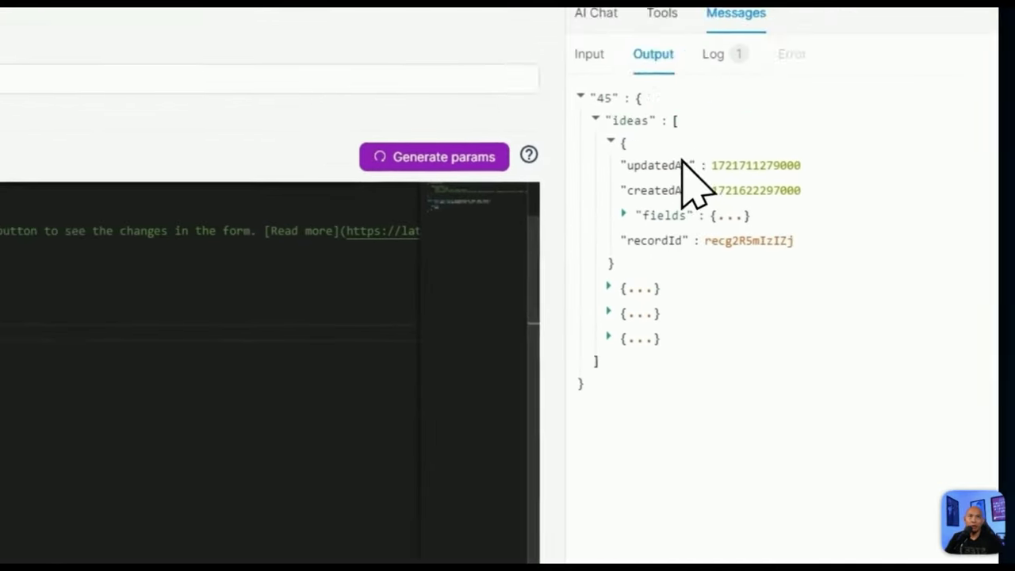
click(576, 54)
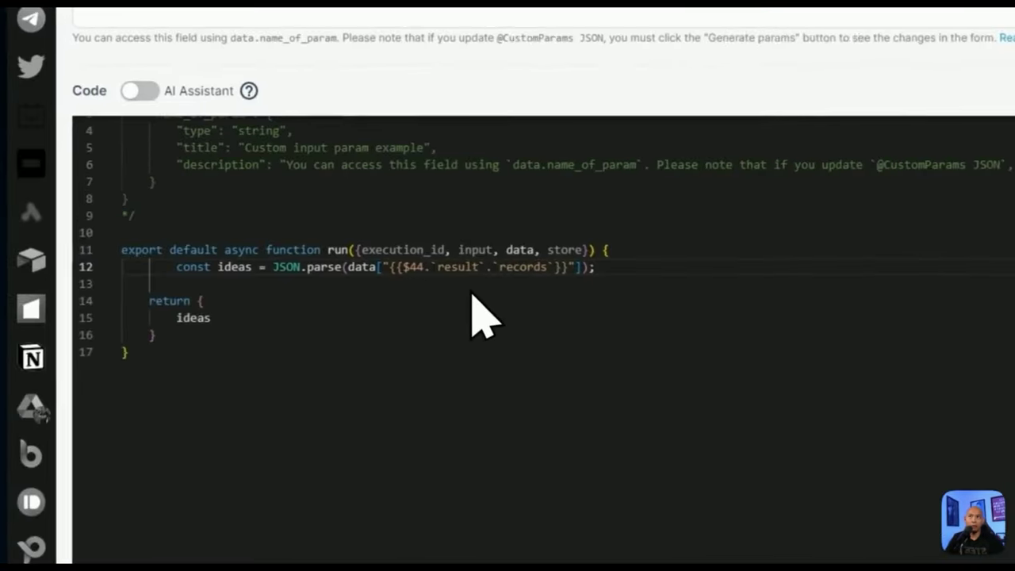
drag(499, 259, 162, 259)
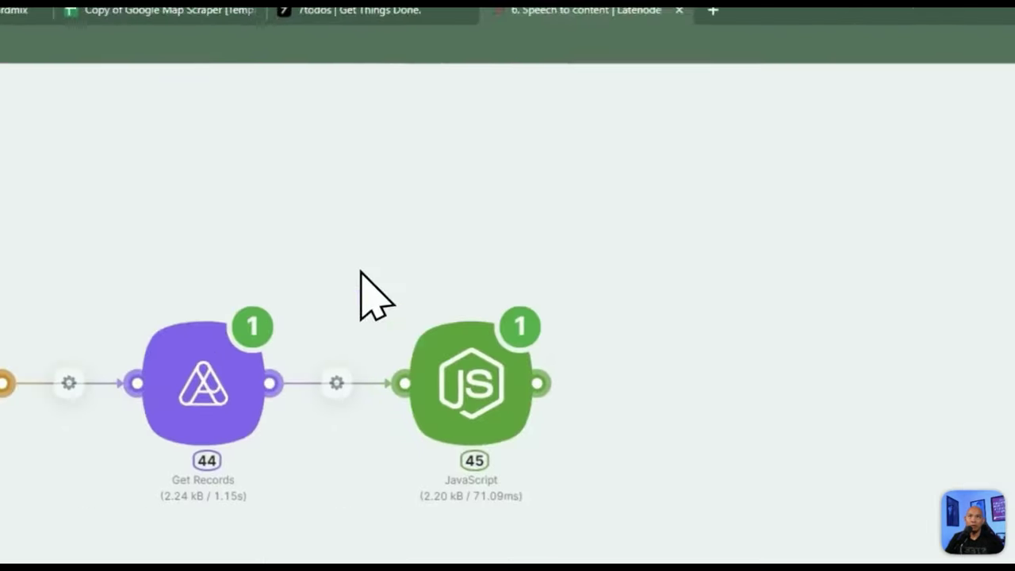
- Review the new Get Records node's settings, close it, and switch to AITable to view the Captured column
click(513, 377)
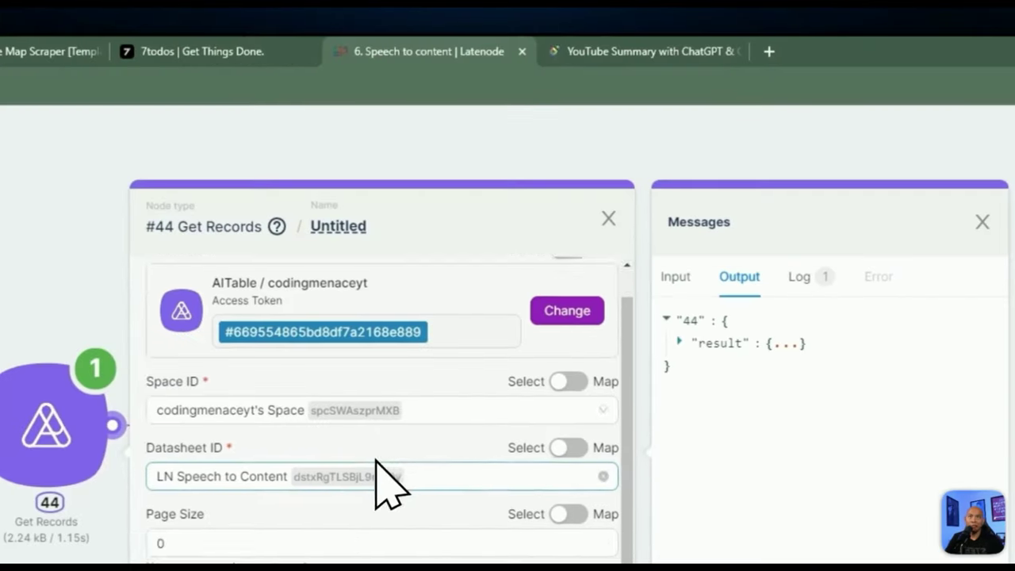
scroll(592, 182, up, 1)
click(607, 218)
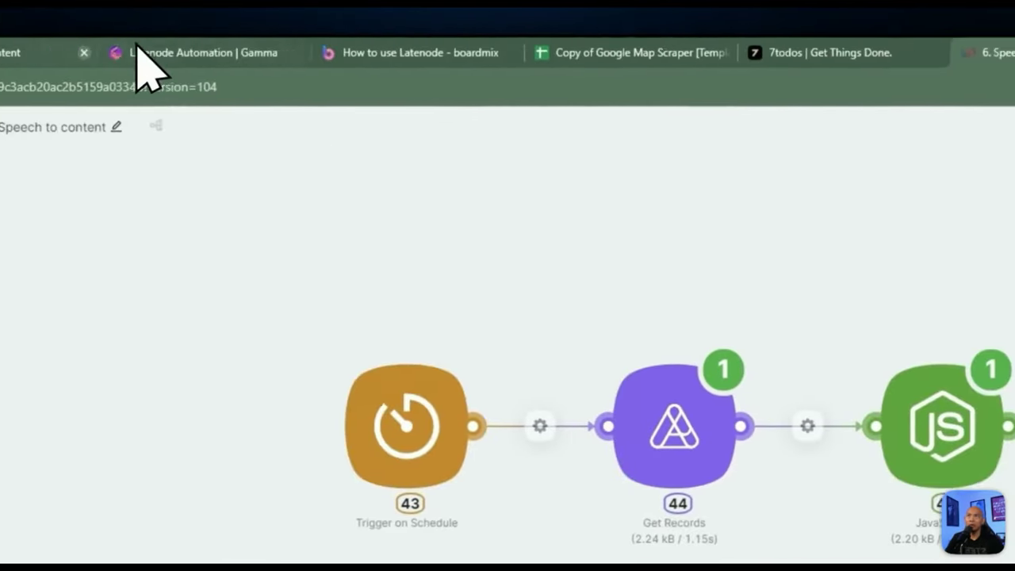
click(172, 54)
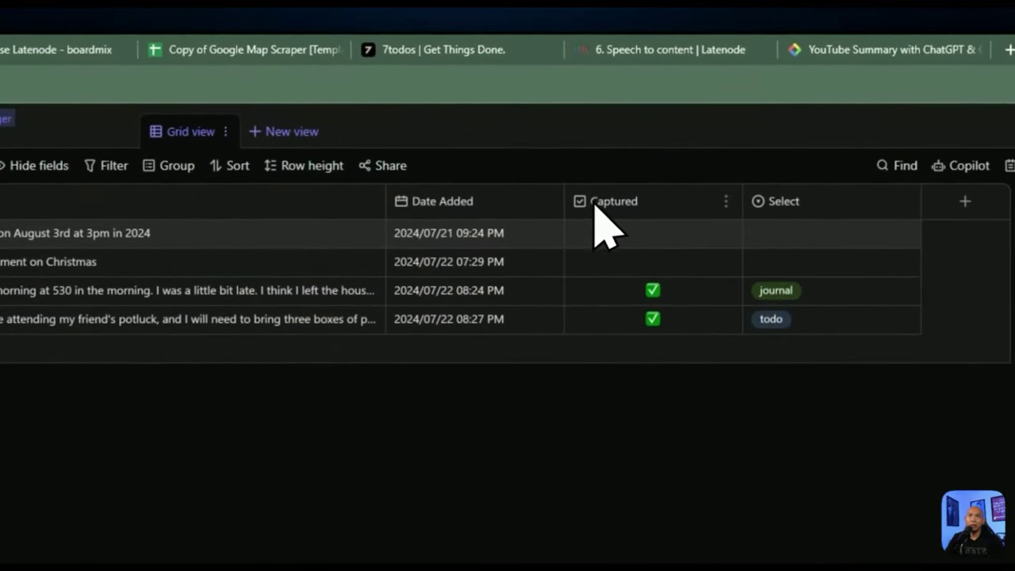
- Switch back to the Speech to content scenario in Latenode and open the new JavaScript node's AI chat in the enlarged editor
click(602, 52)
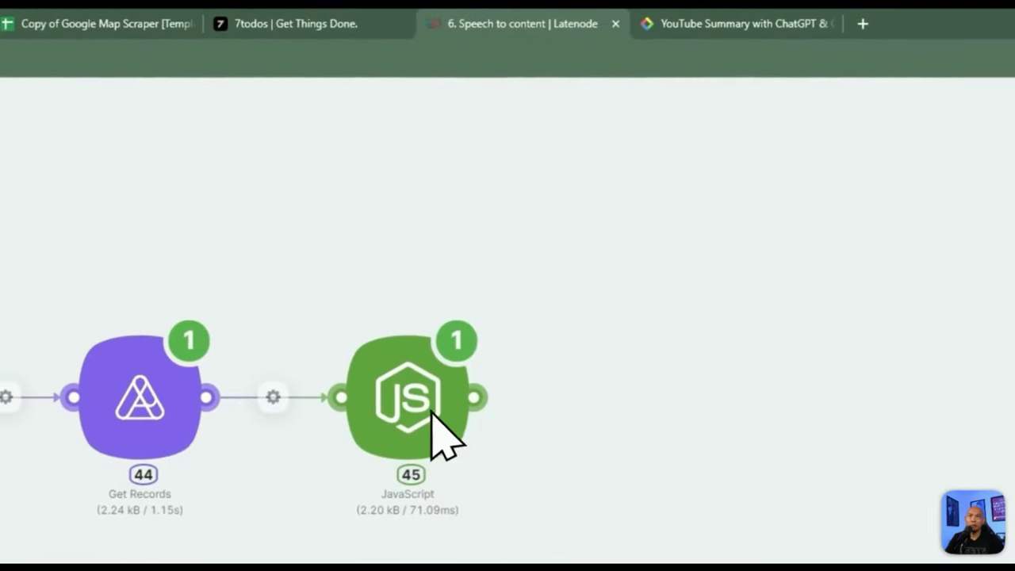
click(442, 428)
click(485, 287)
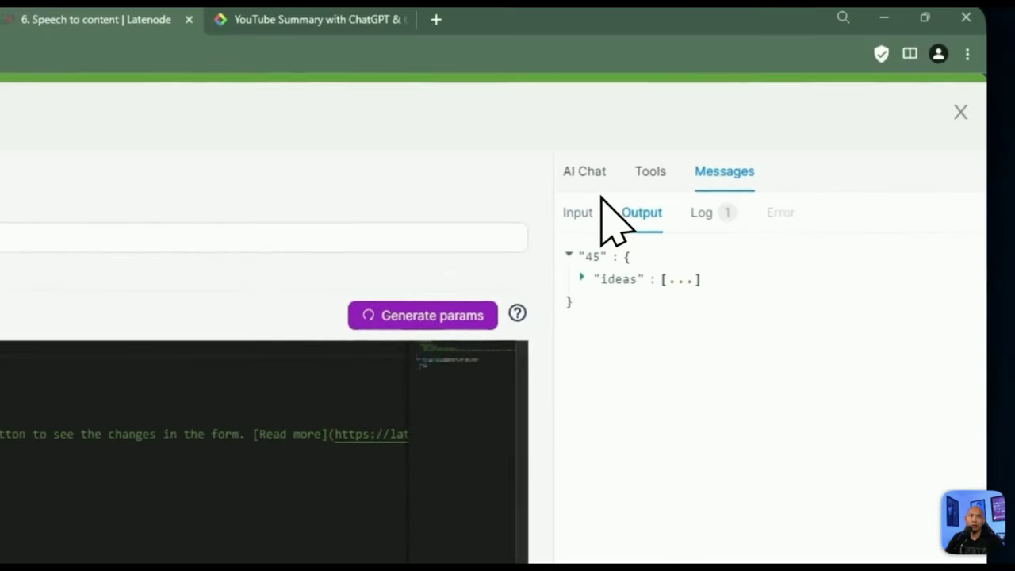
click(584, 171)
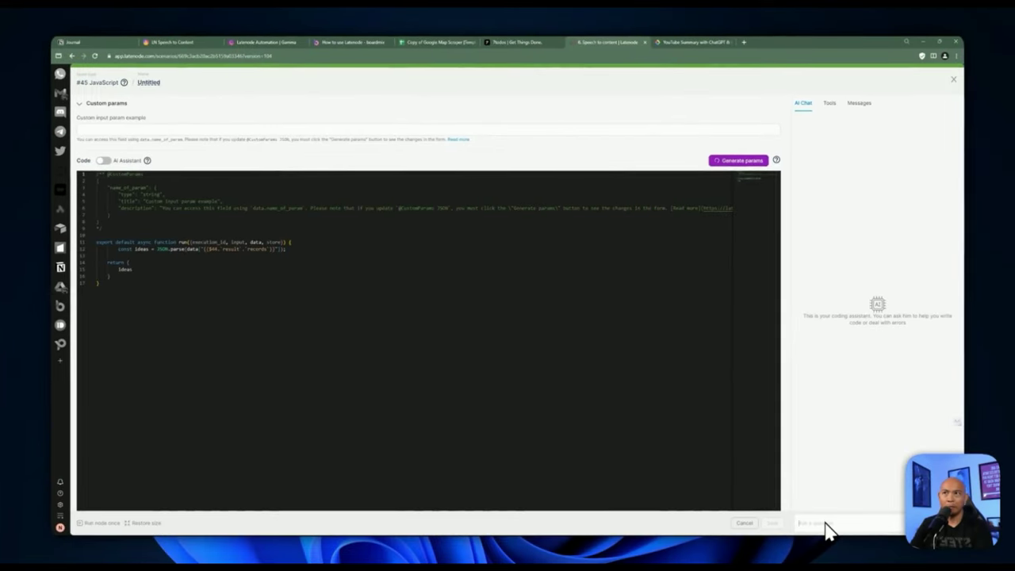
- Ask the coding assistant to remove all records within the ideas that don't have the 'Captured' property
click(825, 526)
text(I want to f)
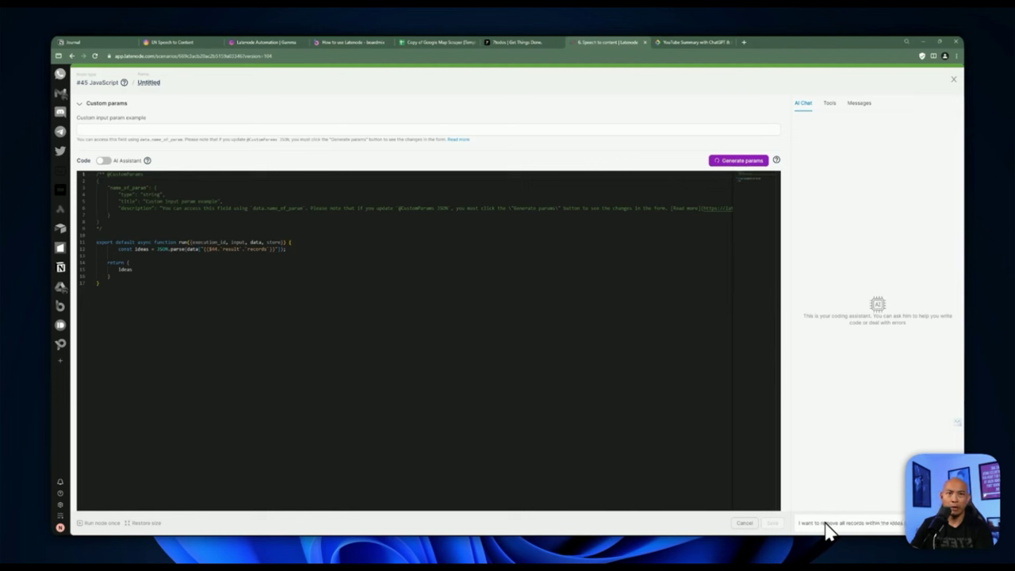
text(have the 'C)
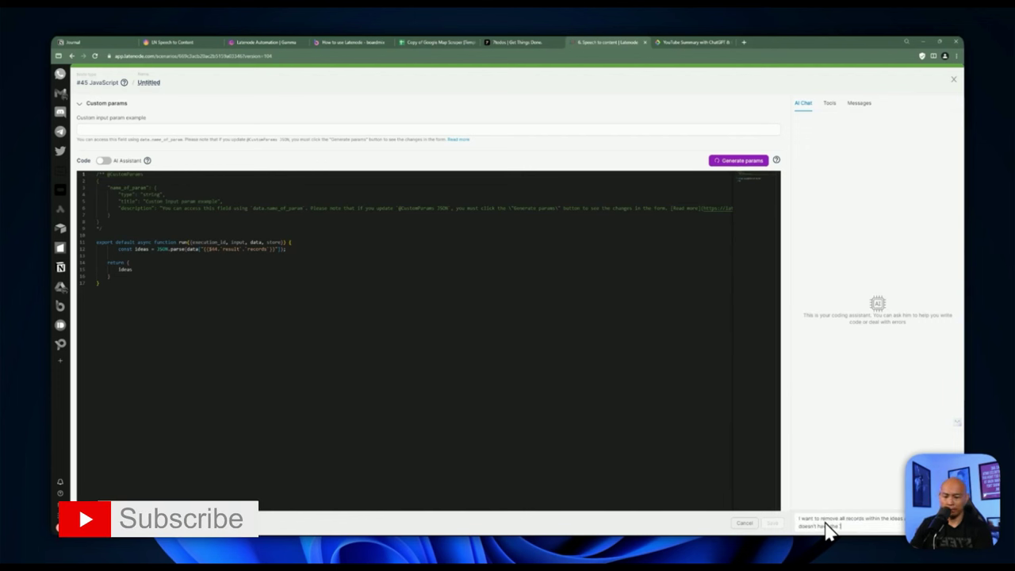
text(aptured' prope)
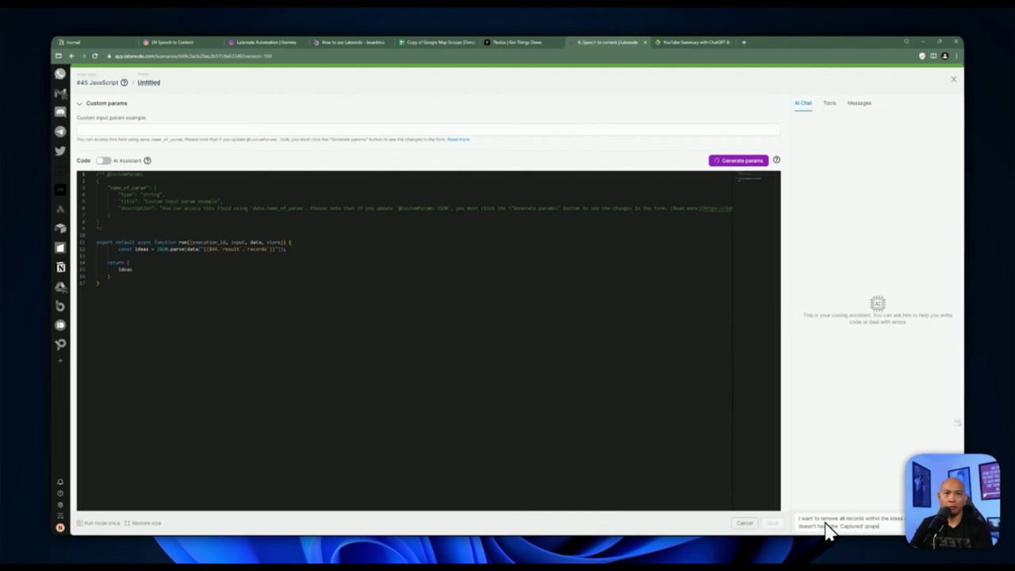
text(rty.)
key(Return)
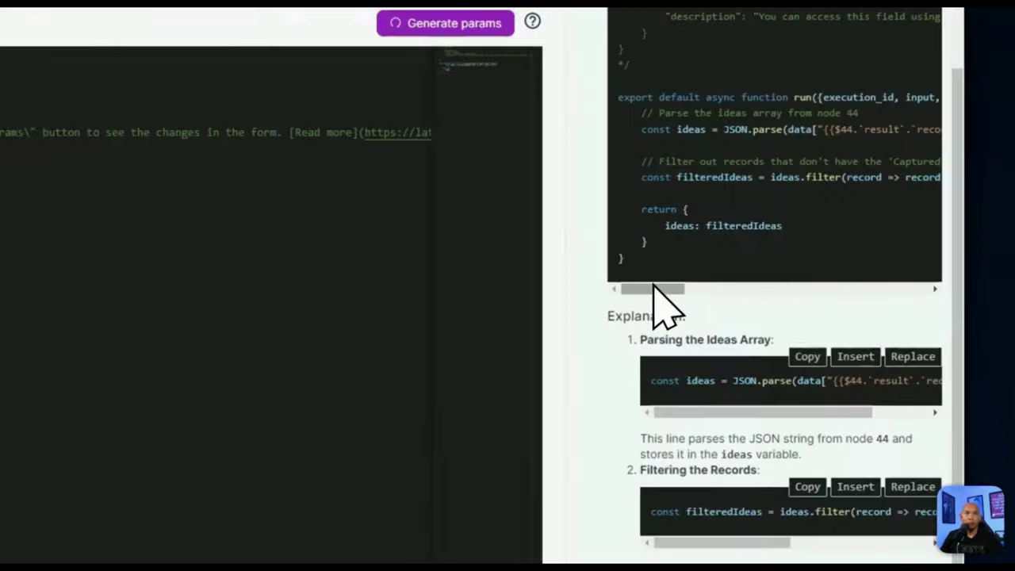
- Read through the filter code that the AI chat suggested for the JavaScript node
scroll(844, 274, right, 5)
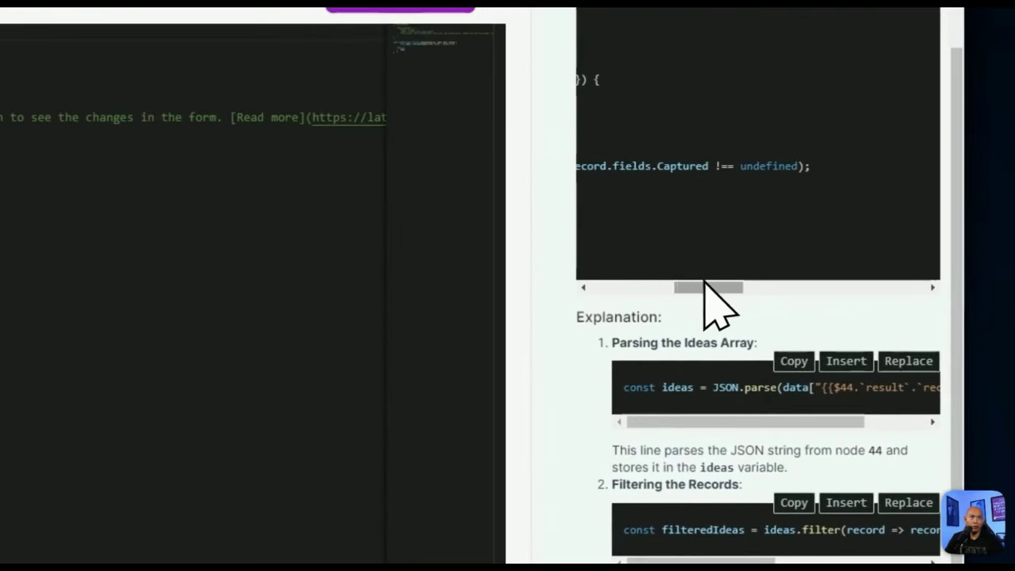
scroll(704, 285, left, 5)
scroll(681, 285, right, 3)
mouse_move(698, 290)
mouse_down()
mouse_move(720, 285)
mouse_move(708, 286)
mouse_up()
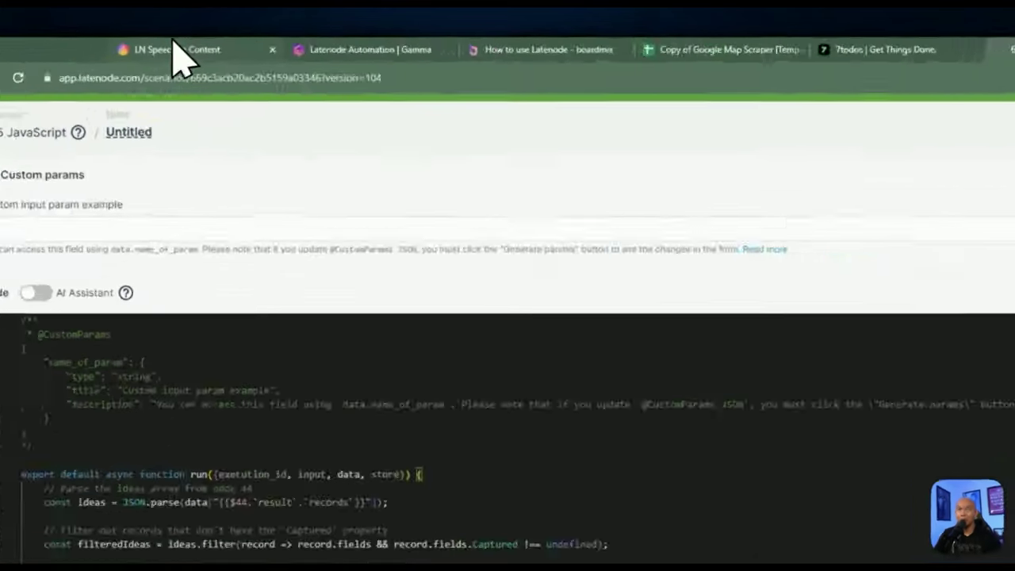
- Compare the idea records in the JavaScript node's output with the Captured column of the LN Speech to Content table
click(165, 42)
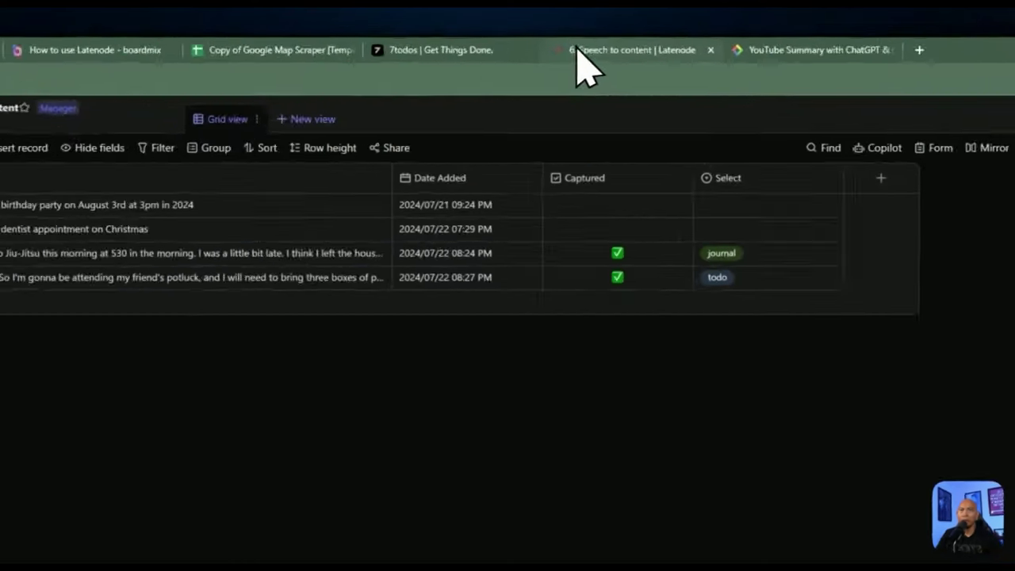
click(585, 42)
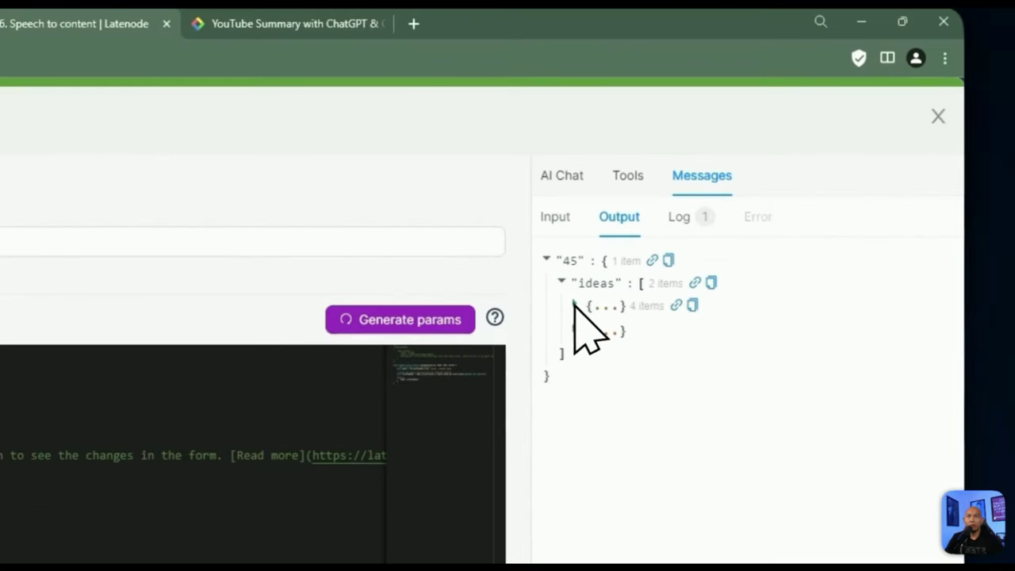
click(575, 306)
click(589, 327)
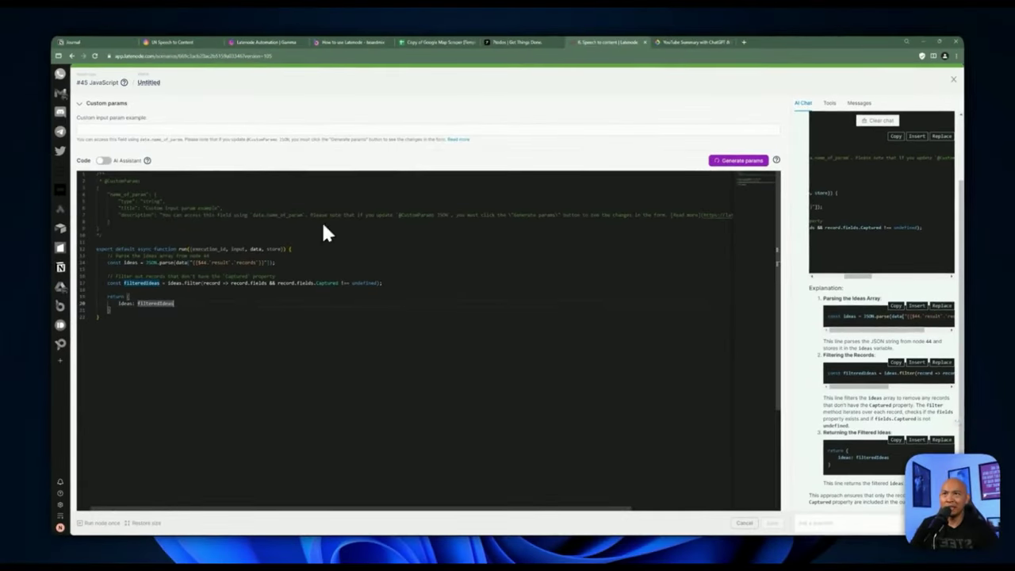
- Delete the filteredIdeas filter line and the text of the comment above it from the JavaScript code
drag(276, 276, 384, 285)
drag(681, 254, 202, 302)
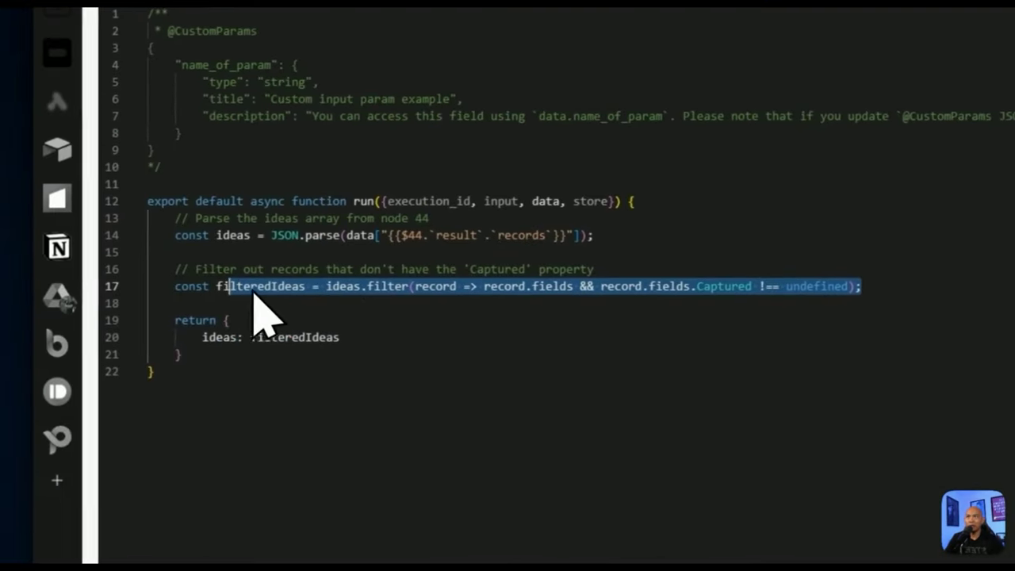
key(BackSpace)
key(ctrl+BackSpace)
key(ctrl+BackSpace)
key(ctrl+BackSpace)
key(ctrl+BackSpace)
key(ctrl+BackSpace)
key(ctrl+BackSpace)
key(ctrl+BackSpace)
key(ctrl+BackSpace)
key(ctrl+BackSpace)
key(ctrl+BackSpace)
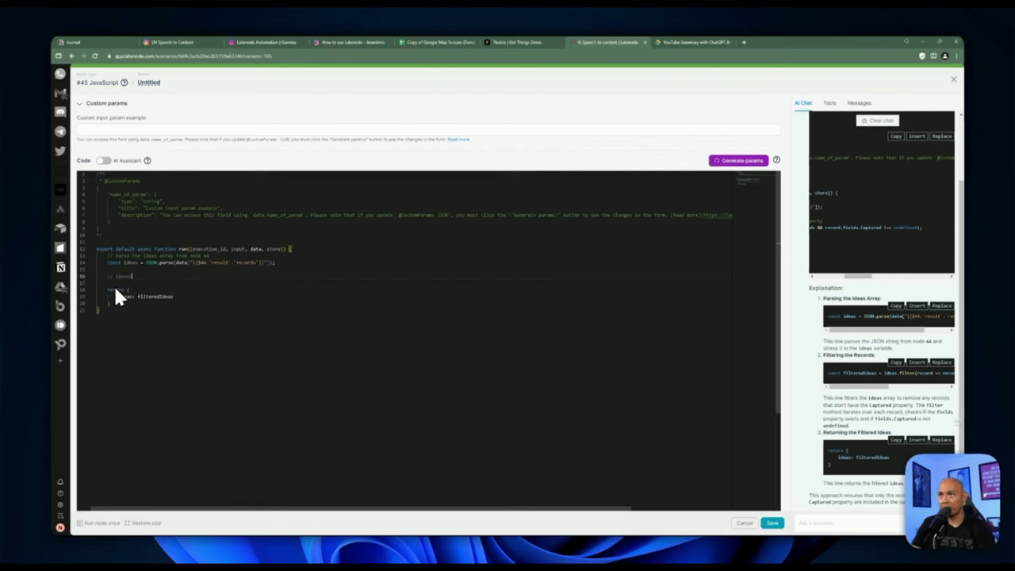
- Write the comment "Remove records from ideas that has a property of Captured" above the return block, checking the property name in the table
text(Remove records from Ideas th)
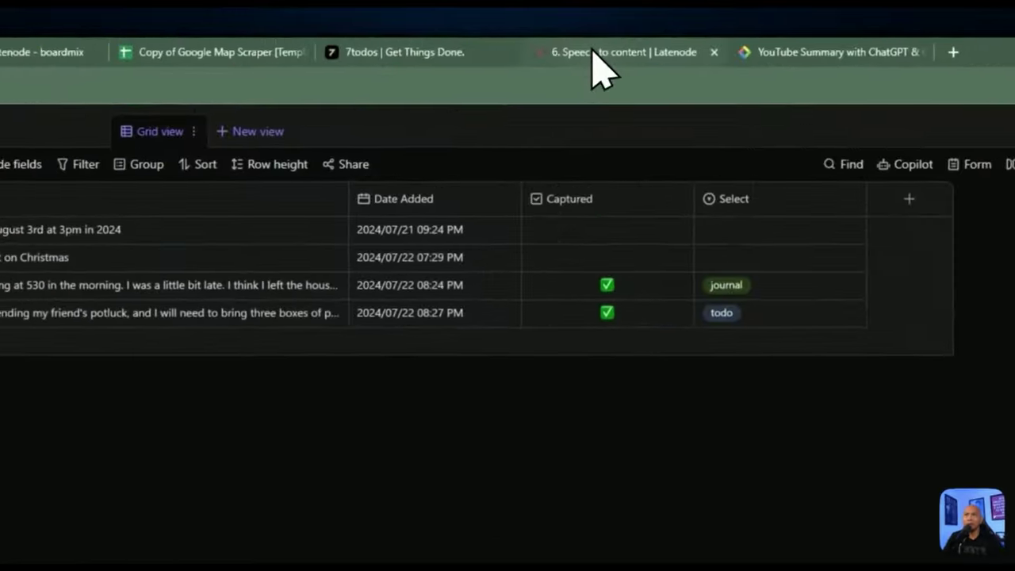
click(596, 42)
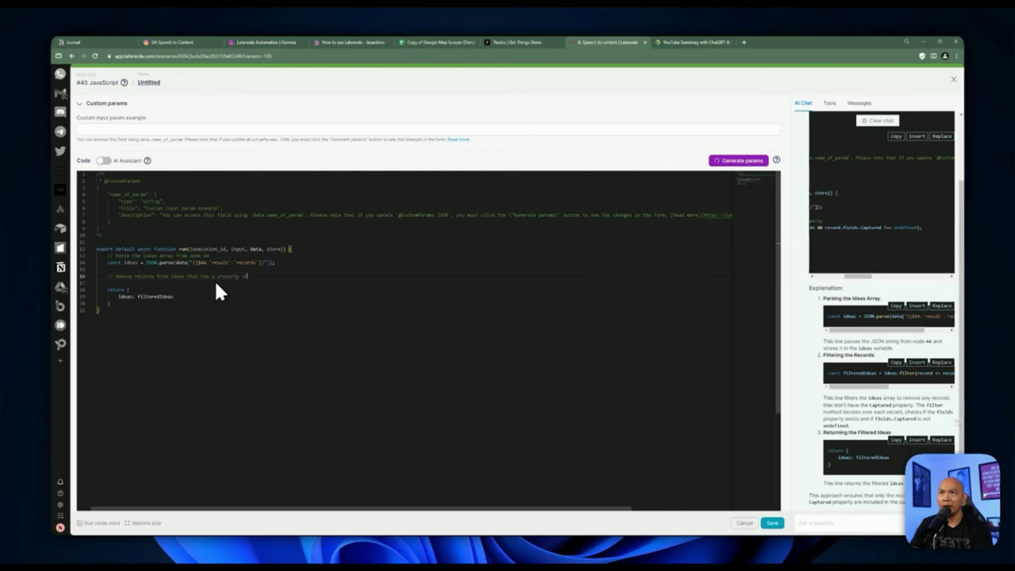
text(Captured)
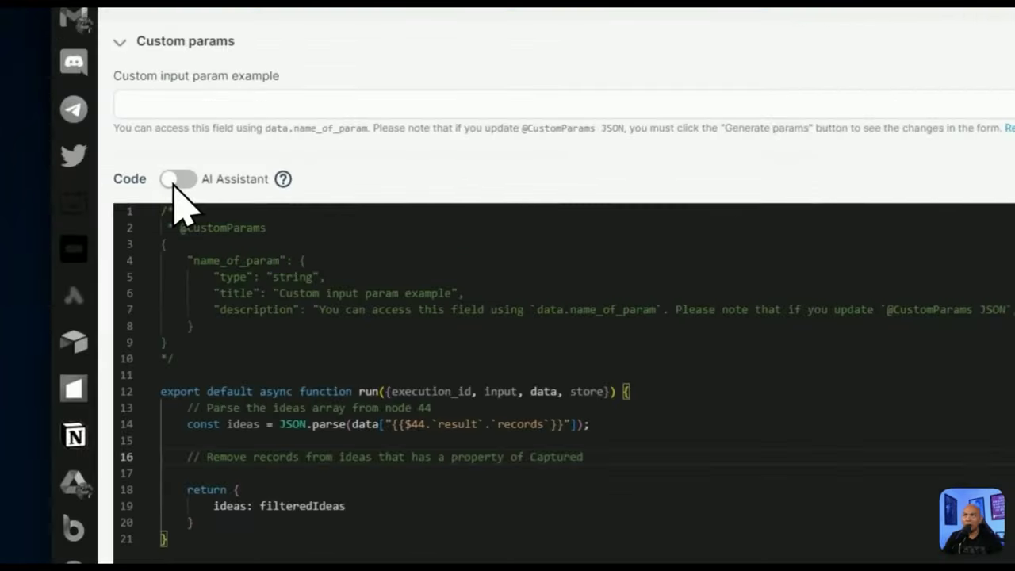
- Enable the AI Assistant and accept its filteredIdeas line, which filters with !idea.fields.hasOwnProperty('Captured')
click(103, 160)
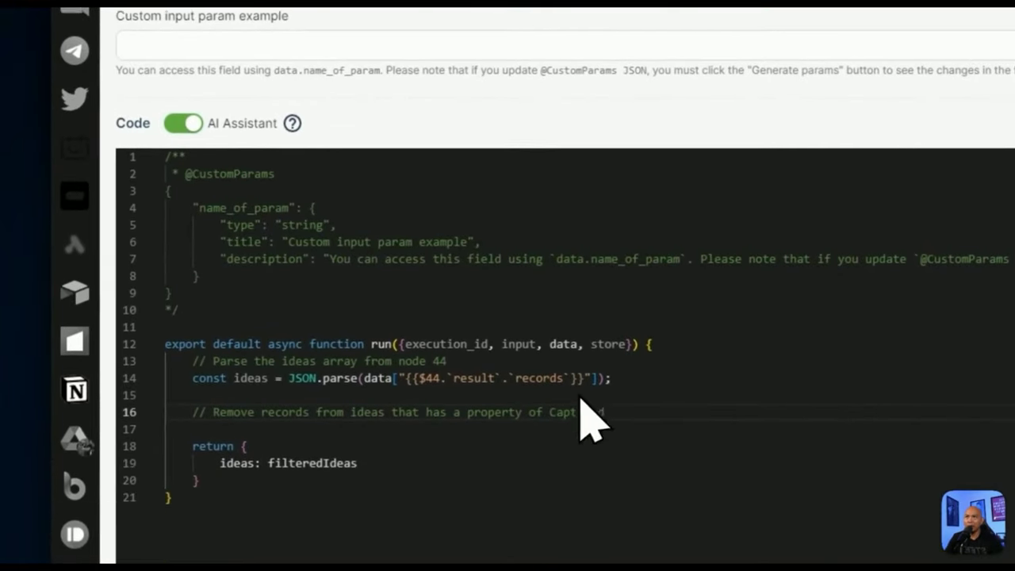
key(Return)
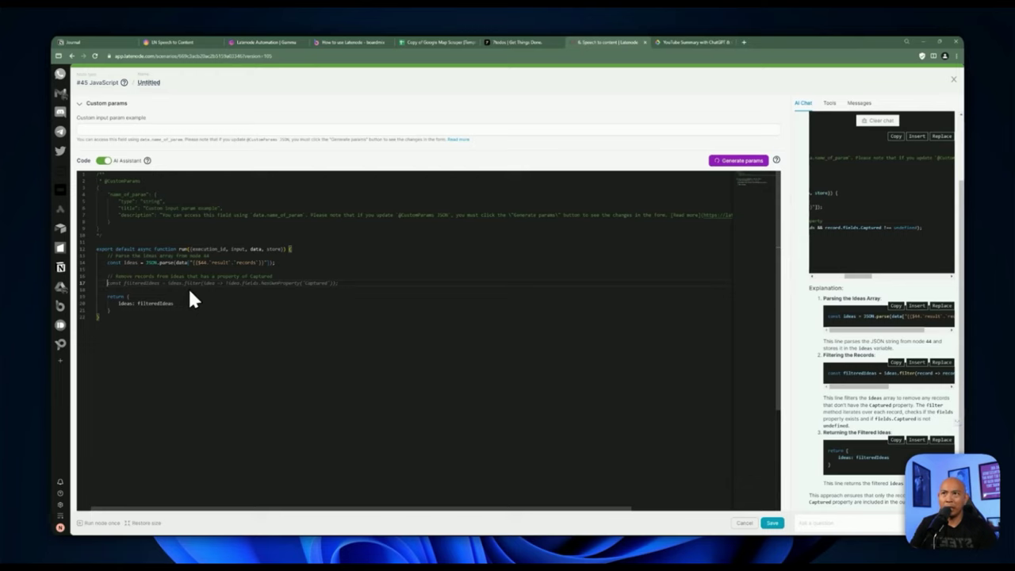
key(Tab)
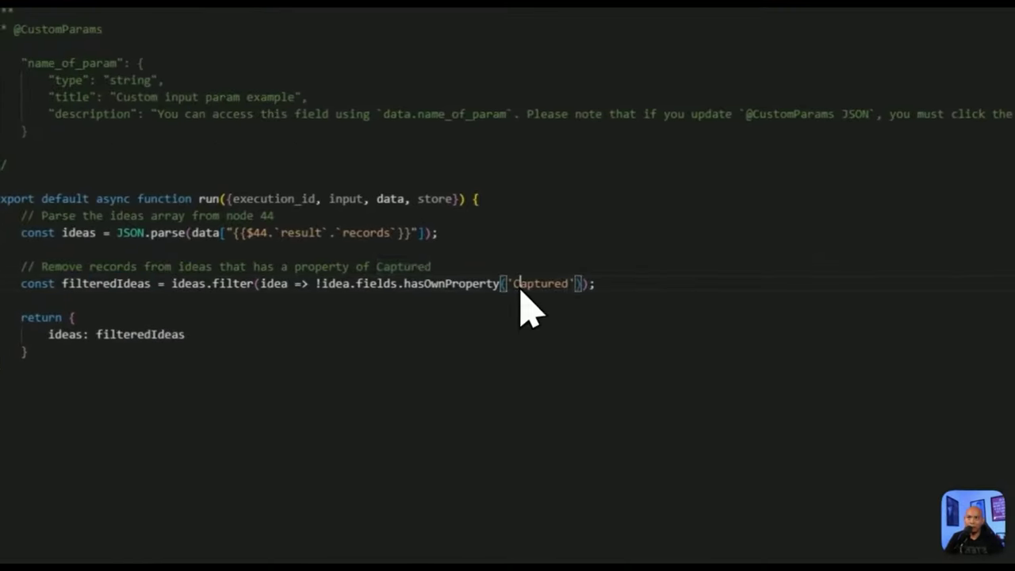
click(317, 283)
click(155, 289)
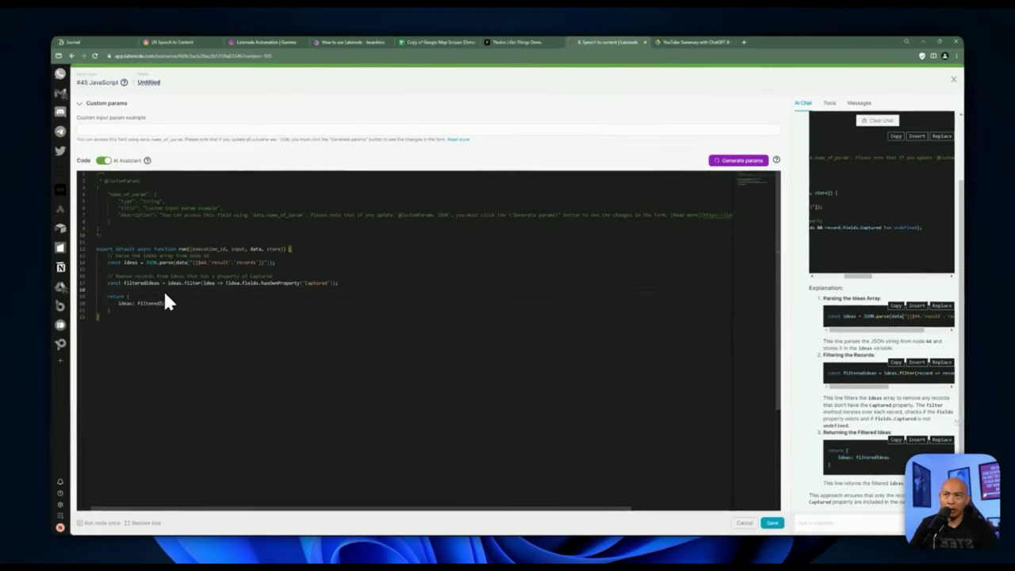
key(Up)
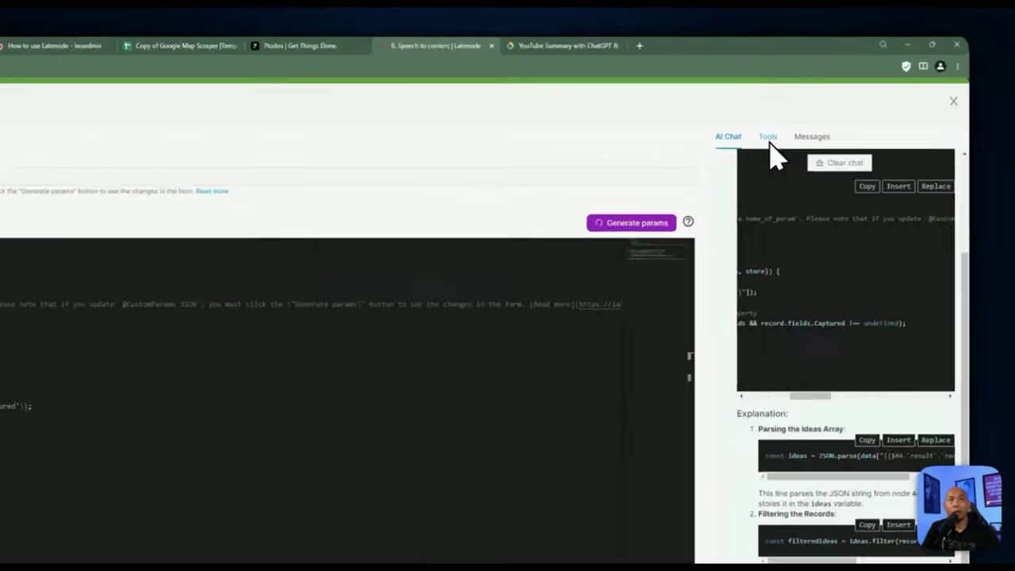
- Inspect both idea records in the JavaScript node's new output and check them against the table's Captured column and the filter code
click(859, 104)
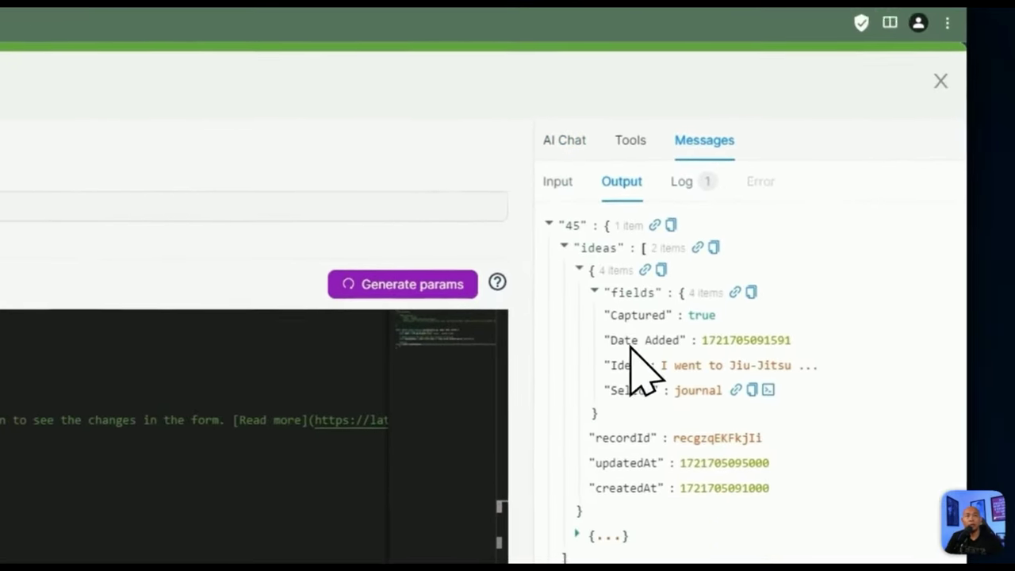
click(594, 274)
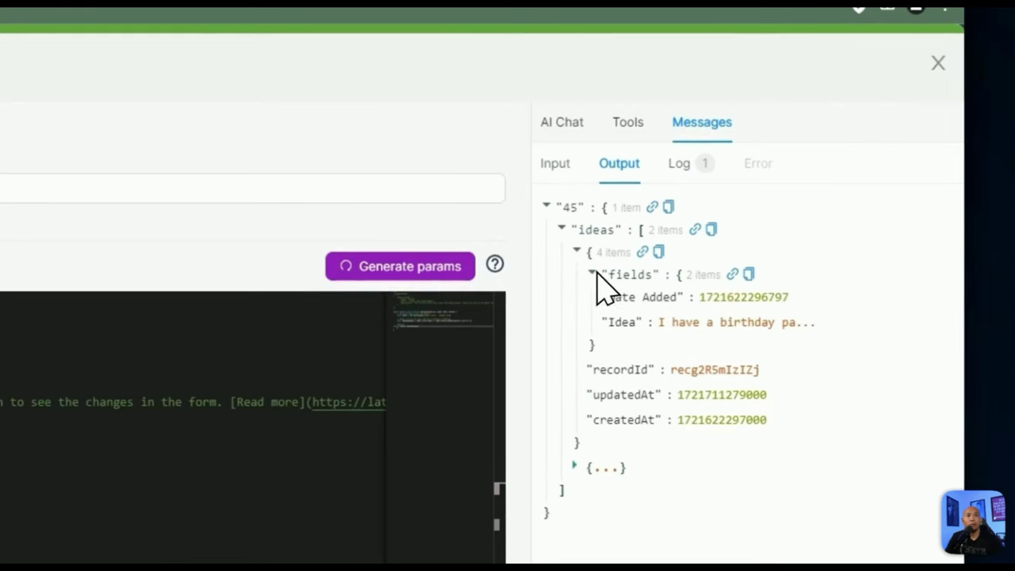
click(575, 468)
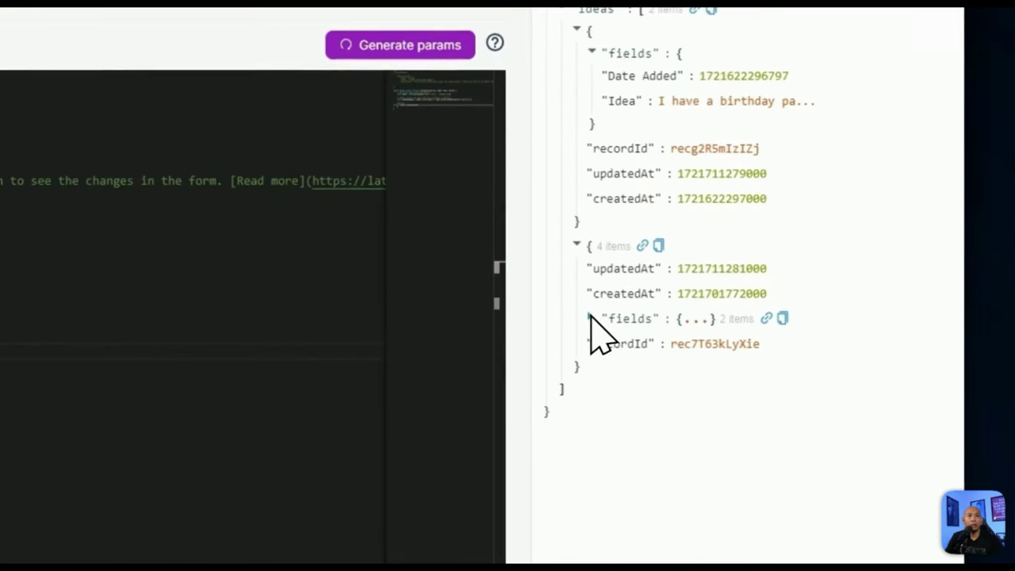
click(593, 540)
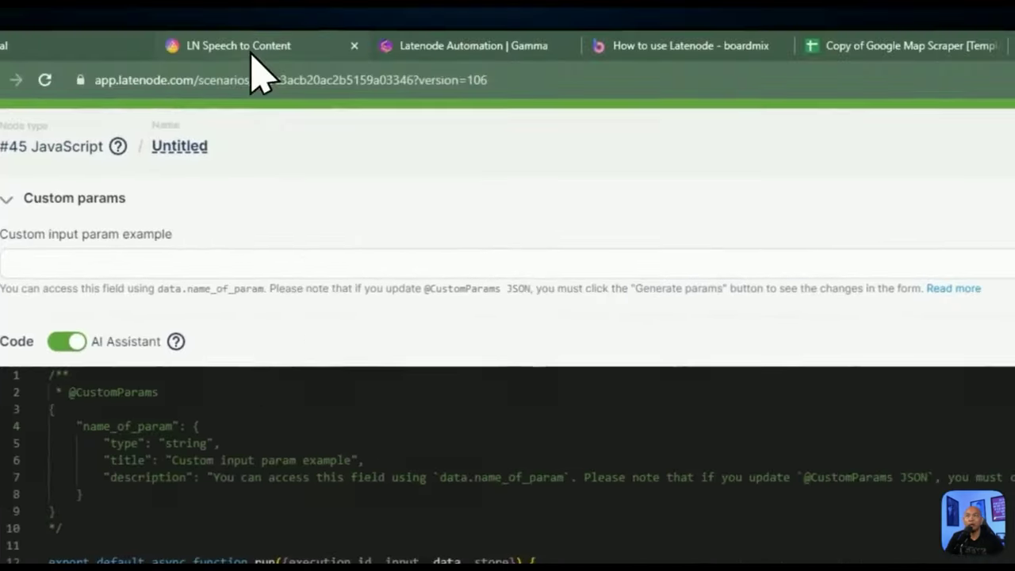
click(250, 49)
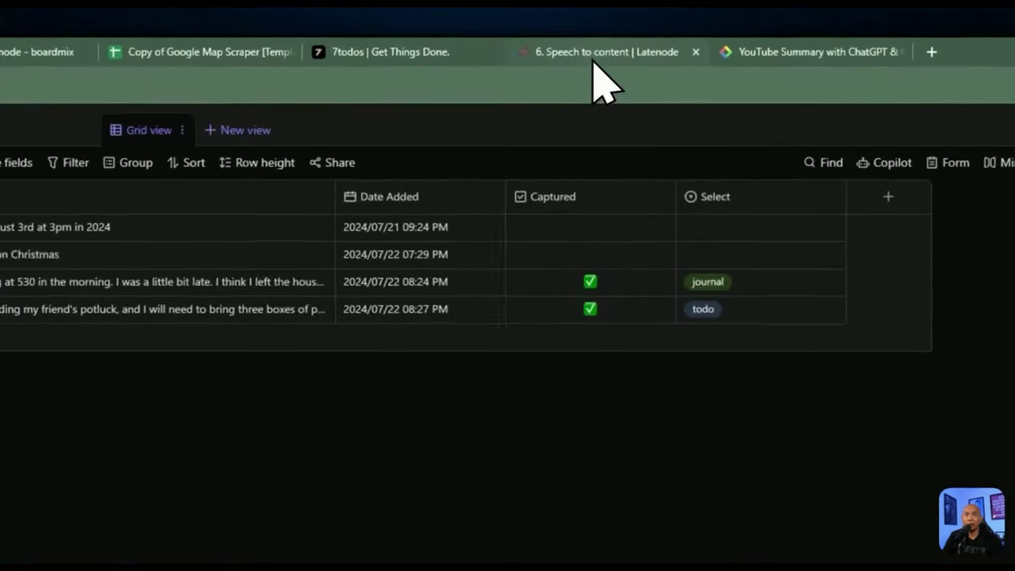
click(595, 63)
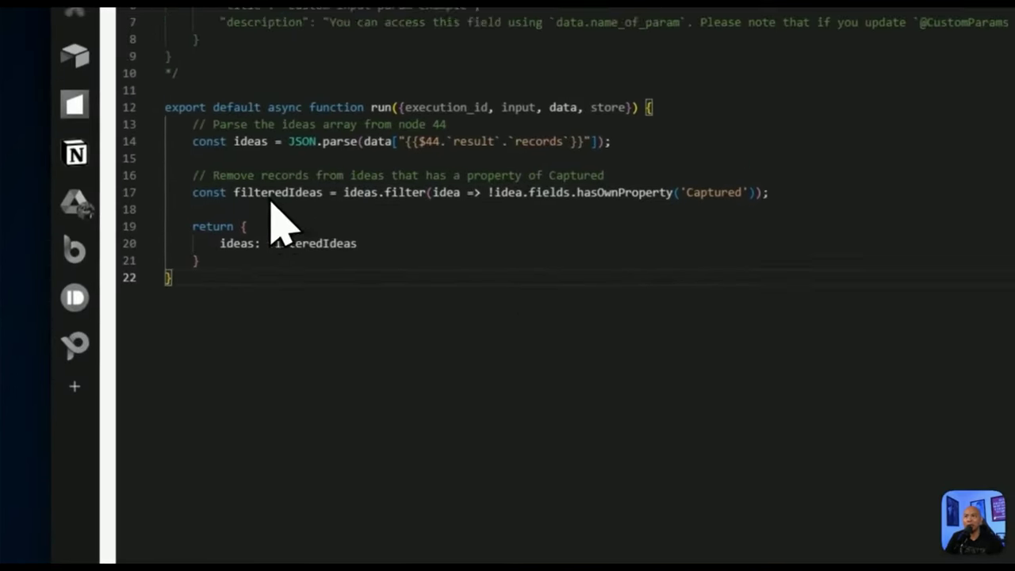
drag(121, 275, 171, 275)
click(448, 333)
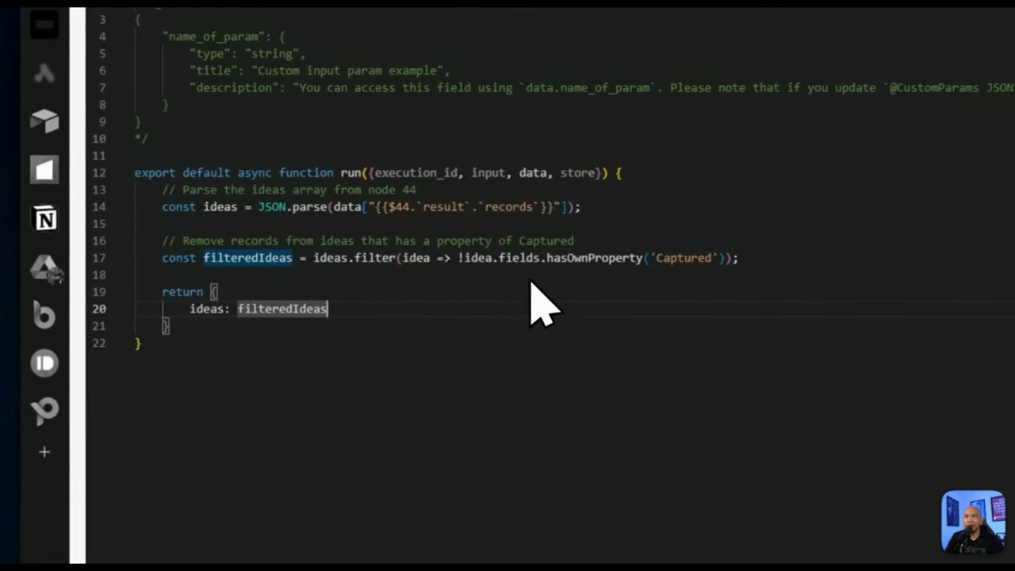
- Add an Iterator node after the JavaScript node in the scenario
double_click(545, 235)
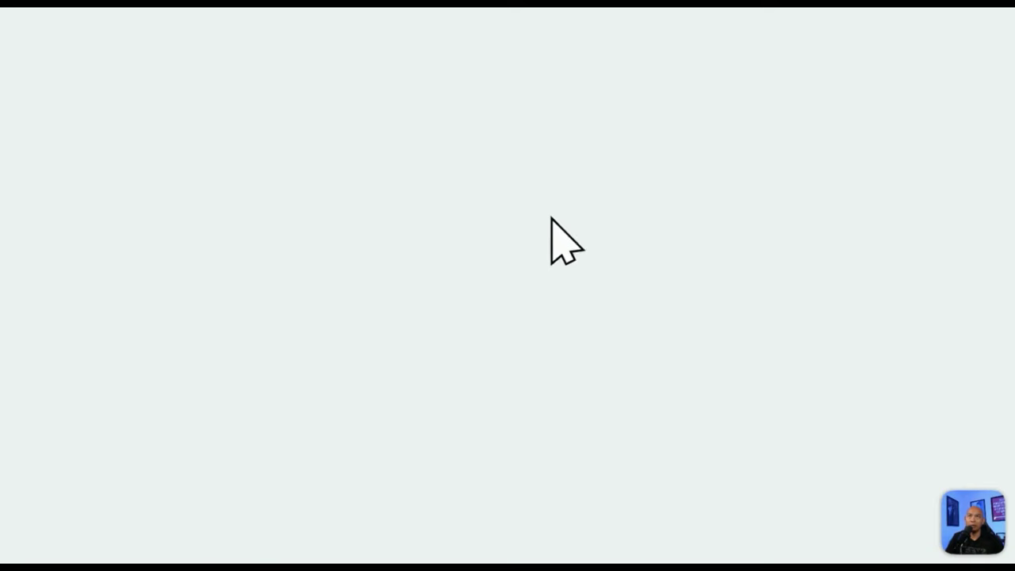
click(541, 234)
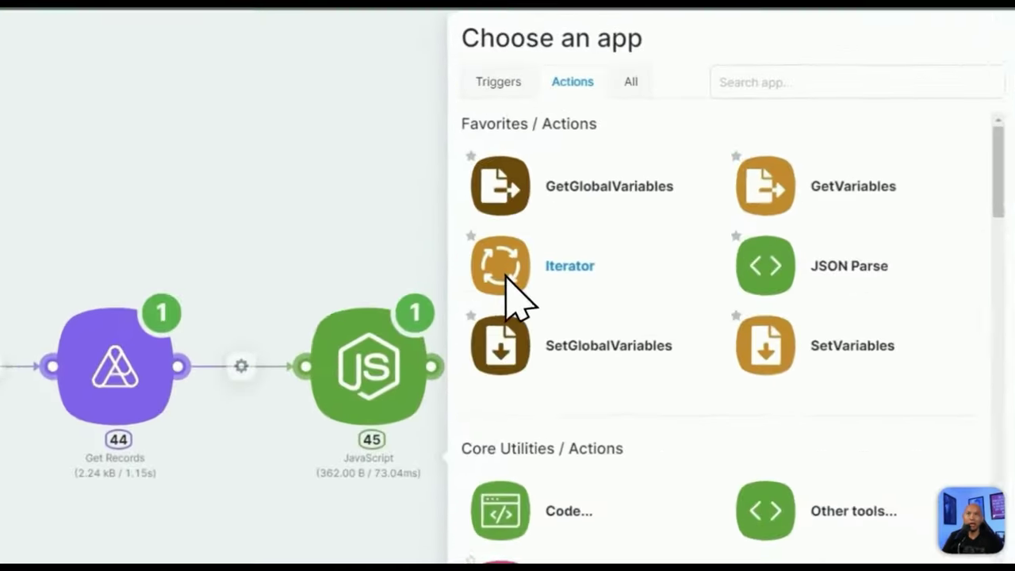
click(487, 181)
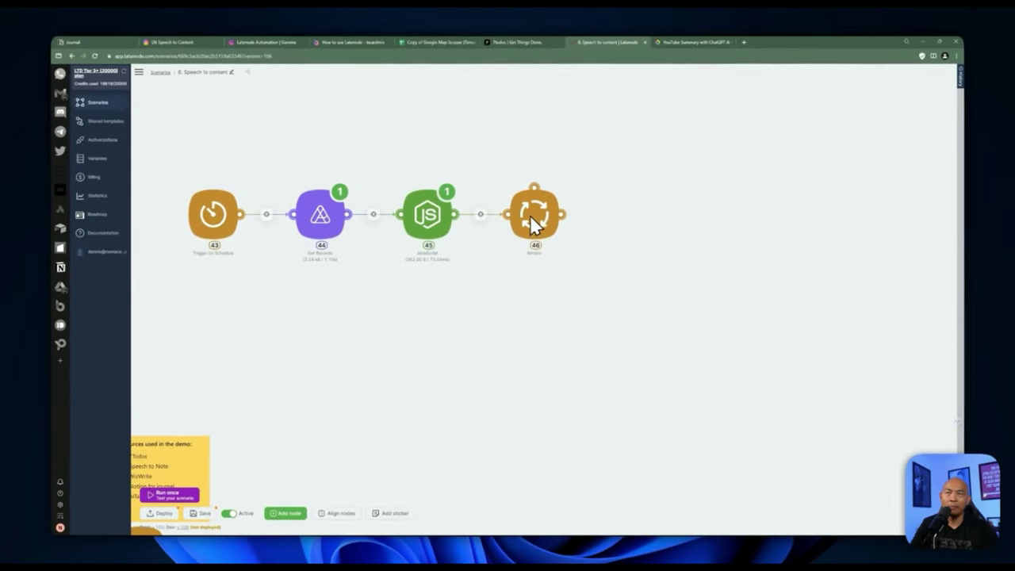
- Open the JavaScript node full screen and send its AI chat "I also would like to return the number of filtered ideas"
click(428, 215)
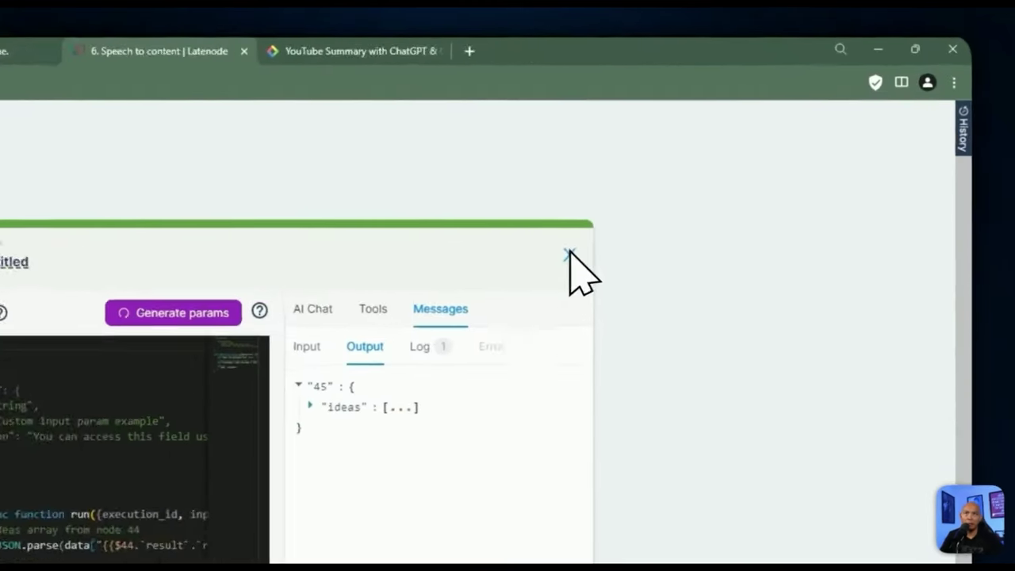
click(788, 132)
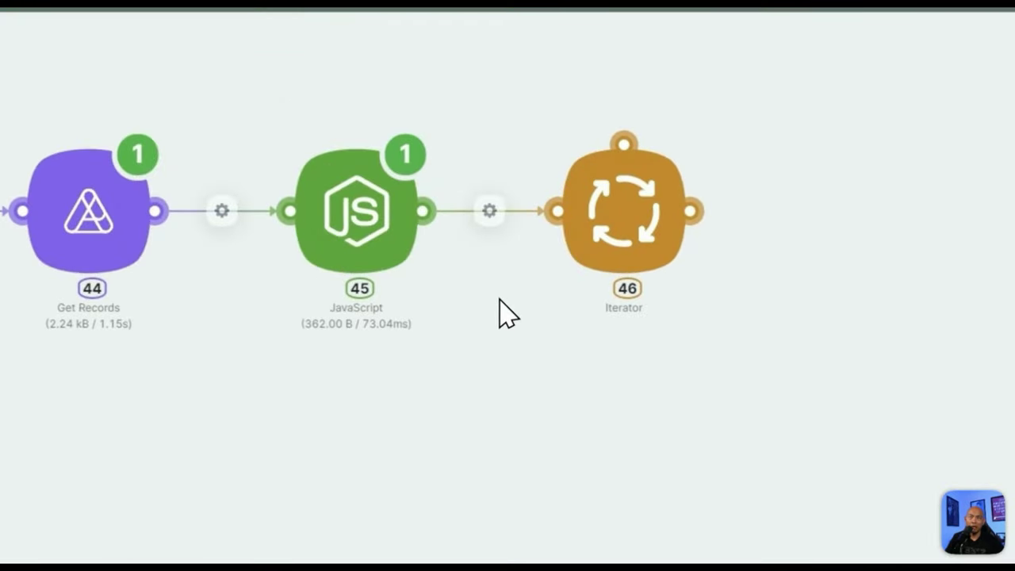
click(385, 224)
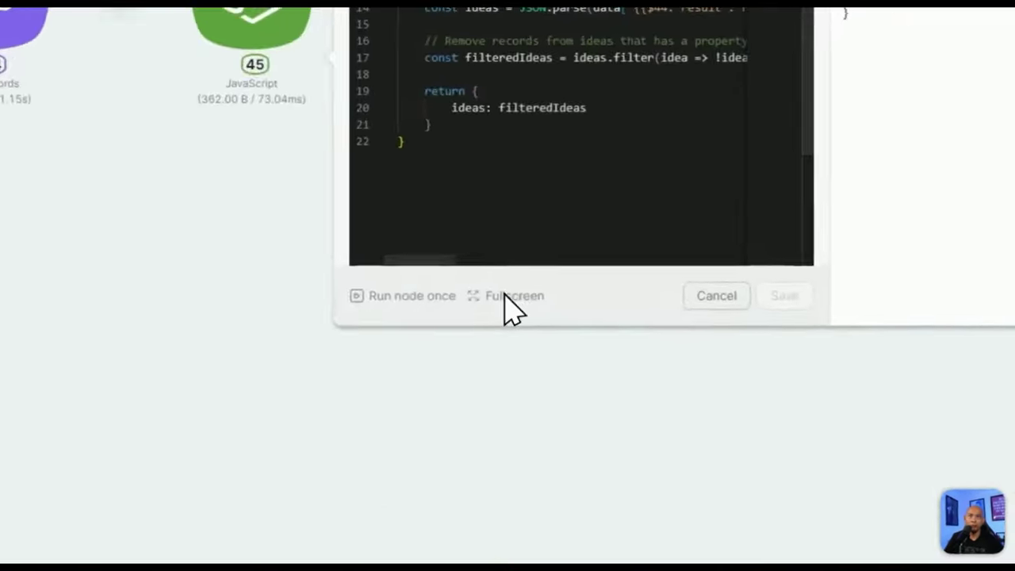
click(550, 270)
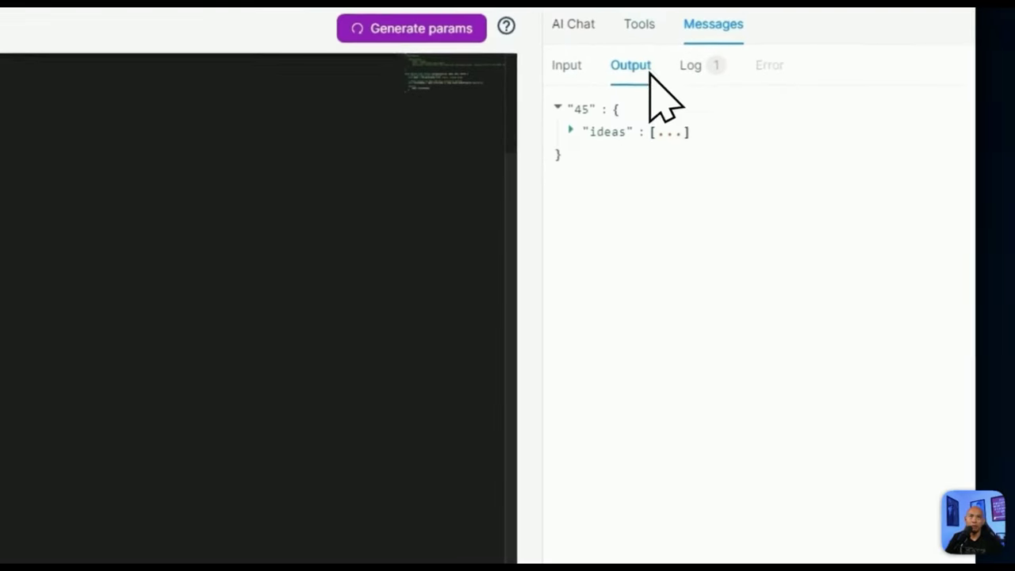
click(573, 24)
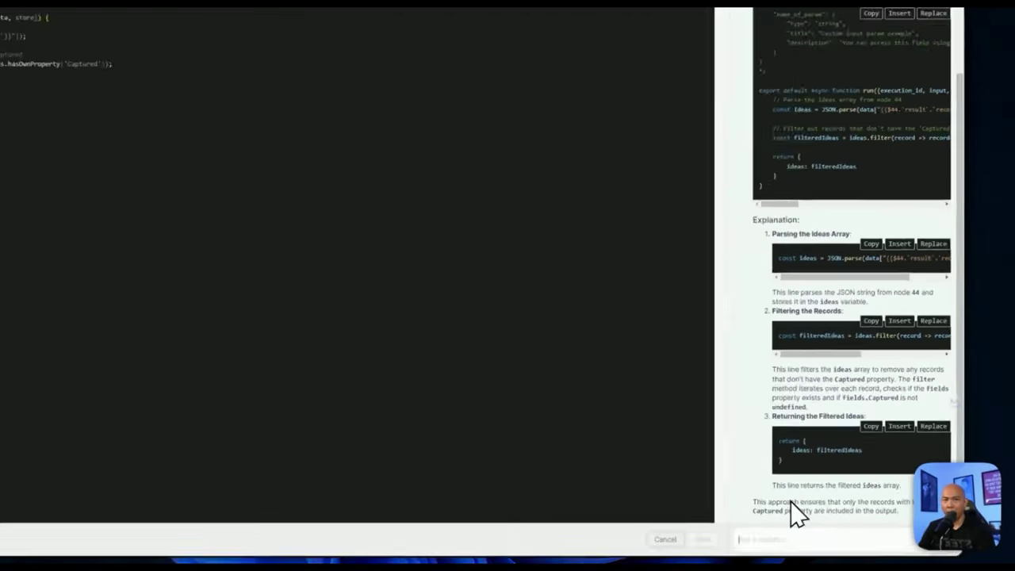
text(I also wa)
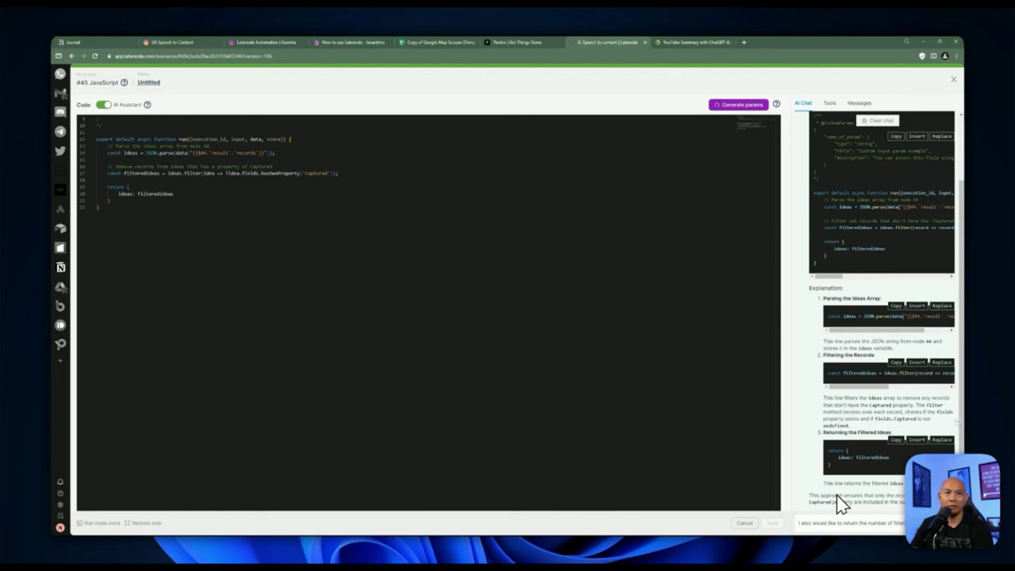
key(Return)
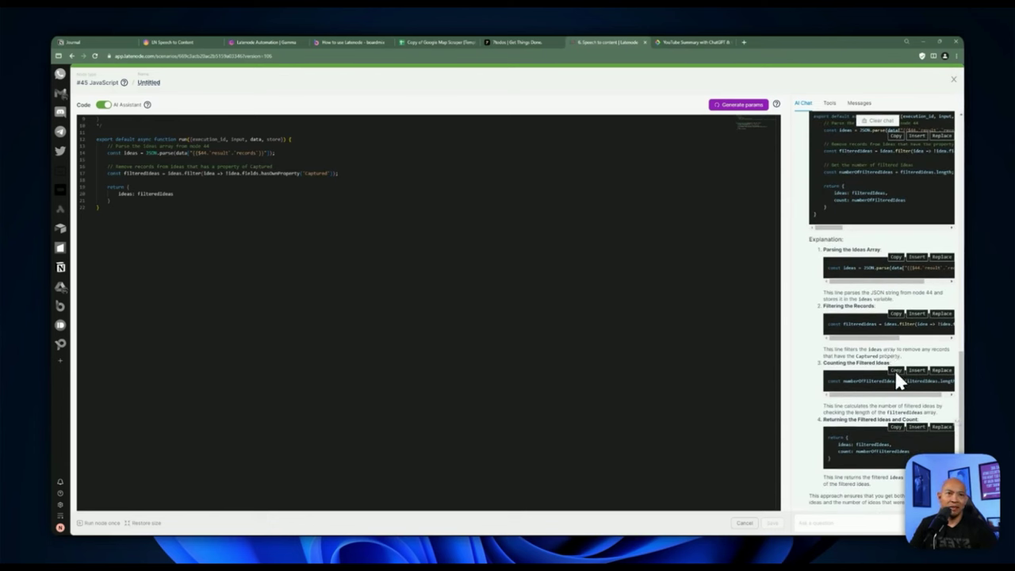
- Replace the node's code with the AI chat's updated version that also returns numberOfFilteredIdeas as count
scroll(865, 321, up, 2)
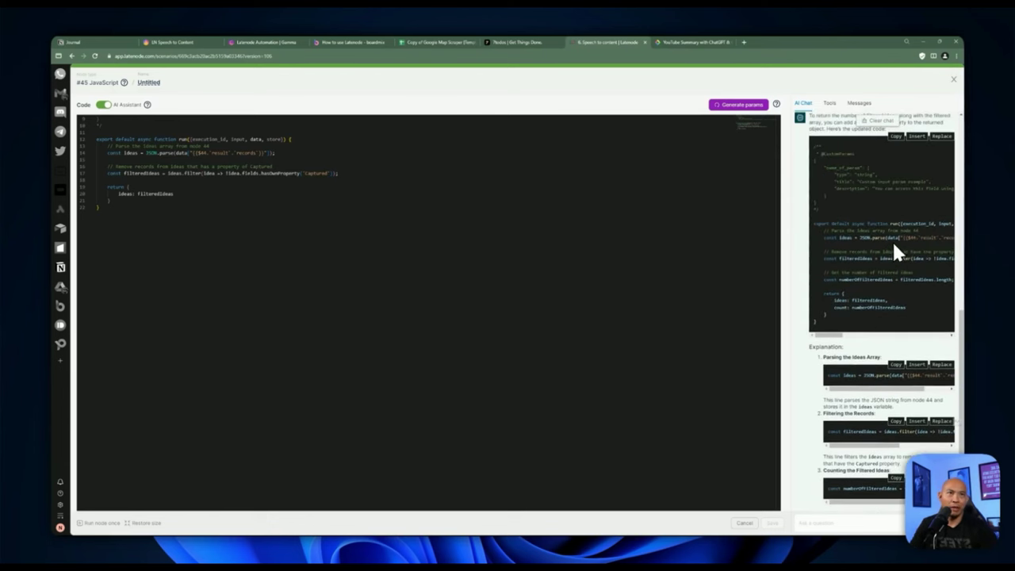
scroll(892, 246, up, 1)
scroll(892, 283, up, 1)
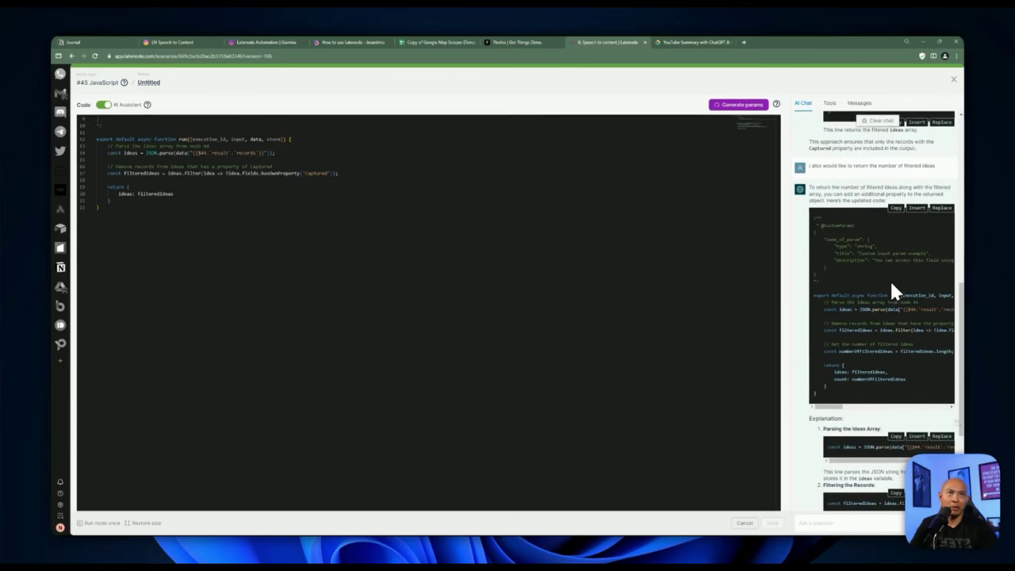
click(941, 208)
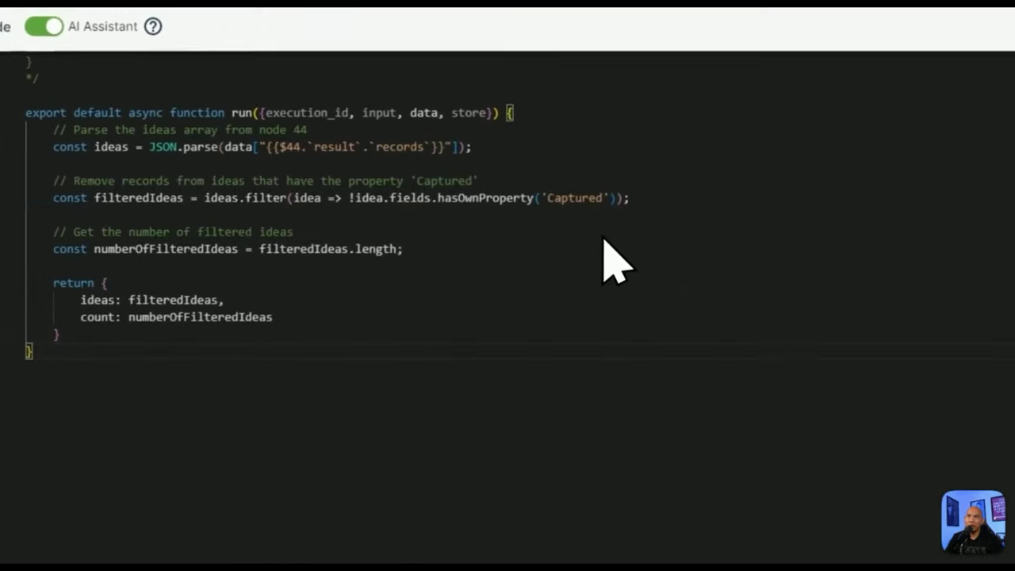
- Check the parsing, filtering, length and count lines of the updated JavaScript code and save the node
drag(766, 49, 108, 14)
drag(111, 169, 111, 140)
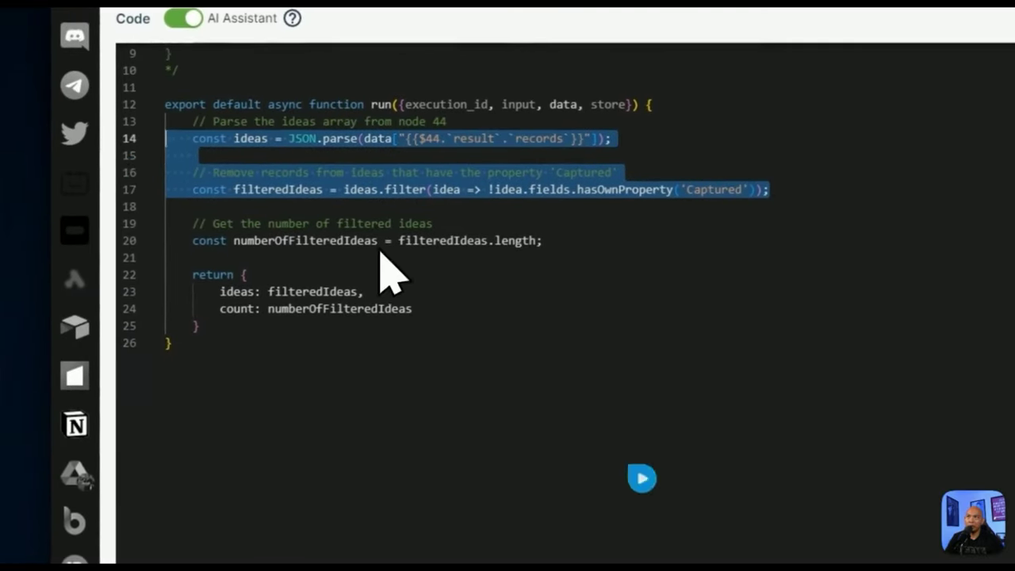
drag(572, 262, 127, 239)
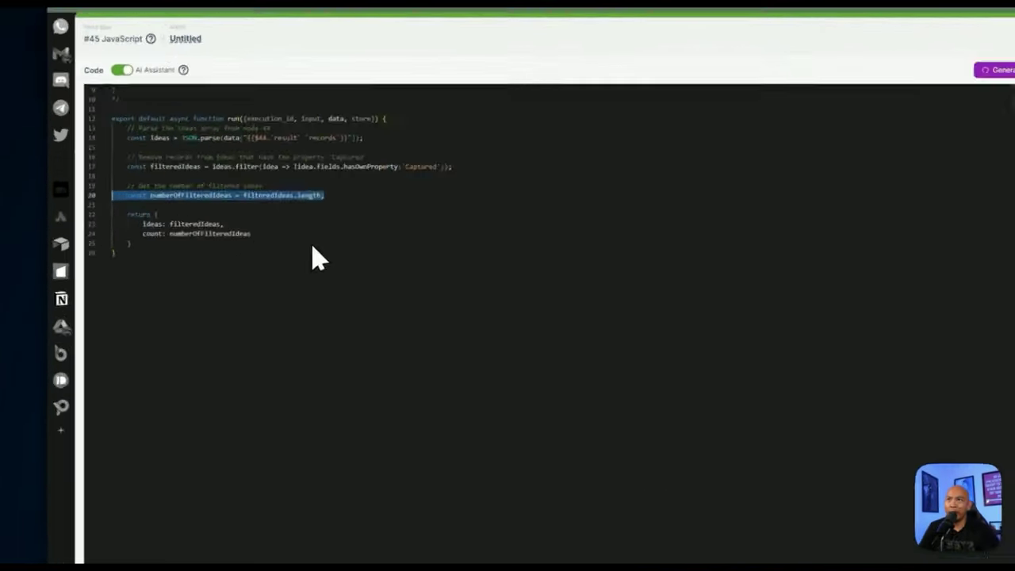
click(230, 231)
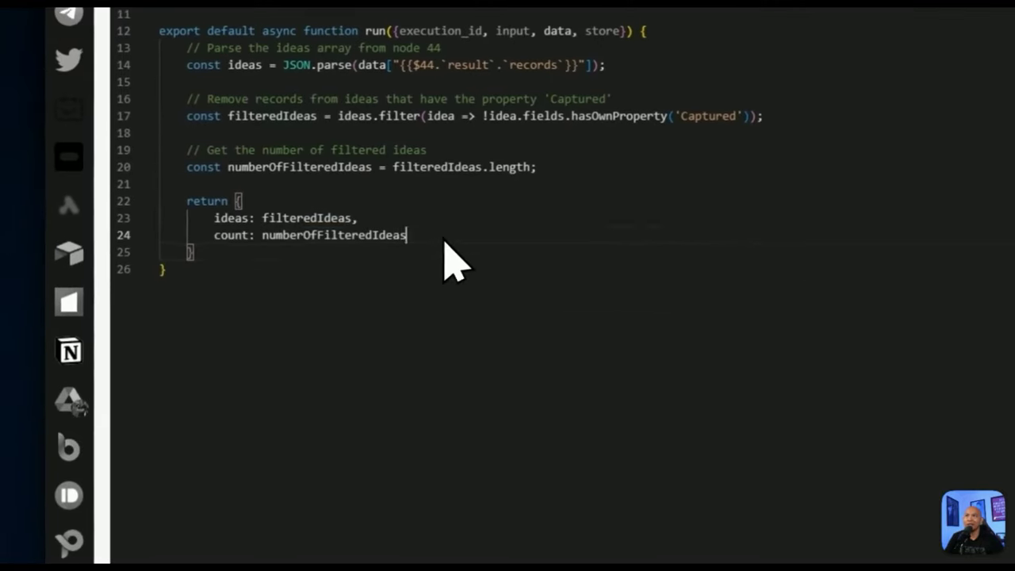
drag(416, 233, 136, 232)
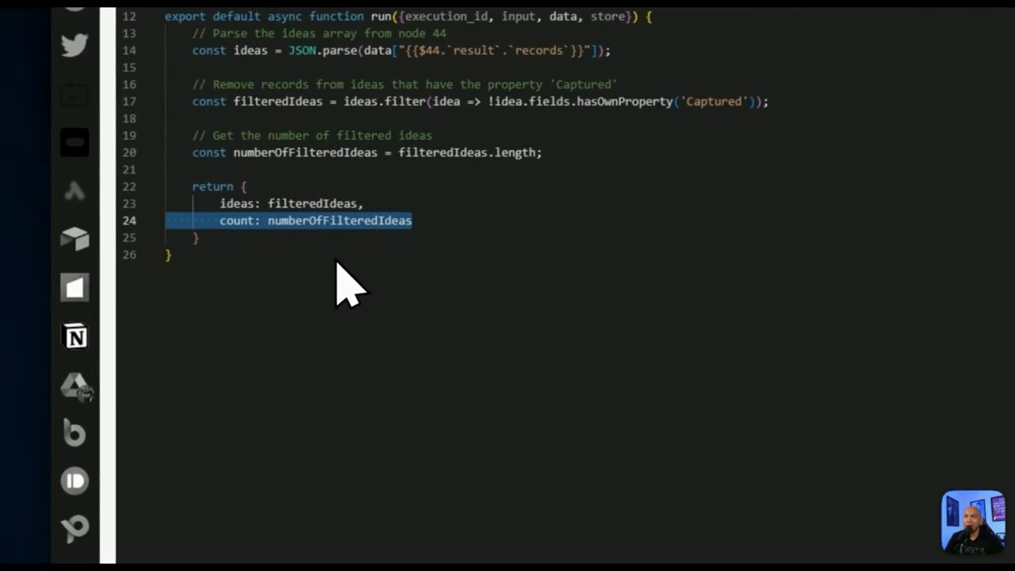
click(225, 203)
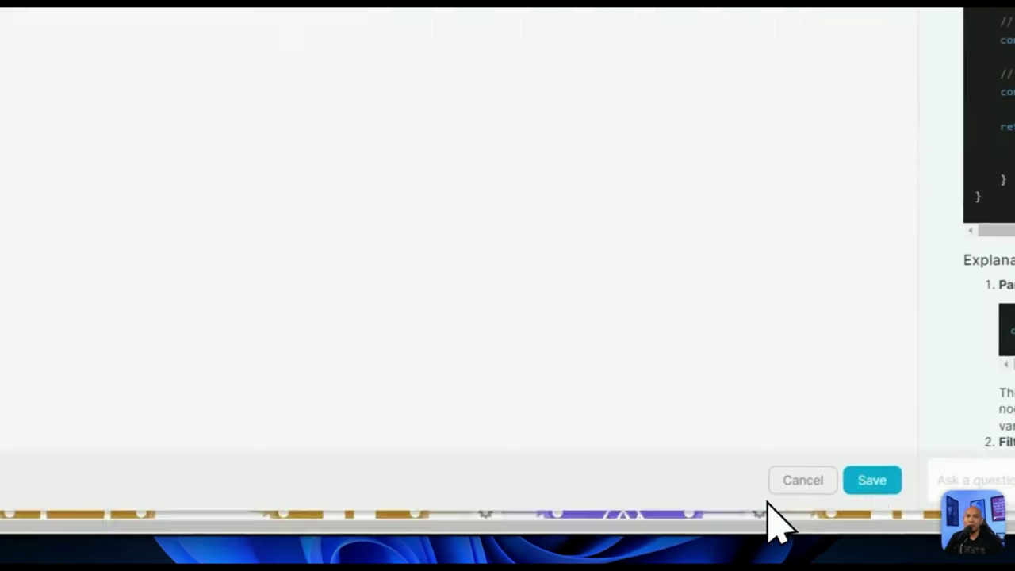
click(771, 522)
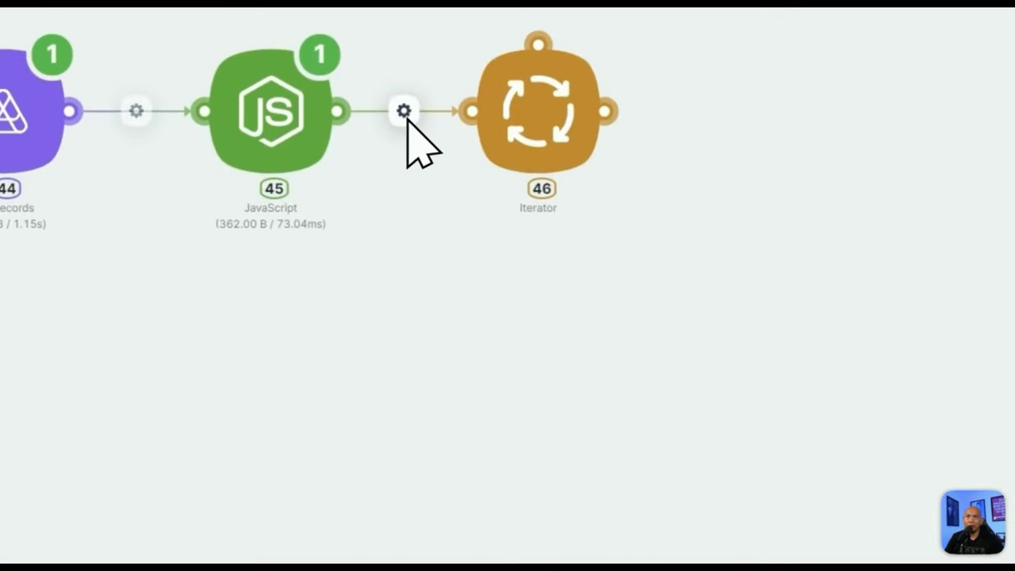
- Label the filter between the JavaScript node and the Iterator "ensure that there's records to process"
click(405, 115)
click(417, 160)
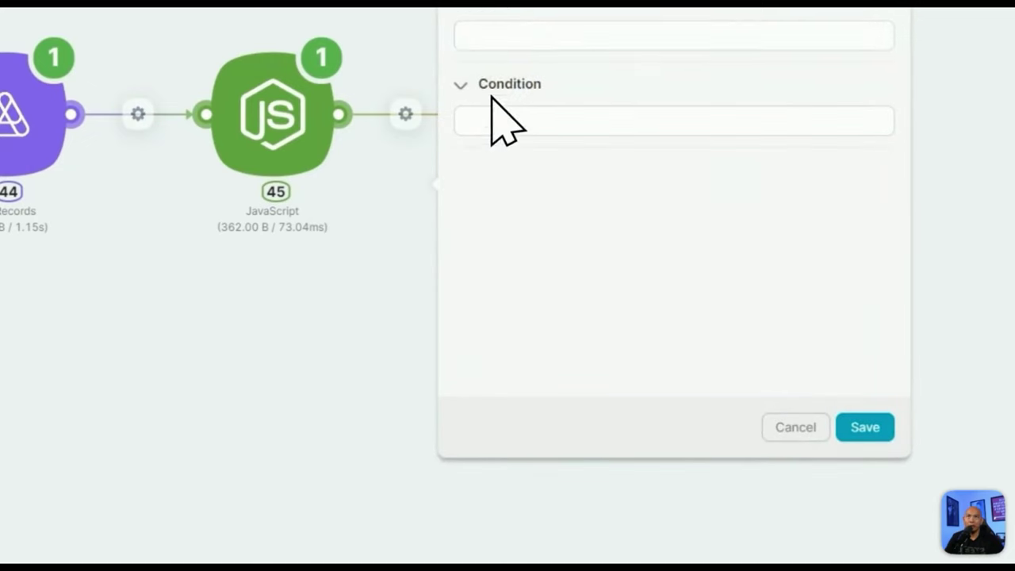
click(492, 39)
text(sm)
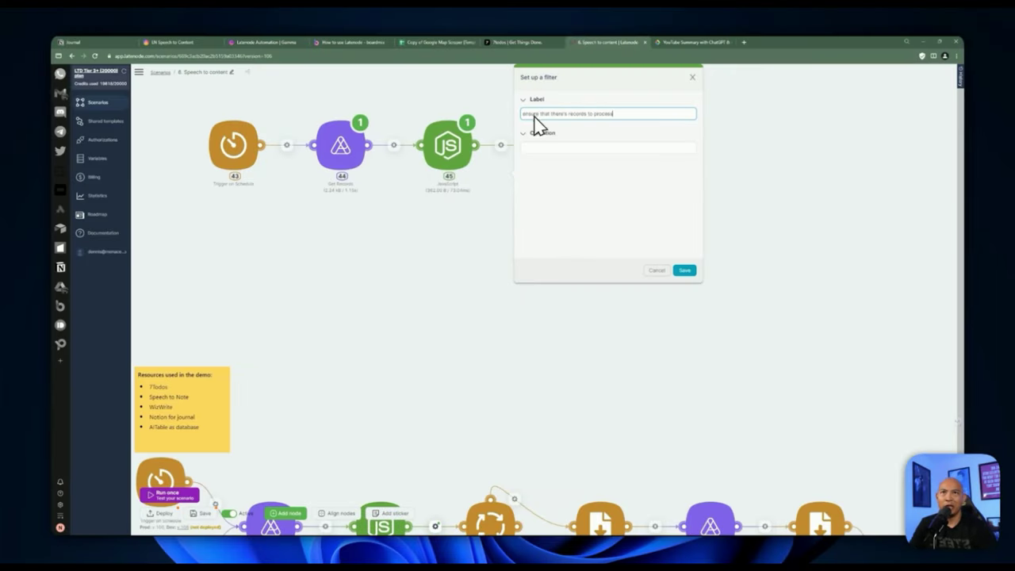
click(535, 149)
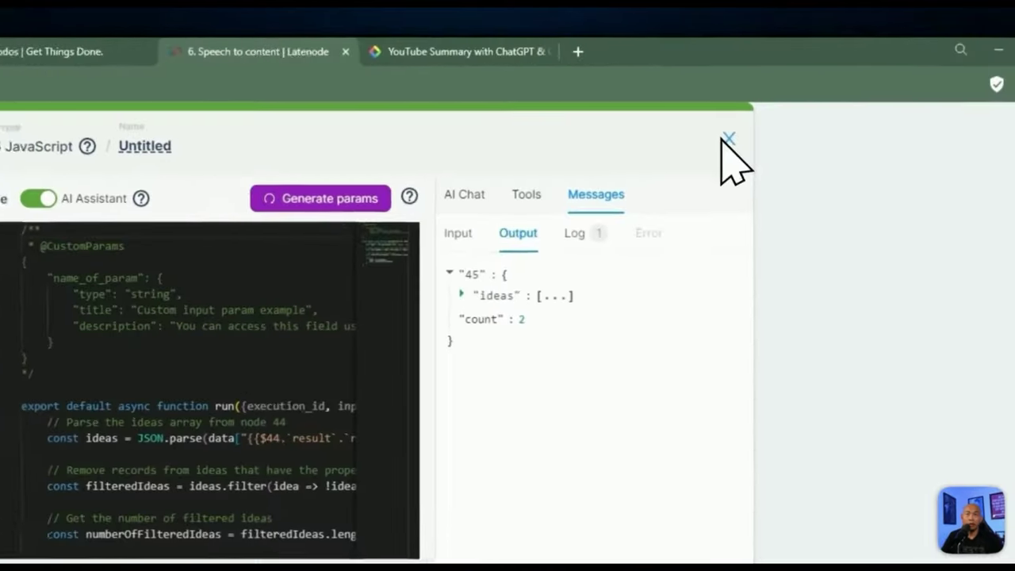
- Set the condition of the filter before the Iterator to the JavaScript node's count greater than 0 and save it
click(807, 79)
click(557, 147)
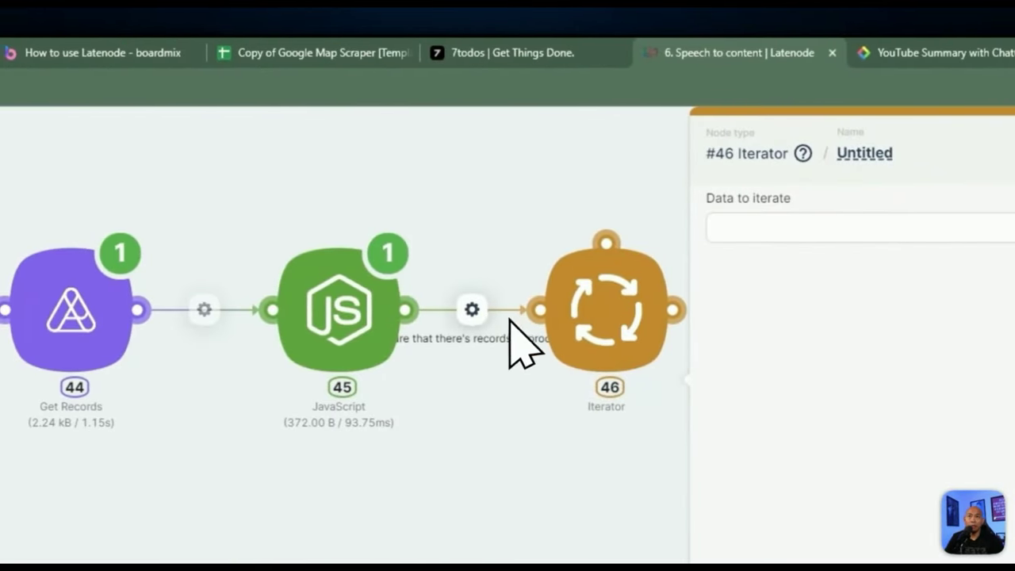
click(472, 313)
click(470, 356)
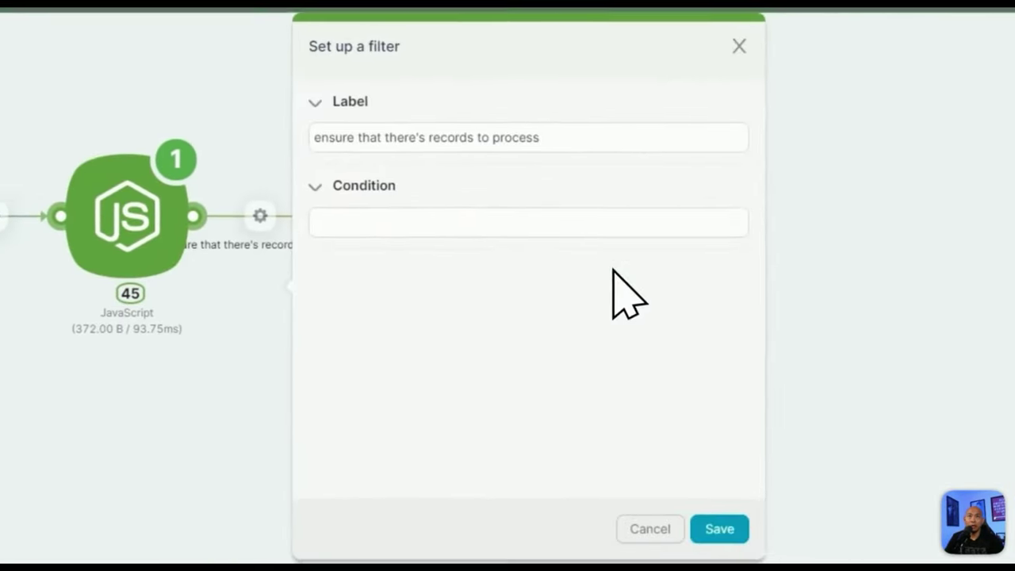
click(696, 320)
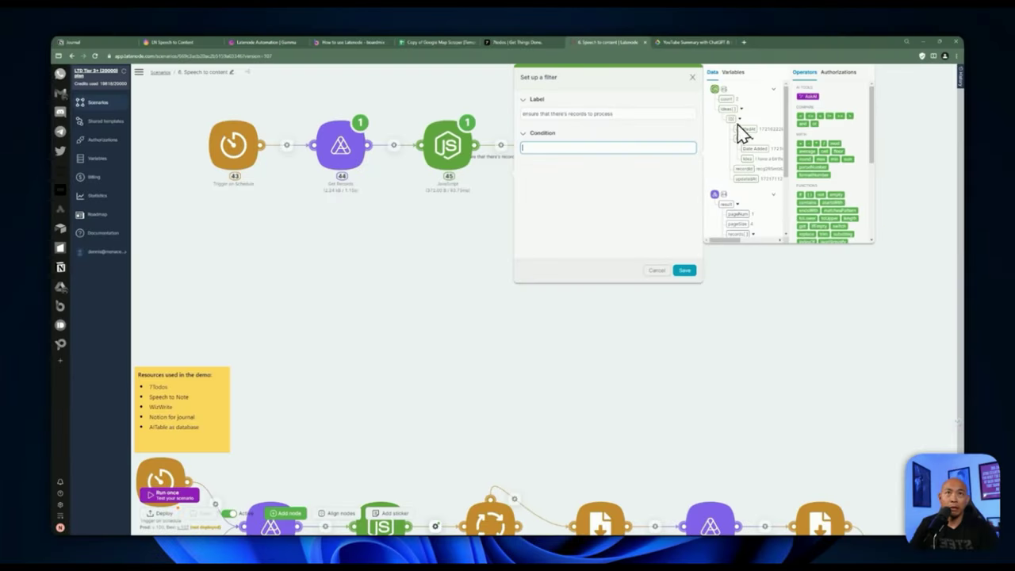
click(725, 98)
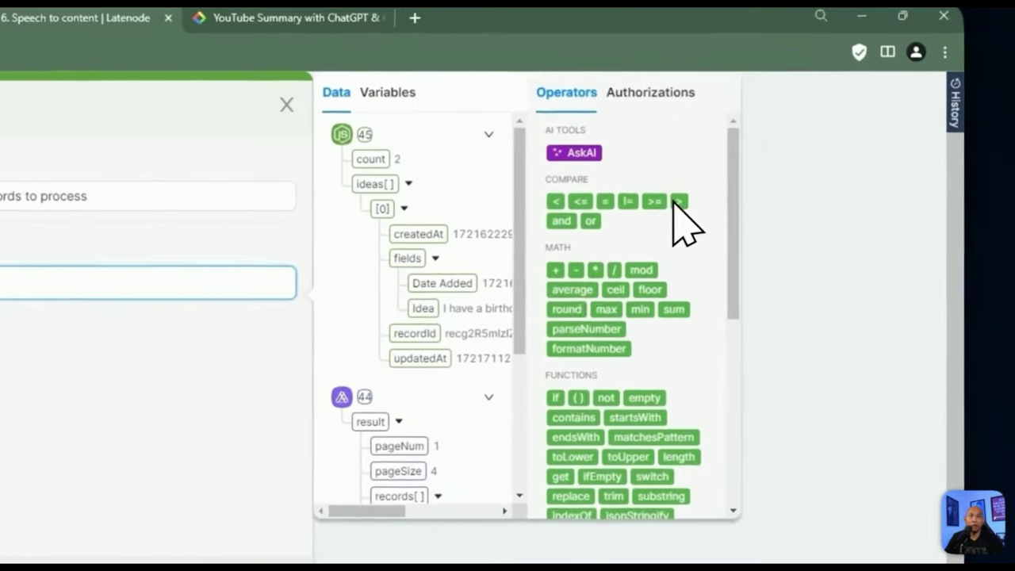
click(849, 116)
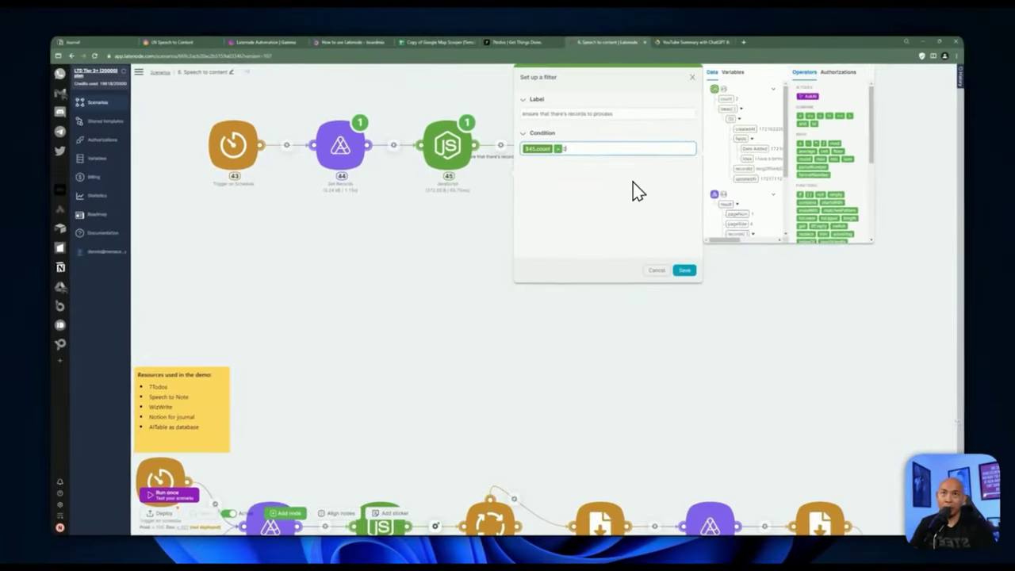
key(Return)
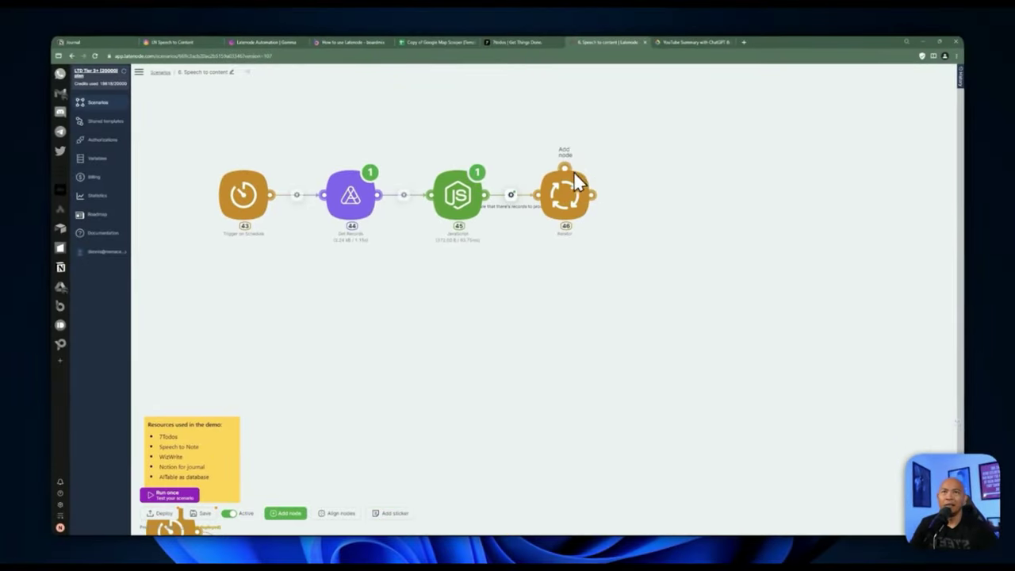
- Examine the existing flow's Set speechText nodes and how the Analyze content node's user prompt uses the speechText variable
scroll(607, 344, down, 2)
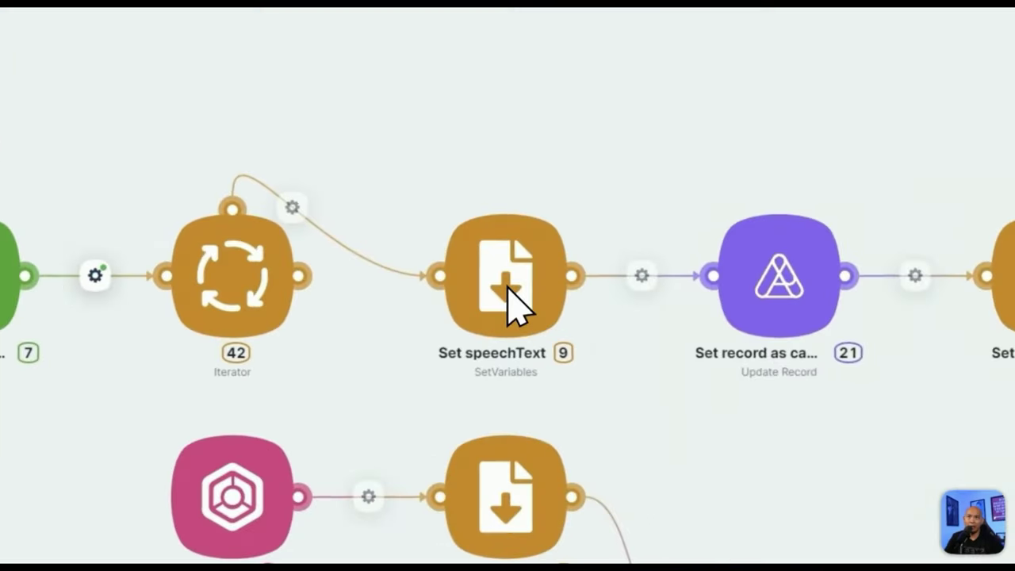
click(441, 335)
drag(680, 185, 609, 184)
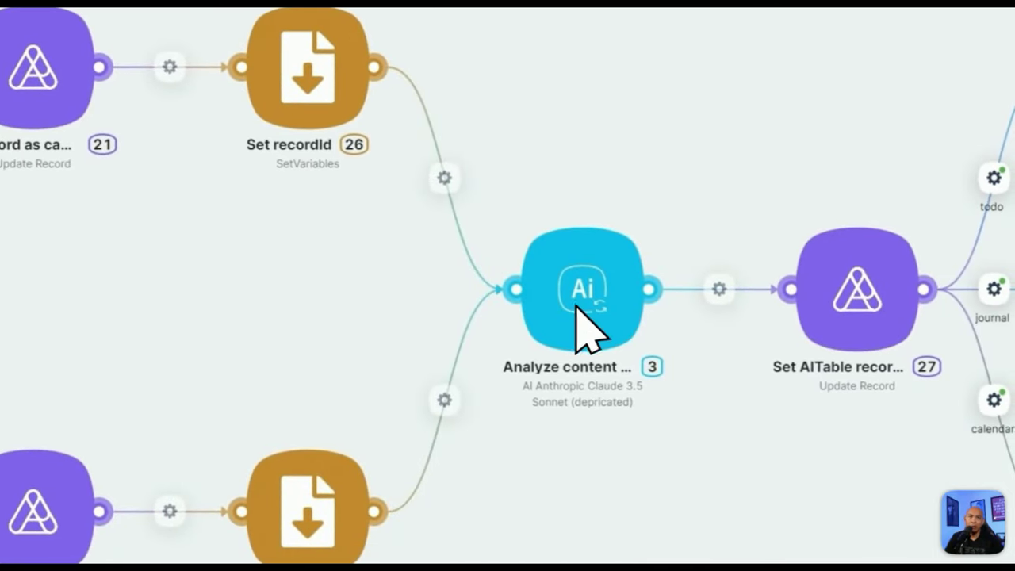
click(564, 295)
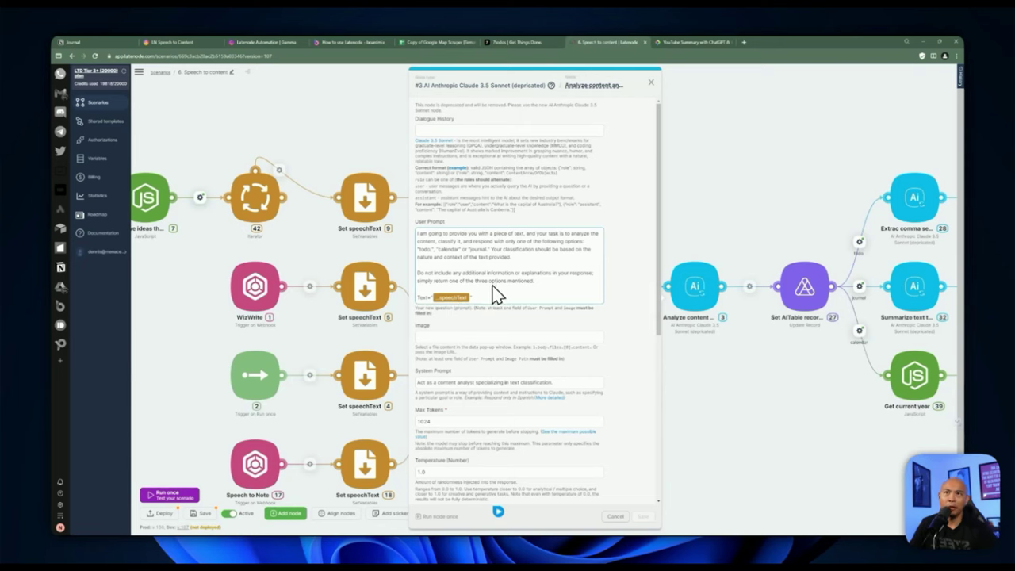
- Set the Iterator's data to iterate to $45.ideas and inspect the value in its run output
click(670, 261)
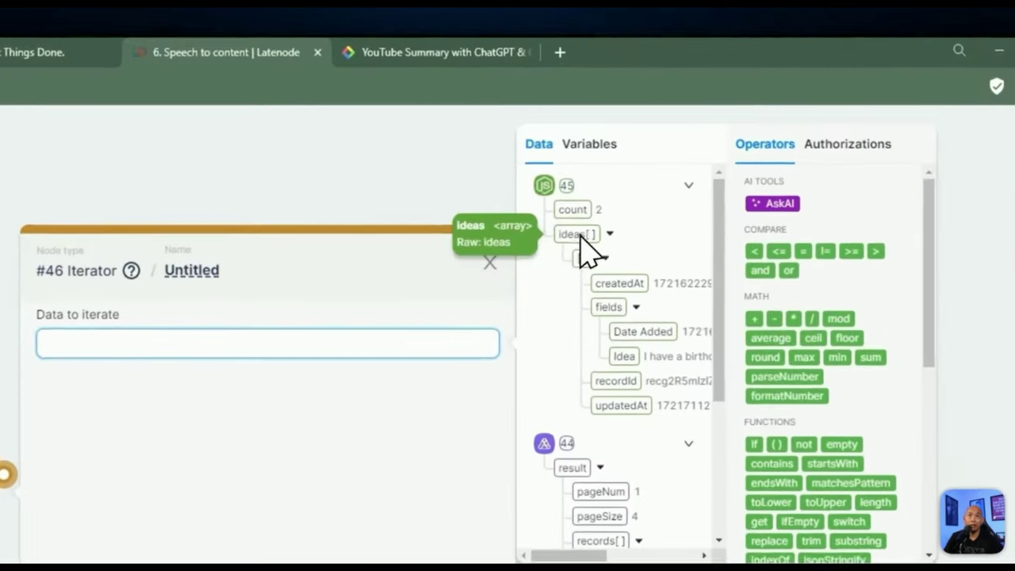
click(750, 117)
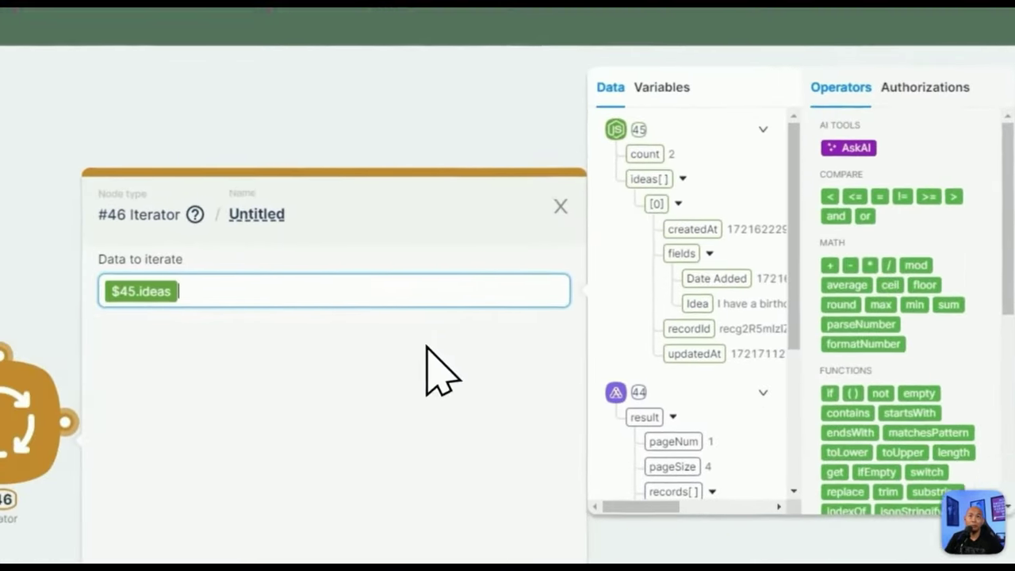
click(487, 365)
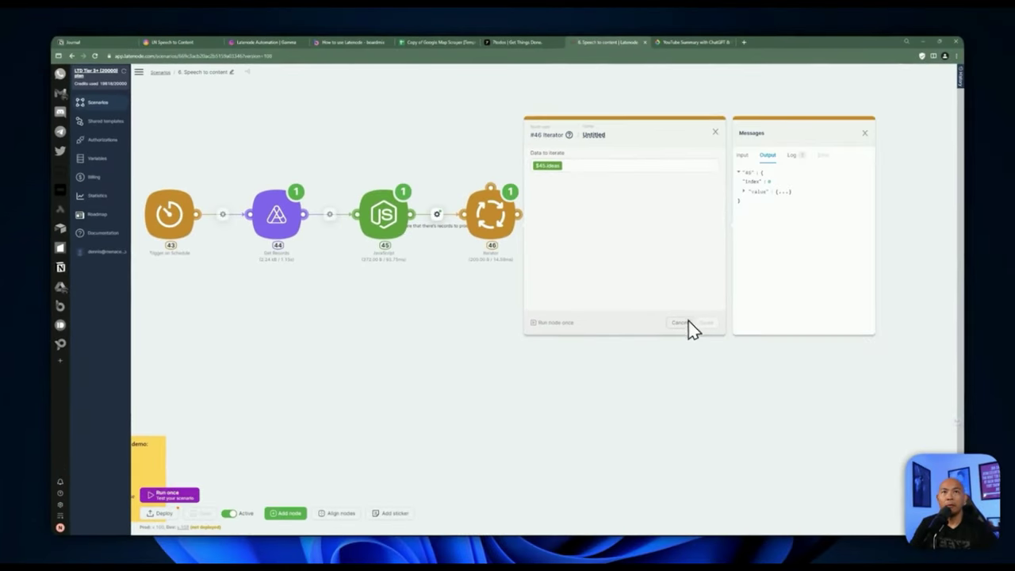
click(753, 191)
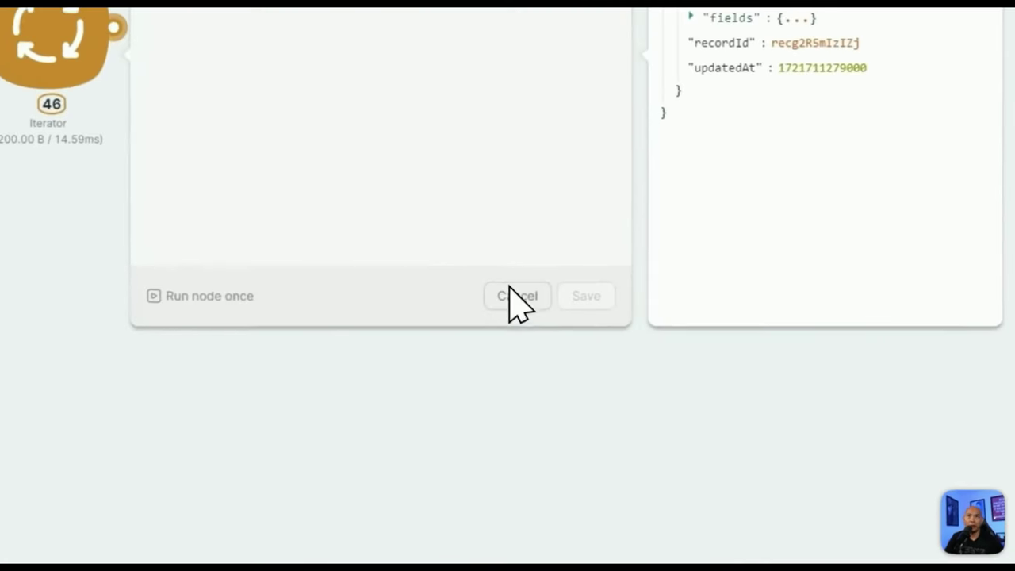
click(680, 322)
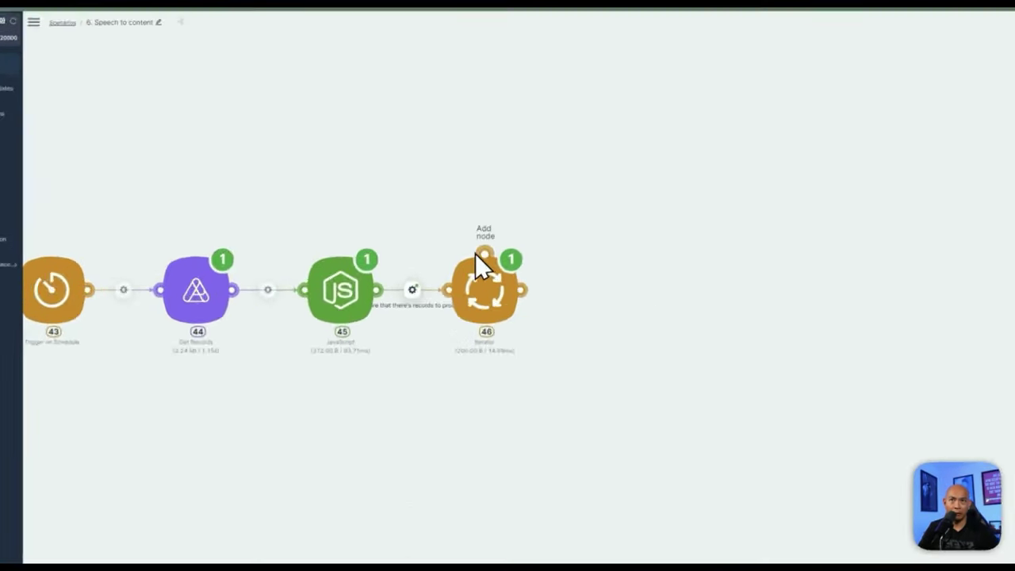
- Add a SetVariables node to the Iterator's loop branch, placed above and beyond the Iterator
drag(474, 243, 492, 195)
drag(497, 271, 568, 334)
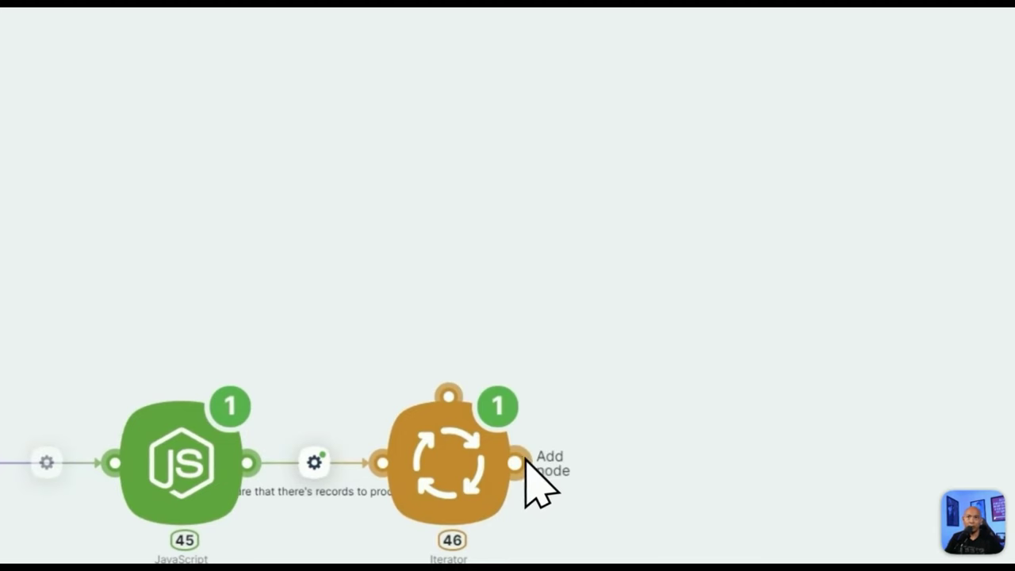
drag(517, 463, 638, 482)
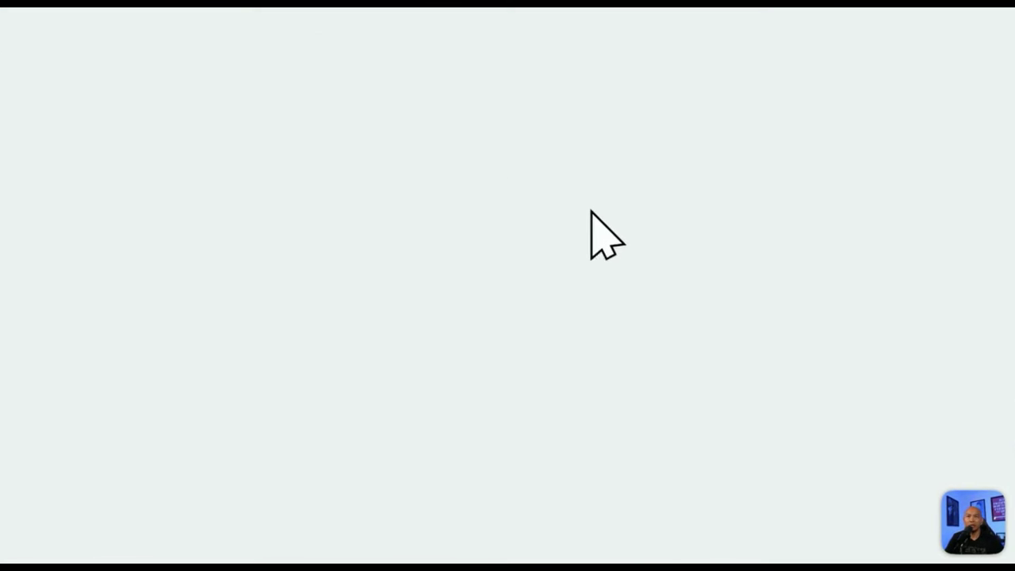
click(401, 340)
click(564, 158)
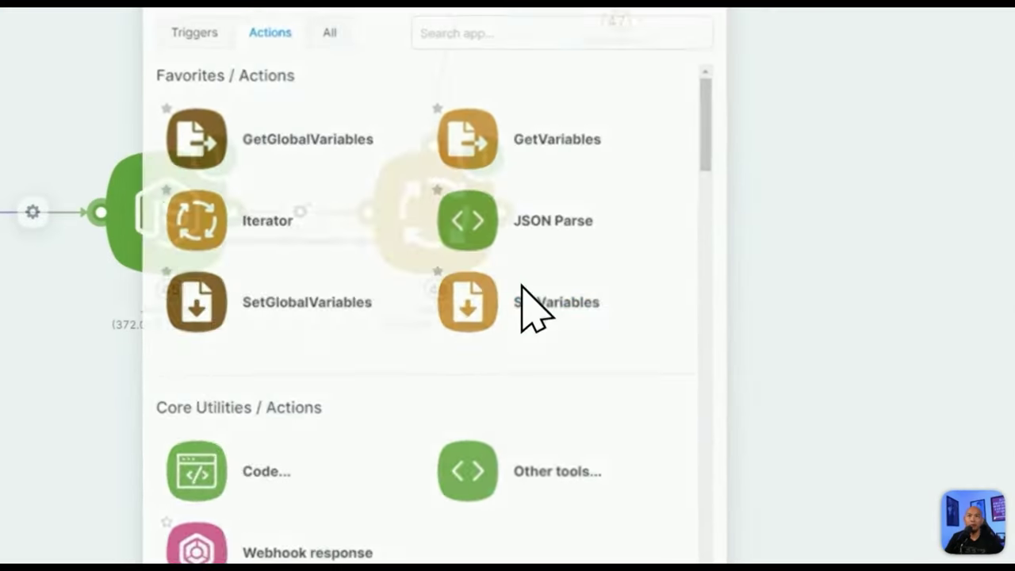
click(488, 300)
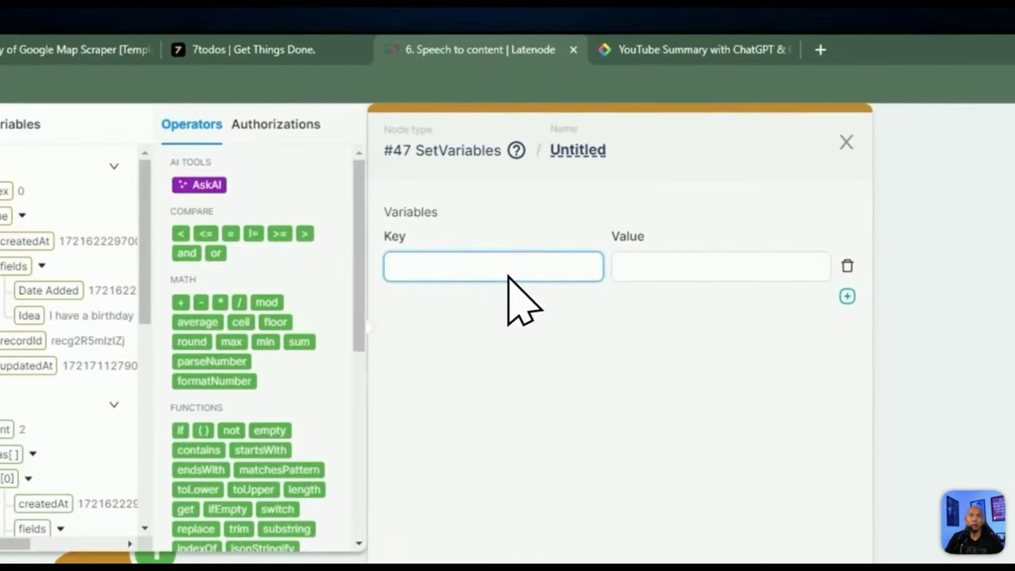
- Define the variable speechText in the SetVariables node with the Iterator's $46.value.fields.Idea as value and save it
text(speechText)
key(Tab)
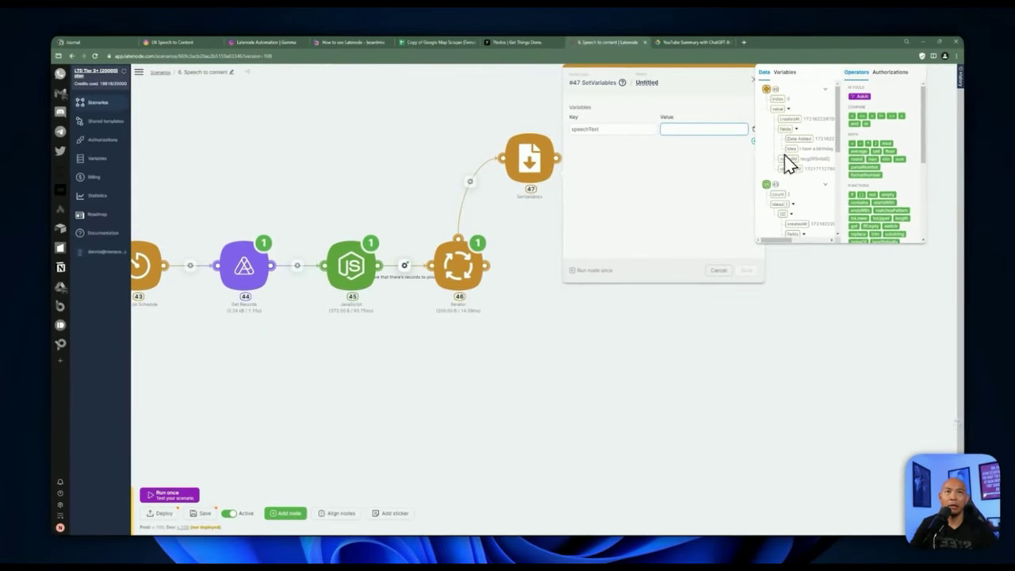
click(796, 149)
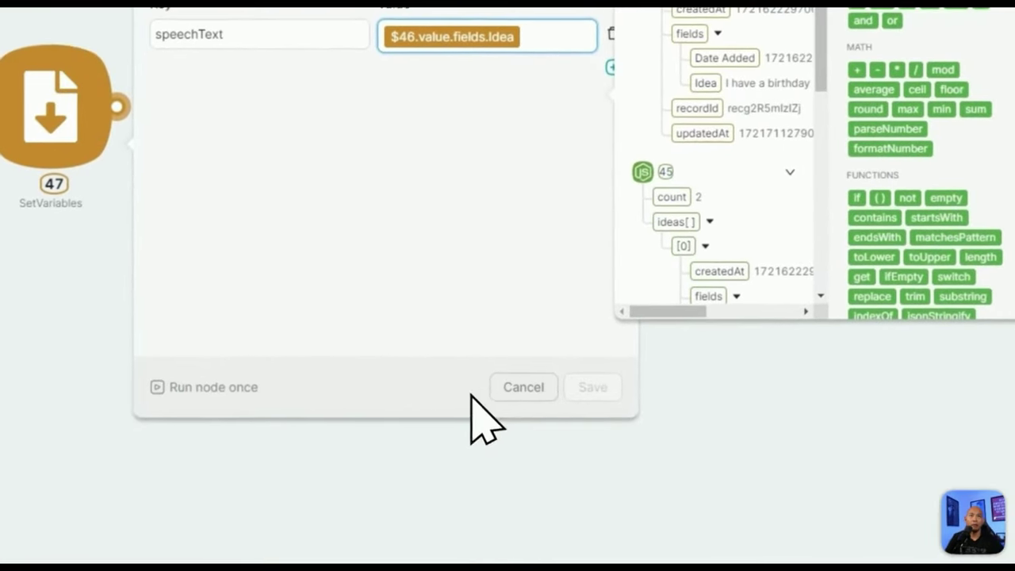
click(569, 387)
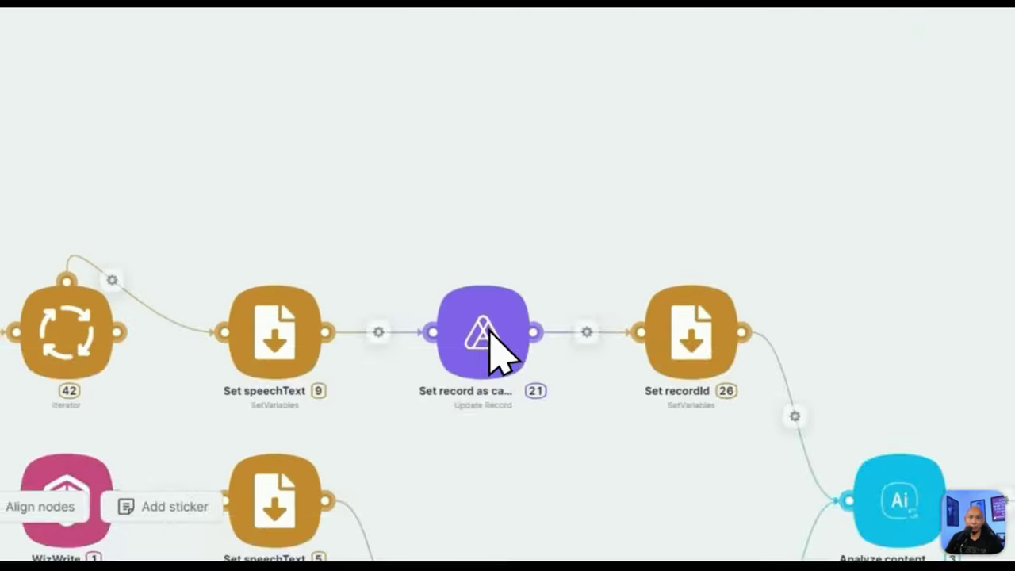
- Check the existing flow's Set record as captured node and add an AITable Update Record node after the new SetVariables node
click(489, 333)
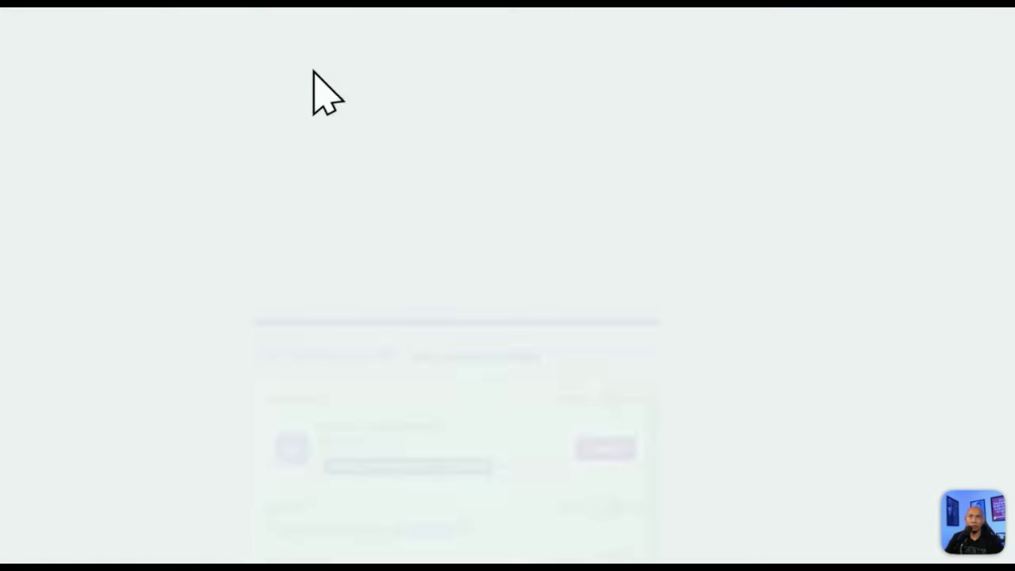
click(445, 187)
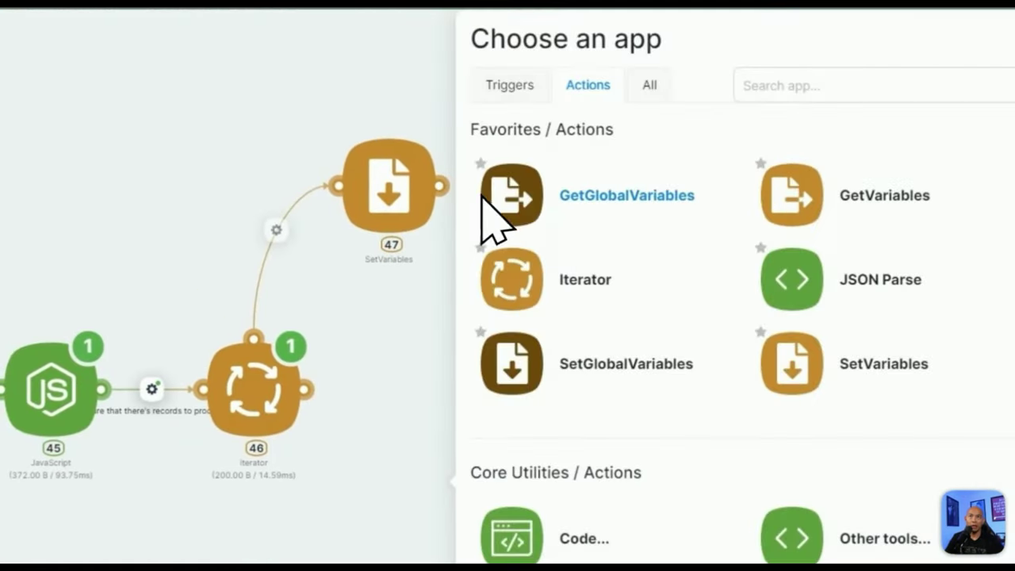
click(805, 91)
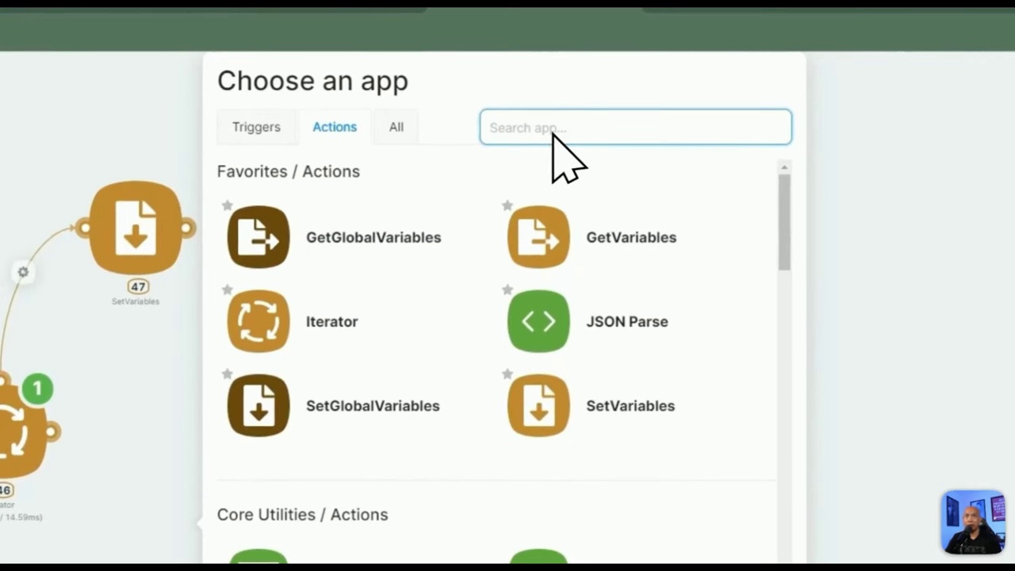
text(ait)
click(326, 416)
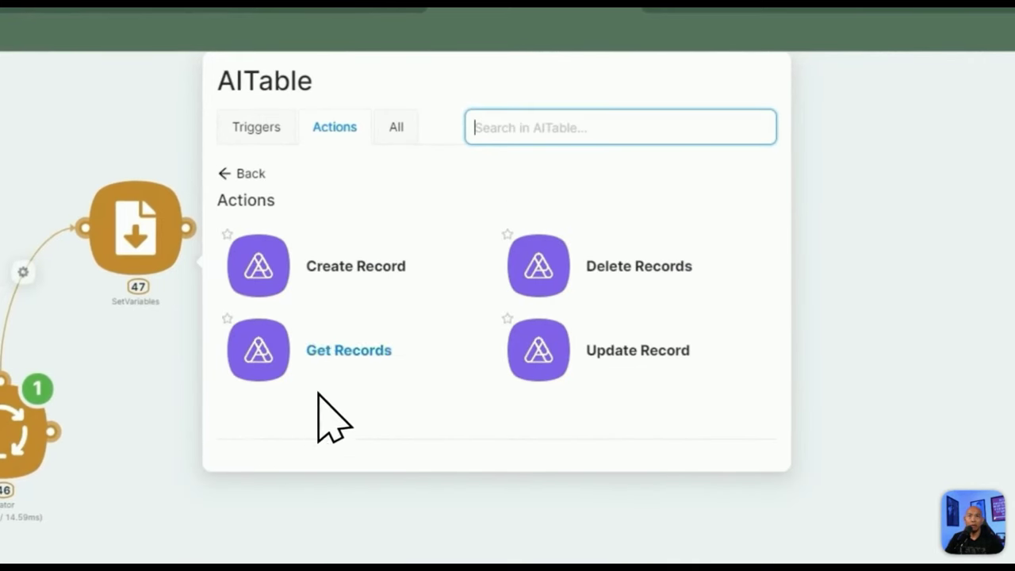
click(600, 363)
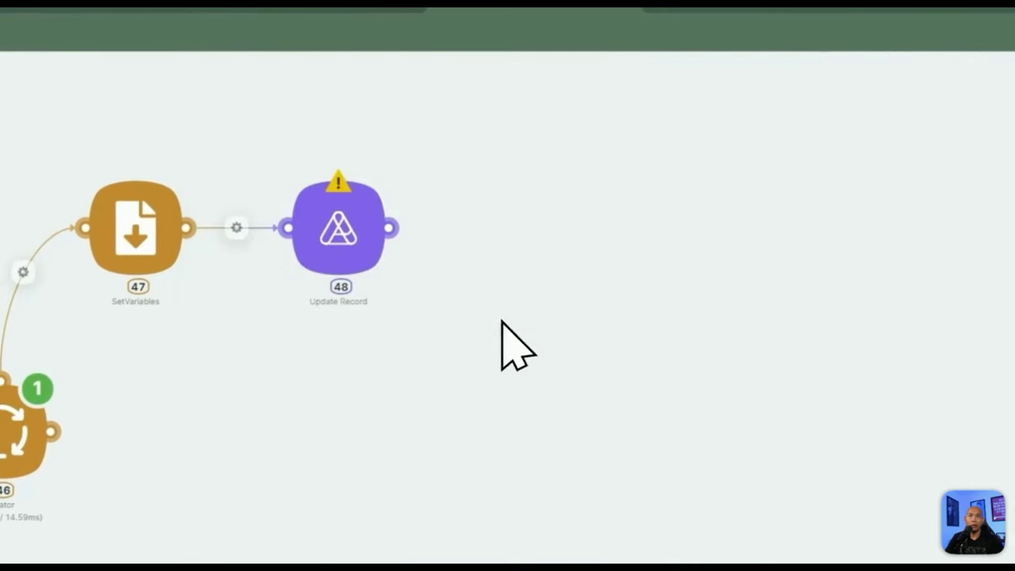
- Connect the new Update Record node to the existing AITable authorization, selecting its listed space and the LN Speech to Content datasheet
click(353, 242)
click(632, 252)
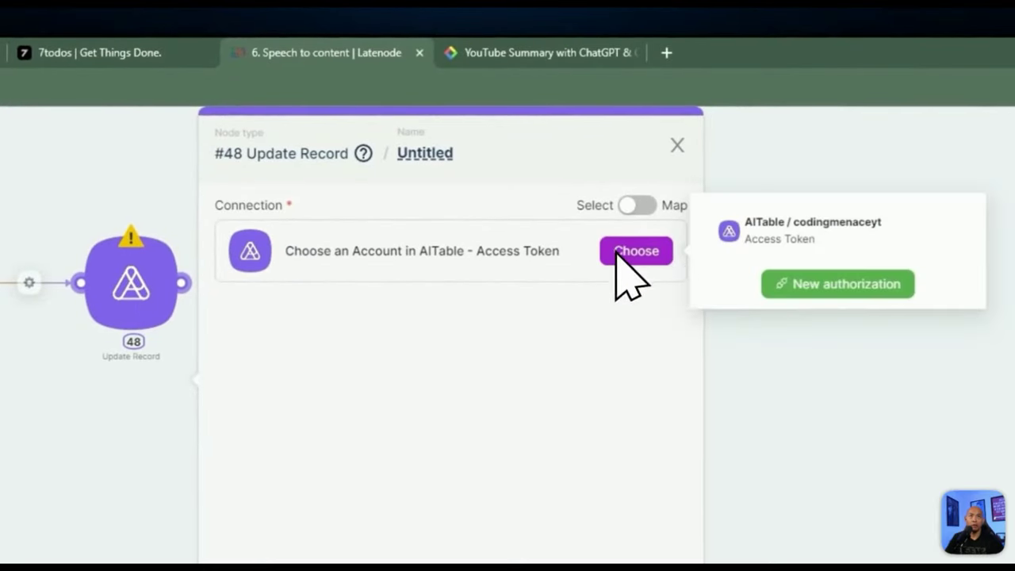
click(793, 238)
click(417, 357)
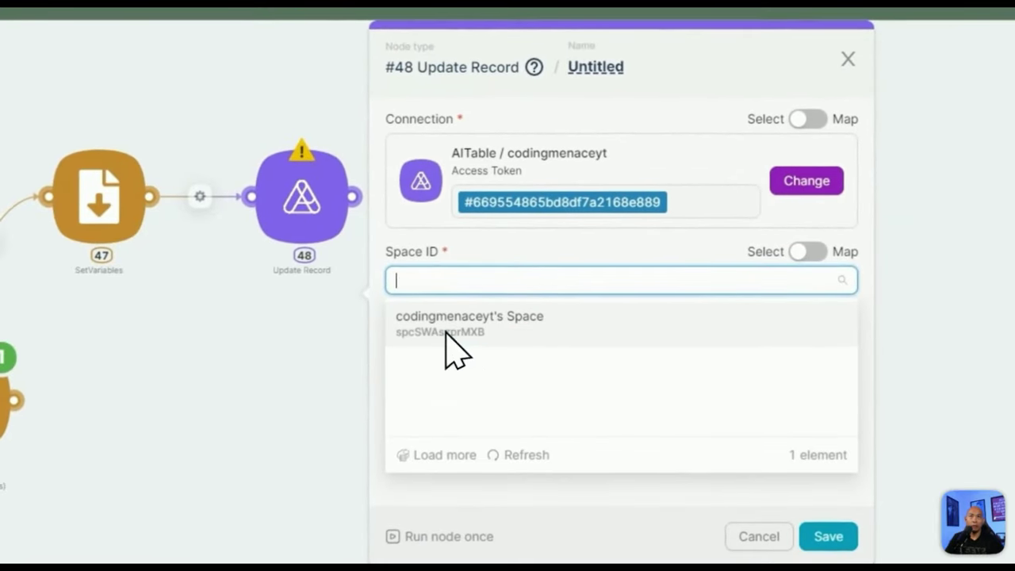
click(446, 339)
click(460, 344)
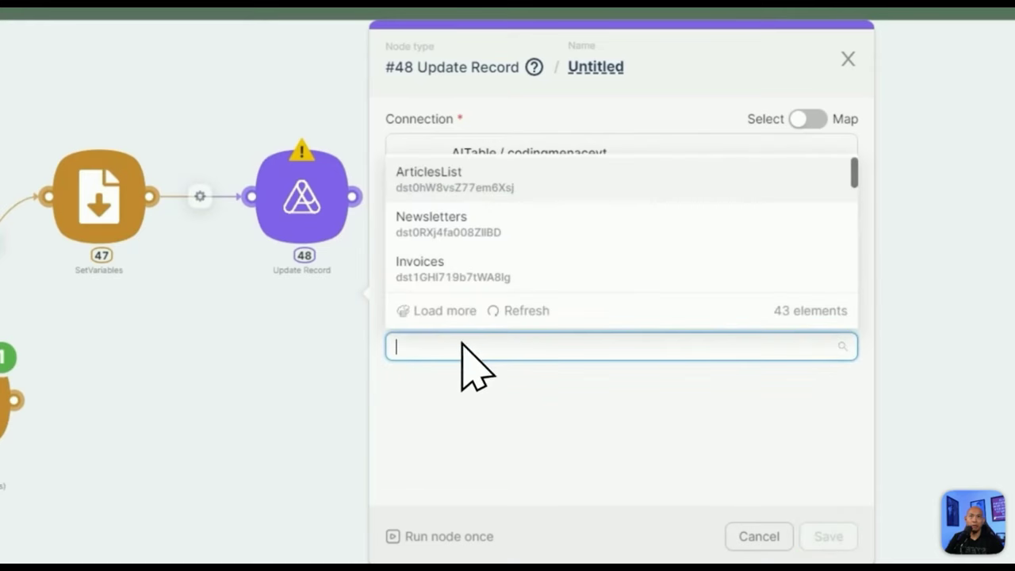
key(Down)
key(Down)
text(ln)
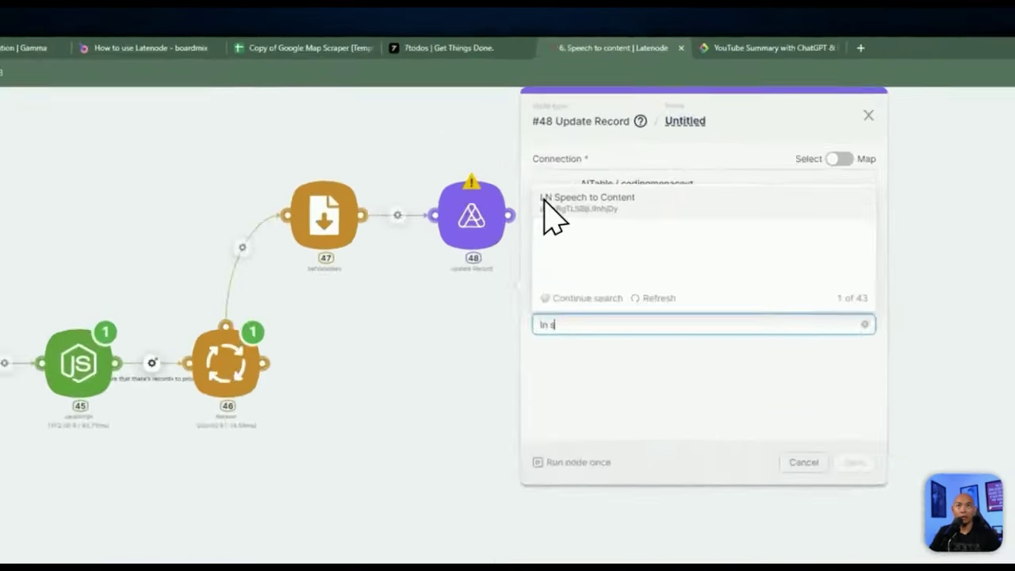
click(570, 128)
- Set the Update Record node's Record ID to the Iterator's $46.value.recordId
scroll(549, 368, down, 2)
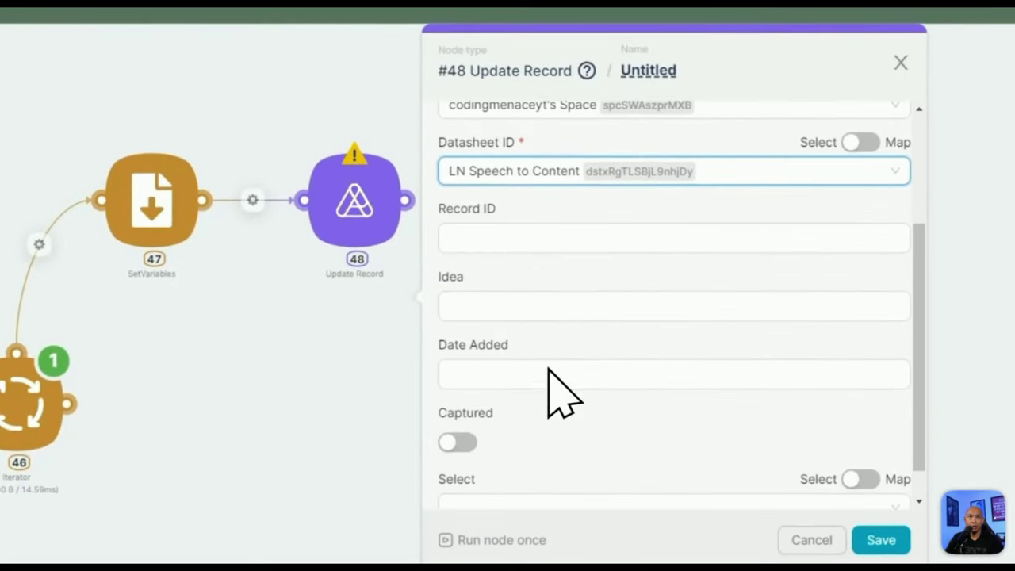
click(555, 235)
click(1009, 262)
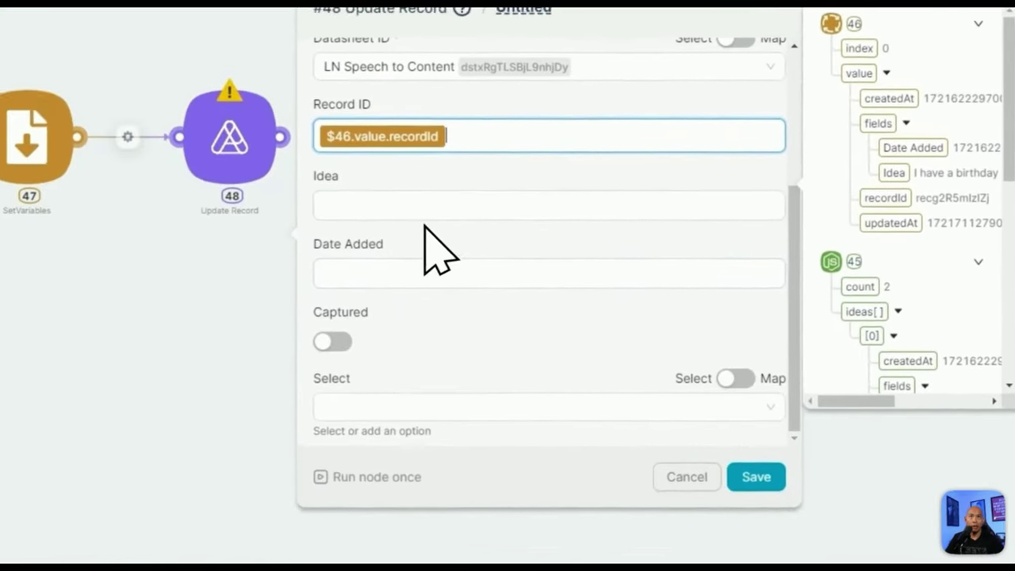
click(188, 300)
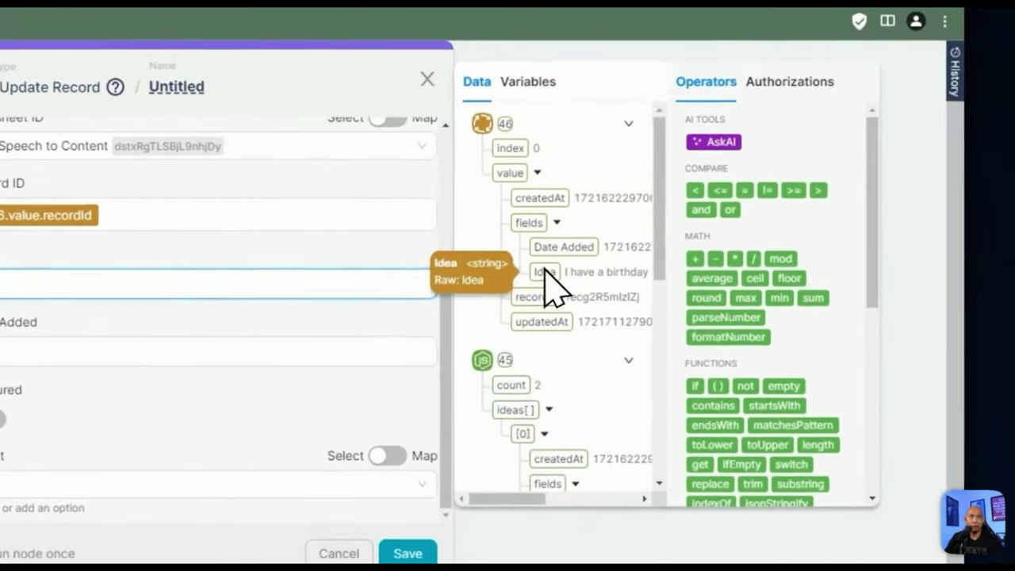
click(544, 271)
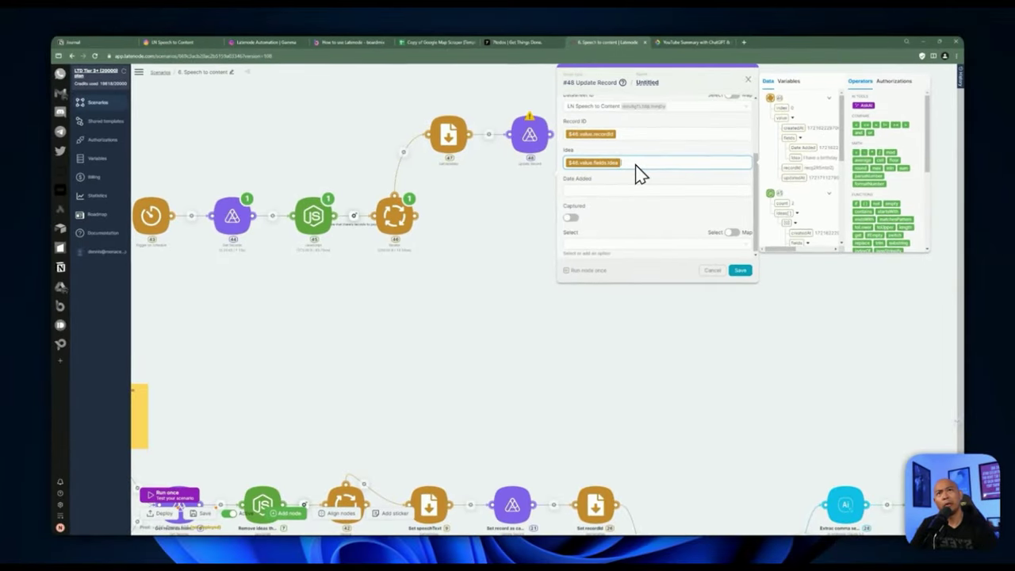
key(BackSpace)
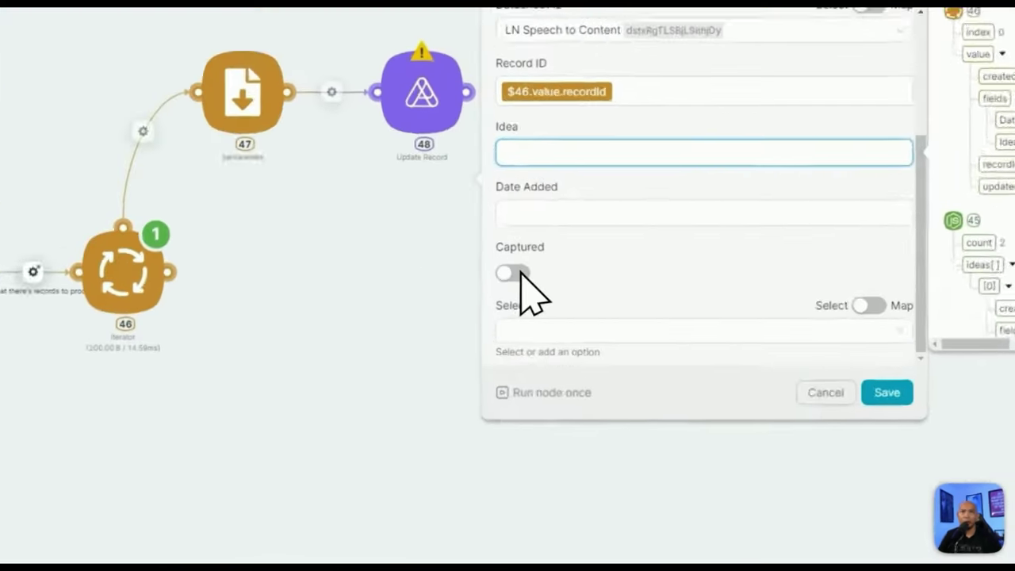
- Enable Captured in the Update Record node, leave Select empty and save the node
click(570, 216)
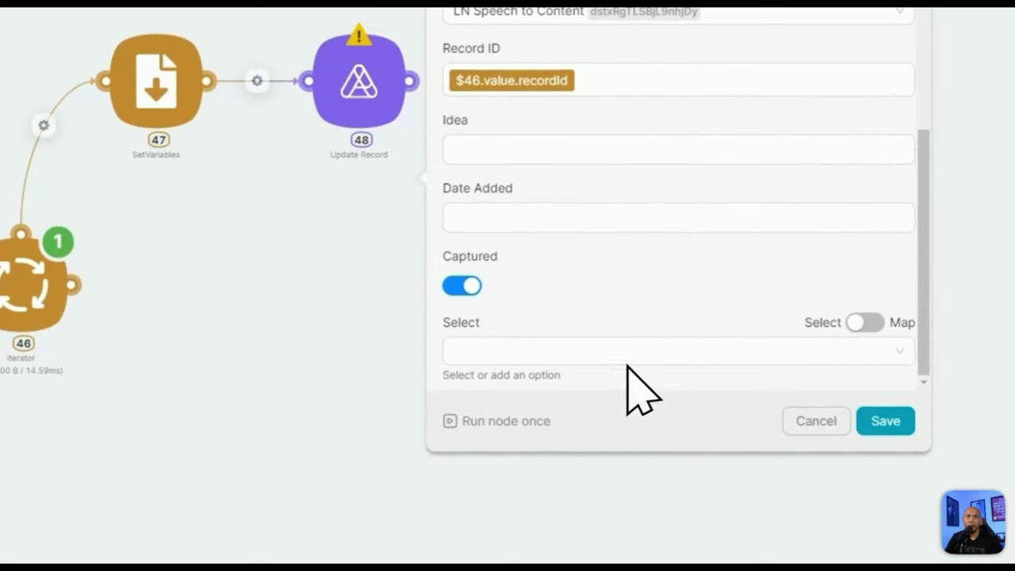
click(587, 356)
click(650, 218)
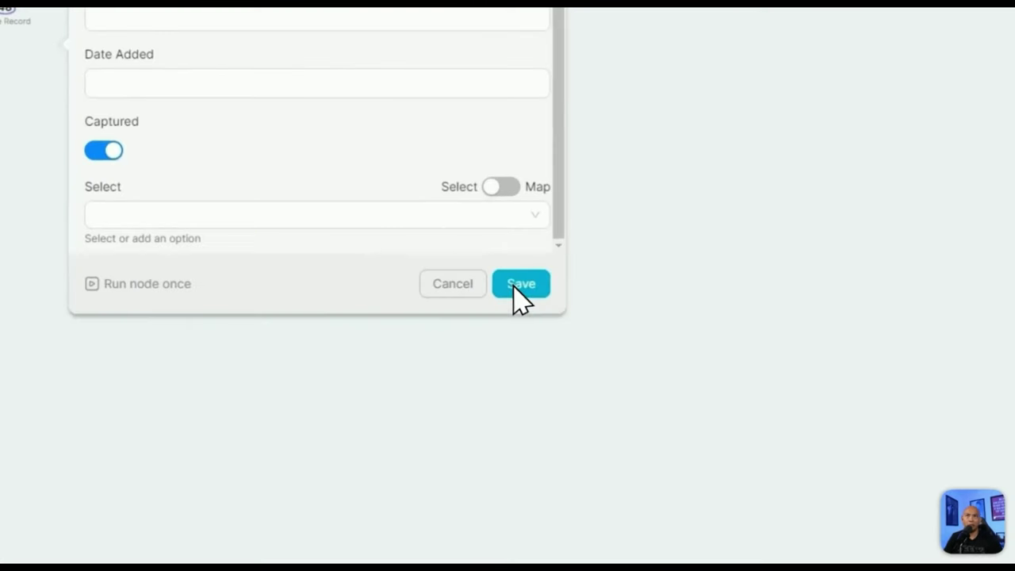
click(738, 271)
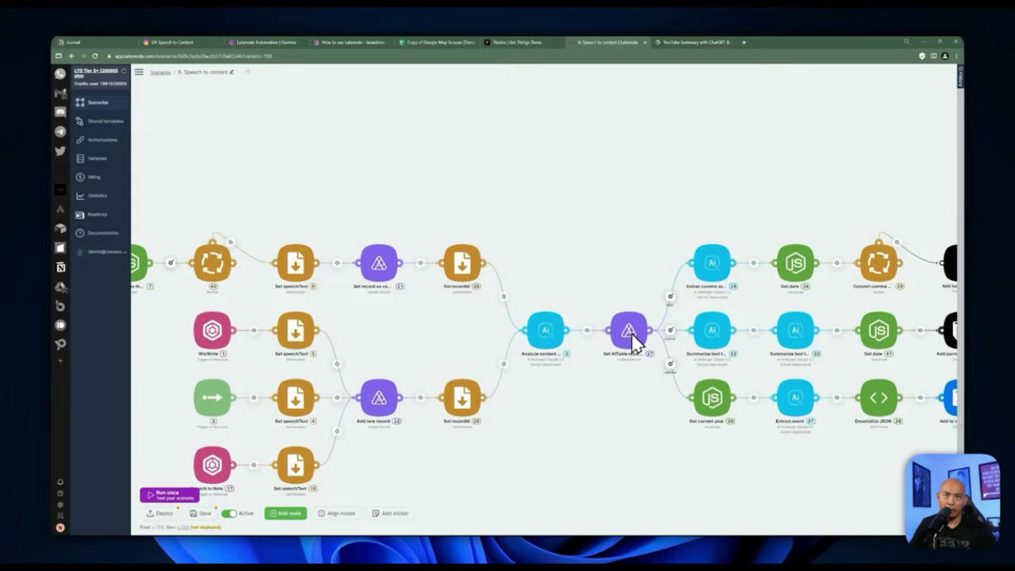
- Check the field mappings of the existing Set AITable record type node and add a SetVariables node after the new Update Record node
click(630, 333)
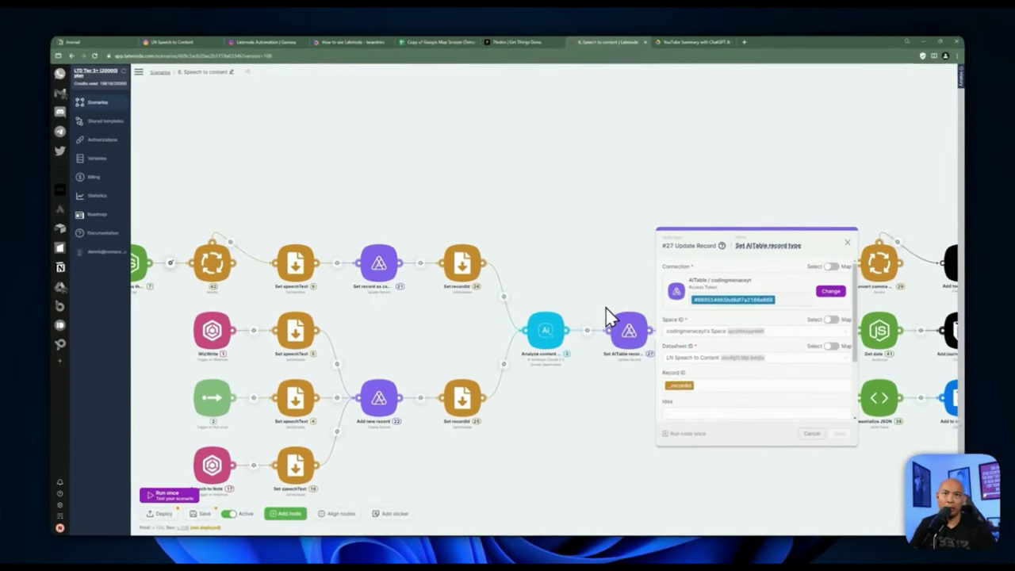
scroll(741, 349, down, 2)
click(741, 341)
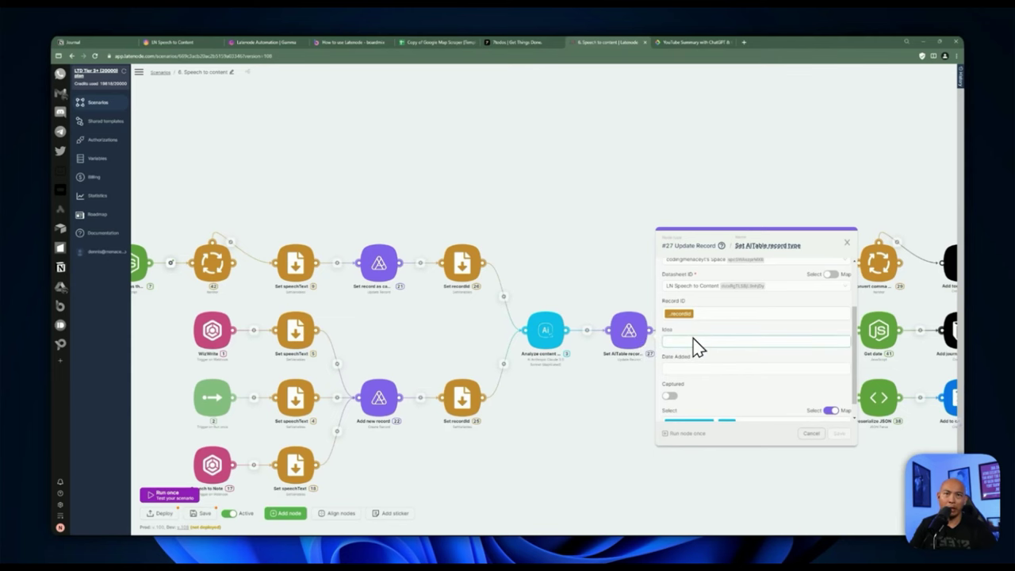
scroll(698, 350, down, 1)
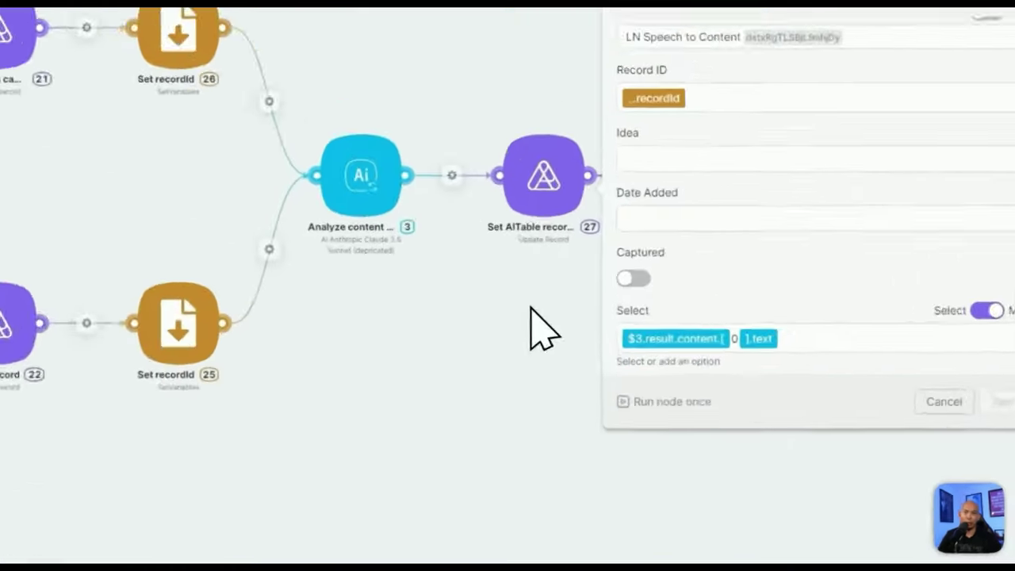
click(623, 379)
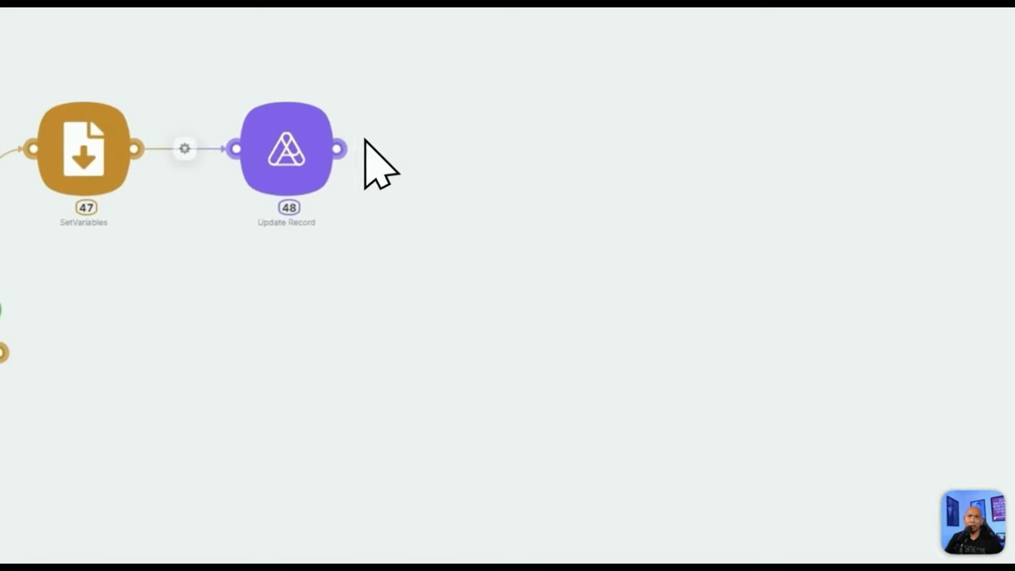
click(349, 149)
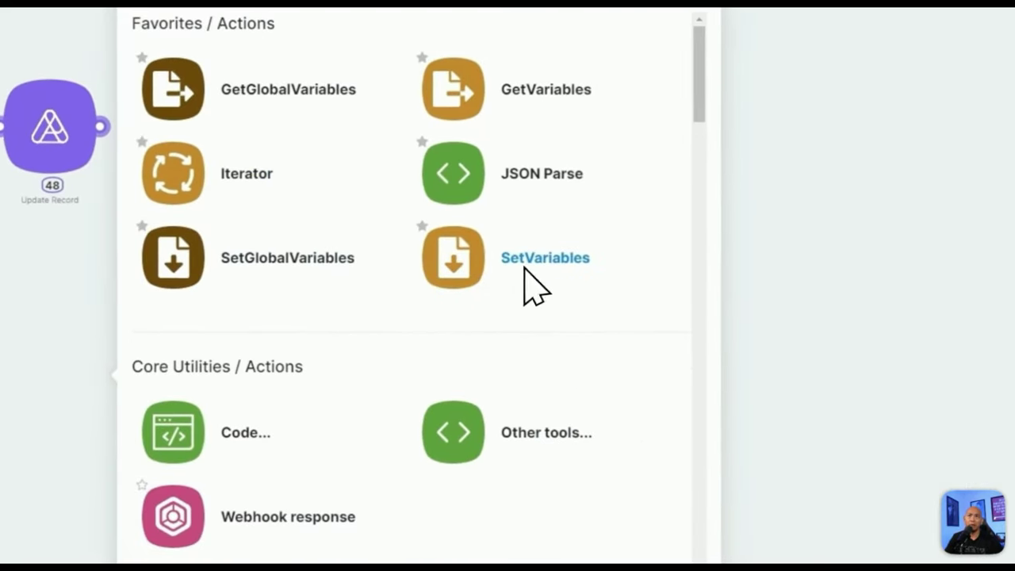
click(777, 295)
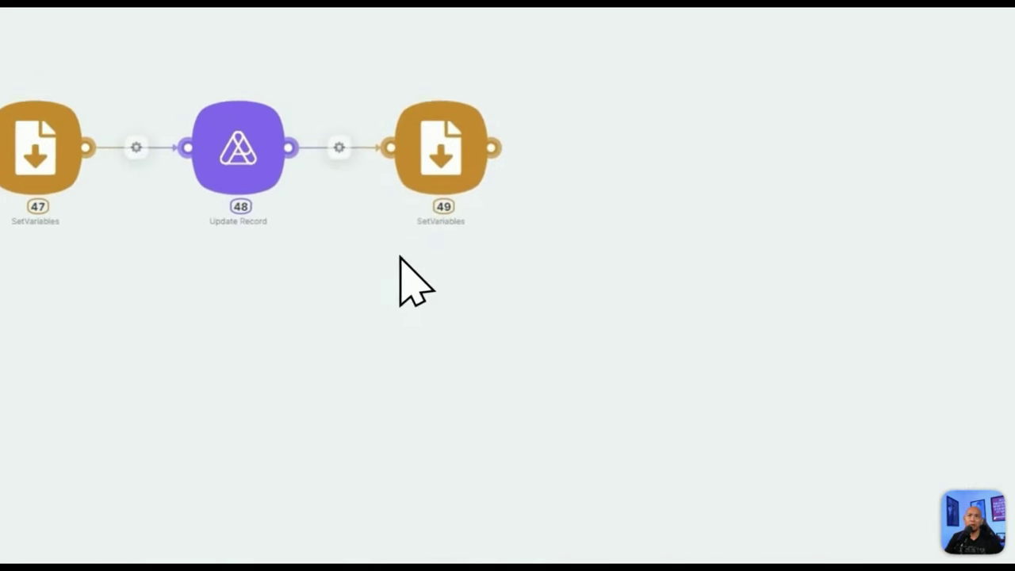
- Define the record ID variable in the SetVariables node that follows the new Update Record node
click(509, 178)
click(670, 106)
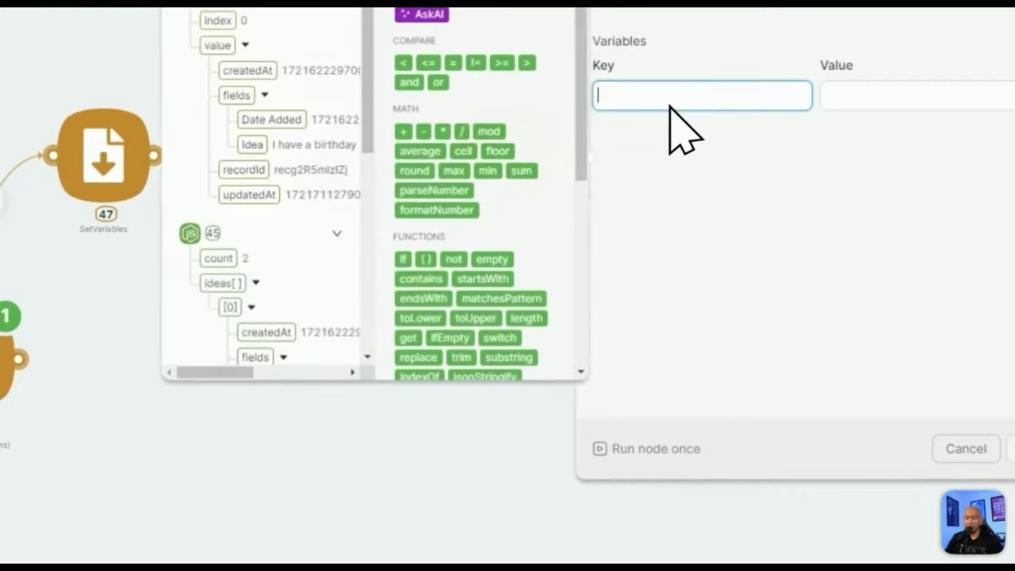
text(r)
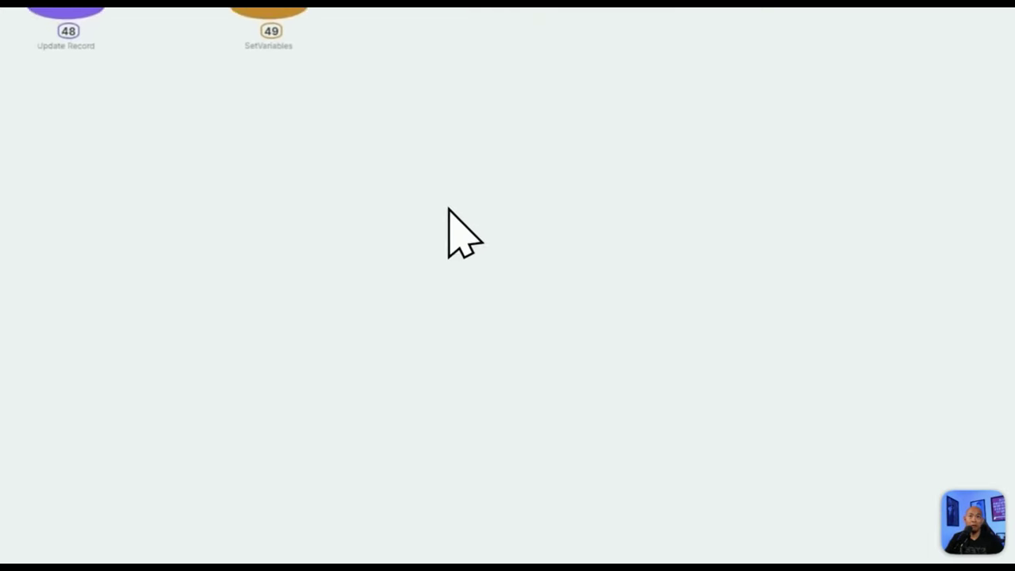
- Duplicate the existing flow's Analyze content node into the new branch and connect it after the last SetVariables node
click(489, 495)
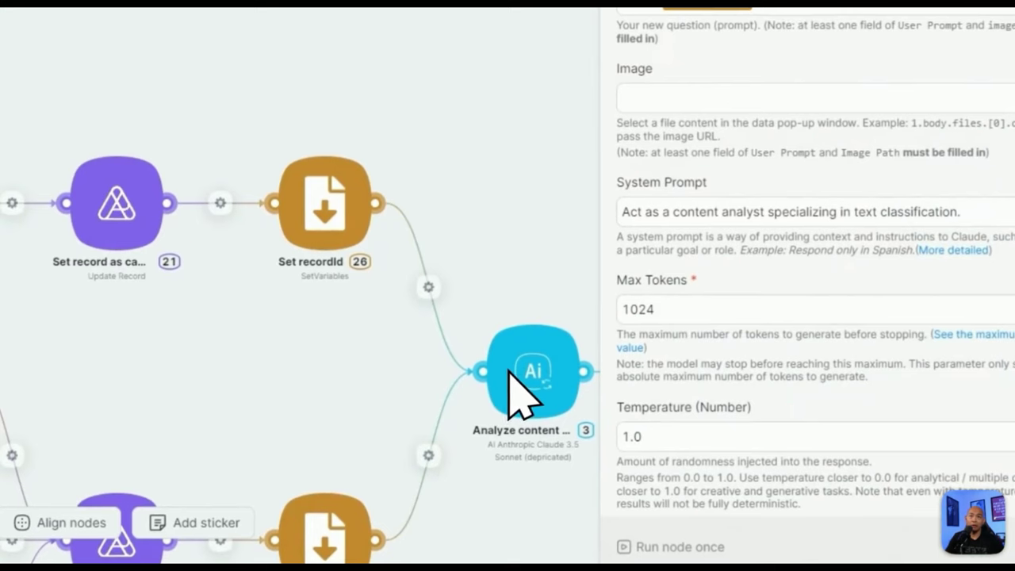
key(Escape)
right_click(534, 389)
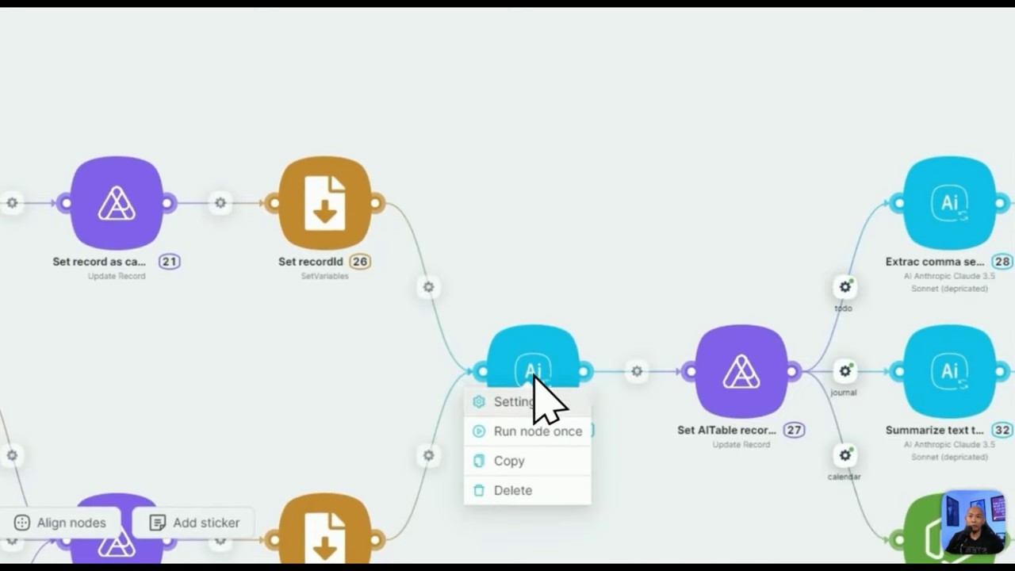
click(508, 460)
scroll(516, 209, up, 3)
scroll(487, 420, down, 6)
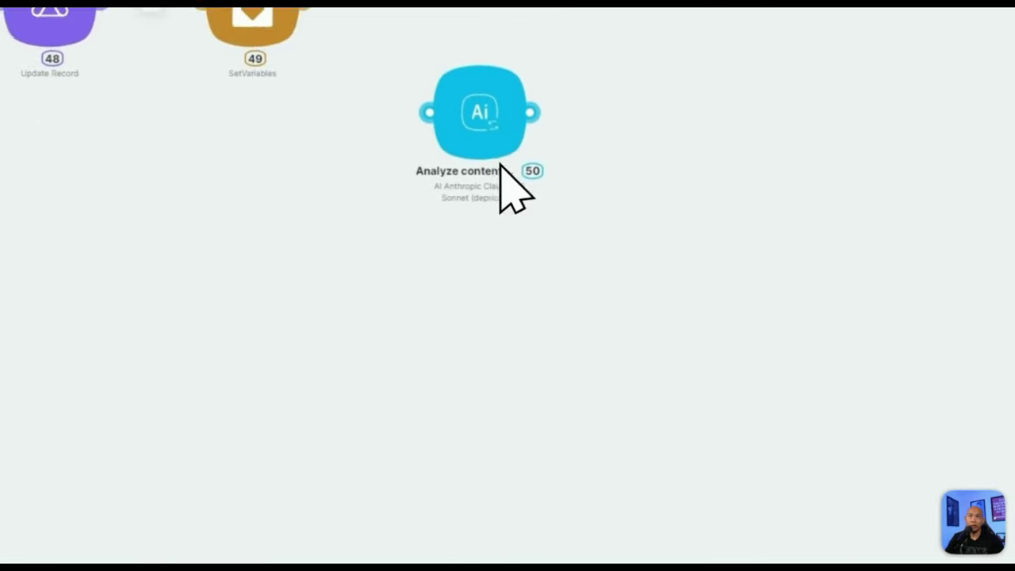
drag(298, 87, 404, 166)
- Examine the copied Analyze content node's classification prompt, speechText variable, system prompt, Max Tokens and Temperature settings
click(460, 166)
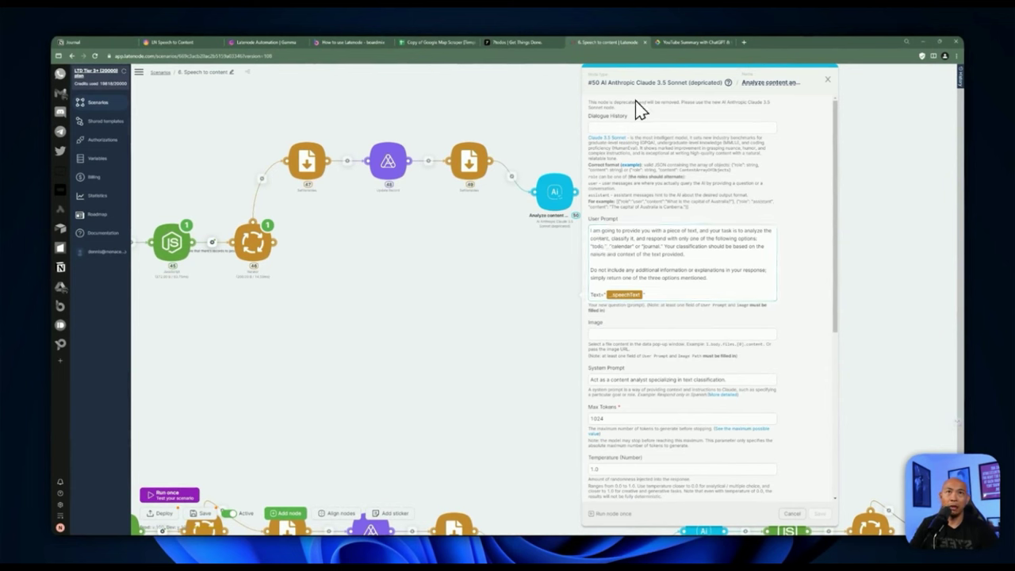
scroll(630, 255, down, 1)
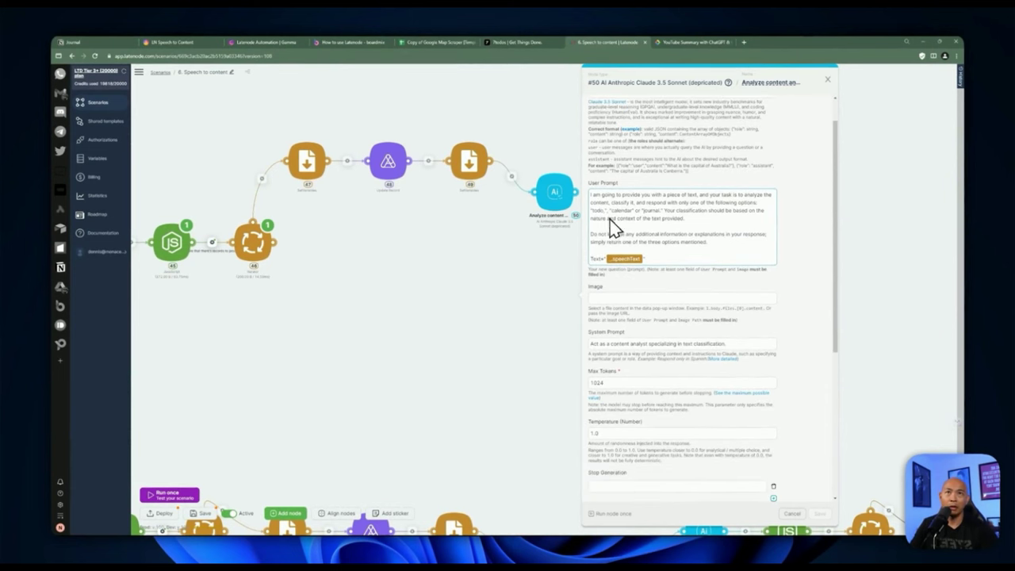
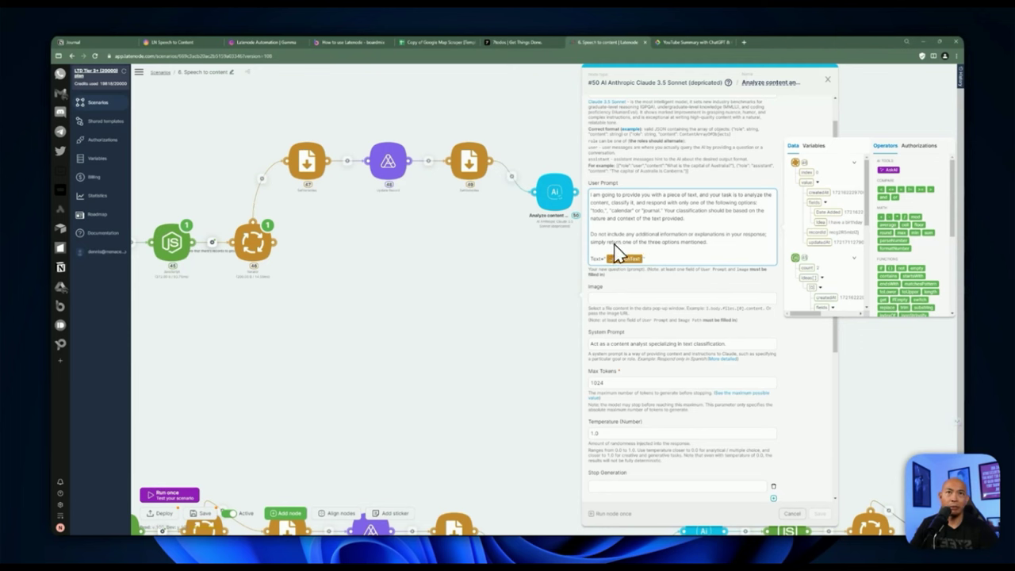
scroll(656, 247, down, 1)
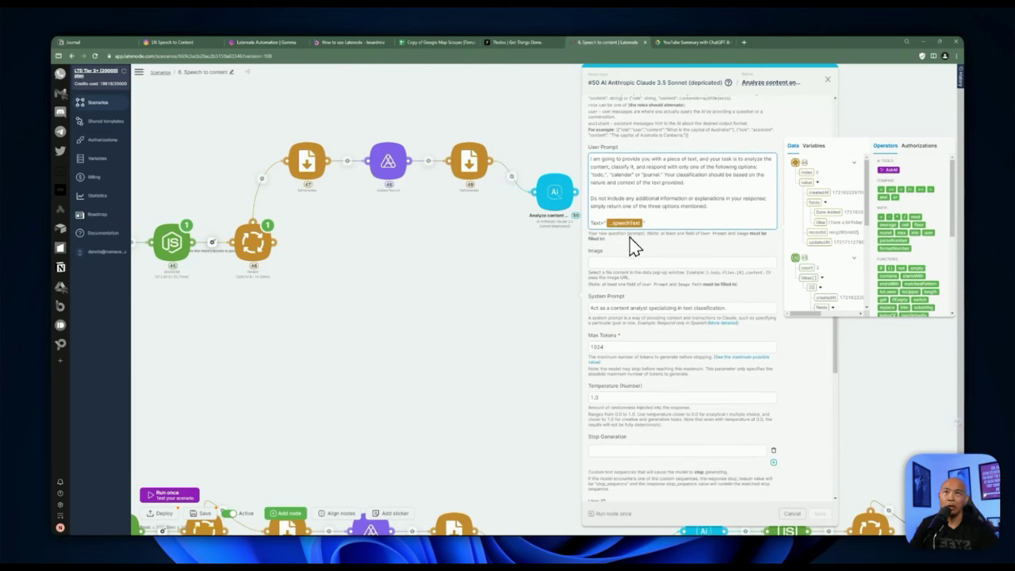
scroll(672, 246, down, 1)
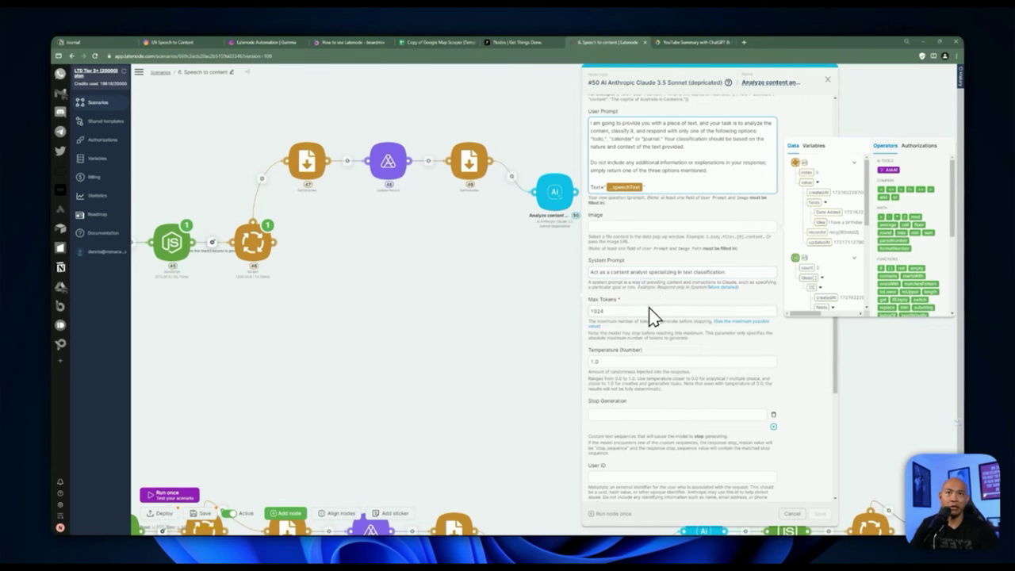
scroll(624, 321, down, 1)
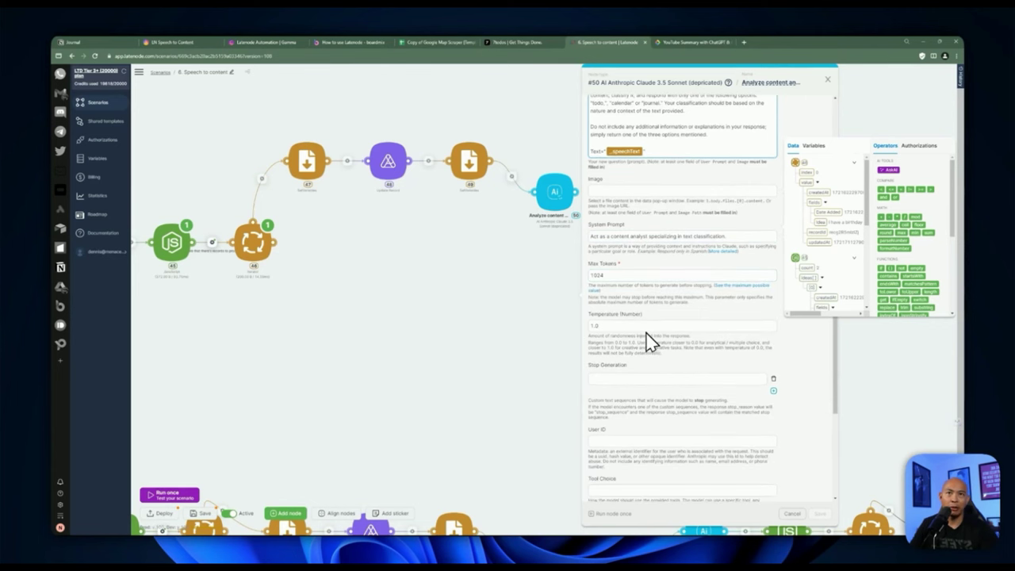
scroll(627, 351, down, 1)
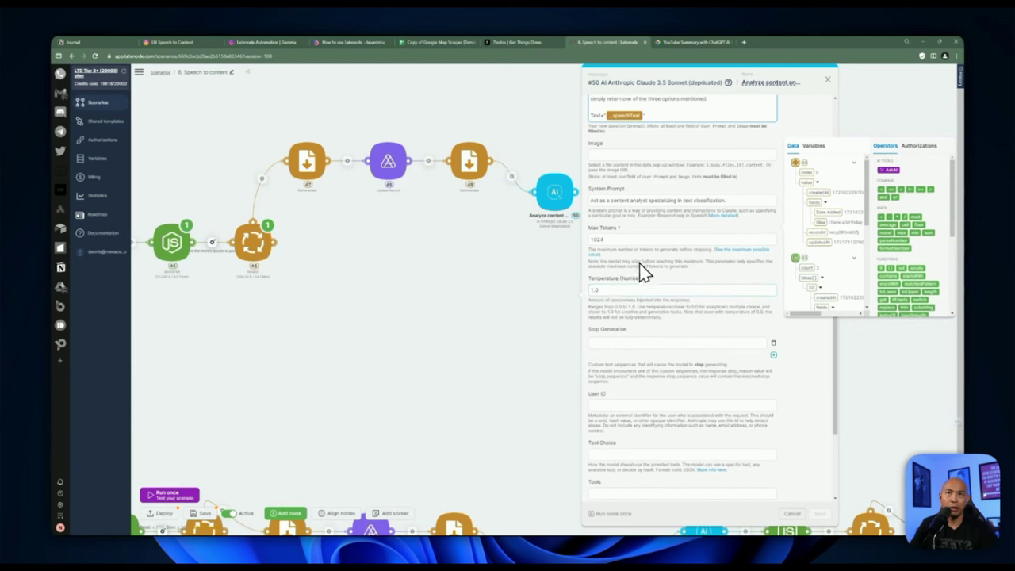
scroll(646, 278, up, 1)
scroll(661, 333, down, 1)
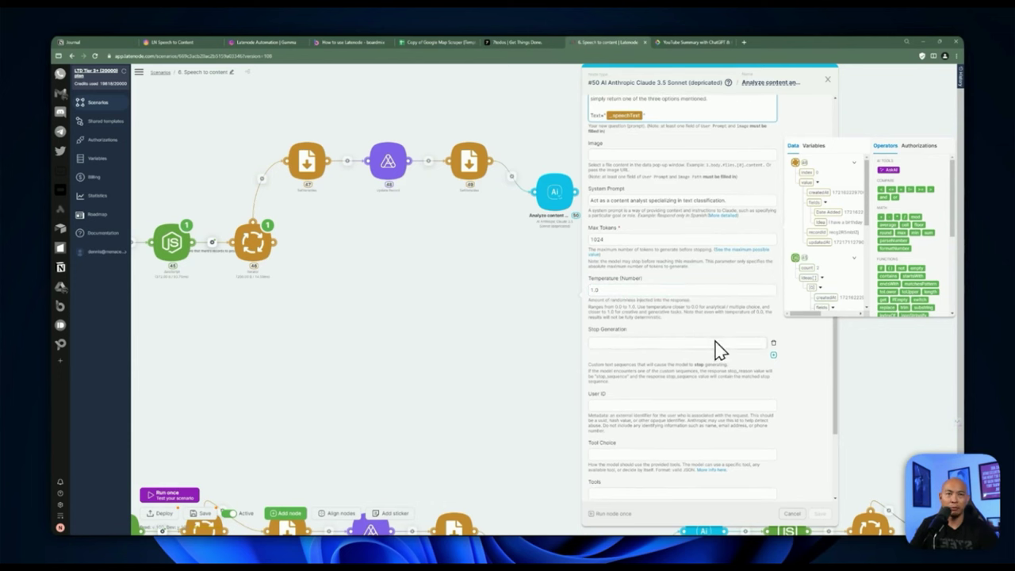
scroll(785, 373, down, 2)
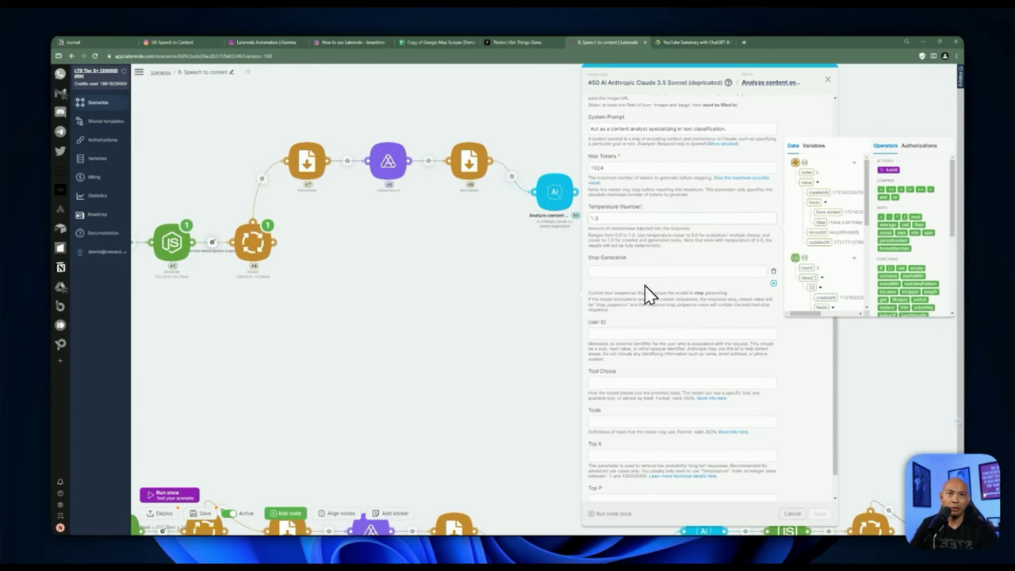
scroll(768, 401, down, 1)
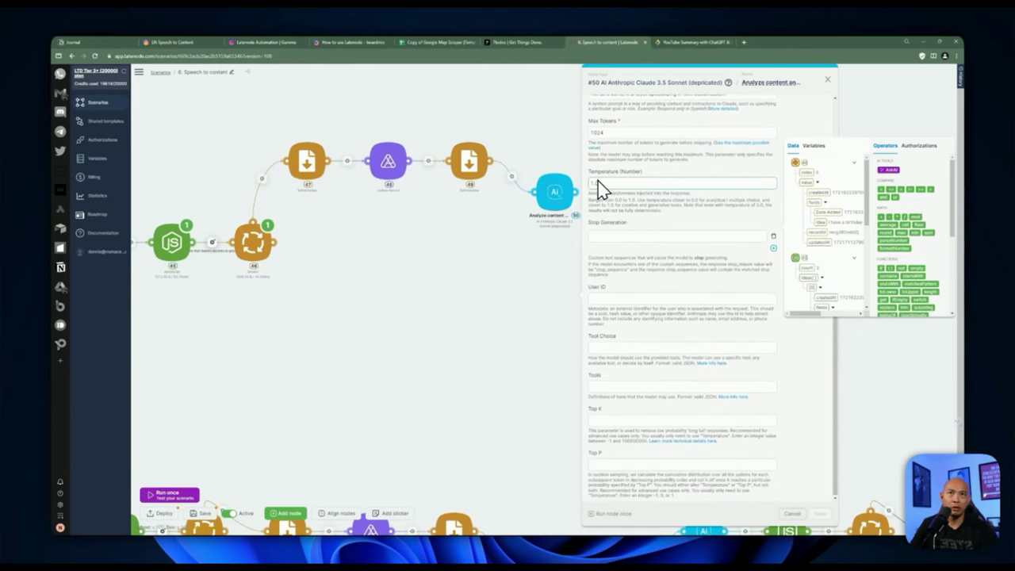
click(595, 183)
text(.0)
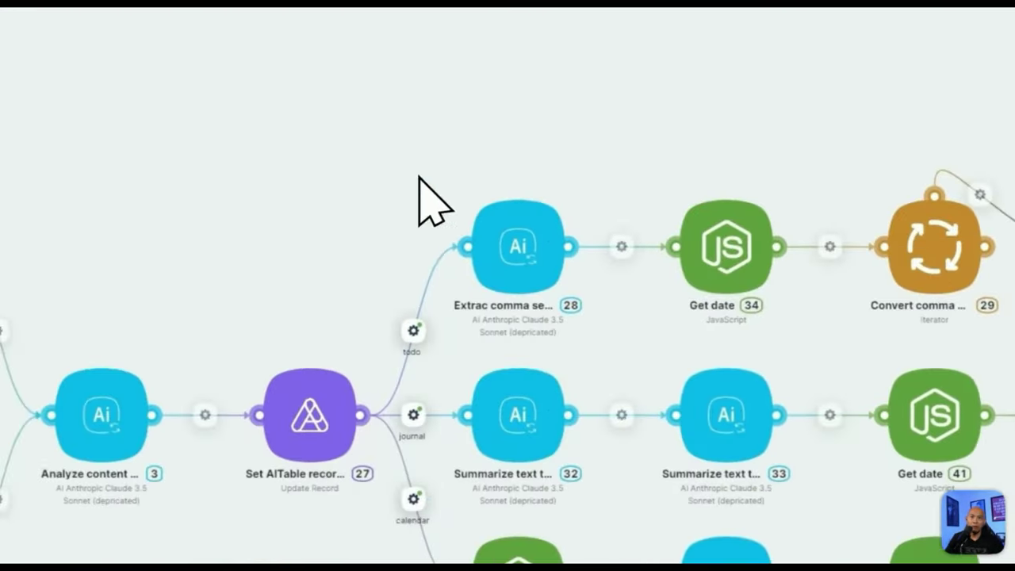
- Duplicate the existing Set AITable record type node into the new branch and connect it after the copied Analyze content node
drag(418, 176, 514, 182)
scroll(516, 184, up, 3)
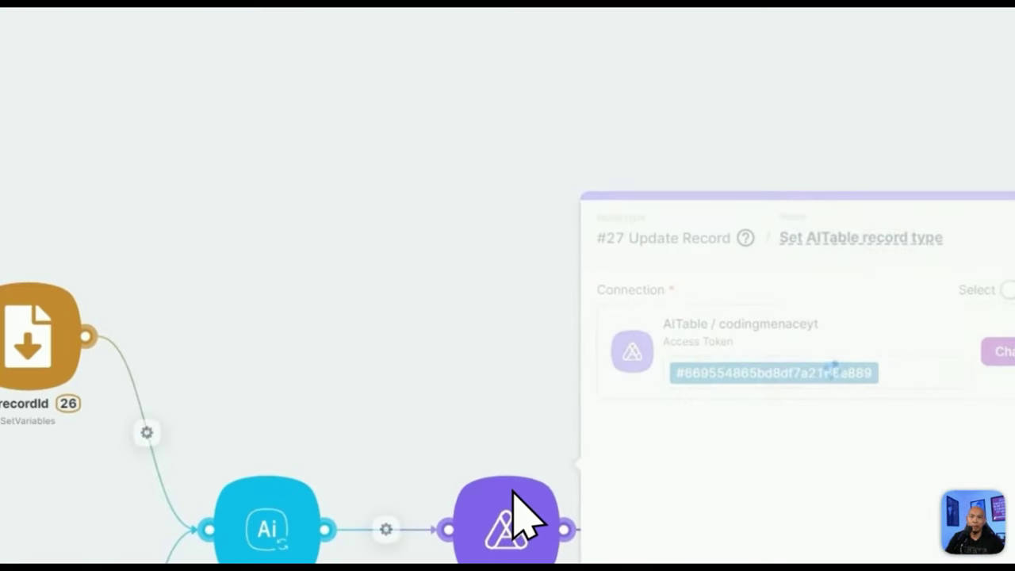
right_click(485, 509)
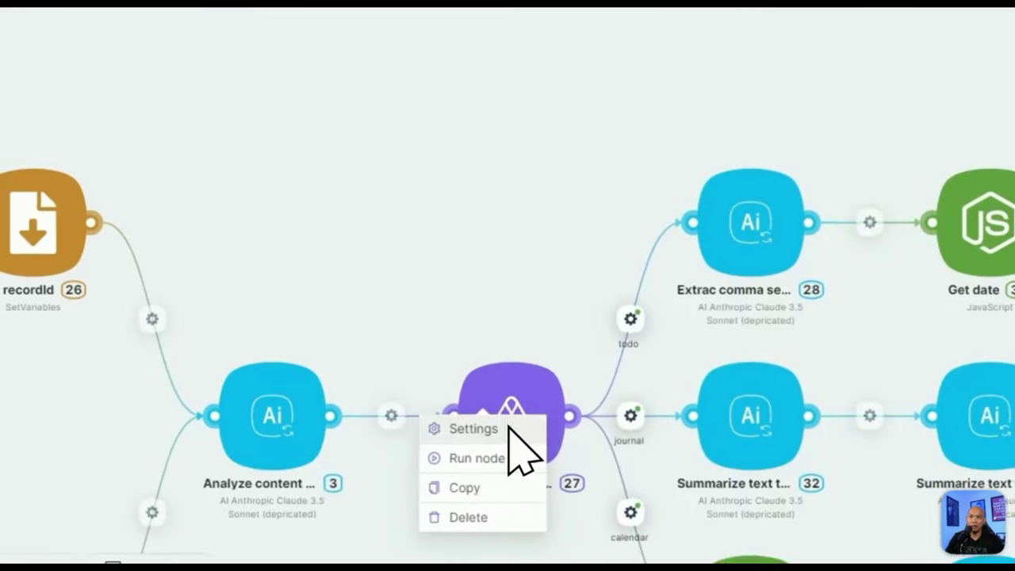
click(468, 399)
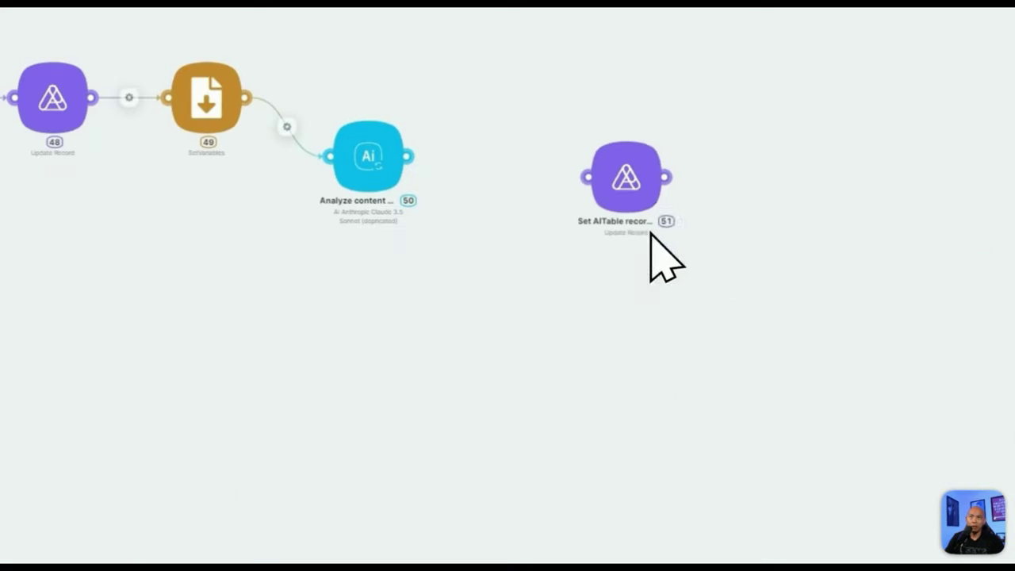
drag(650, 233, 591, 206)
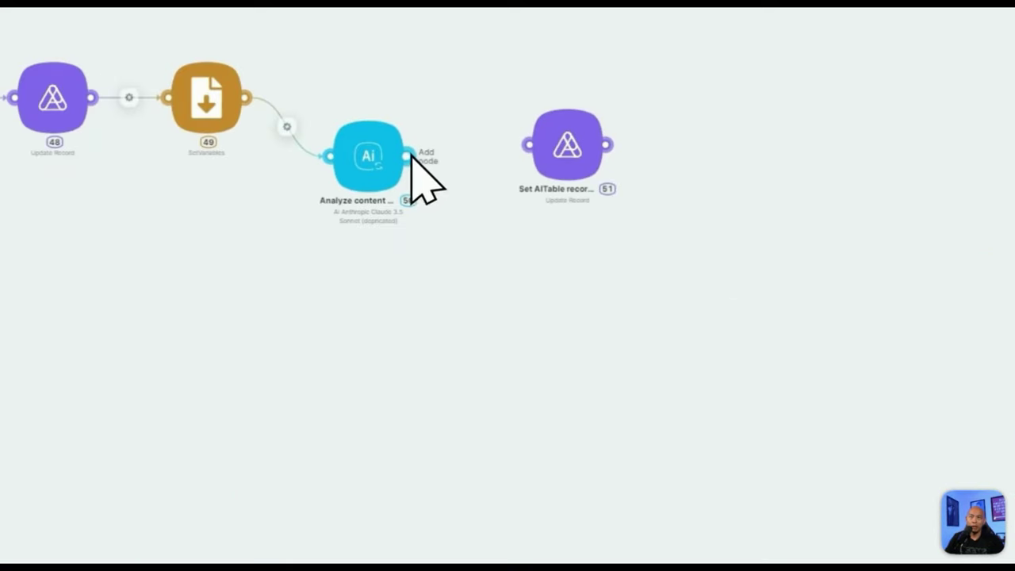
drag(412, 155, 523, 150)
- Check the copied Set AITable record type node's Select mapping and compare it with the copied Analyze content node
click(571, 147)
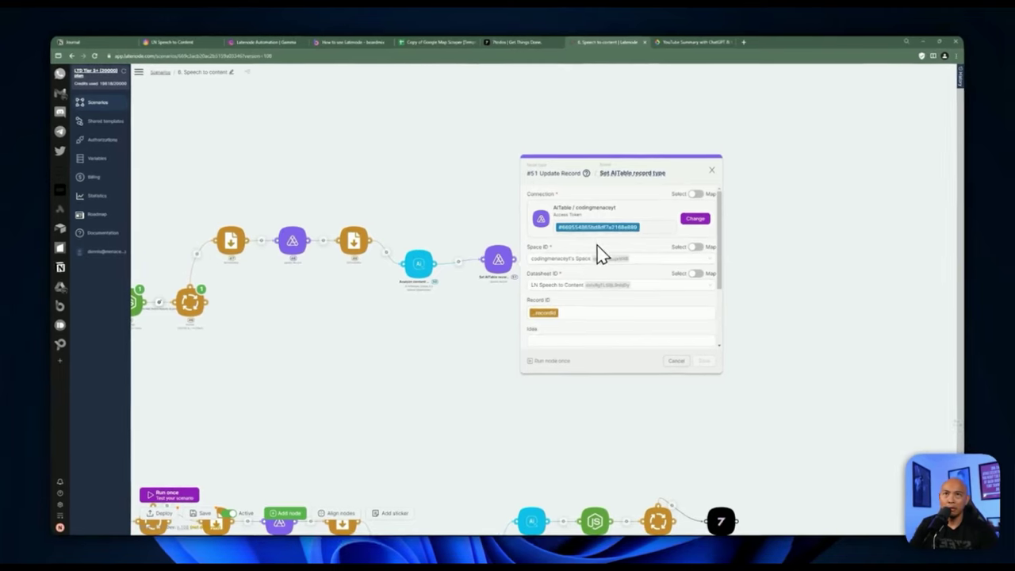
scroll(631, 308, down, 1)
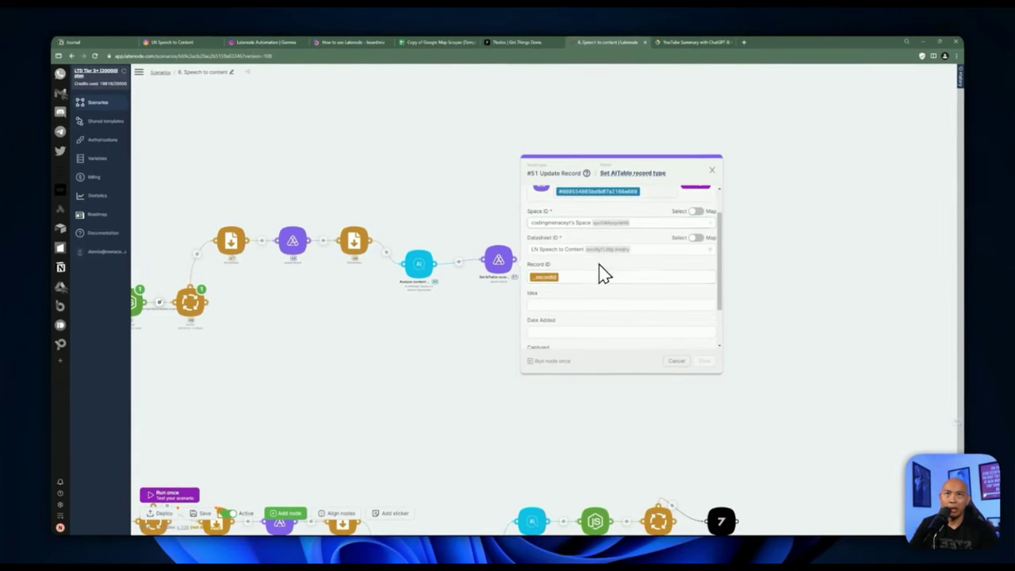
scroll(625, 242, down, 3)
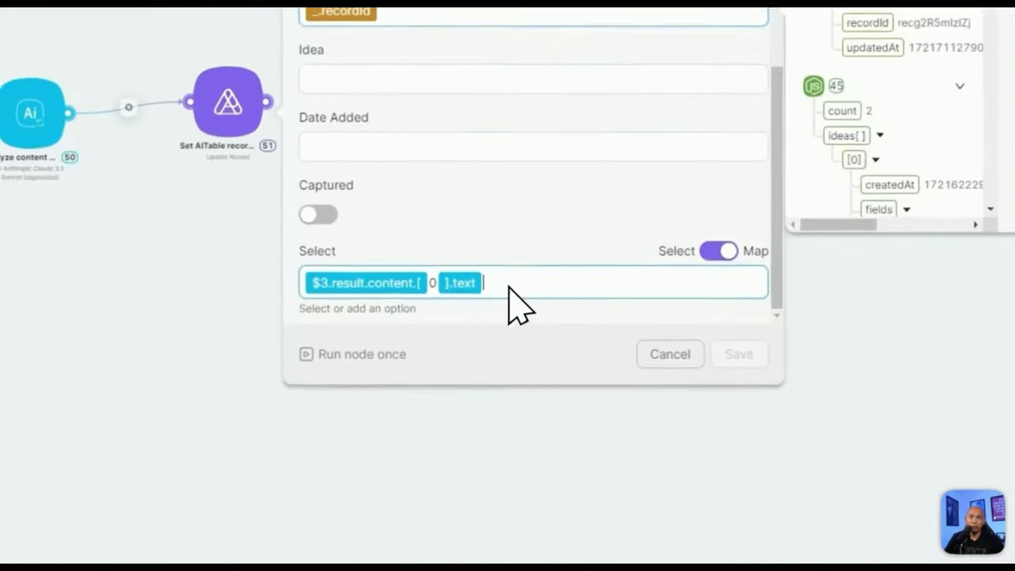
click(614, 337)
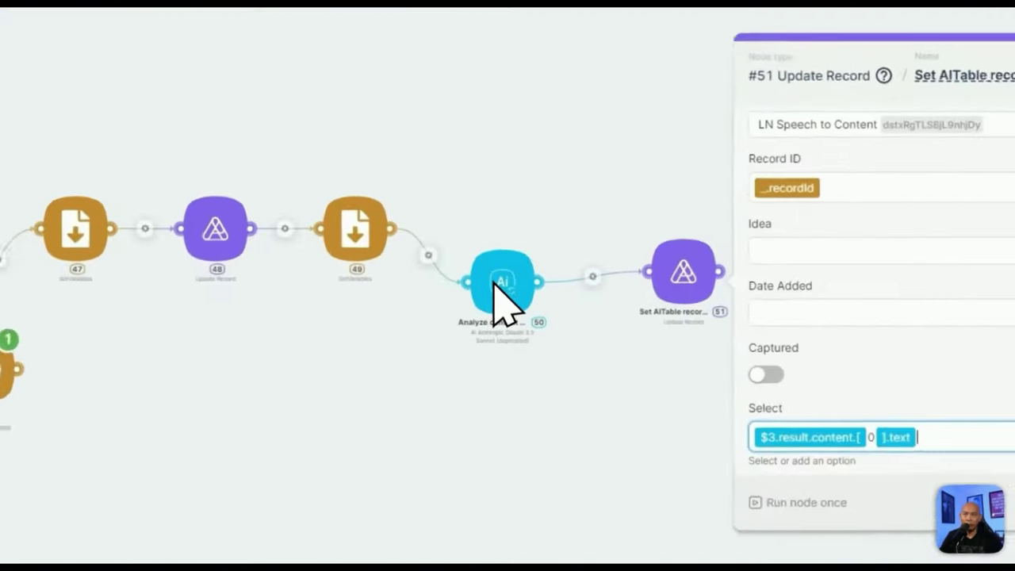
click(418, 268)
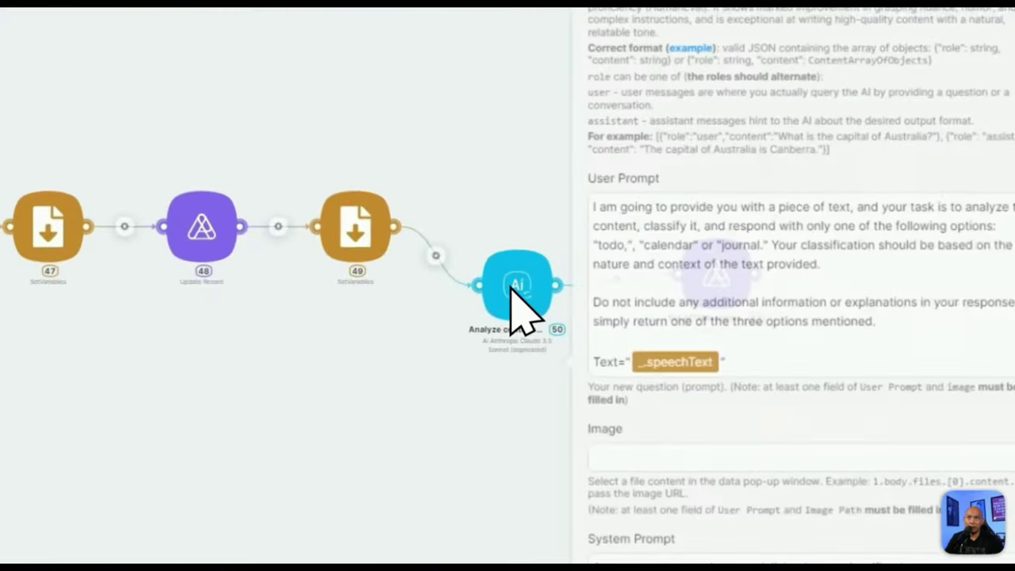
click(499, 372)
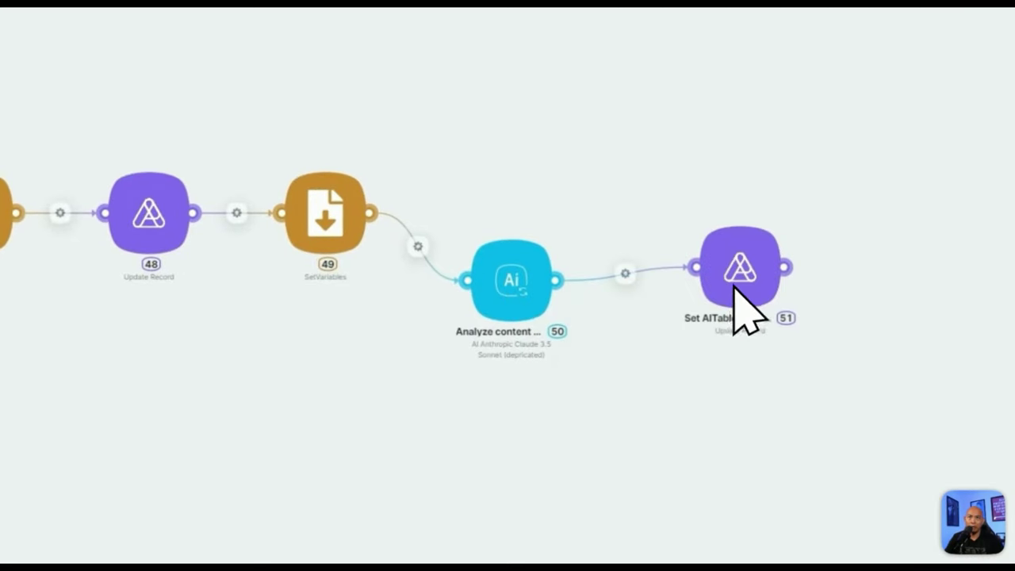
- Clear the old Analyze content reference from the Select field of the copied Set AITable record type node
click(485, 245)
scroll(627, 319, down, 1)
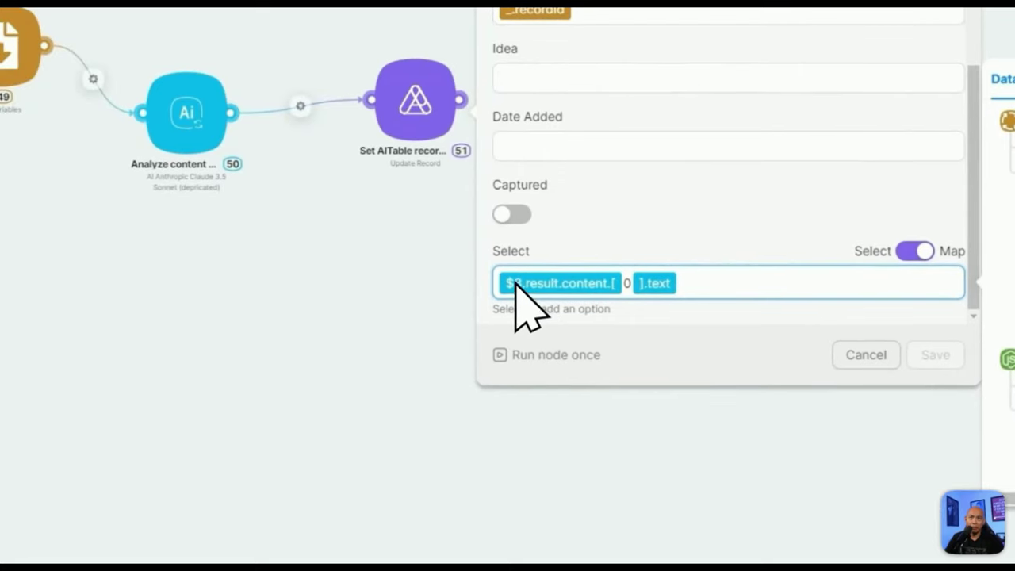
key(BackSpace)
key(BackSpace)
key(BackSpace)
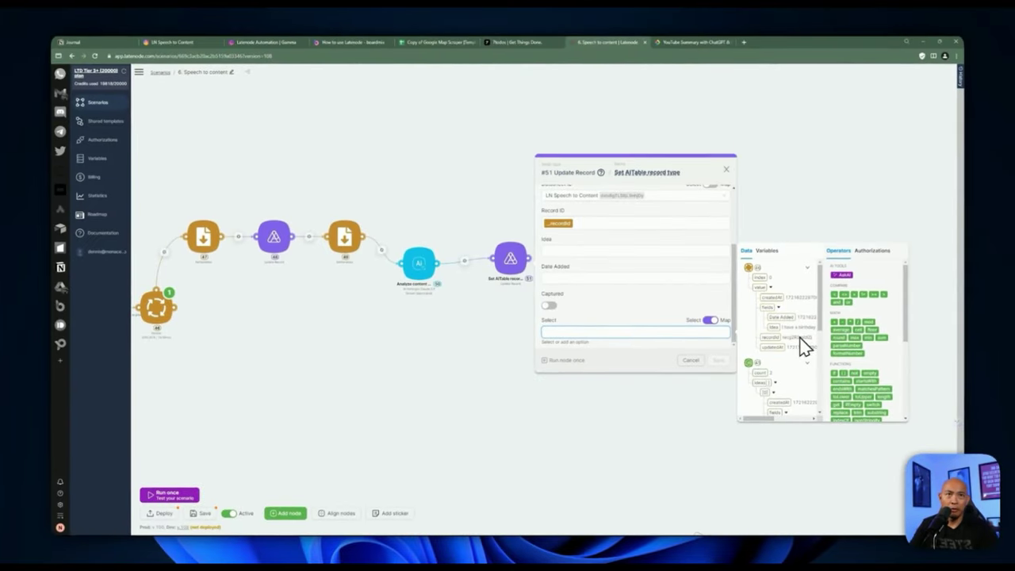
scroll(801, 345, down, 3)
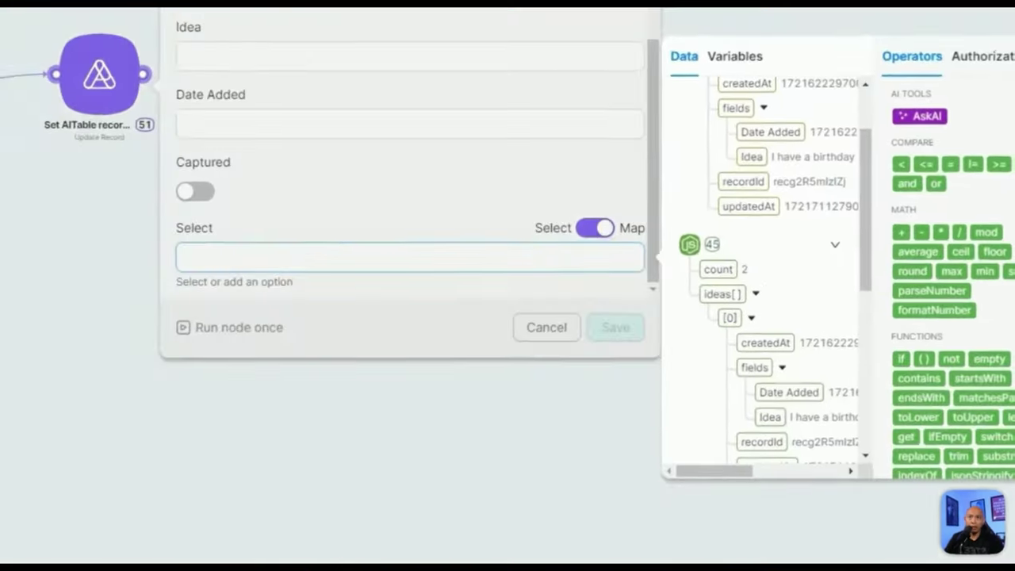
- Run the copied Analyze content node once and inspect the result content in its output
click(281, 376)
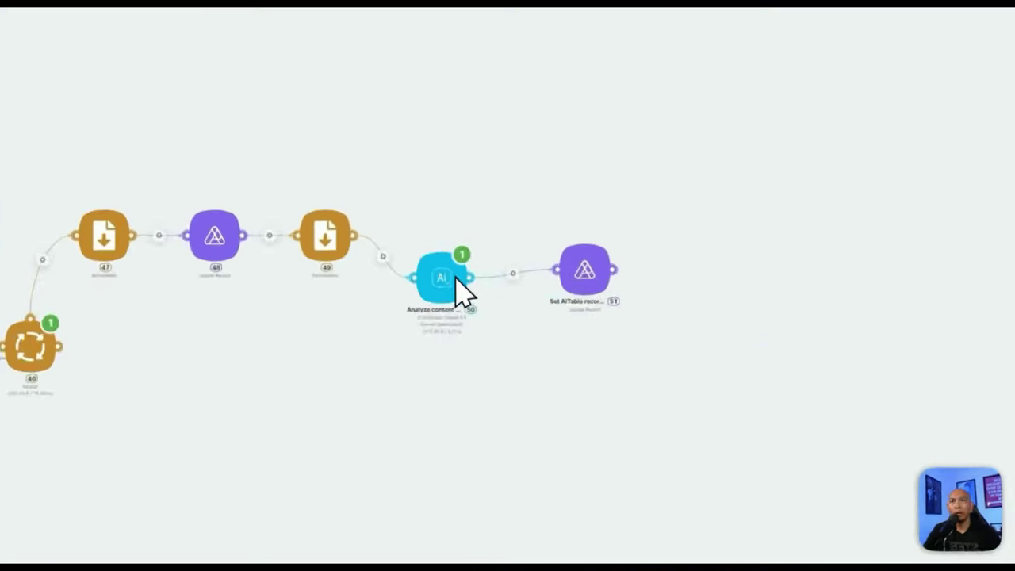
click(461, 256)
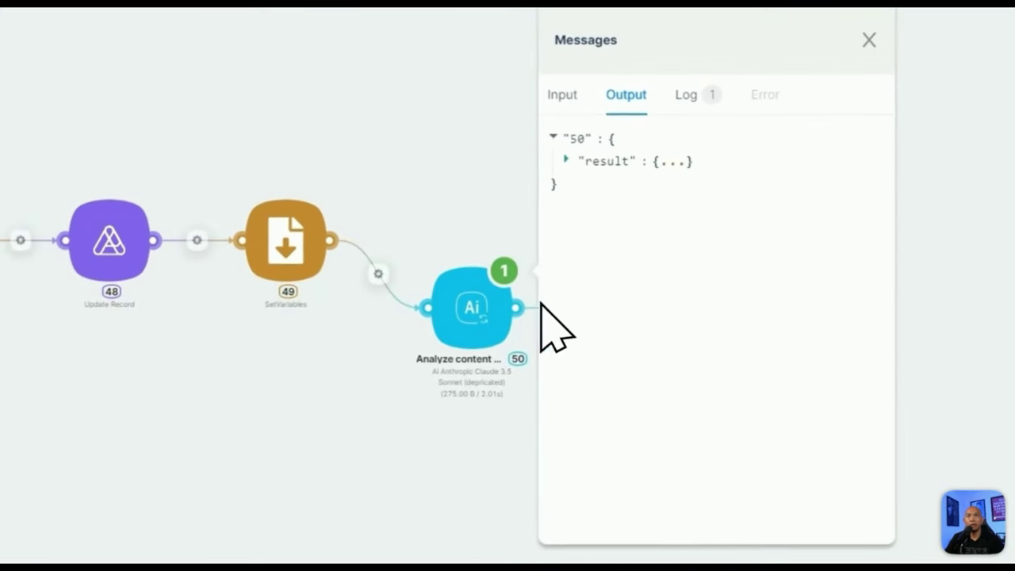
click(568, 163)
click(580, 185)
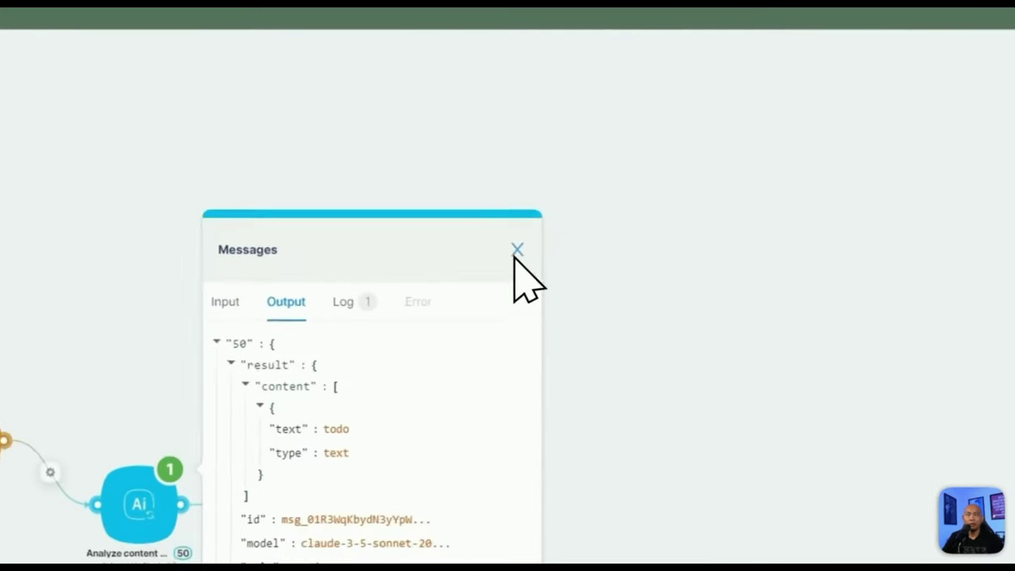
click(577, 156)
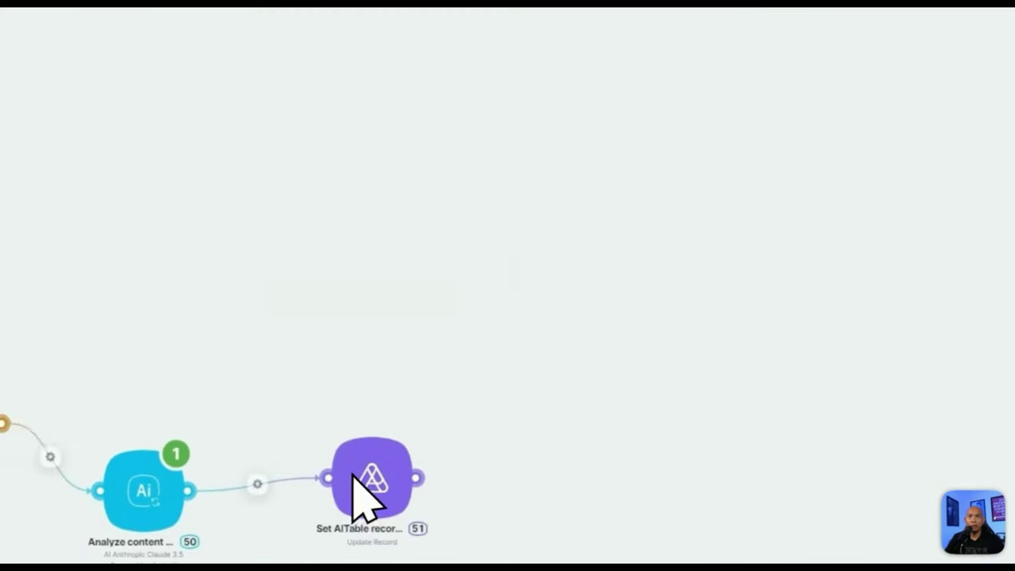
- Map the copied Set AITable record type node's Select field to the text of node 50's first result content item
click(551, 284)
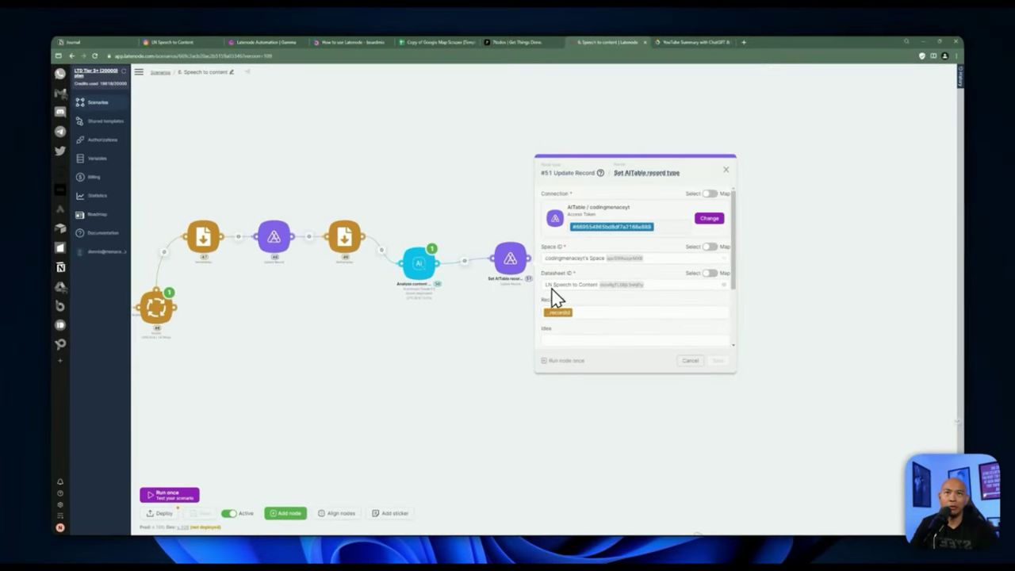
scroll(762, 325, down, 3)
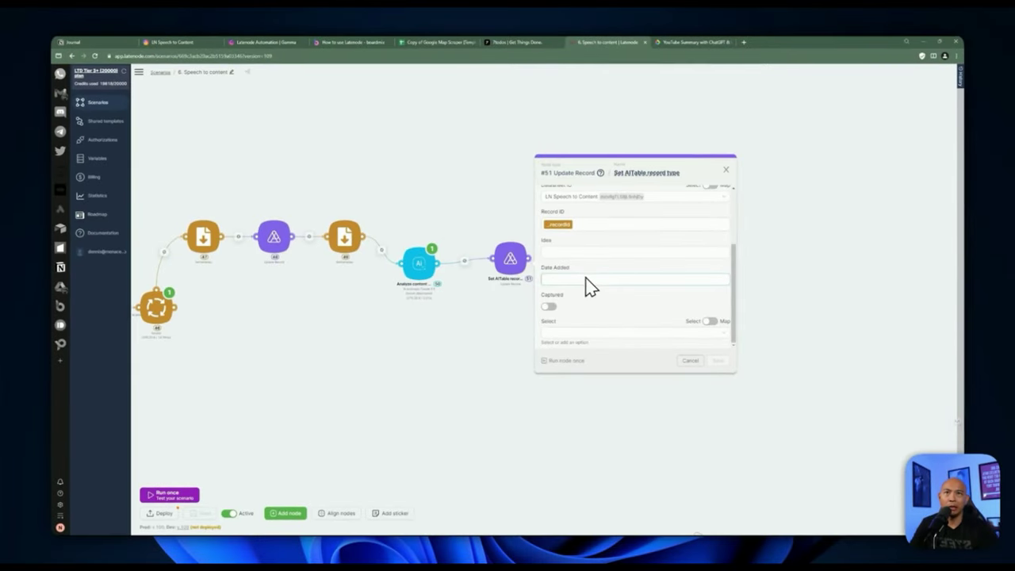
click(578, 328)
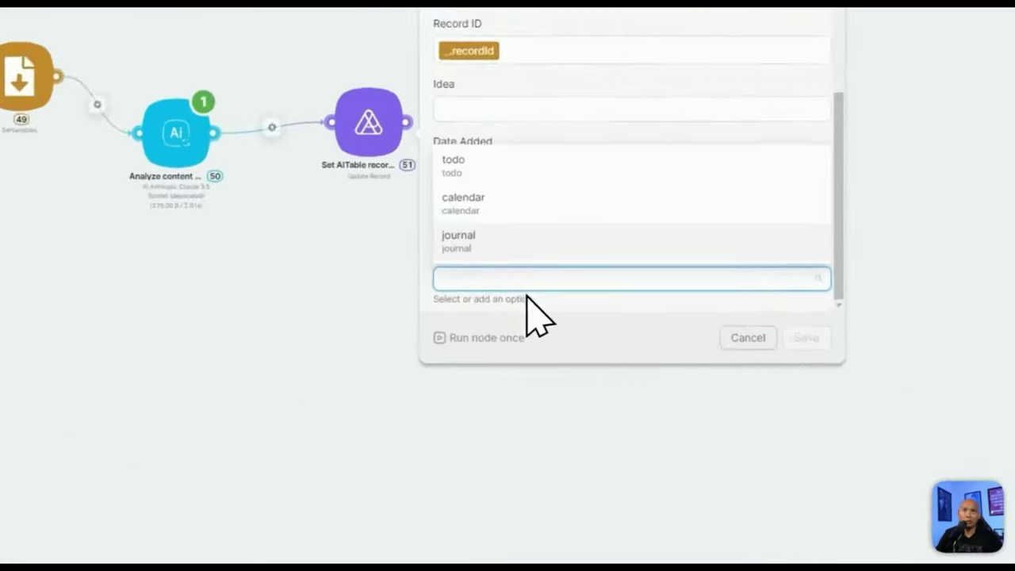
click(592, 352)
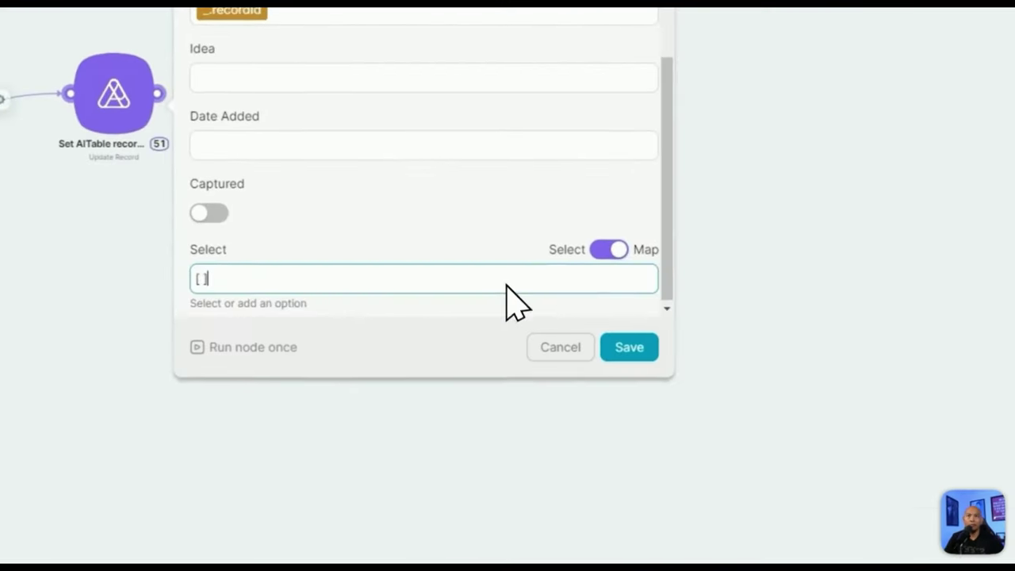
click(668, 336)
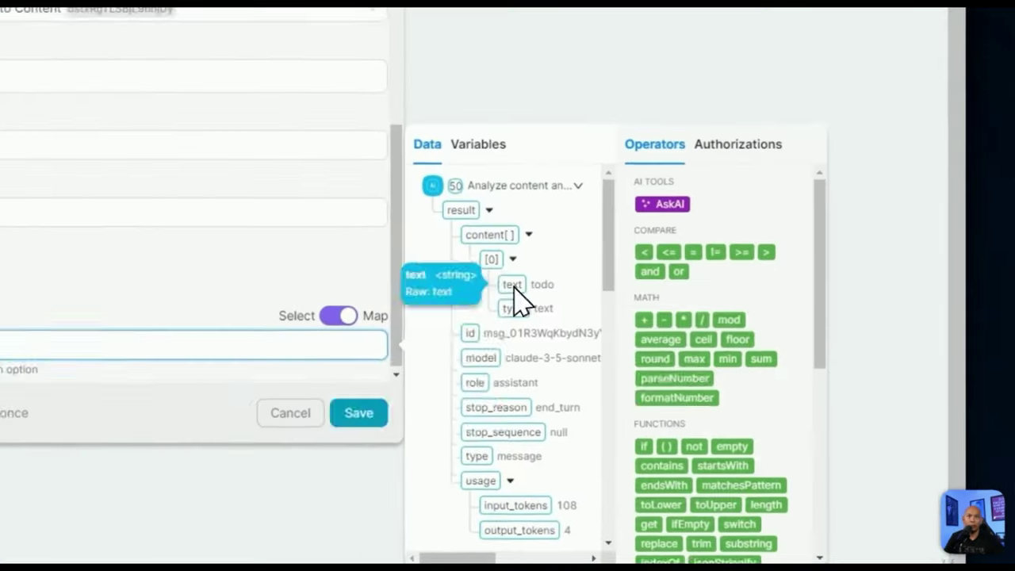
click(784, 316)
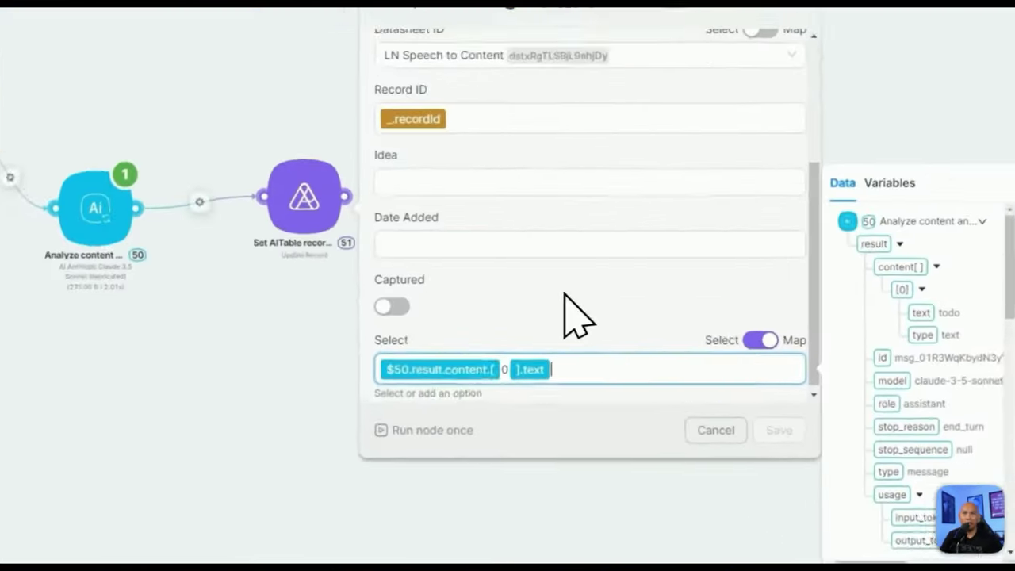
- Run the copied Set AITable record type node once and review its error message and field mappings
click(563, 349)
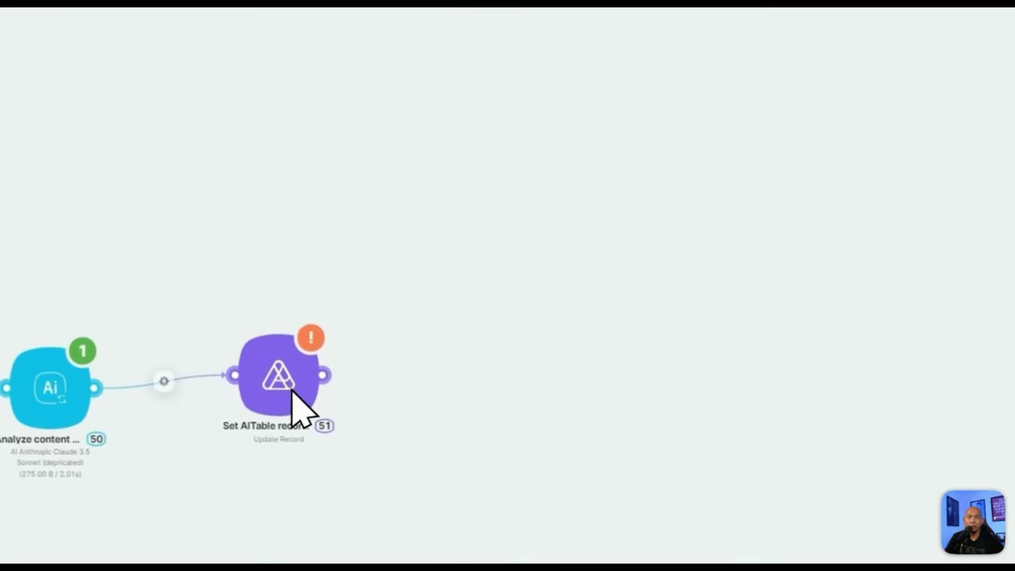
click(290, 408)
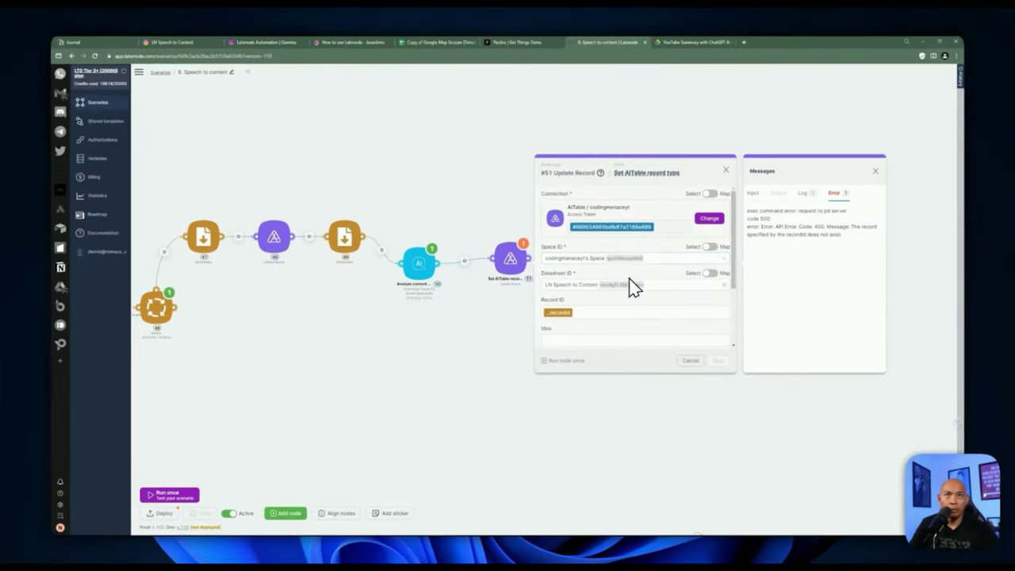
scroll(599, 387, down, 1)
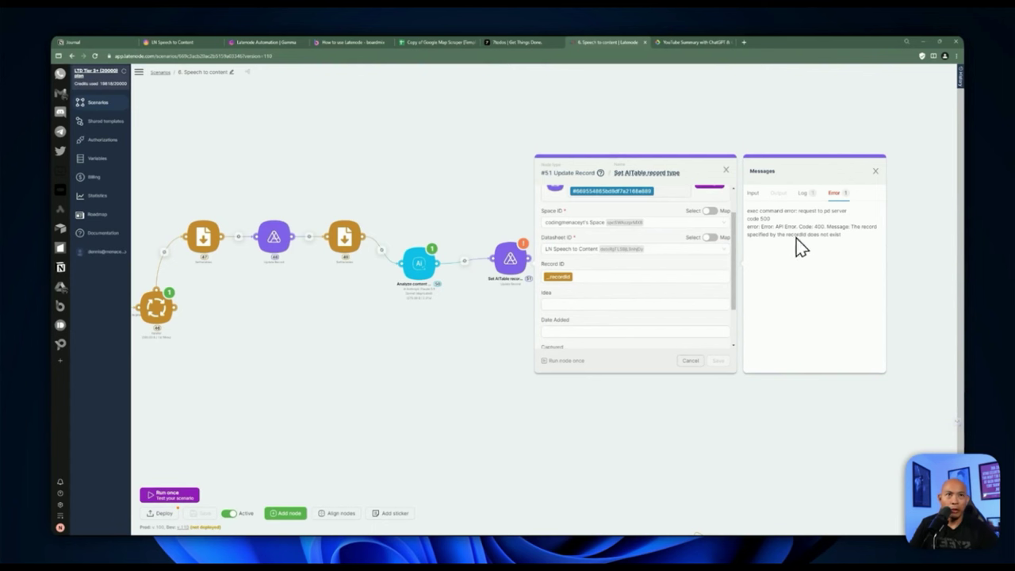
scroll(673, 313, down, 1)
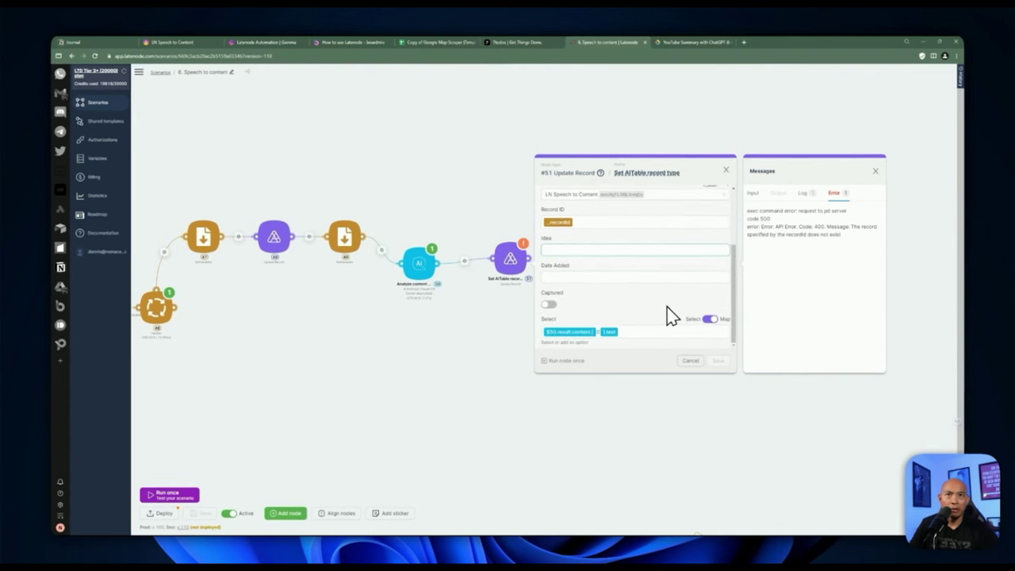
scroll(634, 311, up, 2)
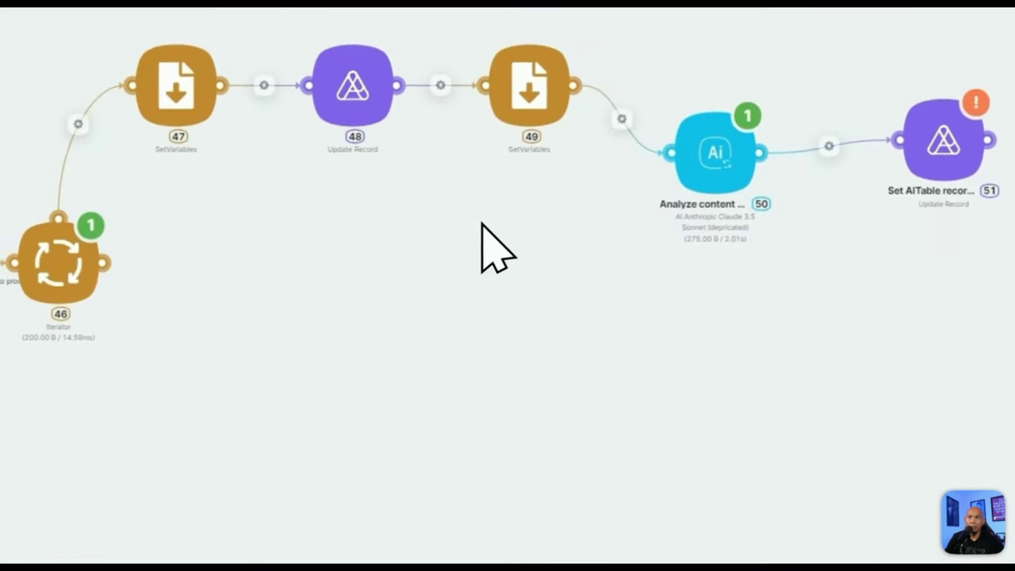
- Run the recordId SetVariables node before Analyze content once and check its output
click(661, 142)
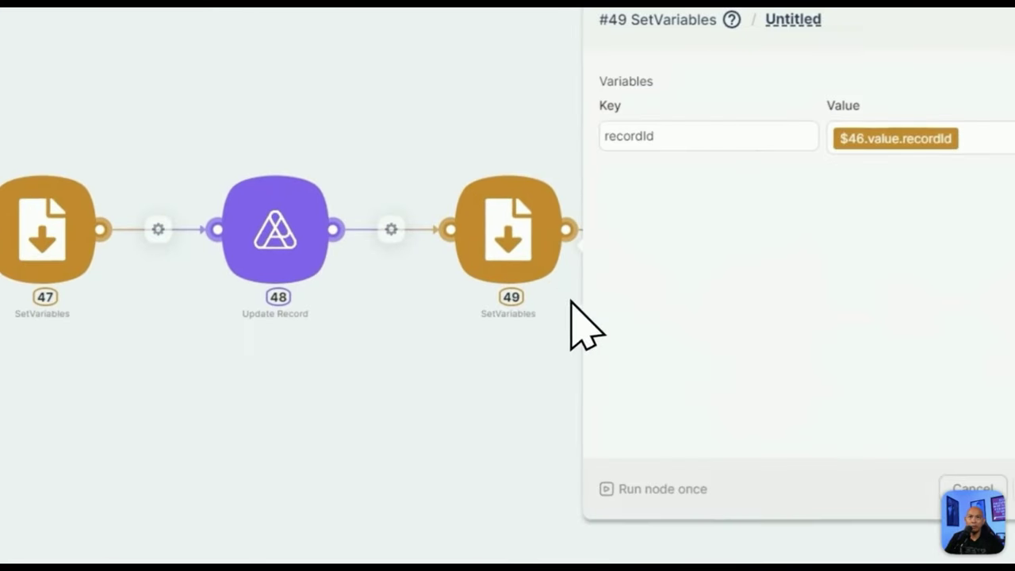
click(639, 480)
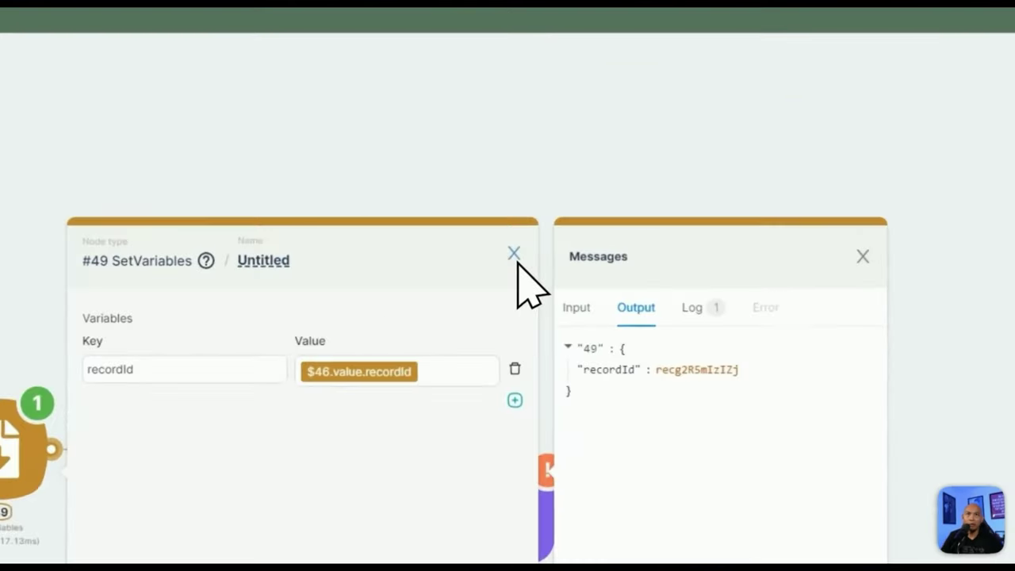
click(681, 158)
- Run the copied Set AITable record type node (51) again and check its error message
click(686, 264)
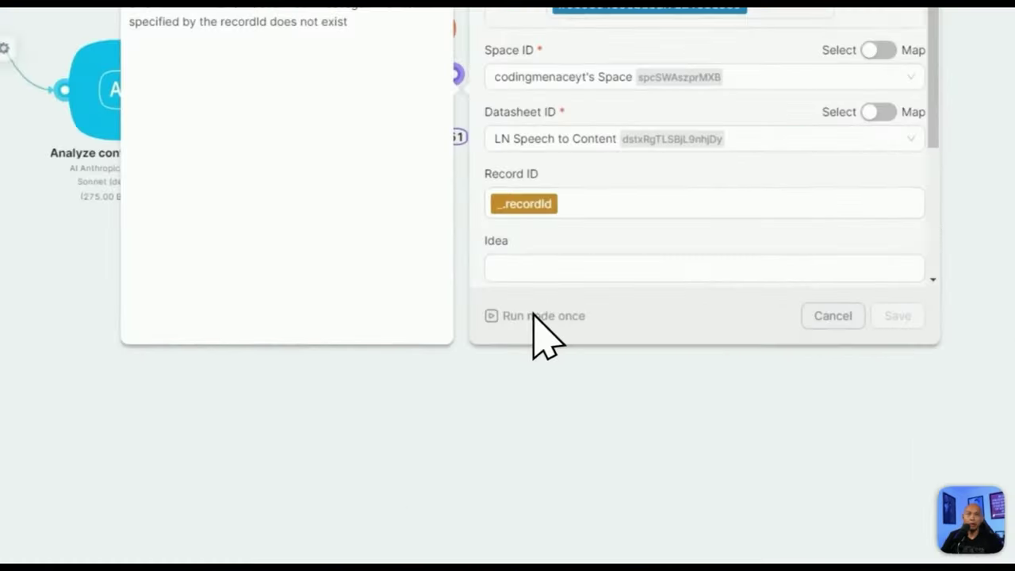
click(737, 375)
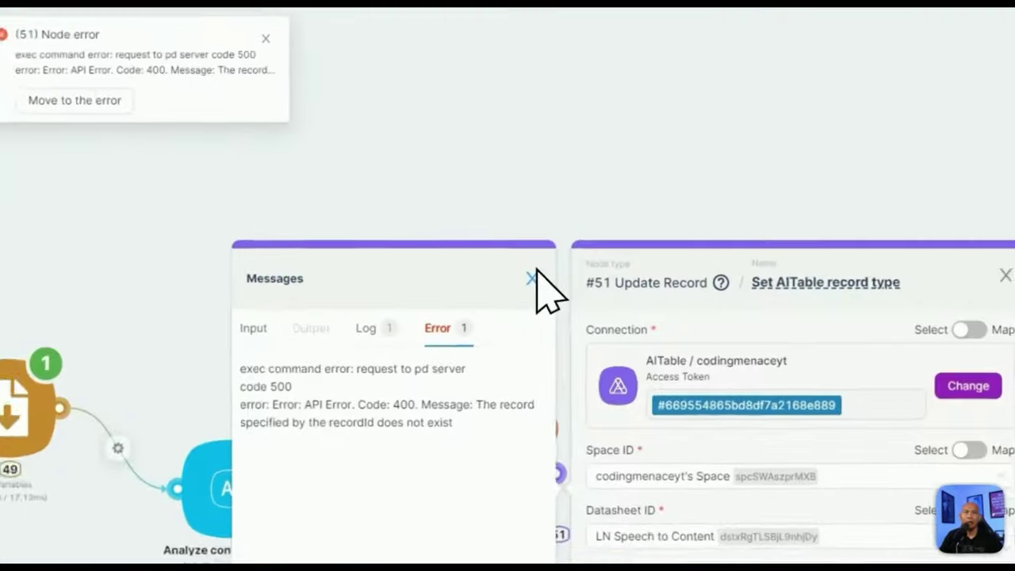
click(692, 185)
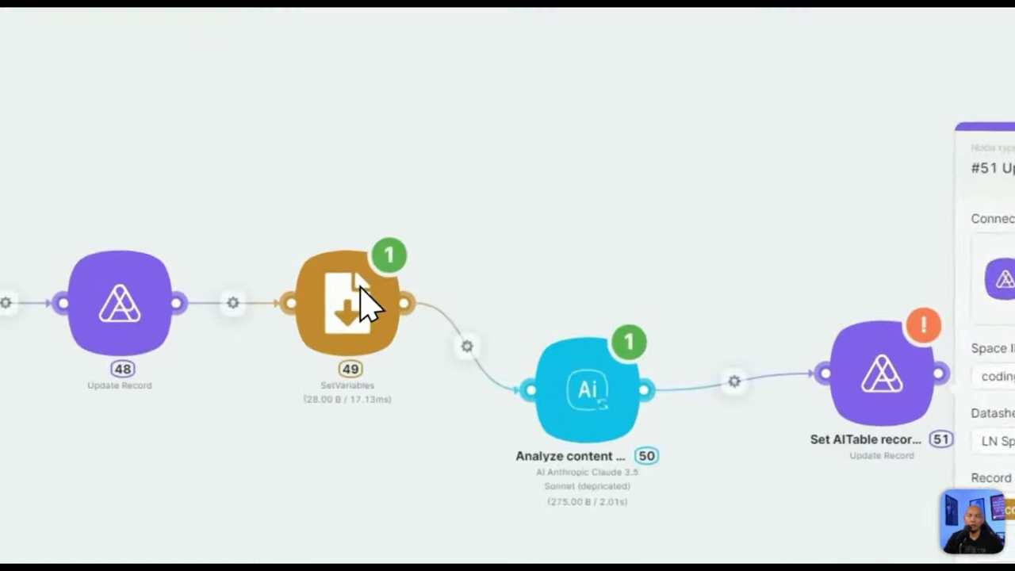
- Enter recg2R5mIzIZj as node 51's Record ID, run the node once and check the LN Speech to Content datasheet in AITable
click(353, 211)
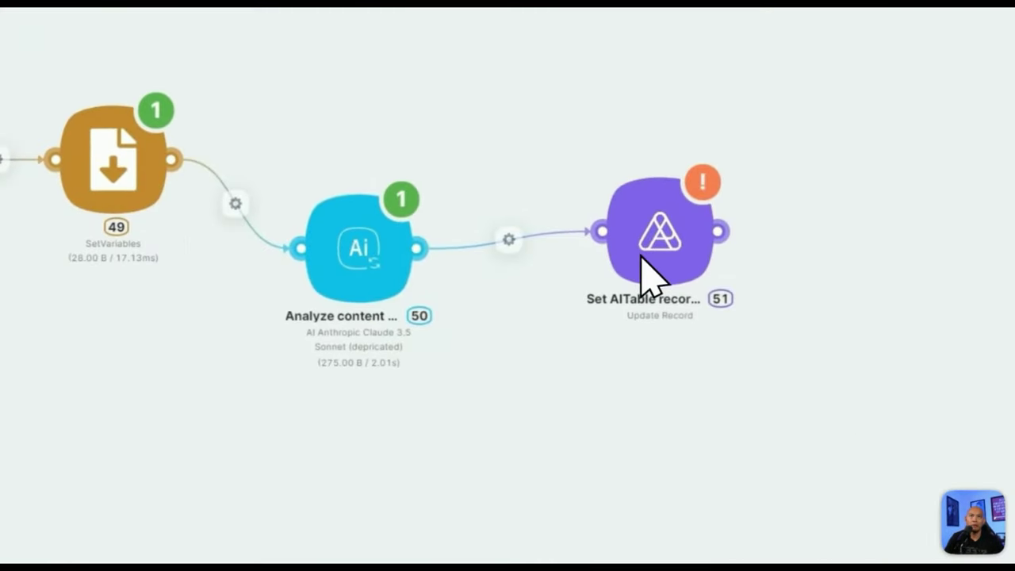
click(647, 273)
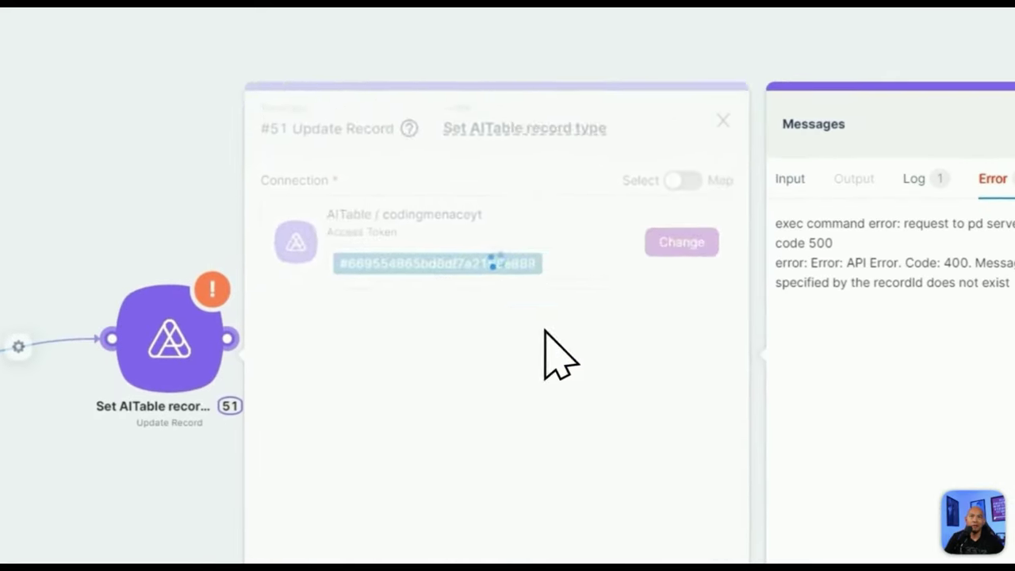
click(487, 310)
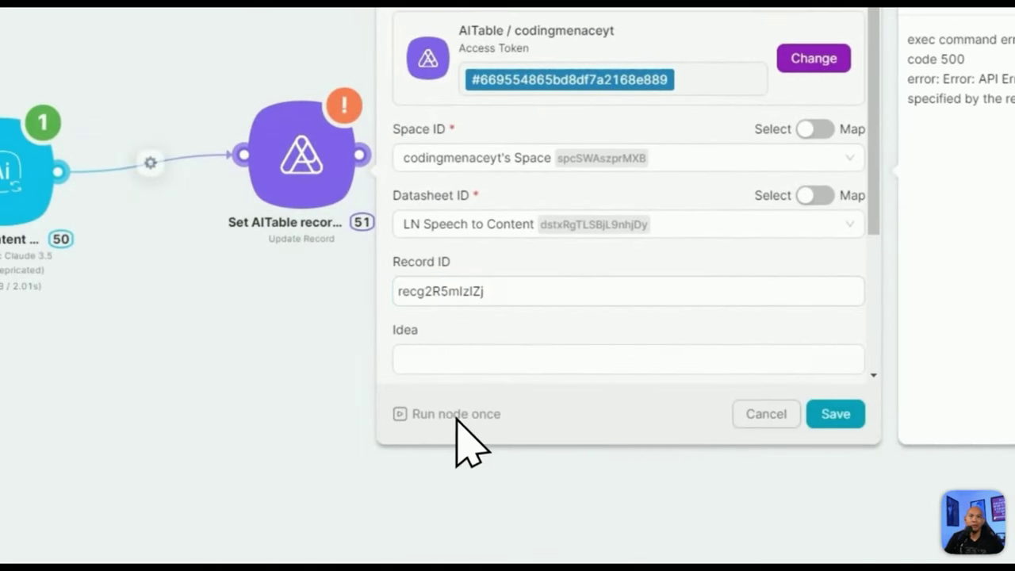
click(445, 414)
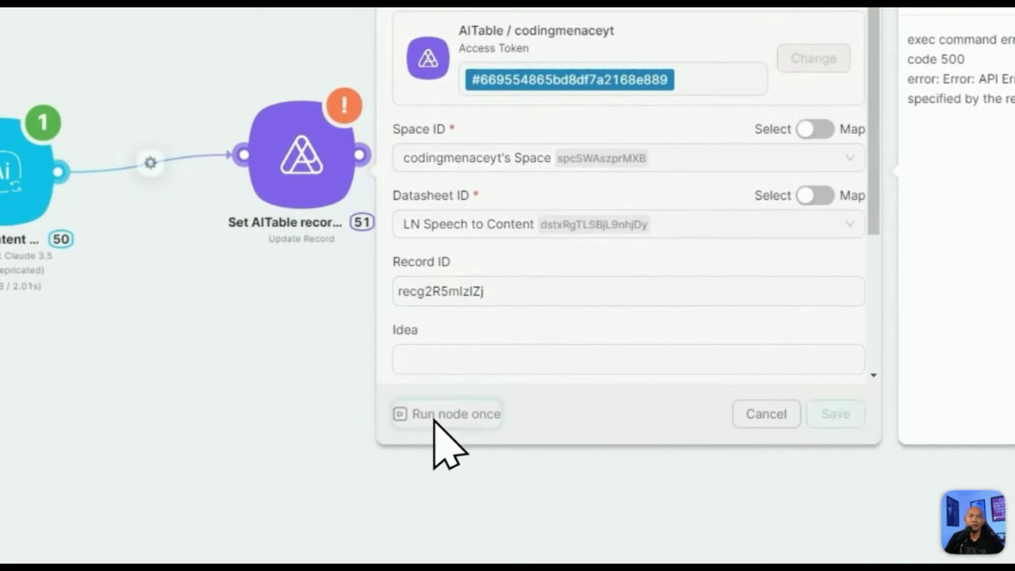
click(73, 49)
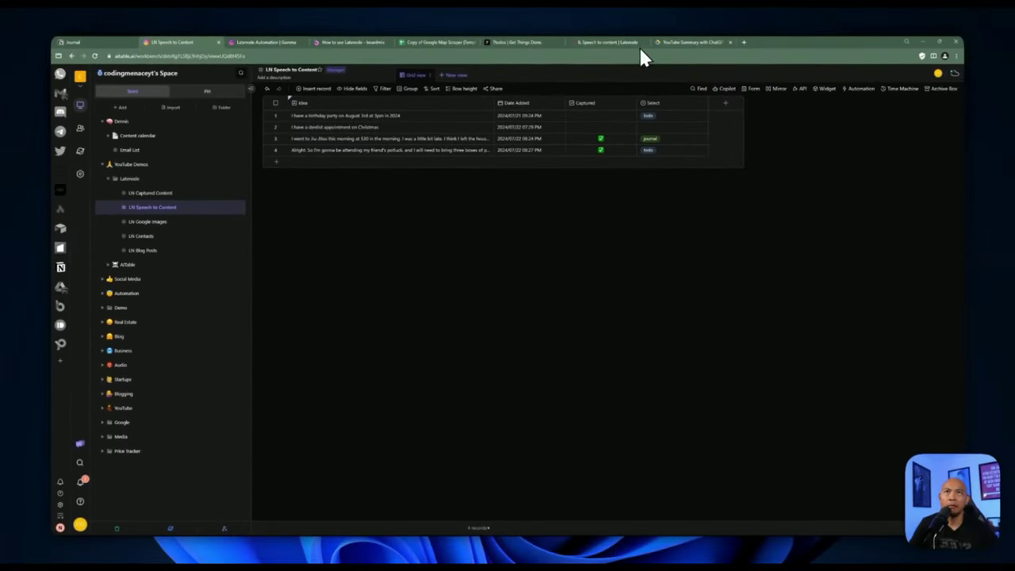
- Back in Latenode, replace node 51's typed Record ID with the recordId variable, save it and recheck the datasheet
click(384, 40)
scroll(356, 412, down, 3)
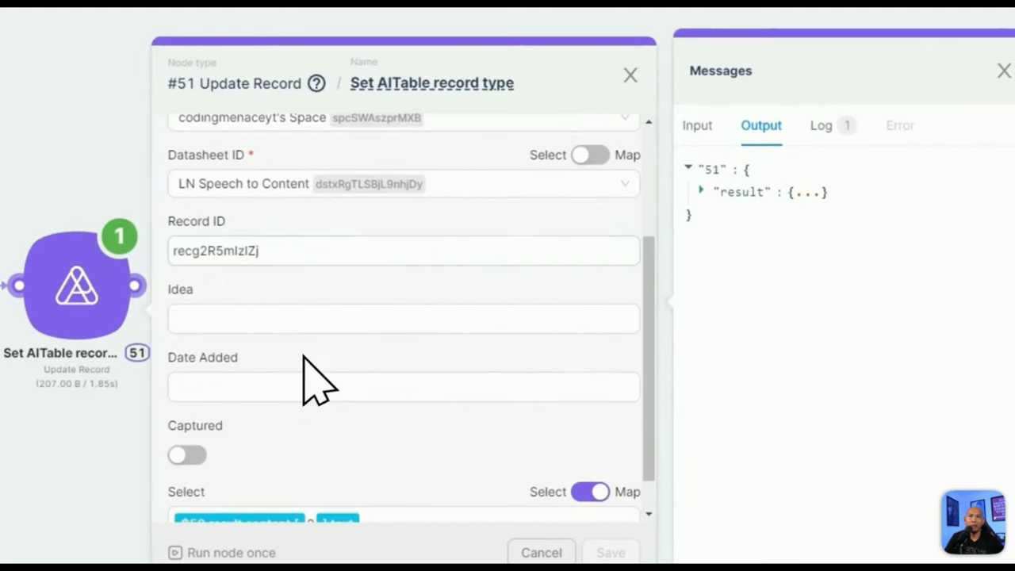
key(BackSpace)
key(BackSpace)
key(BackSpace)
key(BackSpace)
key(BackSpace)
key(BackSpace)
key(BackSpace)
key(BackSpace)
key(BackSpace)
key(BackSpace)
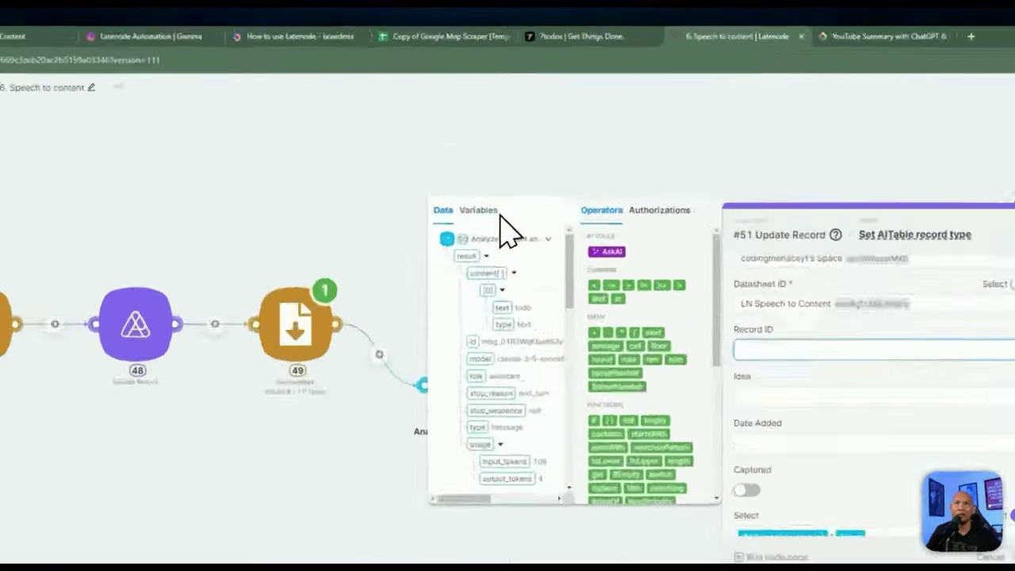
click(456, 143)
click(455, 157)
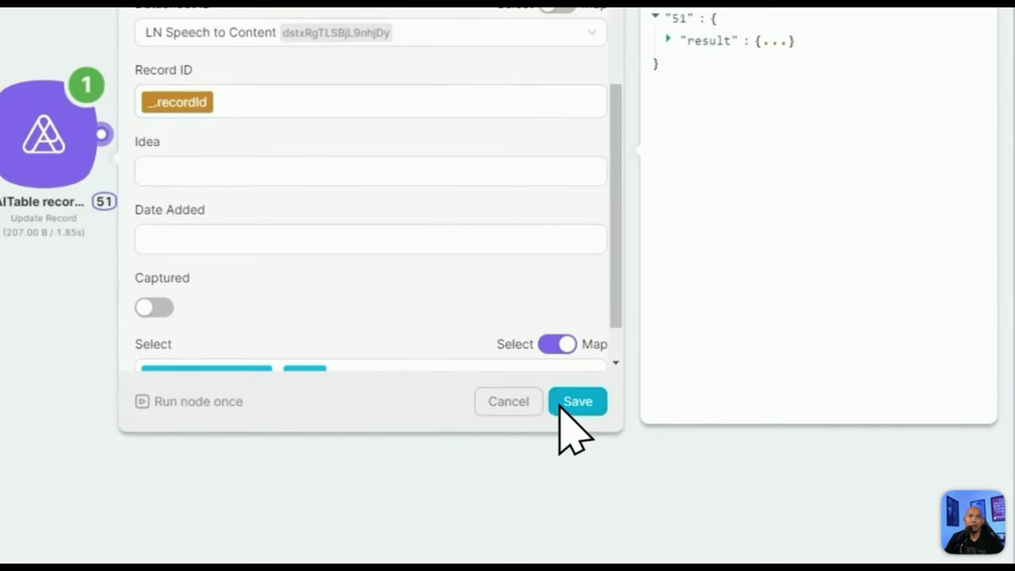
click(562, 400)
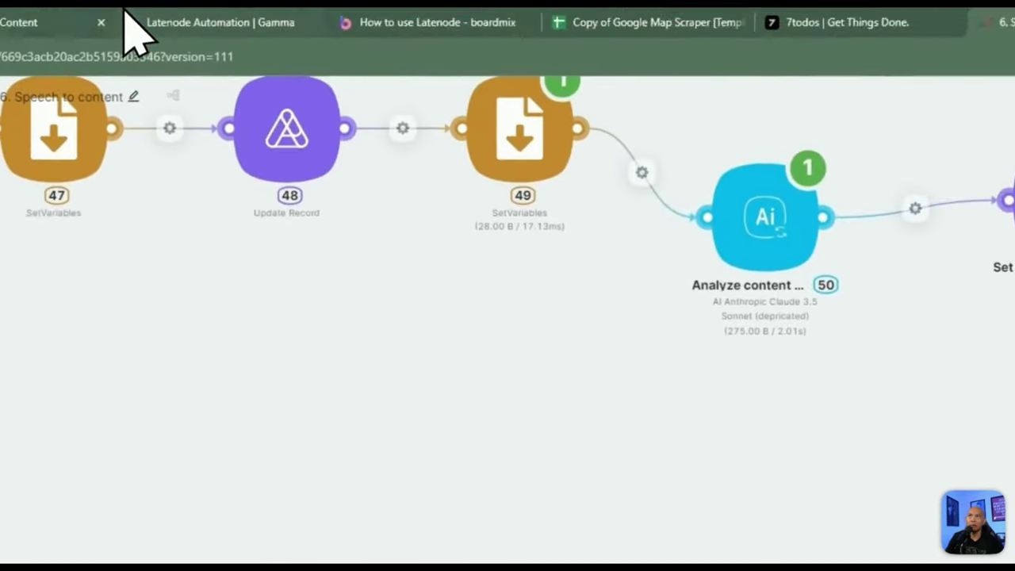
click(95, 21)
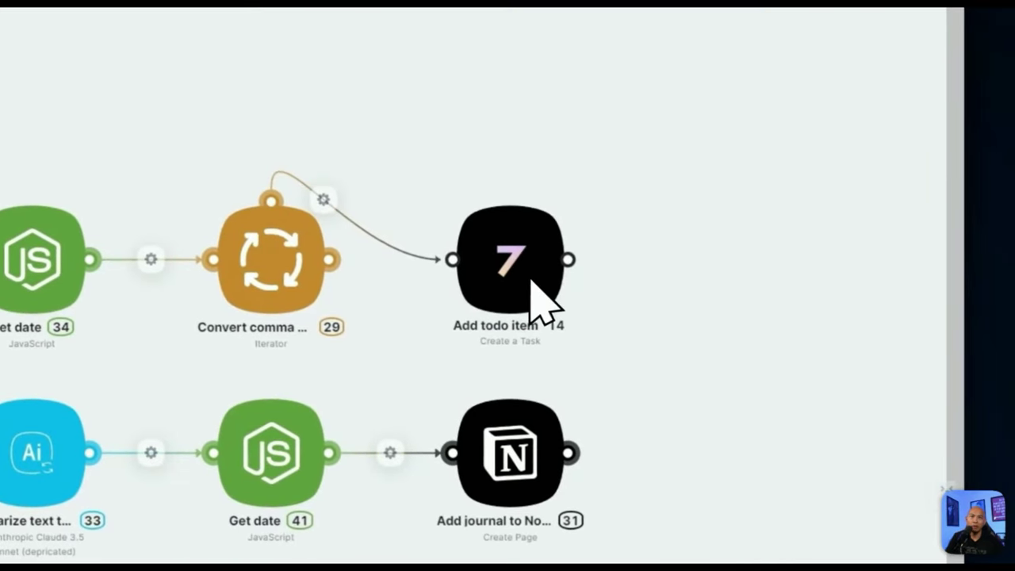
- Review node 28's task extraction prompt, copy that node and connect the copy after the Set AITable record type node (51)
click(595, 494)
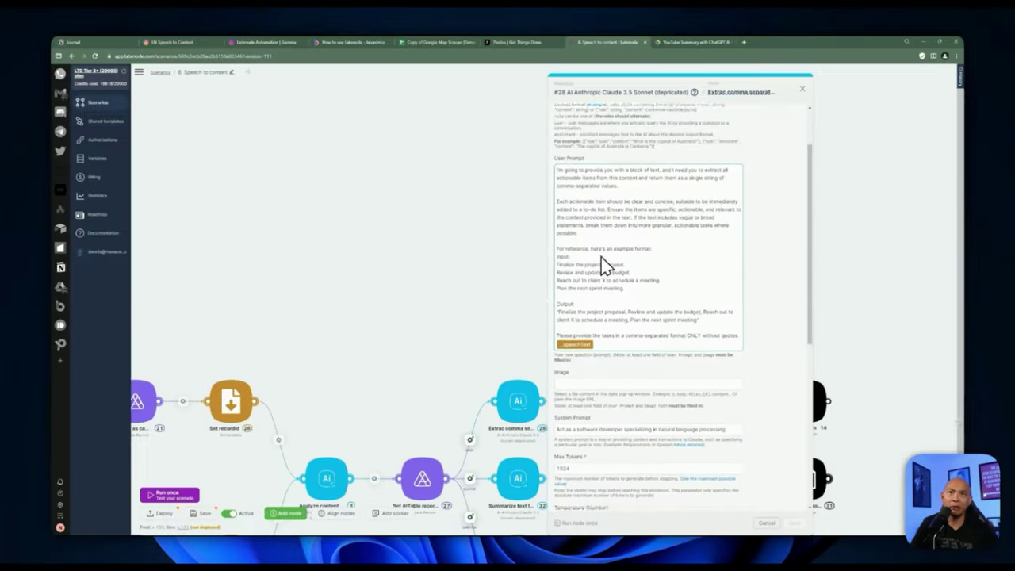
scroll(603, 264, up, 1)
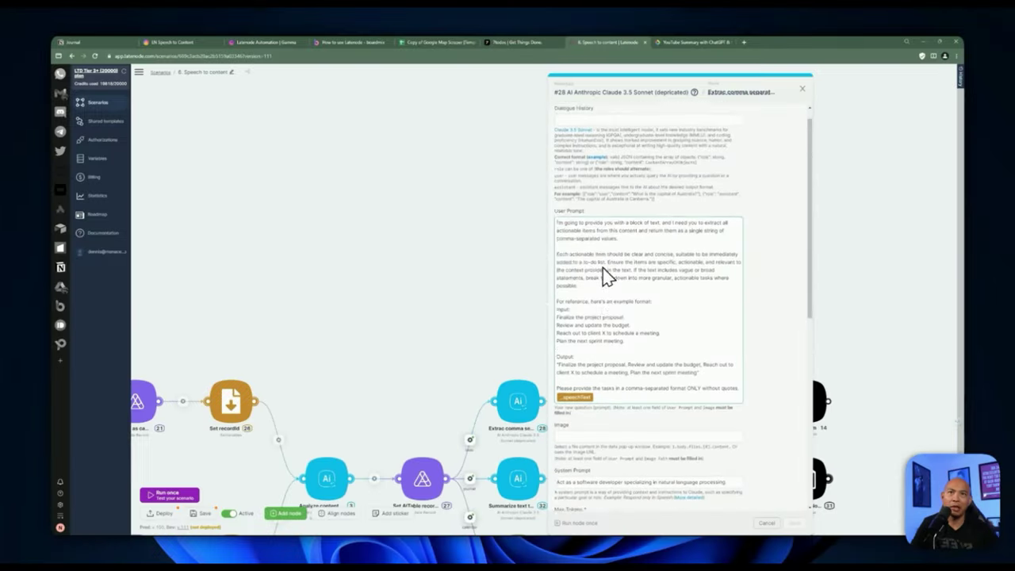
scroll(606, 266, down, 2)
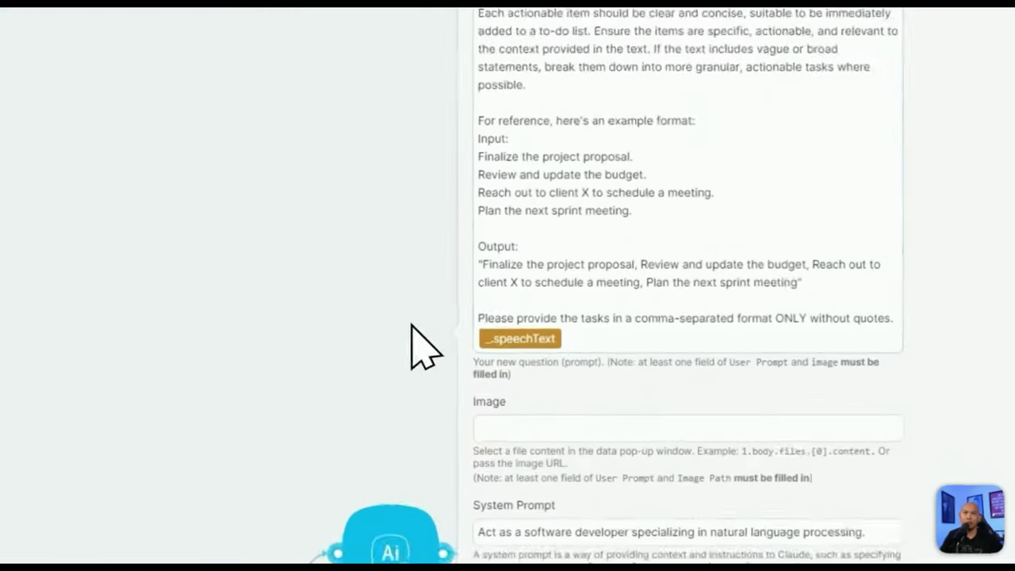
click(530, 309)
click(519, 398)
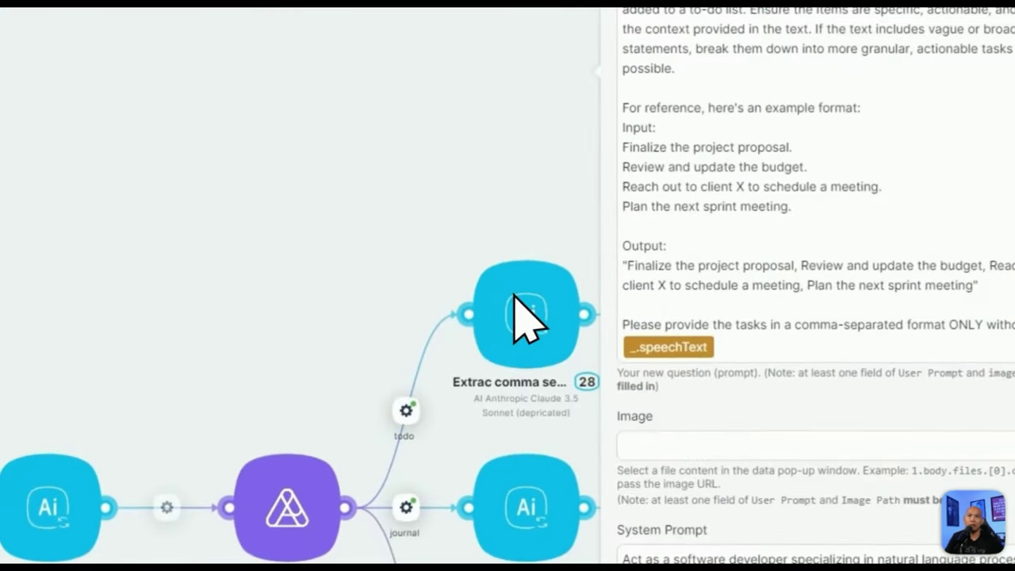
right_click(522, 396)
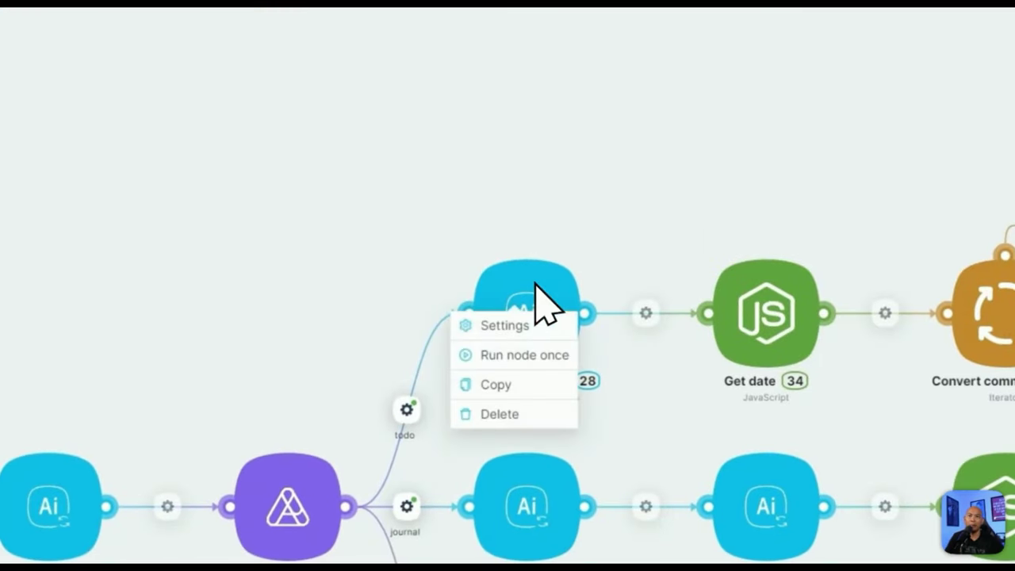
click(532, 382)
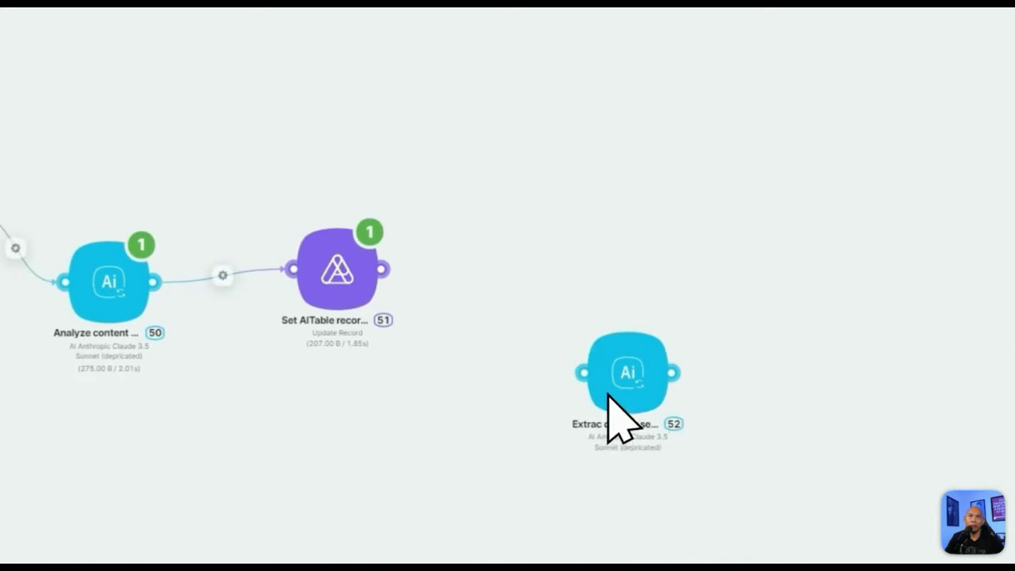
drag(607, 395, 571, 283)
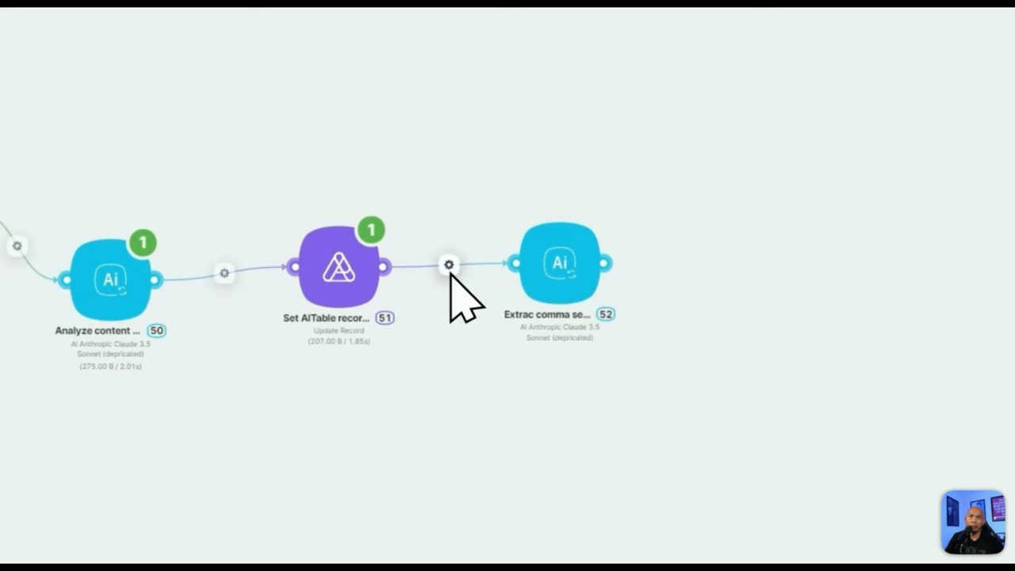
- Add a filter labelled todo to the link between nodes 51 and 52
click(449, 265)
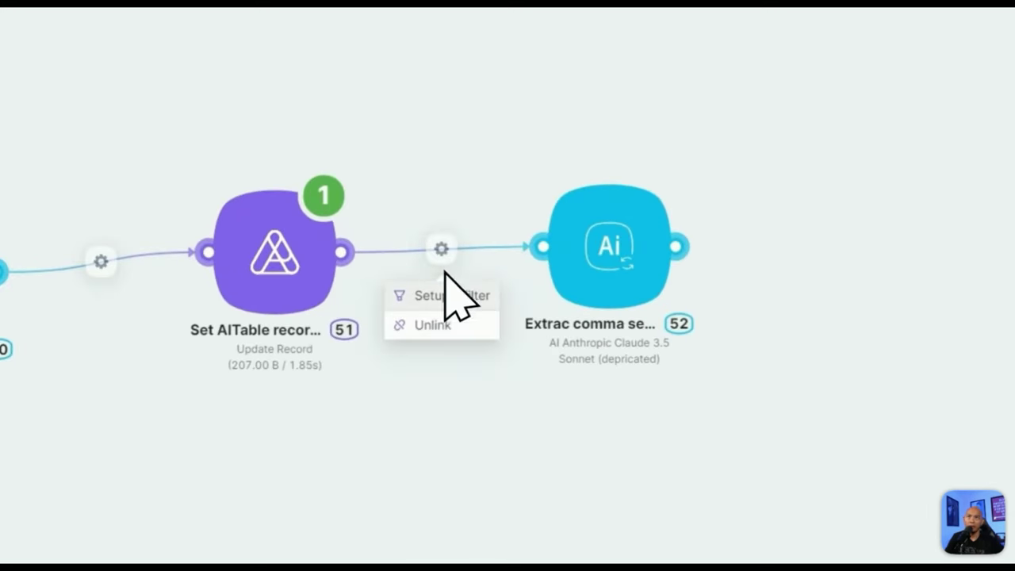
click(446, 295)
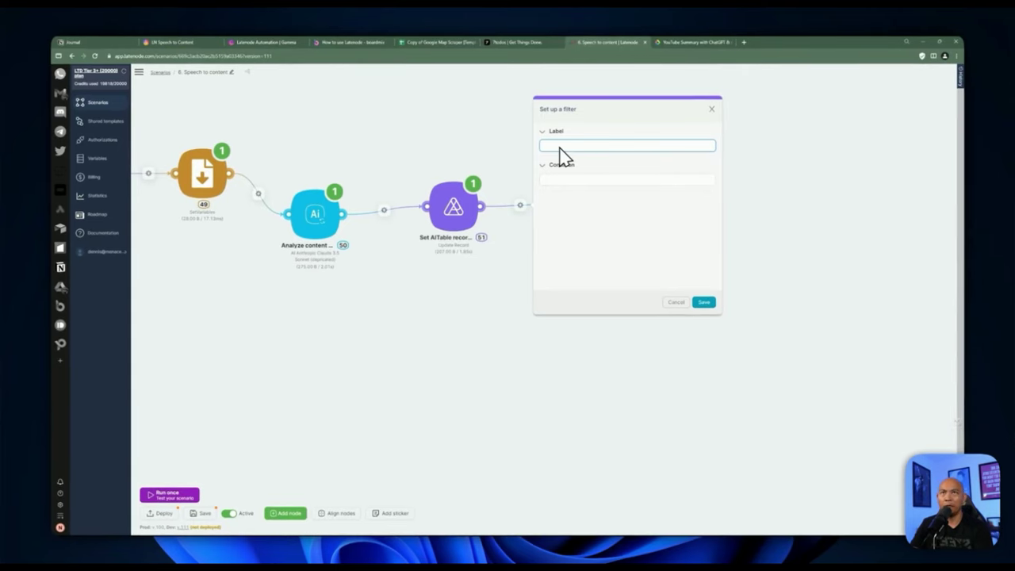
double_click(551, 151)
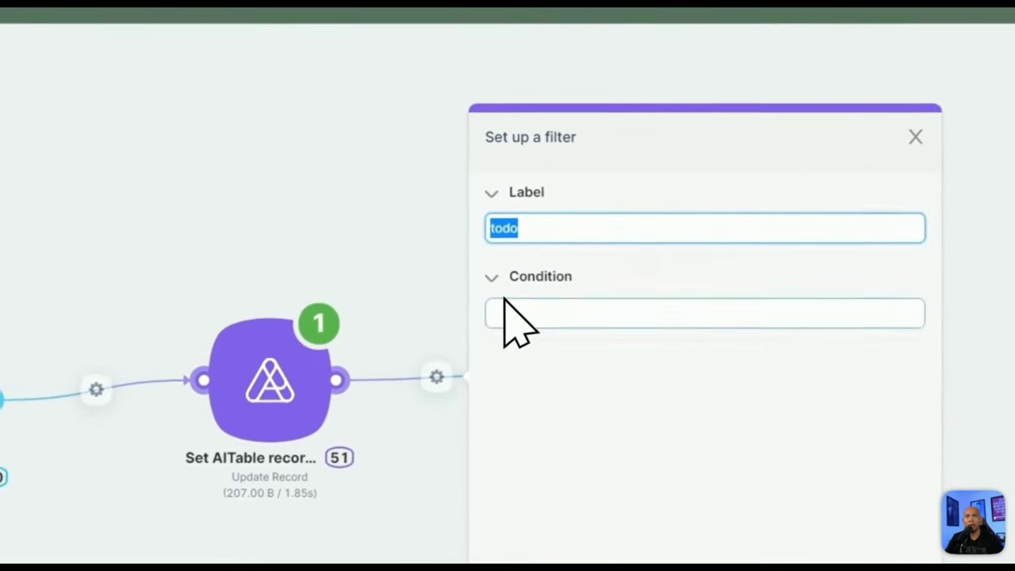
click(554, 180)
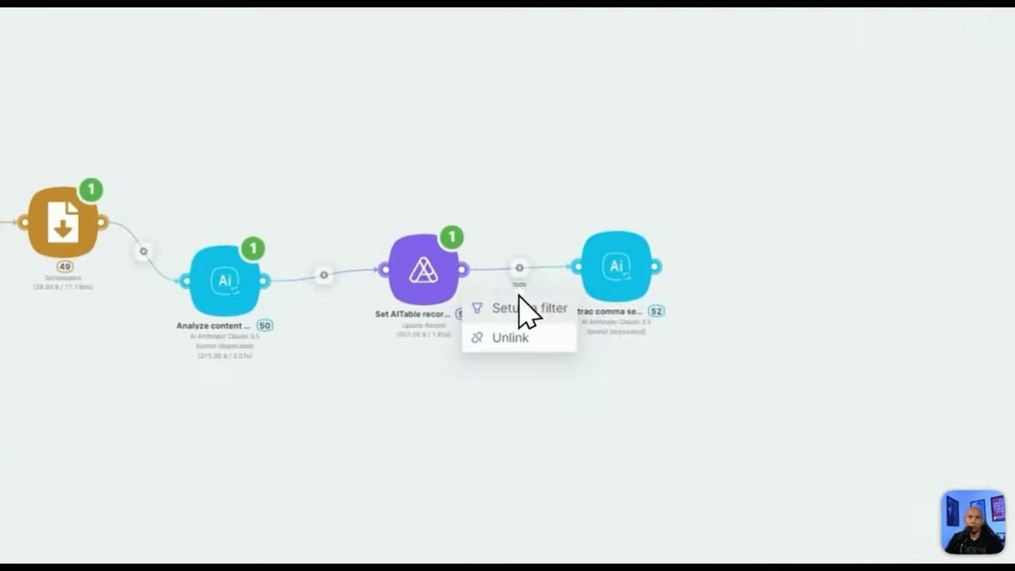
- Set the todo filter's condition to node 50's first result content text = todo and save it
click(521, 308)
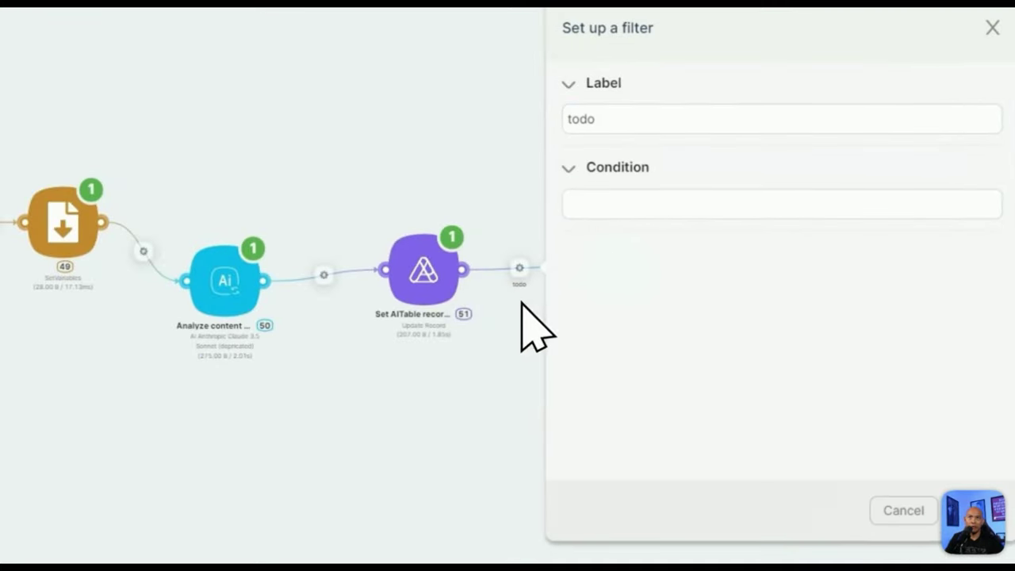
click(683, 212)
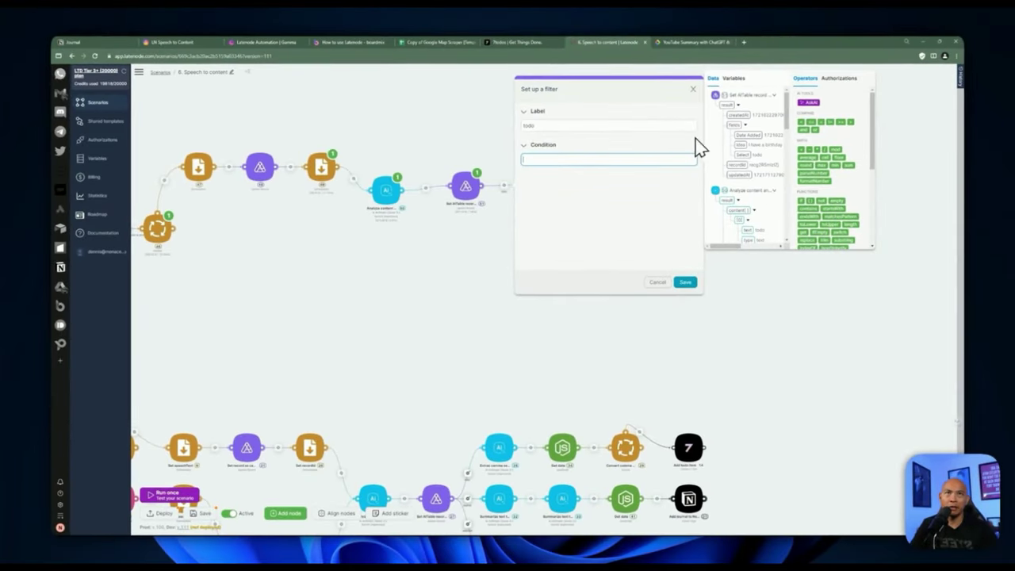
scroll(745, 150, down, 1)
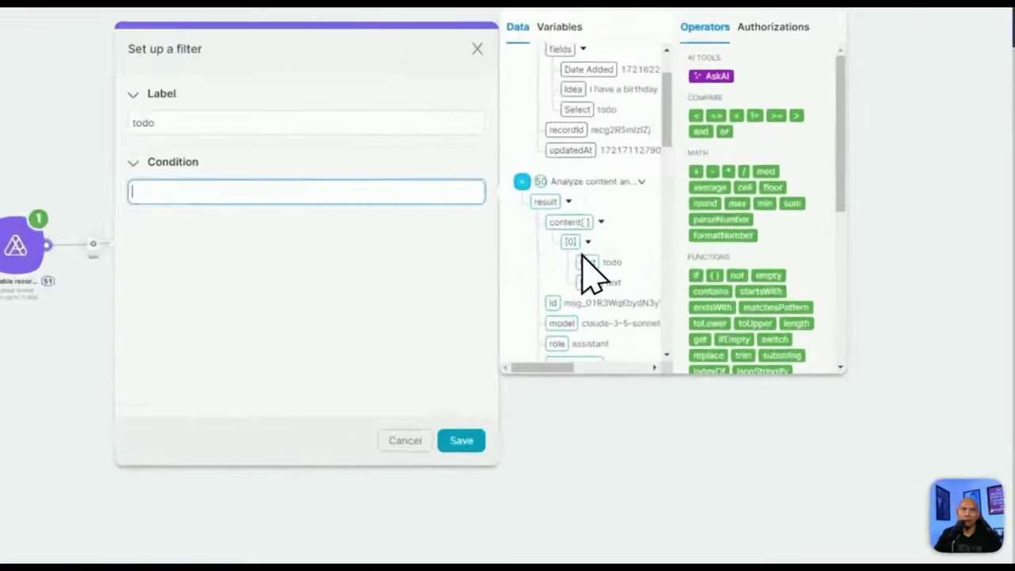
click(747, 196)
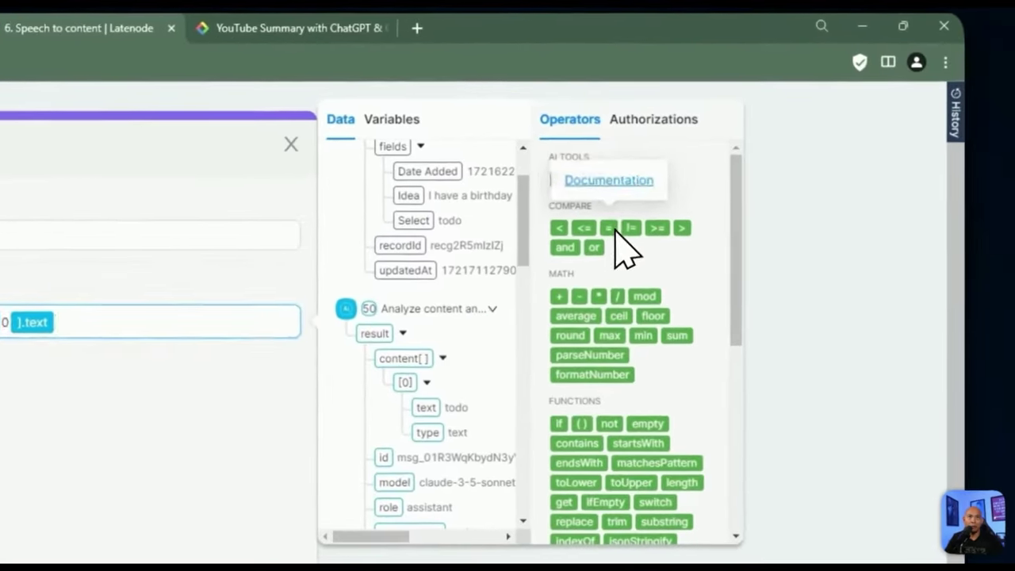
click(822, 122)
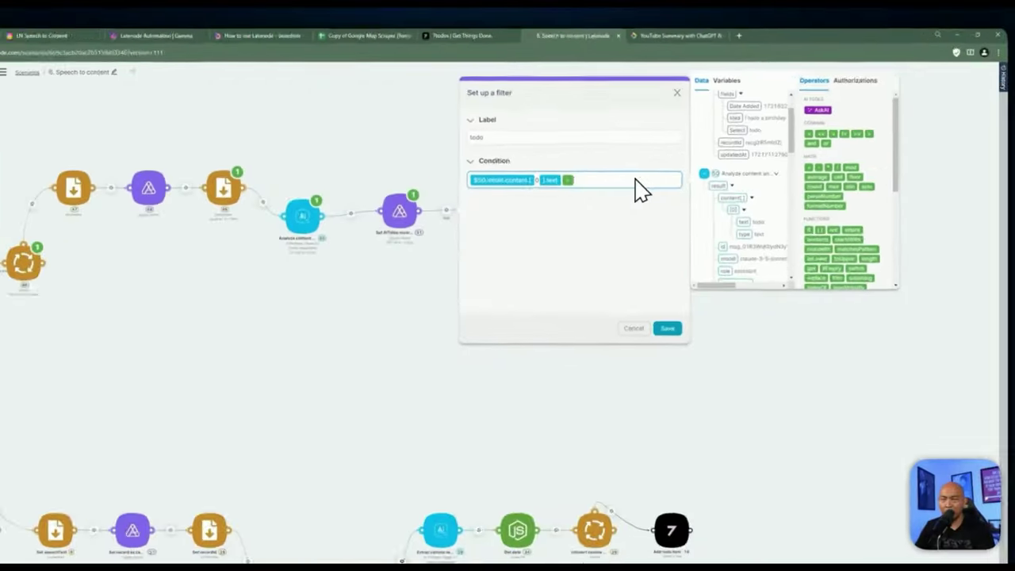
text(todo)
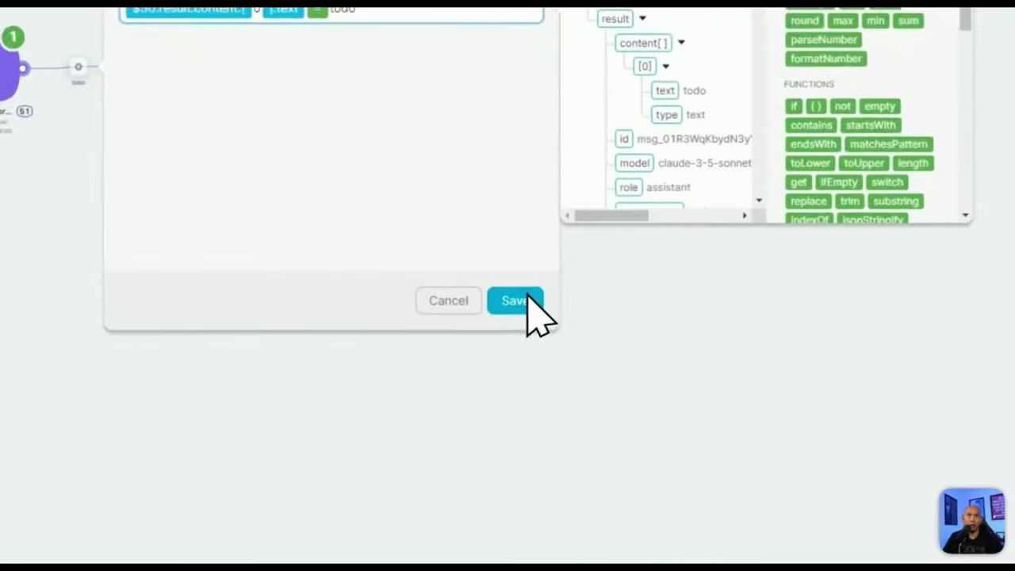
click(684, 281)
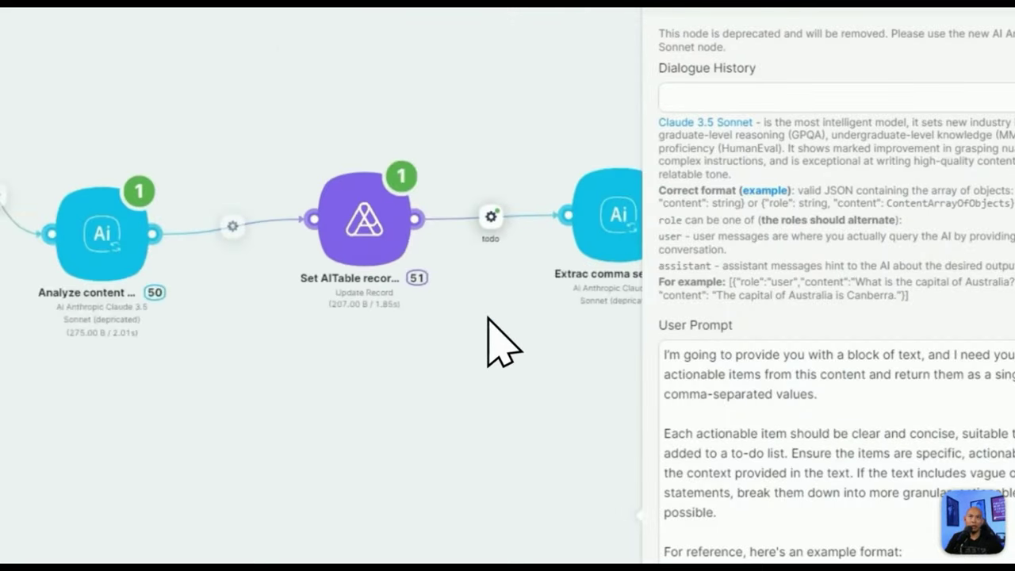
- Copy the journal branch's first Summarize text node (32) and connect the copy to node 51 as a second branch
click(490, 258)
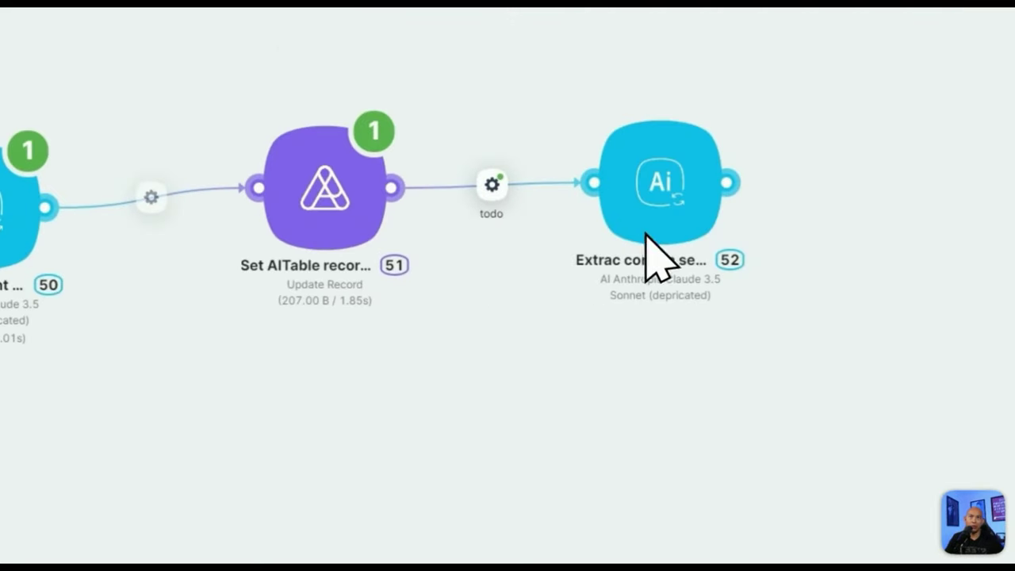
scroll(650, 254, down, 10)
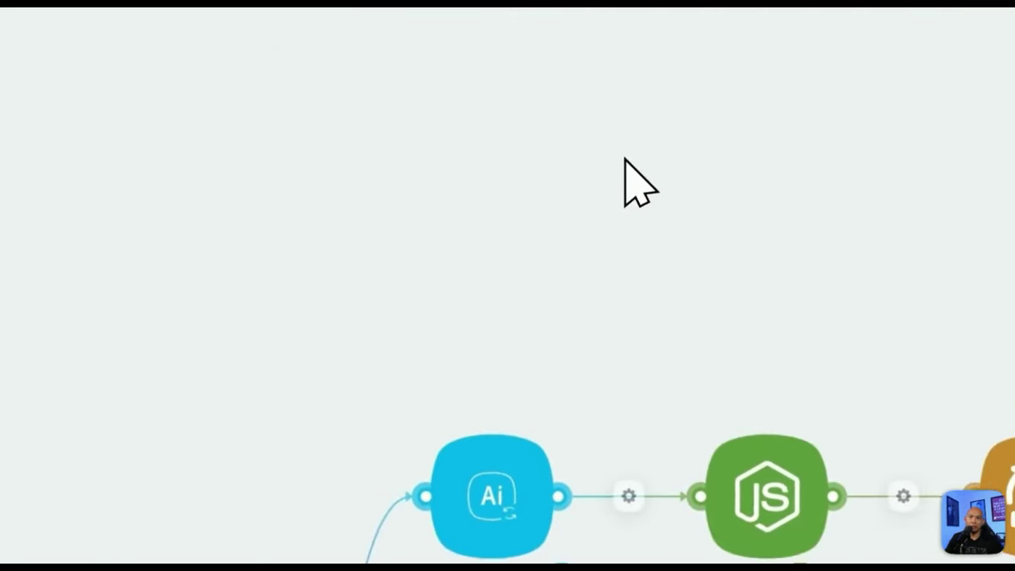
scroll(625, 161, down, 5)
right_click(548, 476)
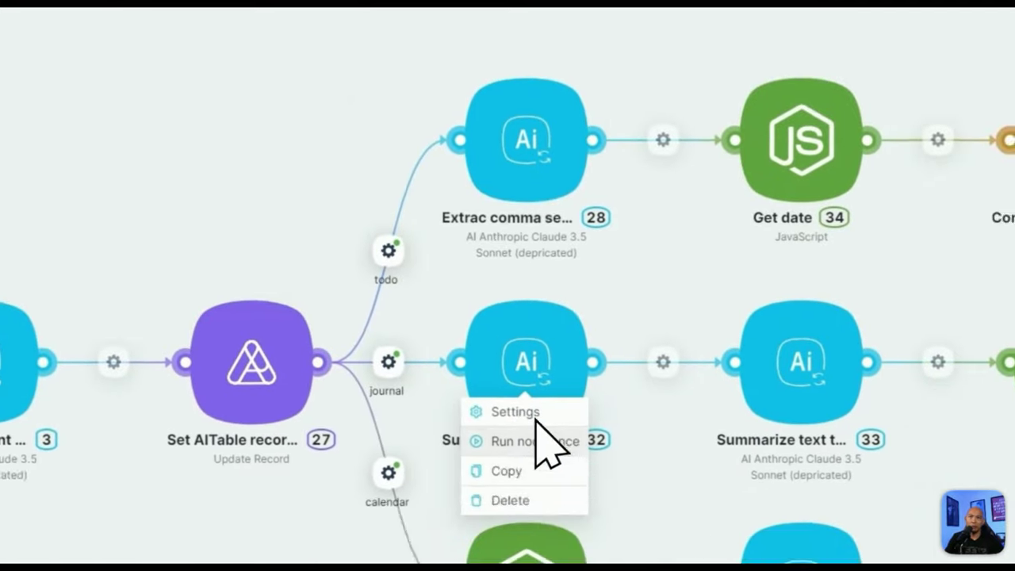
click(506, 470)
drag(509, 431, 480, 162)
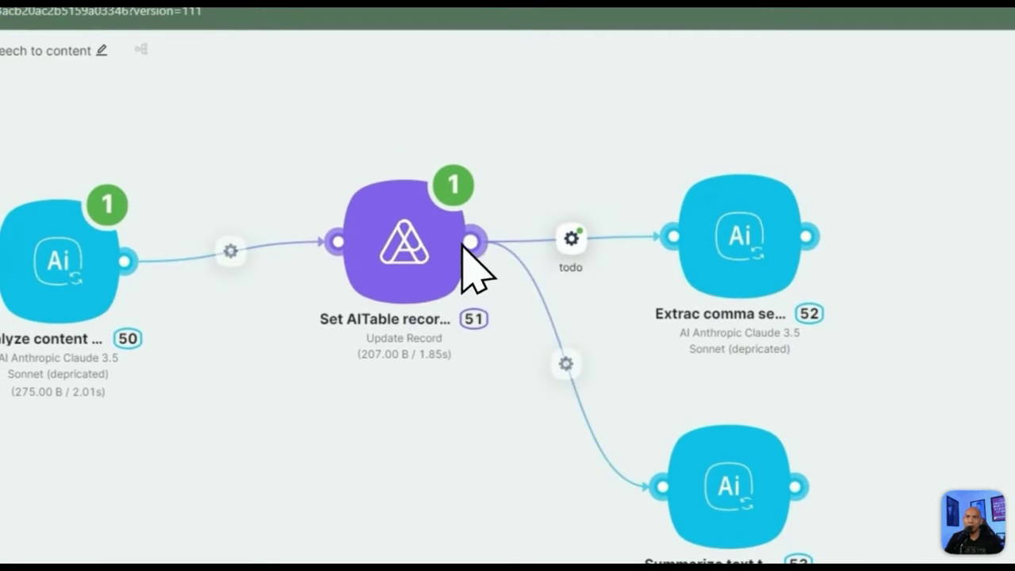
- Add a filter labelled journal to the link between the Set AITable record type node (51) and Summarize text node 53
click(562, 361)
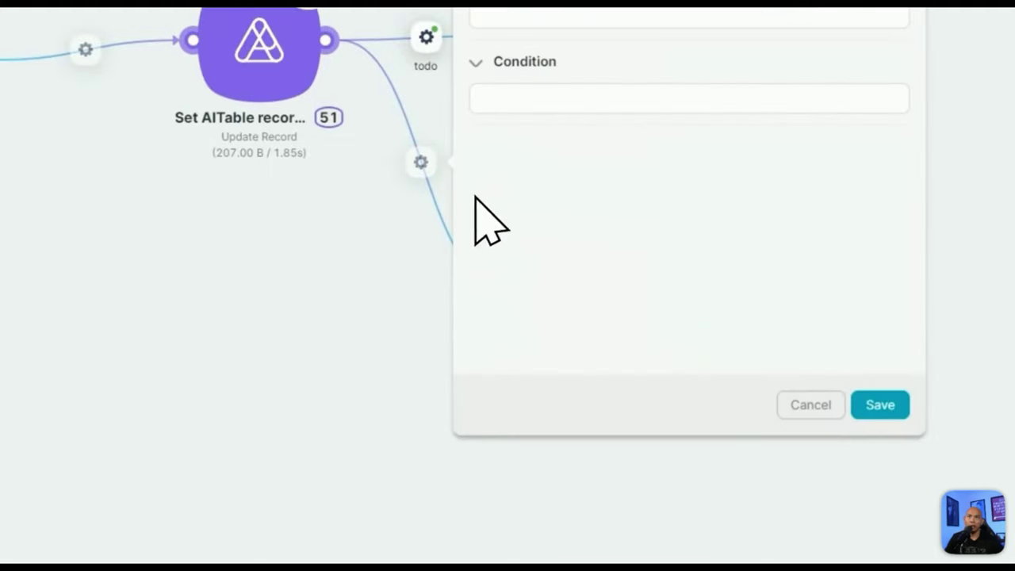
click(523, 198)
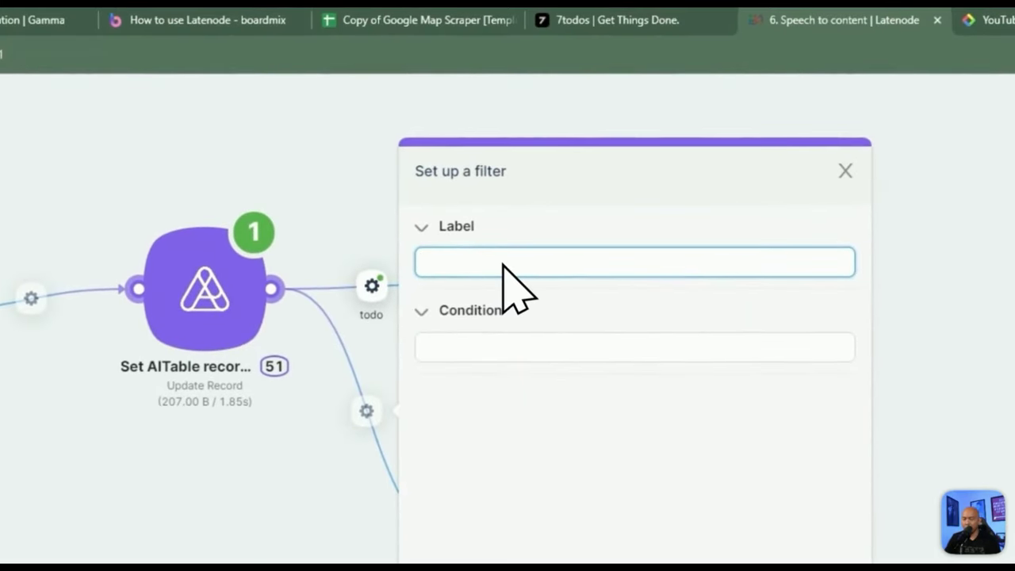
text(journal)
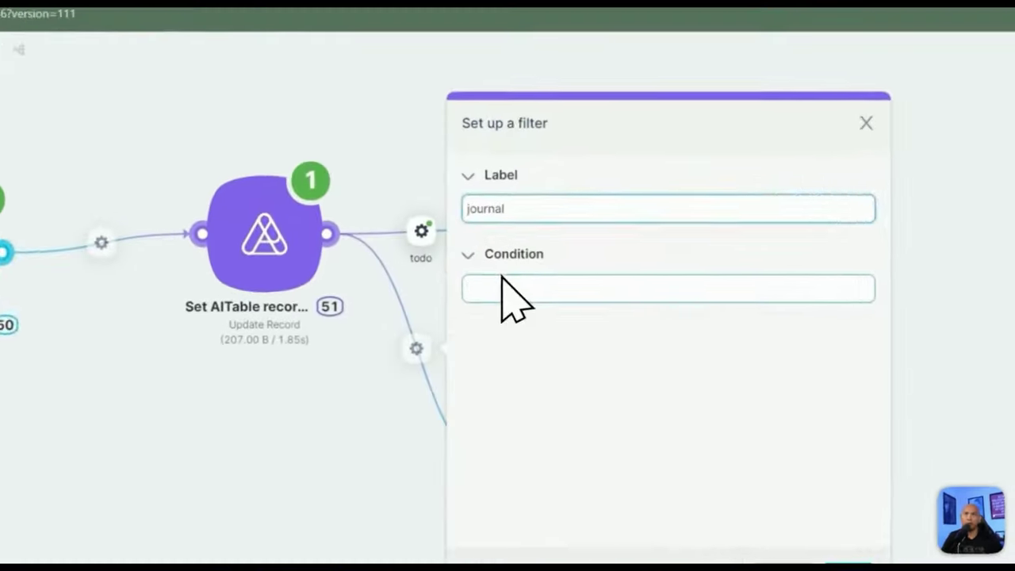
- Set the journal filter's condition to node 50's first result content text = journal and save it
click(455, 174)
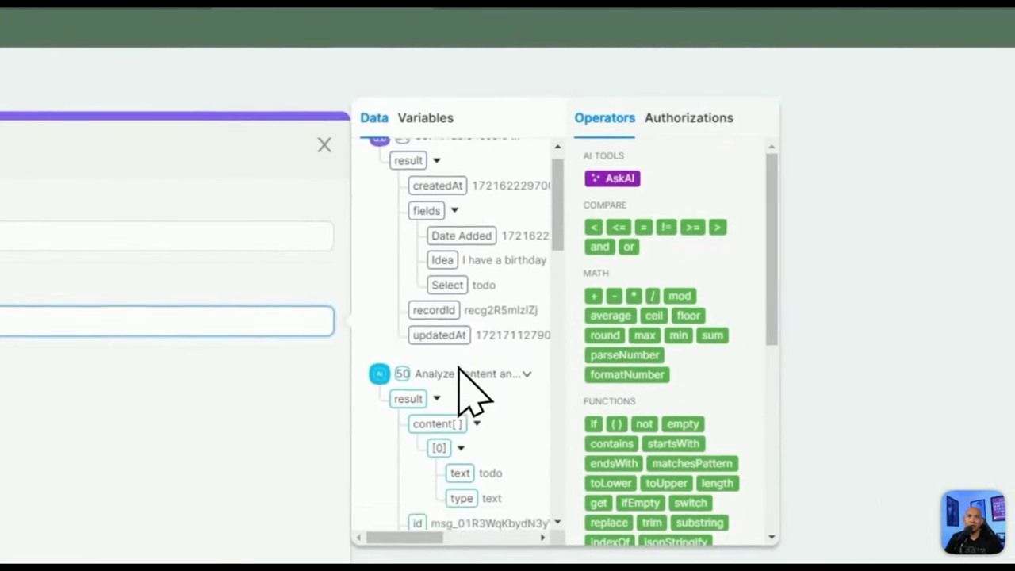
scroll(458, 366, down, 2)
click(458, 319)
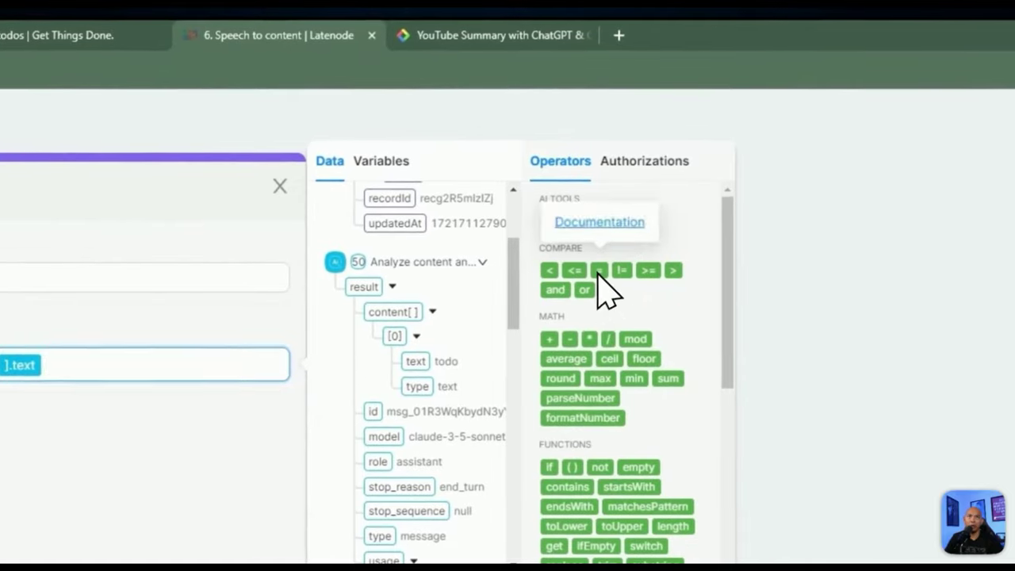
click(782, 217)
text(journal)
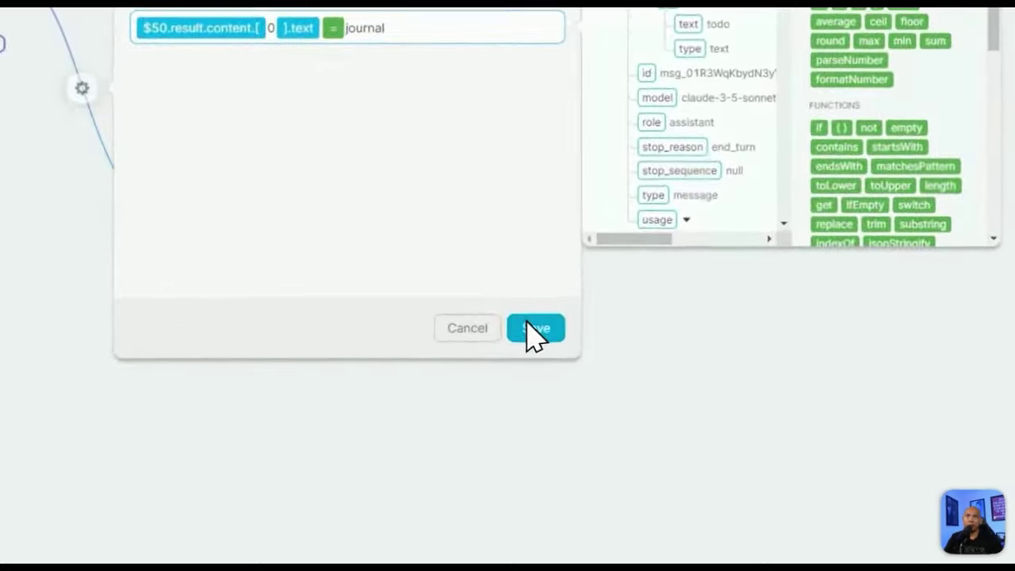
click(600, 294)
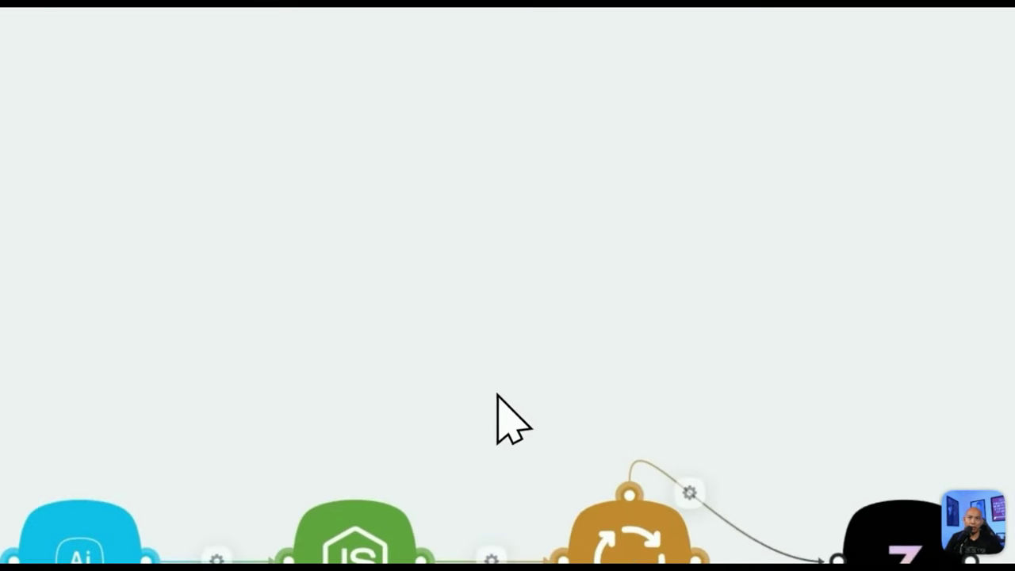
- Review the original todo branch's Get date node (34) and the date fields and required format in the Add todo item node (14)
click(487, 313)
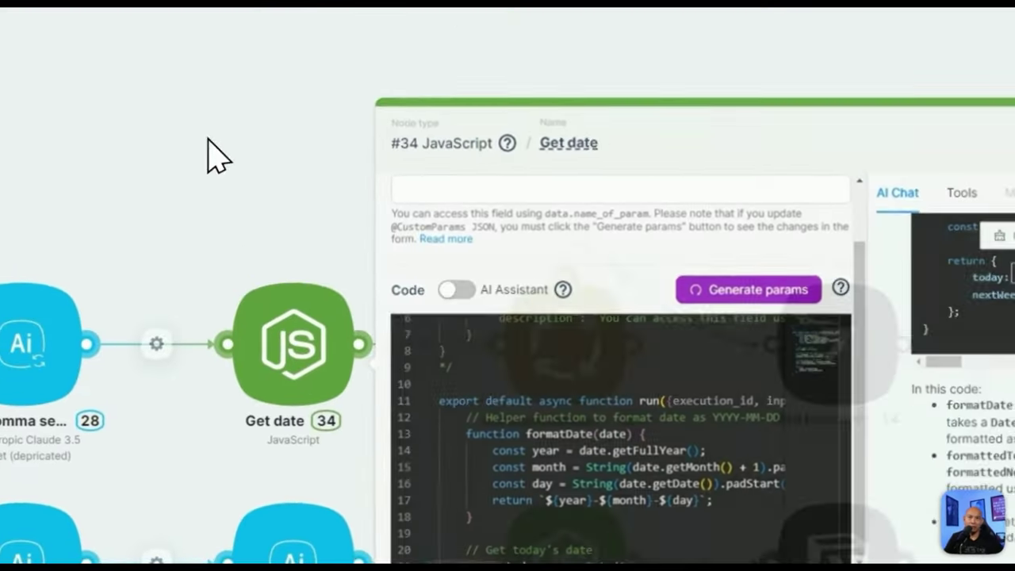
click(218, 159)
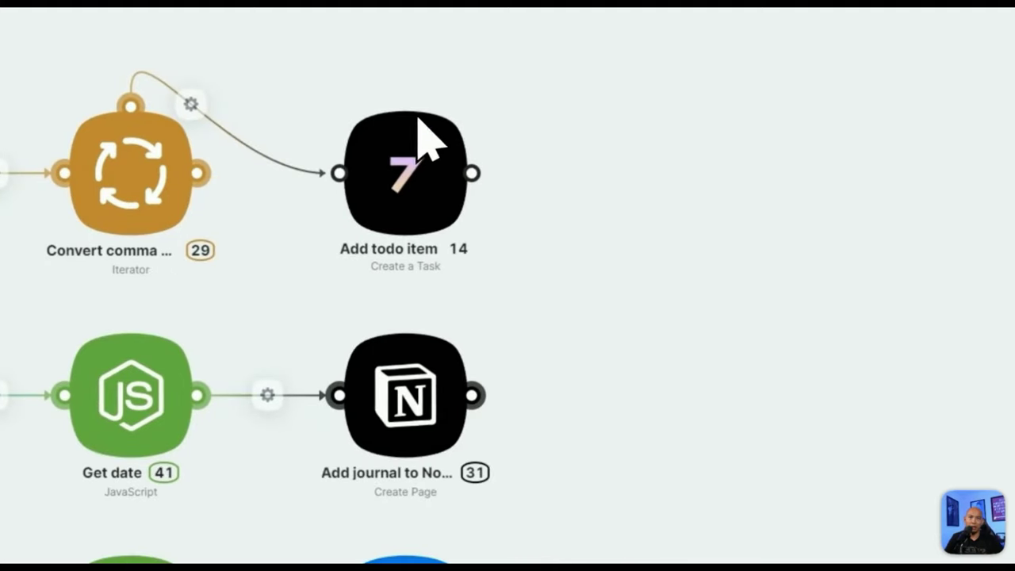
click(496, 227)
scroll(626, 309, down, 4)
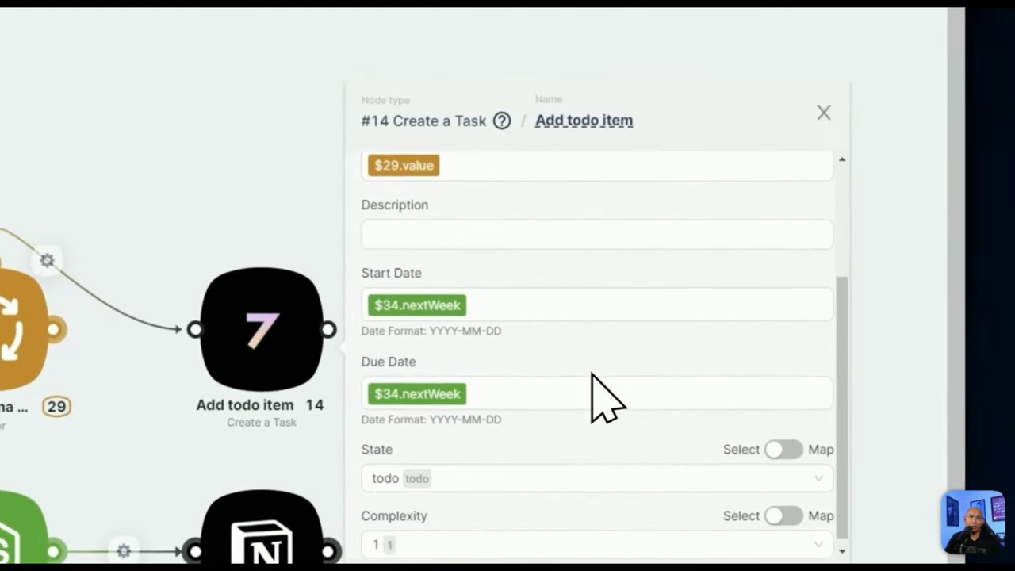
click(456, 288)
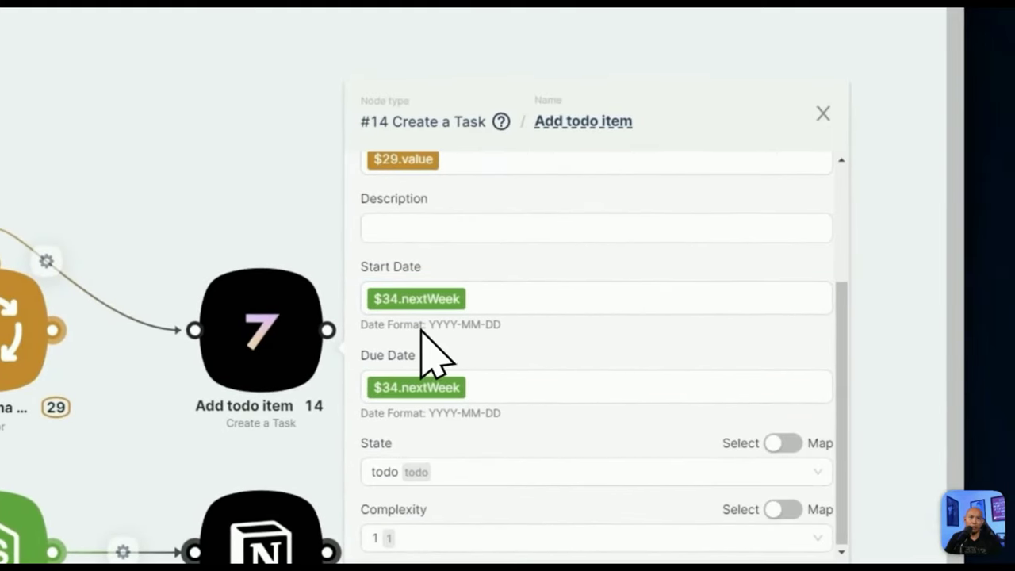
drag(427, 325, 486, 324)
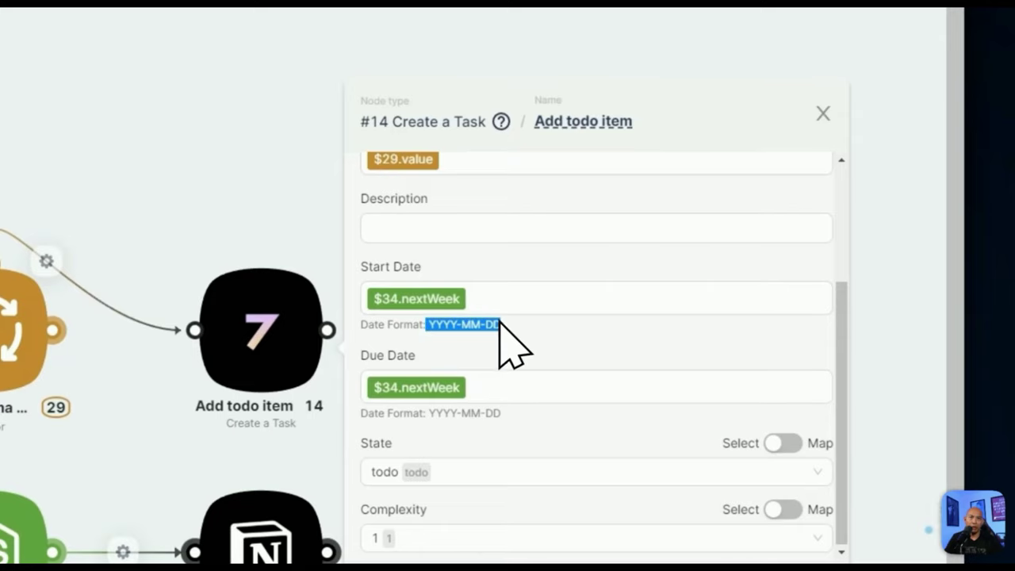
- Examine node 34's full-screen JavaScript code, including the date formatting function, the seven-day offset and the returned today and nextWeek values
click(444, 317)
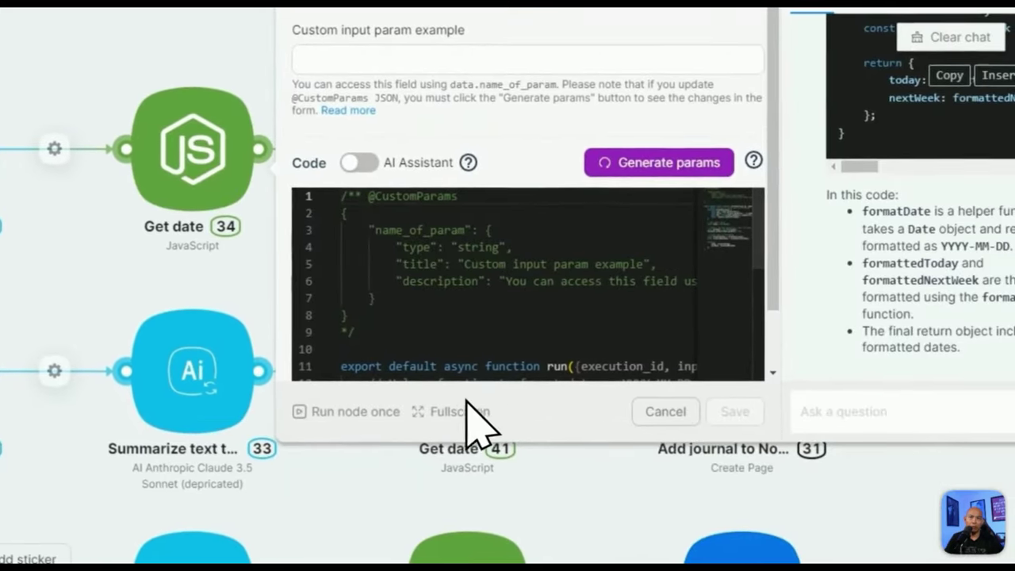
click(658, 541)
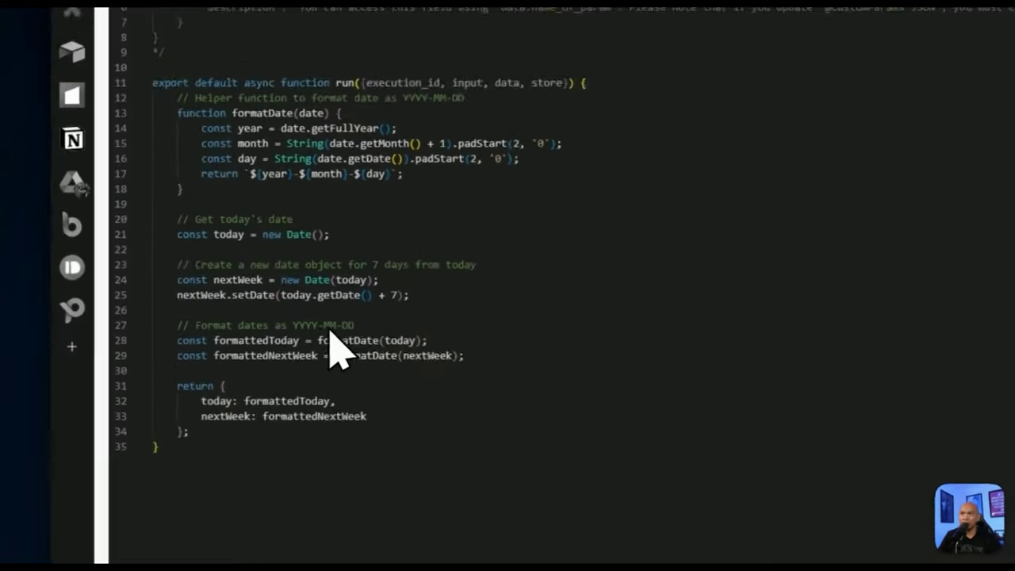
drag(187, 351, 142, 384)
drag(277, 427, 303, 426)
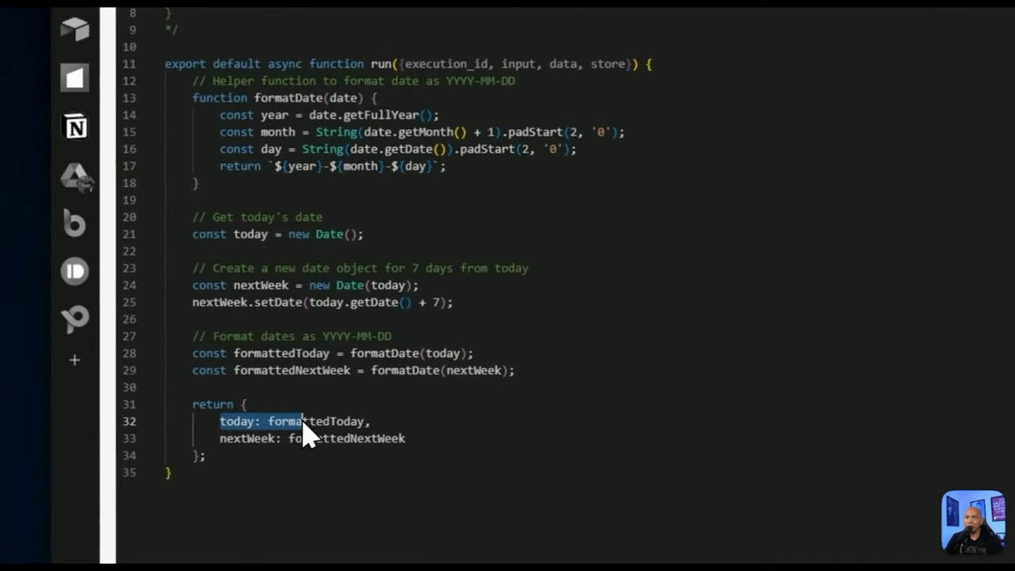
double_click(335, 370)
double_click(269, 353)
double_click(375, 353)
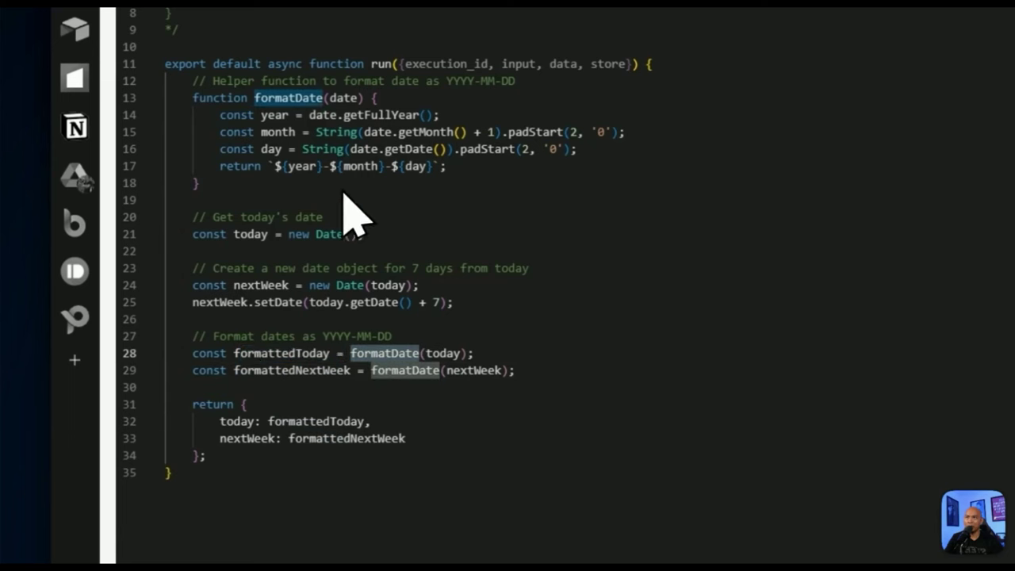
drag(274, 167, 315, 168)
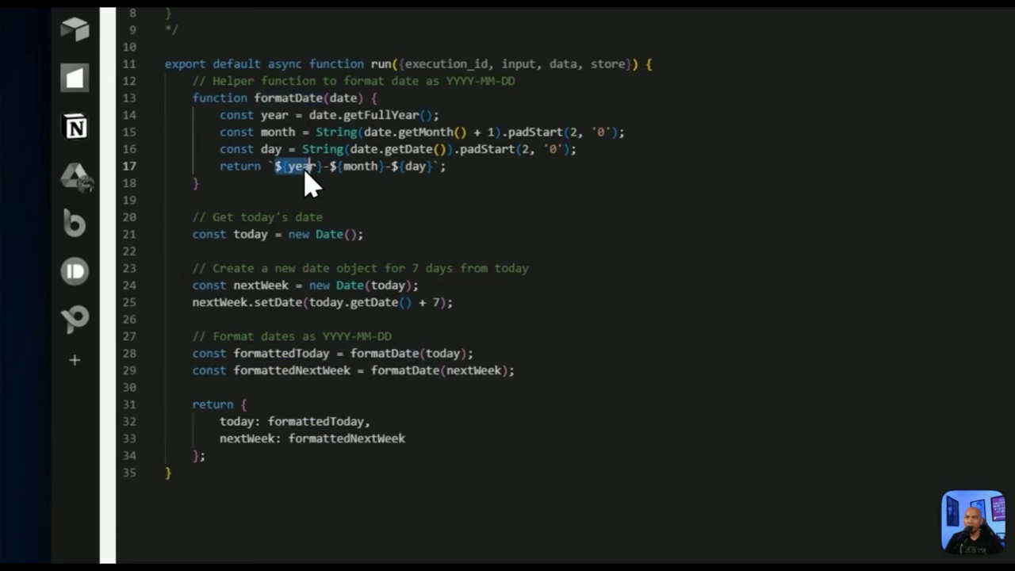
double_click(246, 438)
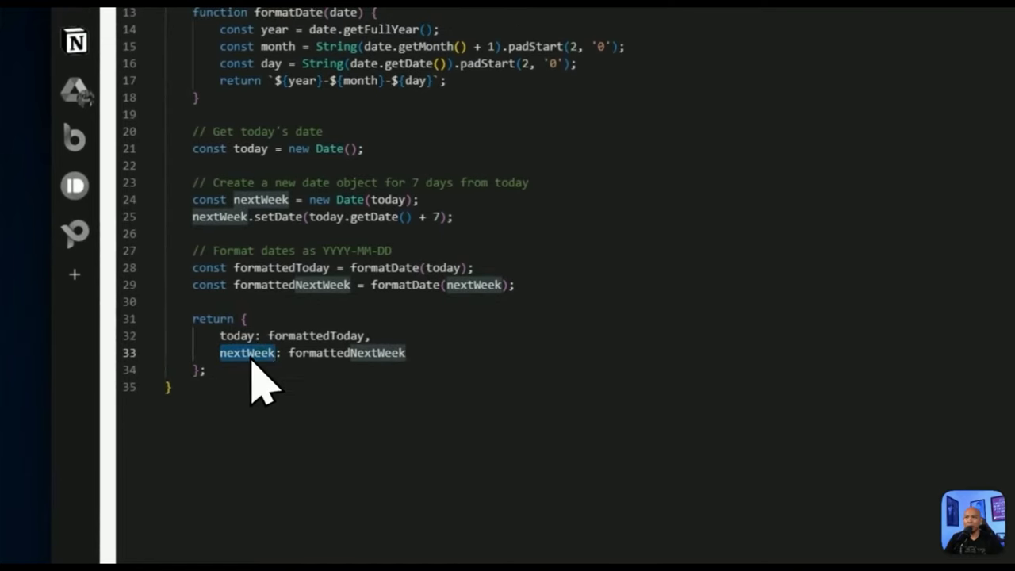
drag(468, 214, 351, 220)
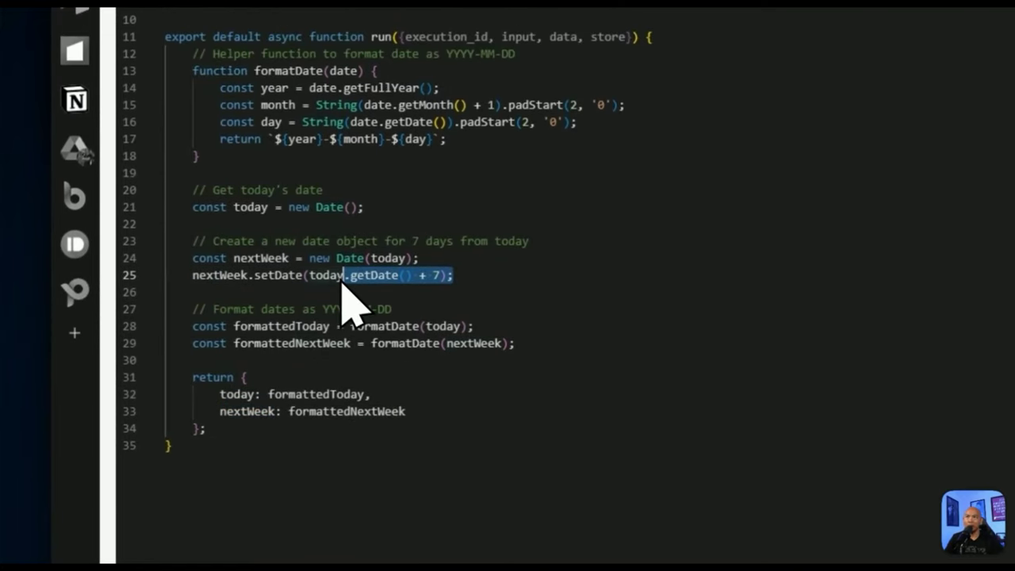
scroll(345, 286, right, 1)
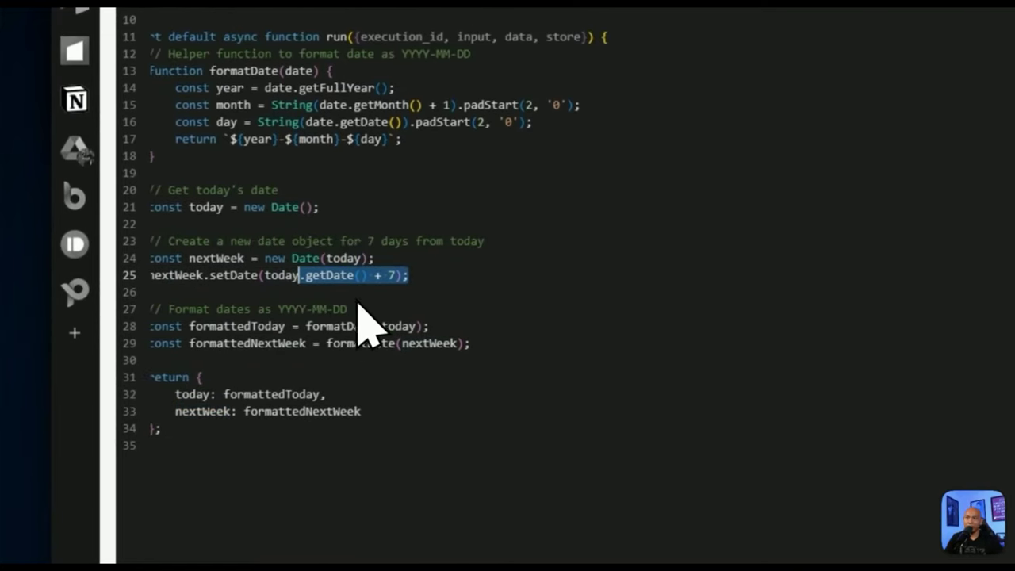
click(383, 343)
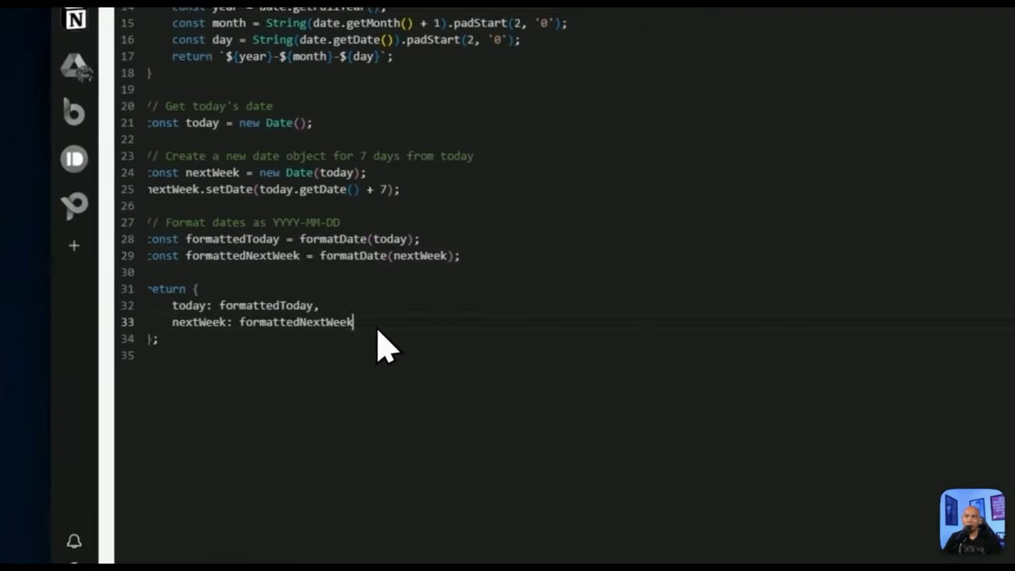
drag(177, 393, 93, 385)
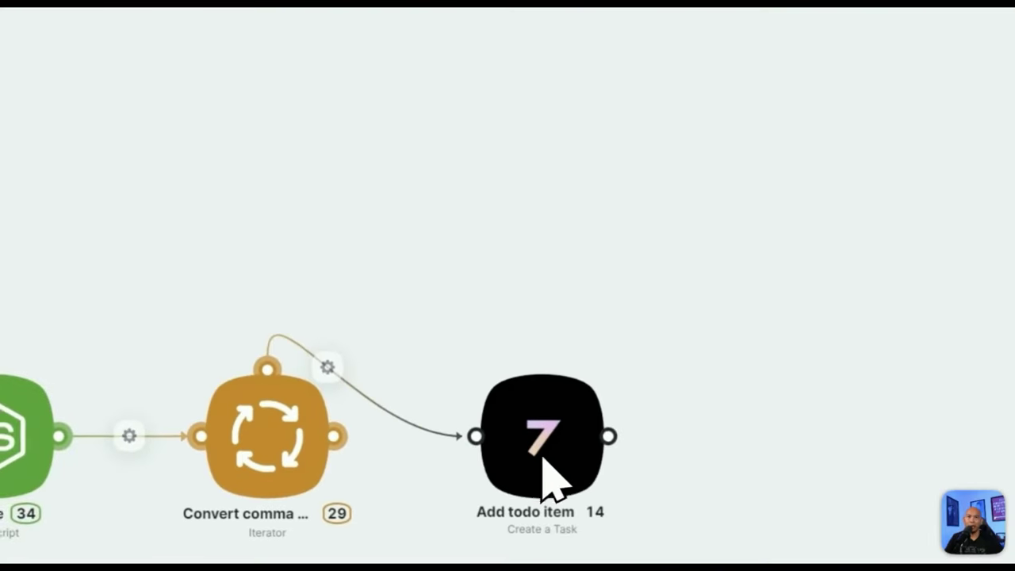
- Replace the Start Date in the Add todo item node (14) with the today value from Get date node 34
click(544, 455)
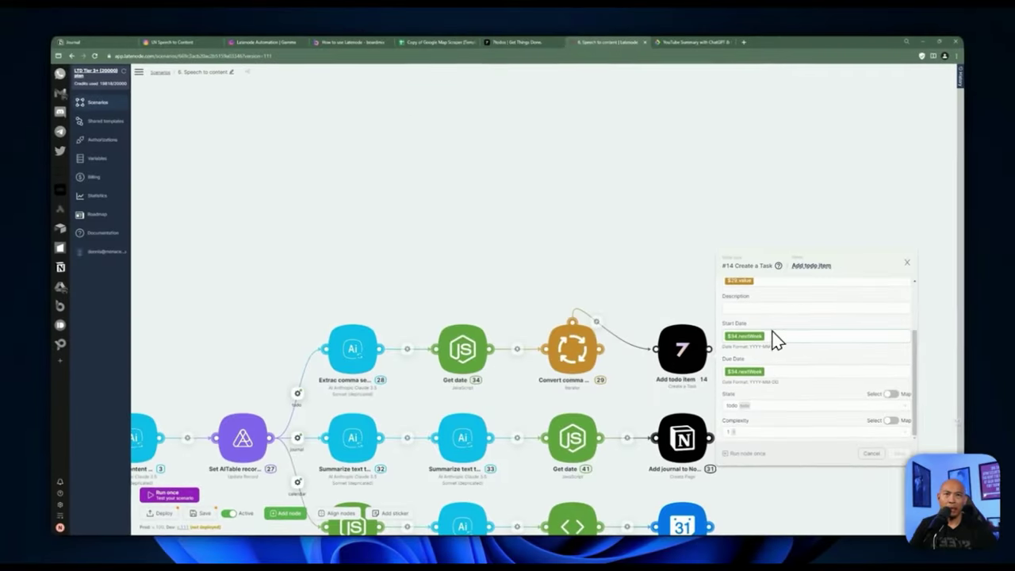
click(764, 339)
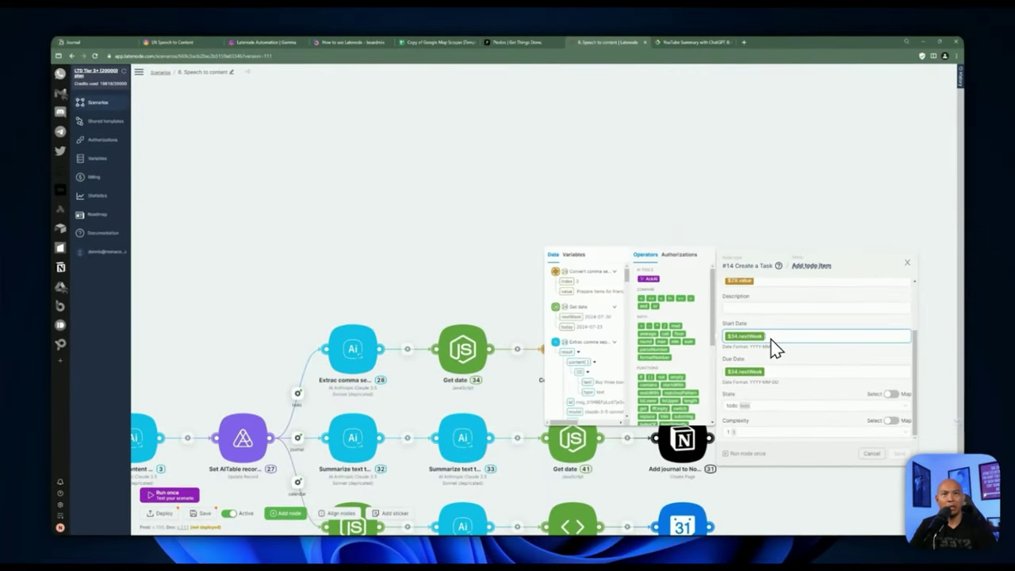
key(BackSpace)
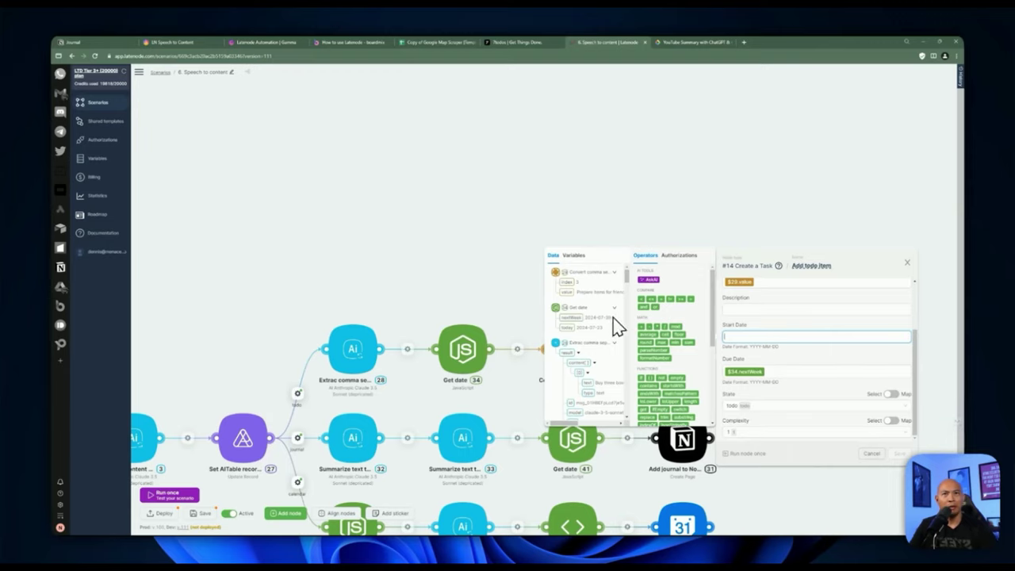
click(594, 326)
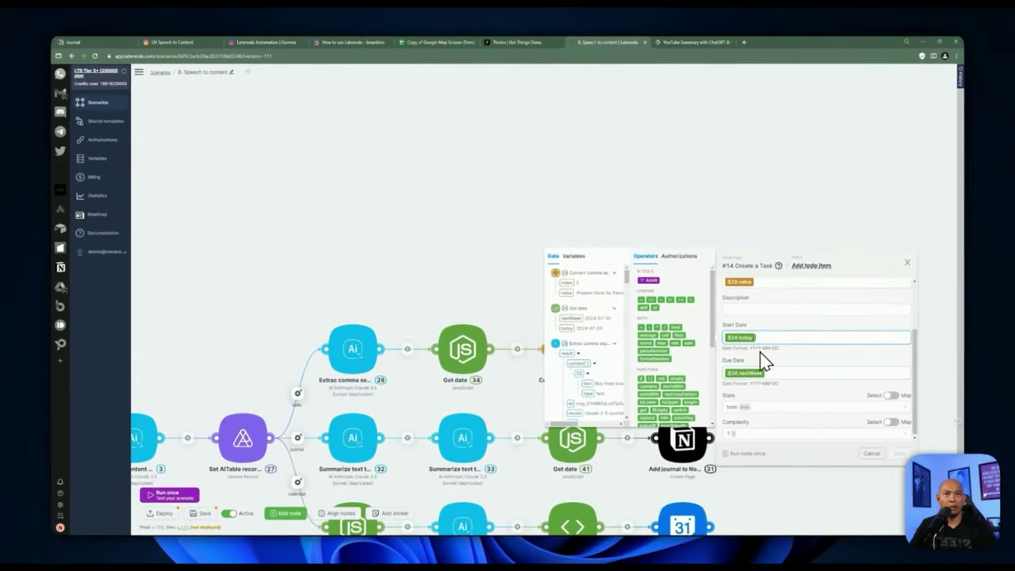
click(778, 407)
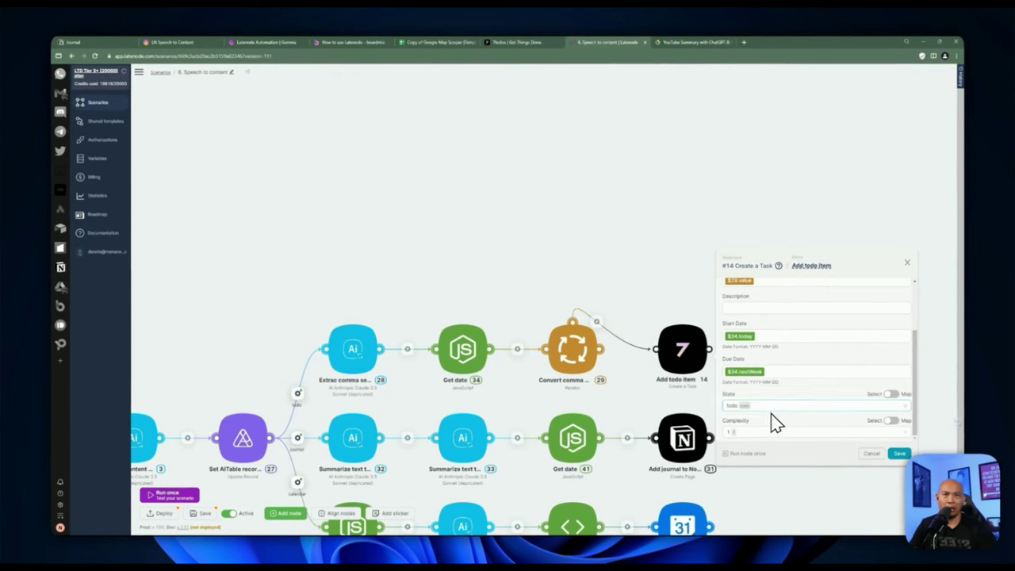
scroll(799, 362, up, 2)
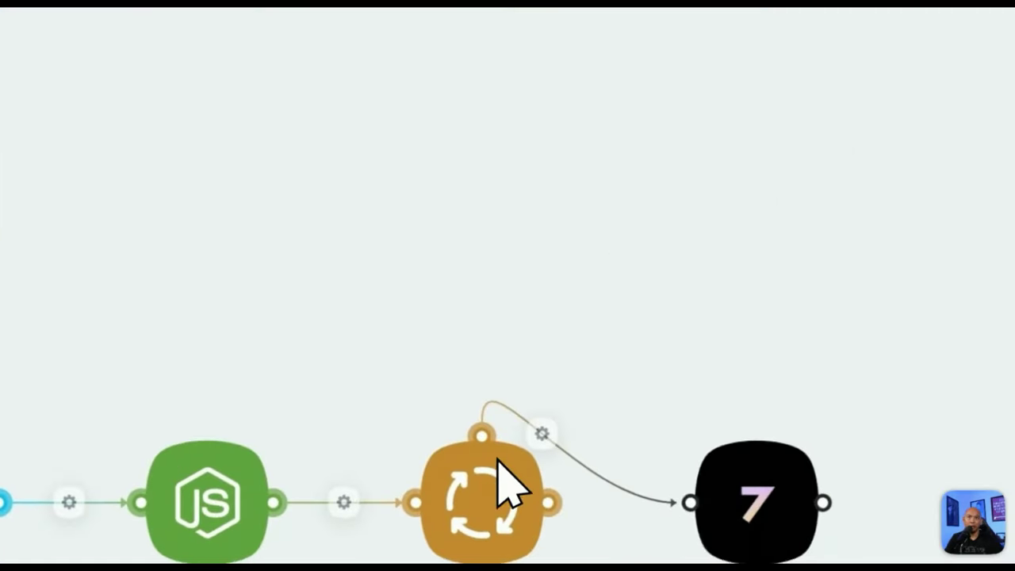
- Examine the example input and comma-separated output in node 28's user prompt, and open the iterator node (29) that converts the string
click(508, 485)
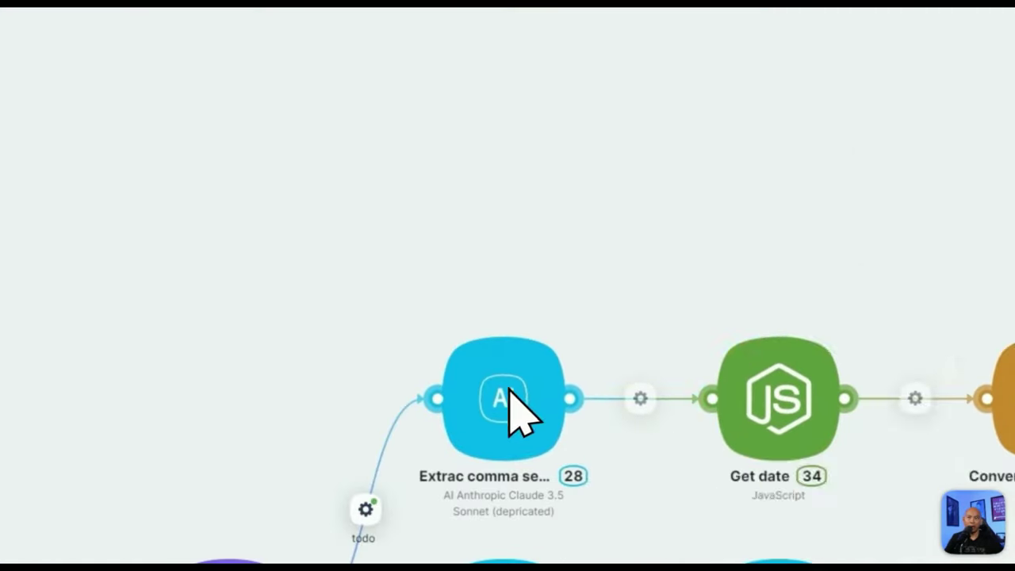
click(516, 416)
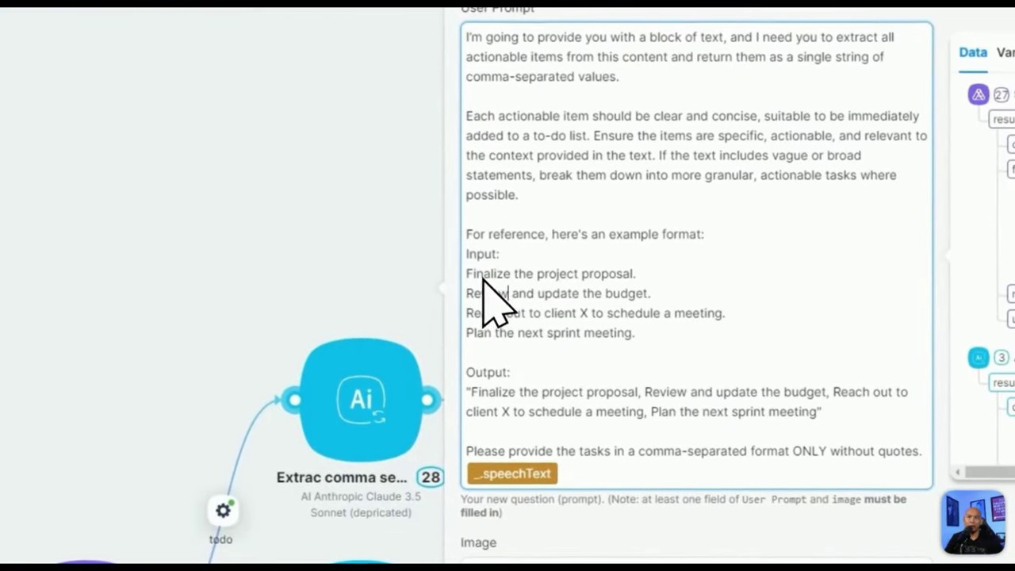
drag(402, 298, 453, 313)
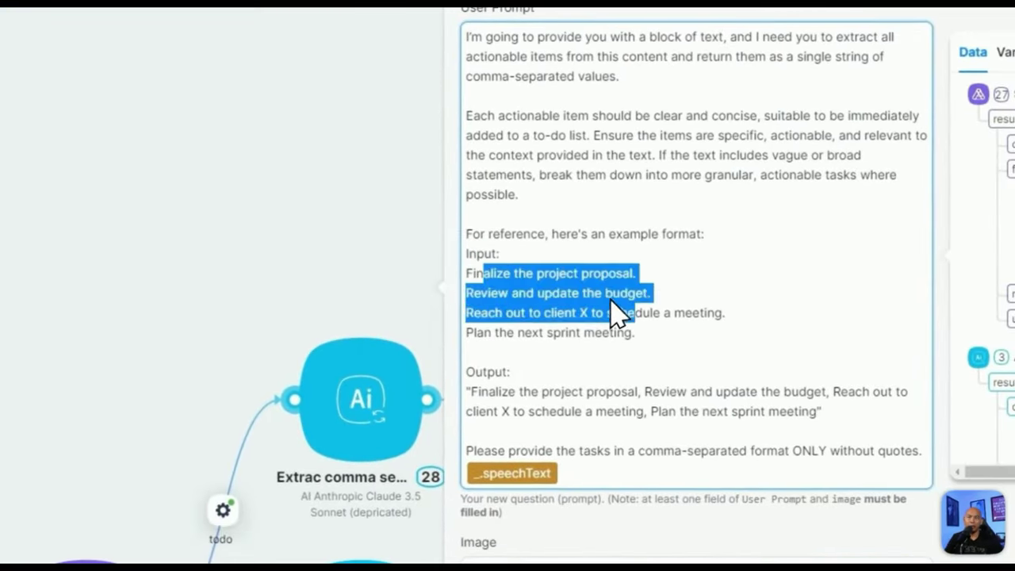
drag(617, 310, 648, 340)
click(657, 354)
scroll(656, 356, down, 3)
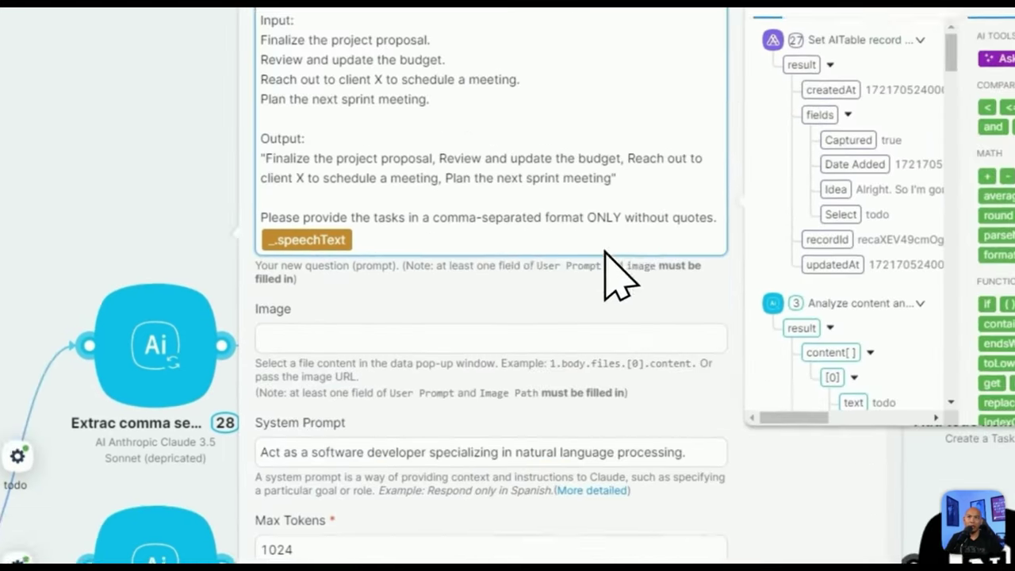
drag(824, 233, 646, 222)
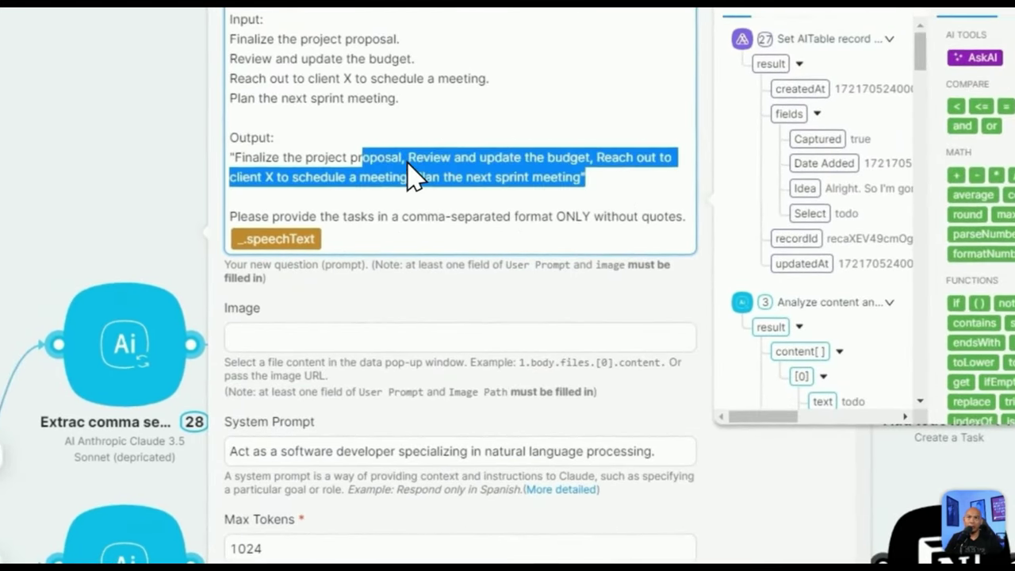
drag(413, 171, 329, 192)
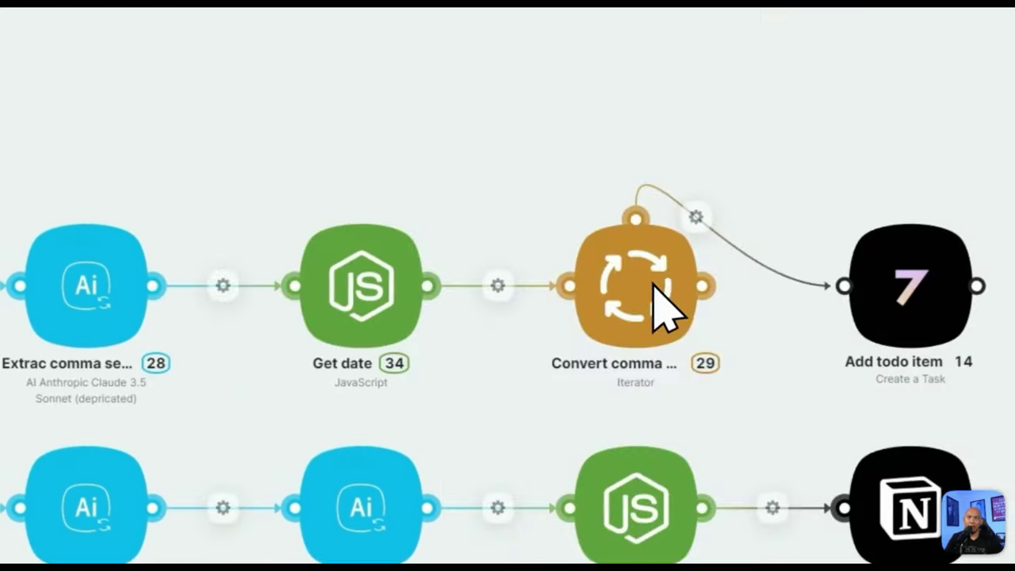
click(640, 290)
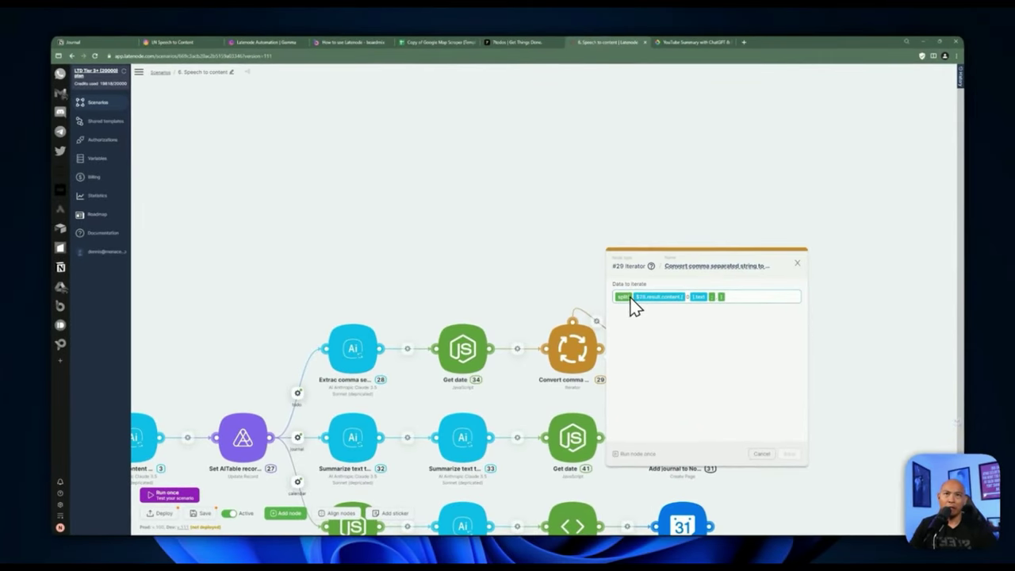
- Inspect the split expression in iterator node 29 and the Title mapping in the Add todo item node (14)
click(638, 301)
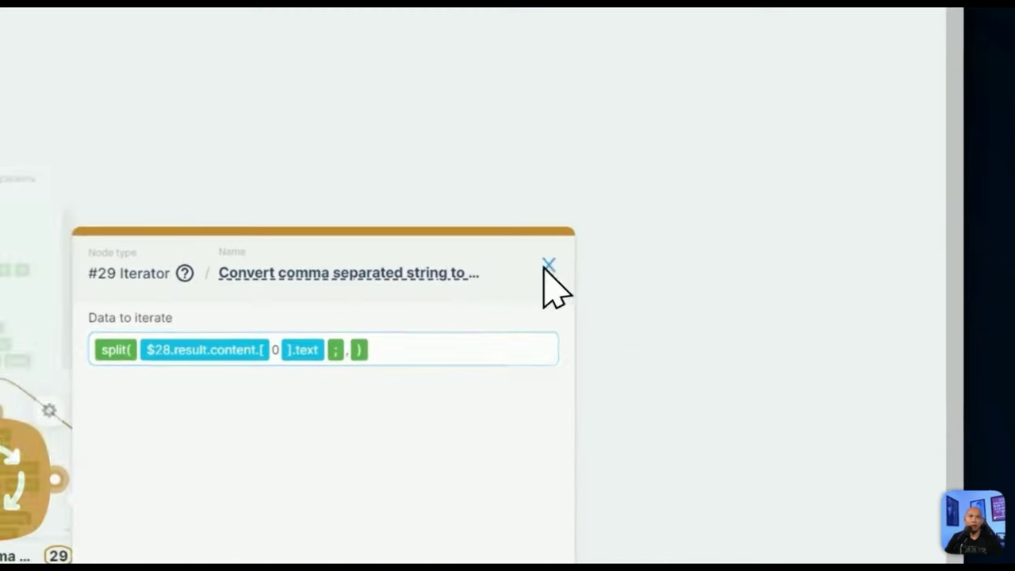
click(797, 262)
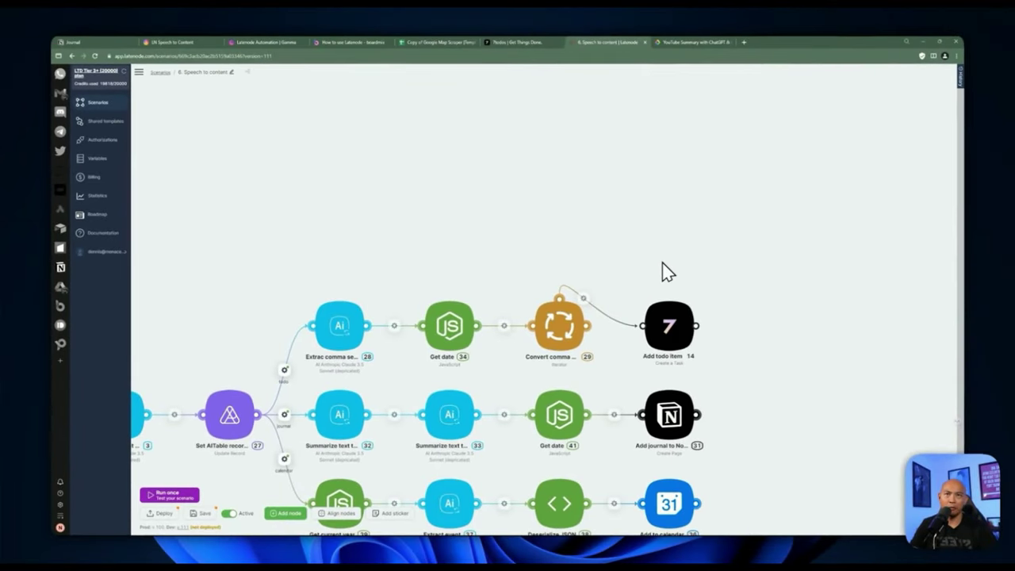
click(666, 306)
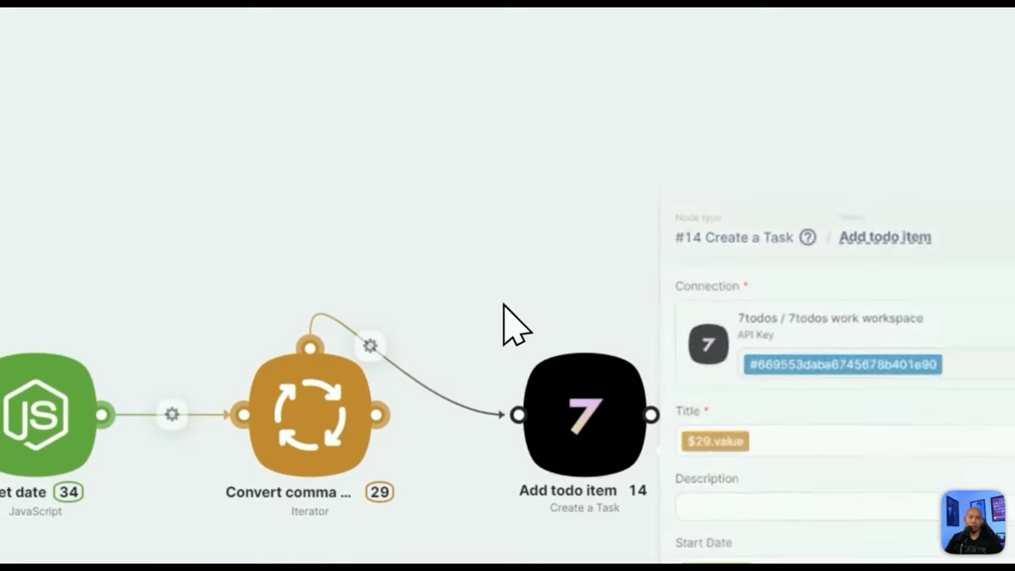
scroll(514, 325, down, 10)
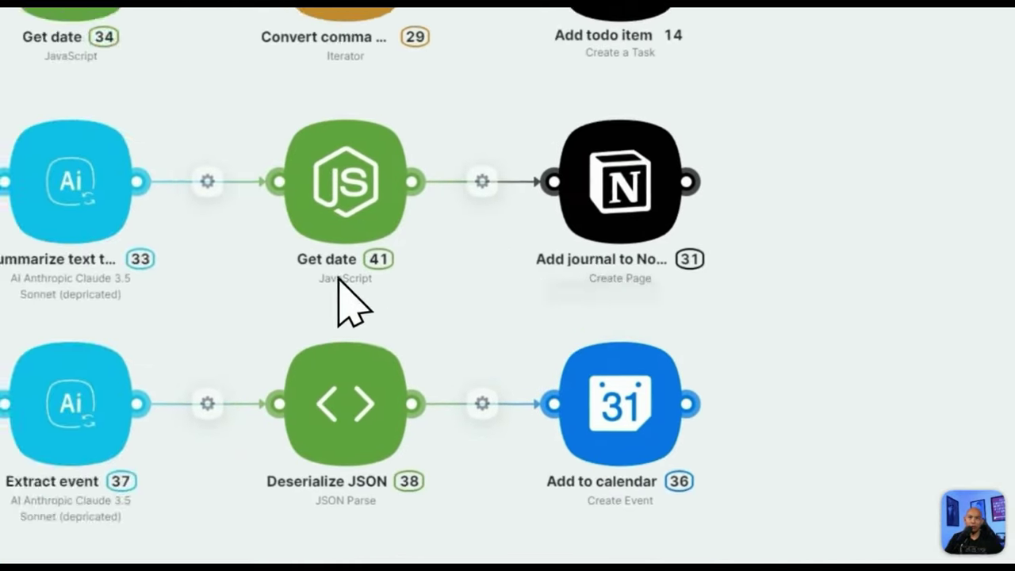
- Examine the journal summary node's (32) user prompt, including its writing instructions, speechText variable and example format for the journal entry
click(507, 241)
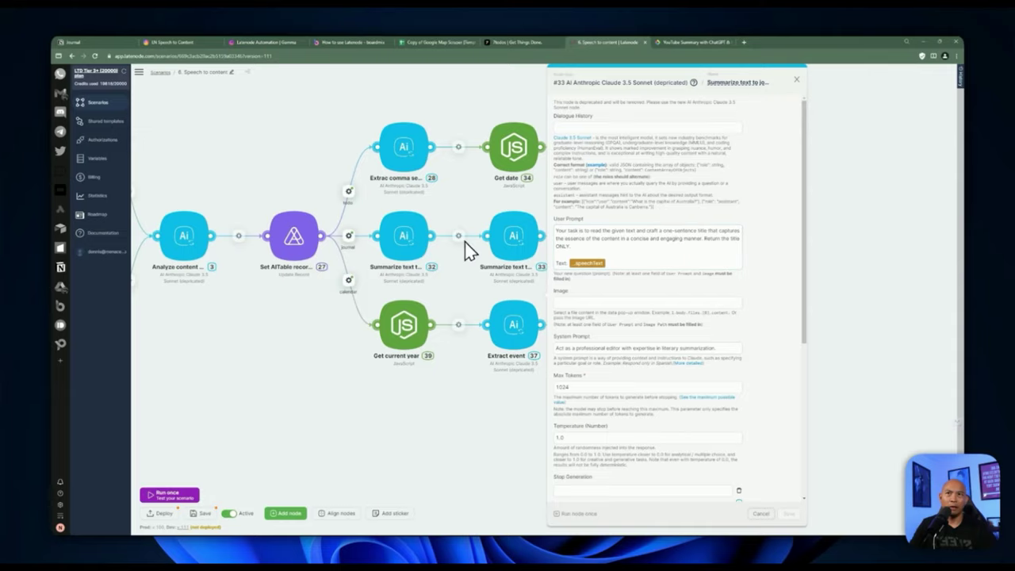
click(404, 235)
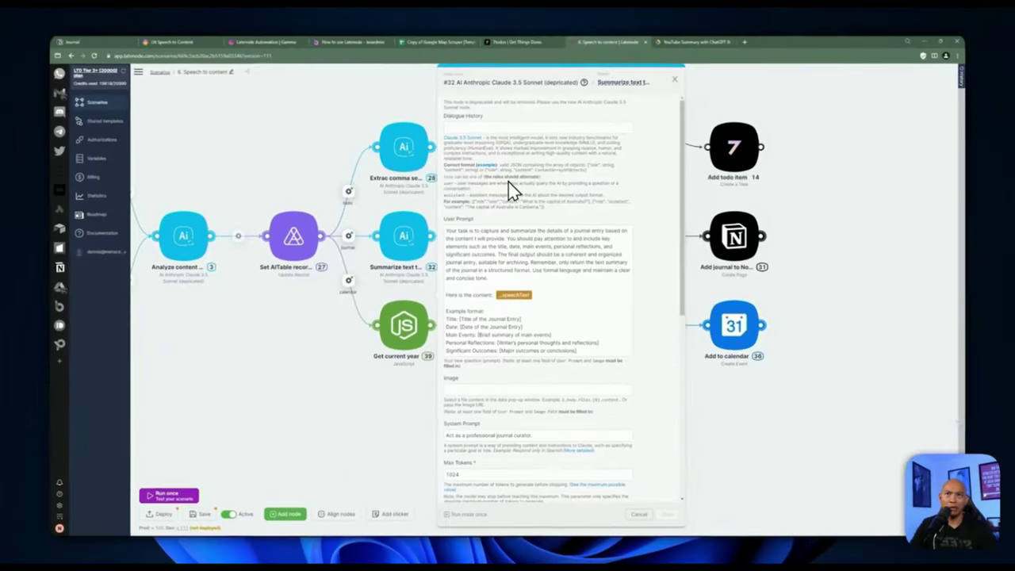
click(466, 244)
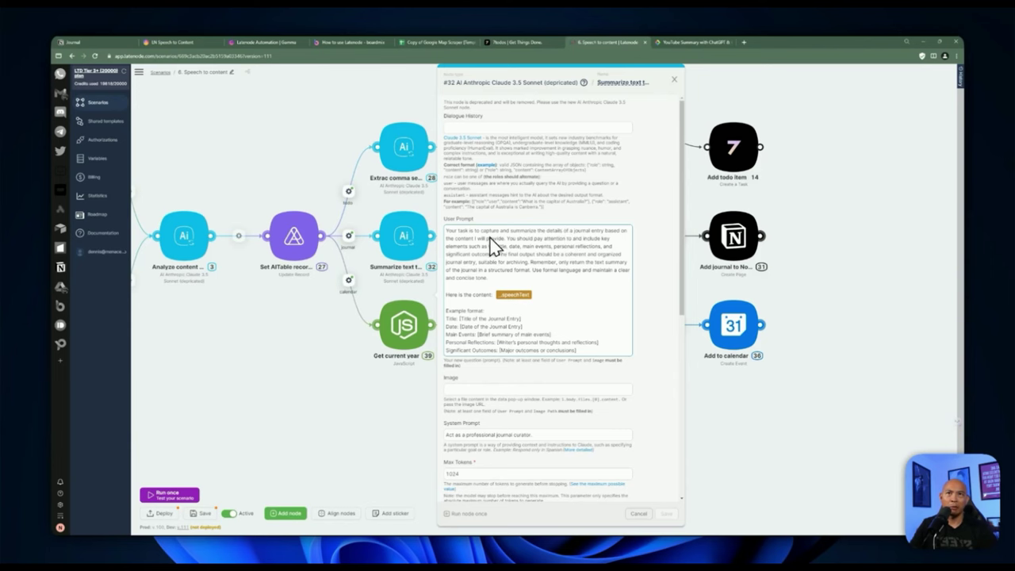
scroll(489, 277, down, 1)
drag(451, 275, 485, 283)
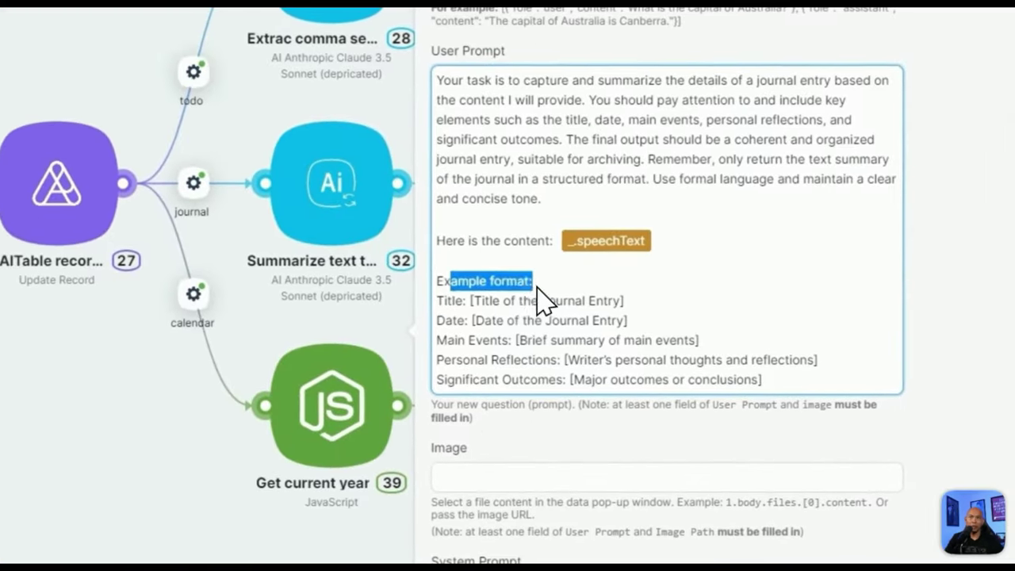
click(479, 282)
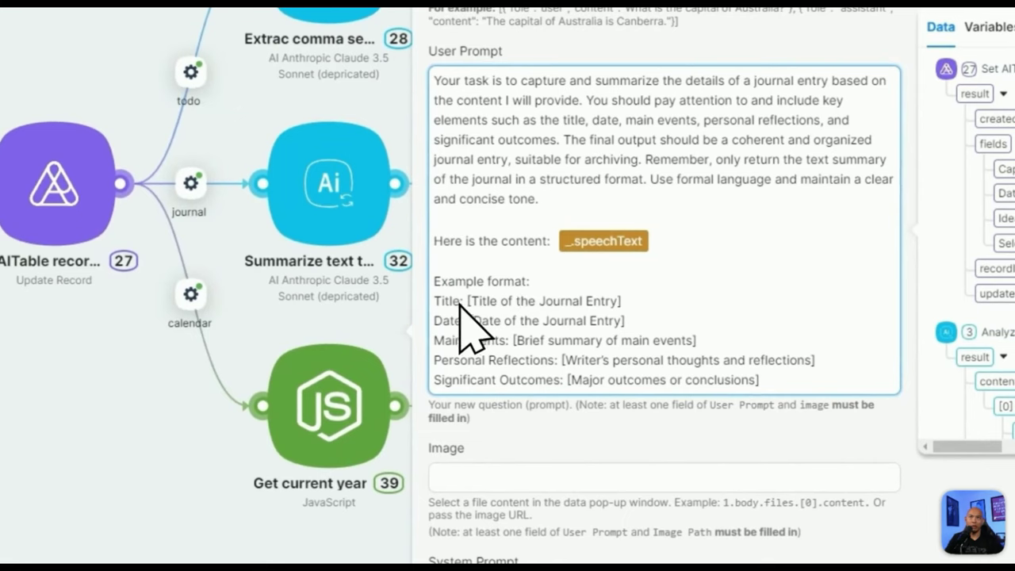
drag(444, 302, 469, 321)
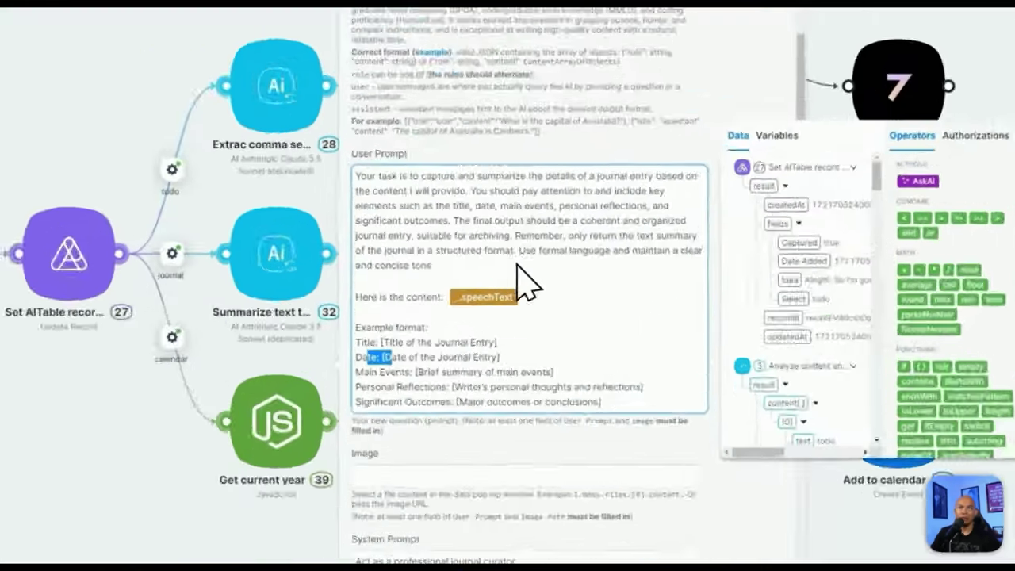
drag(500, 243, 463, 208)
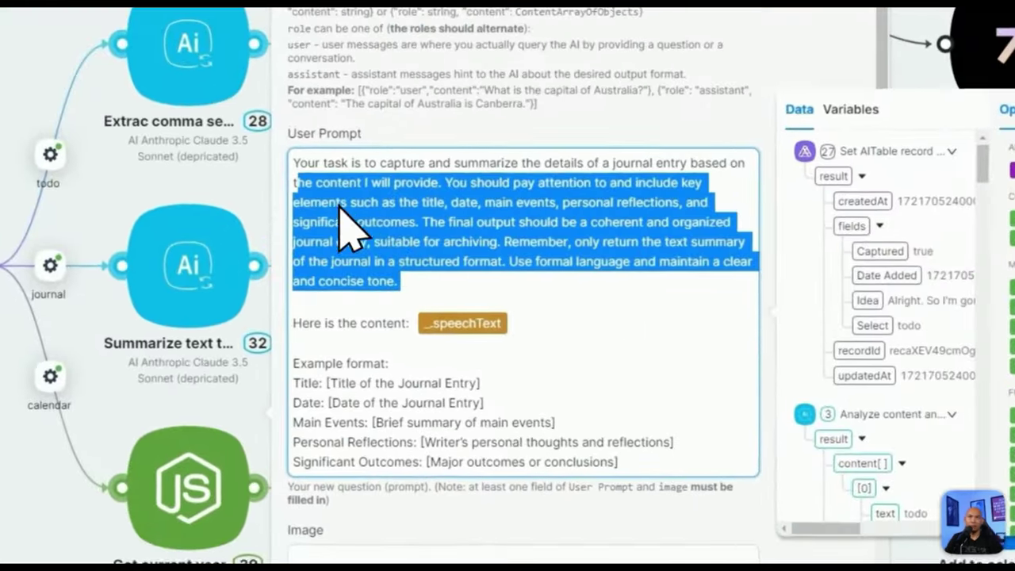
click(499, 252)
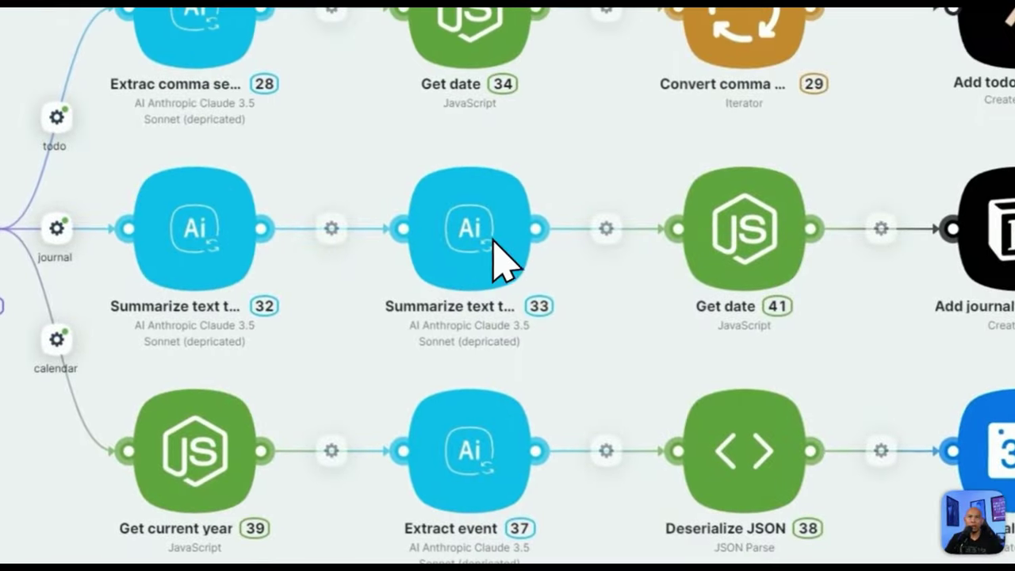
- Review the one-sentence title prompt and its speechText variable in the journal branch's second Claude node (33)
click(527, 247)
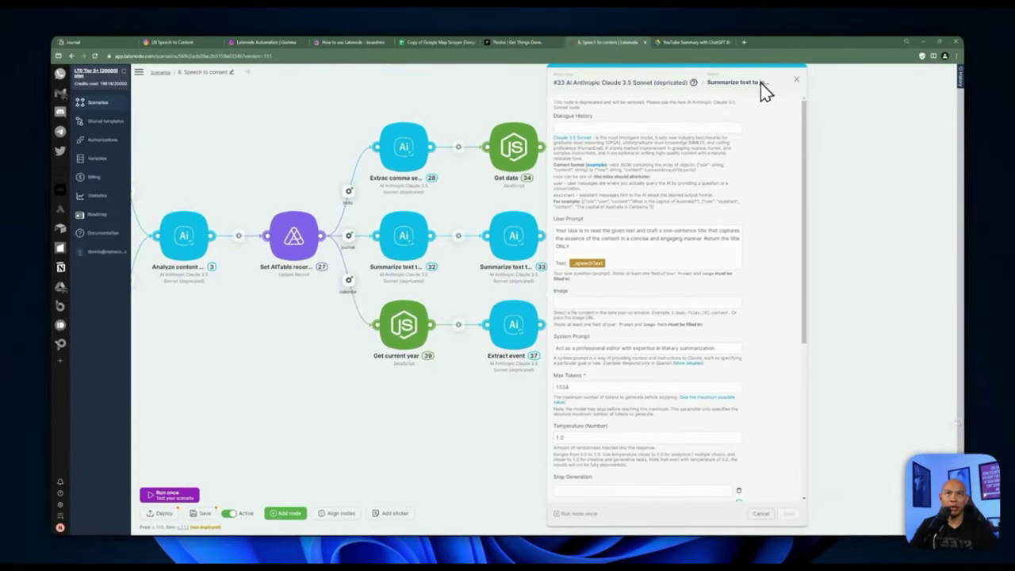
click(626, 265)
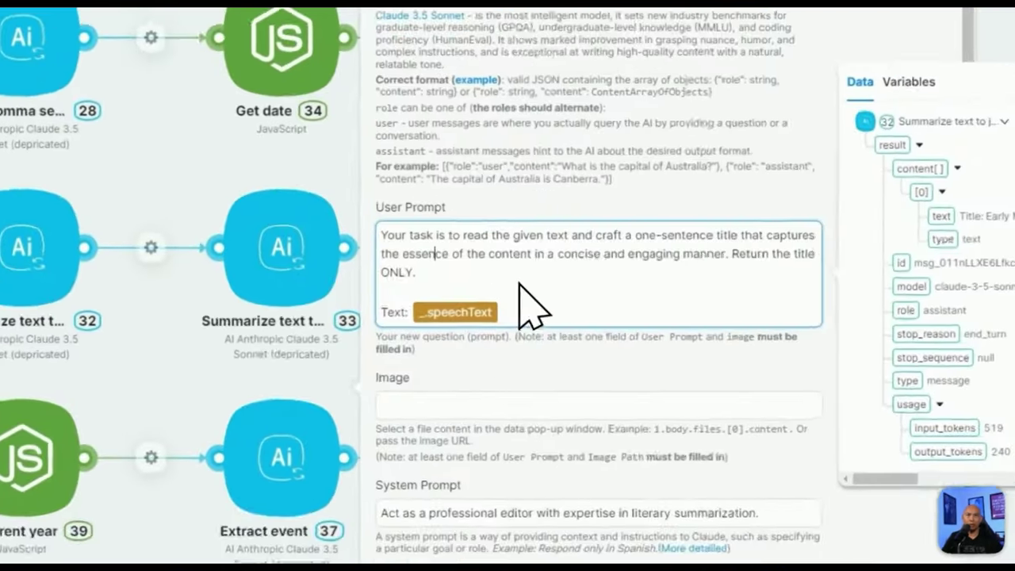
key(ctrl+a)
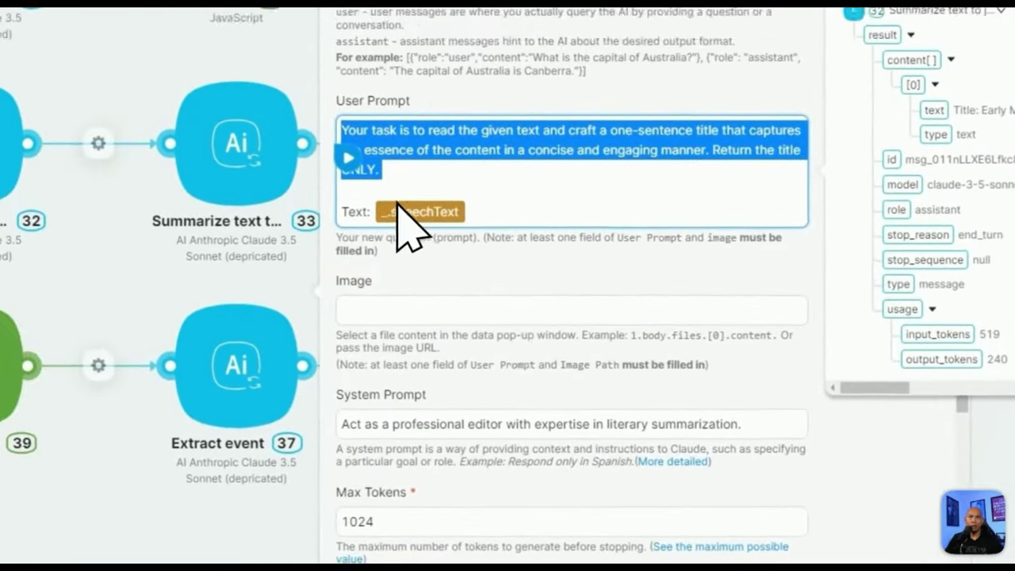
click(397, 202)
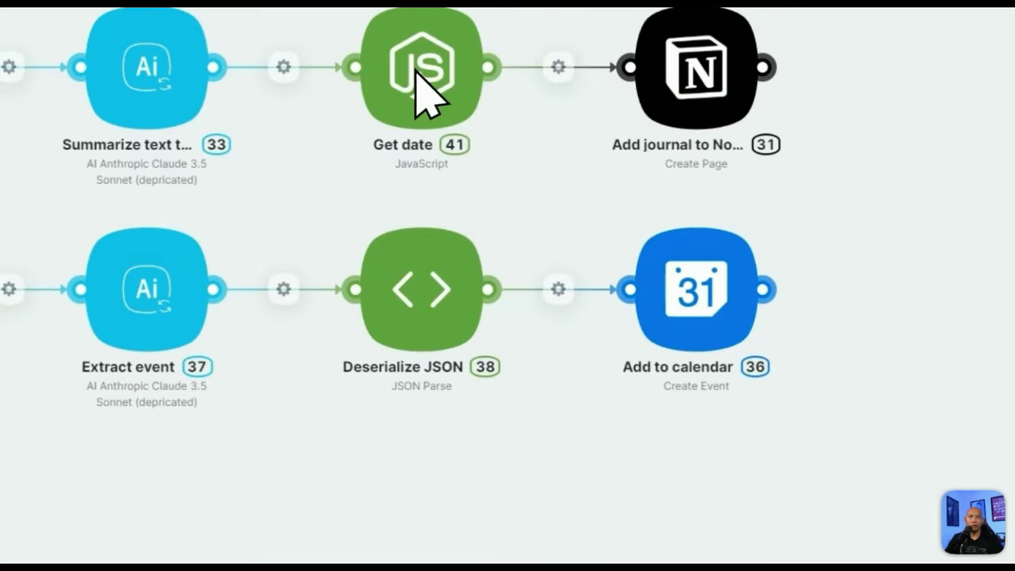
- Review the JavaScript in the journal branch's Get date node (41), from the date formatting function to the returned today value
click(422, 107)
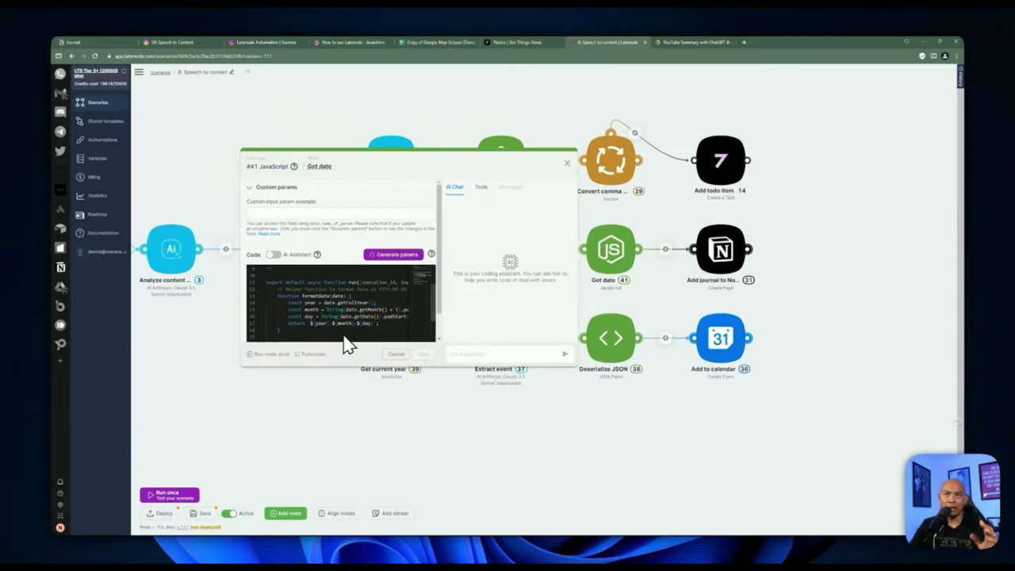
scroll(333, 314, down, 3)
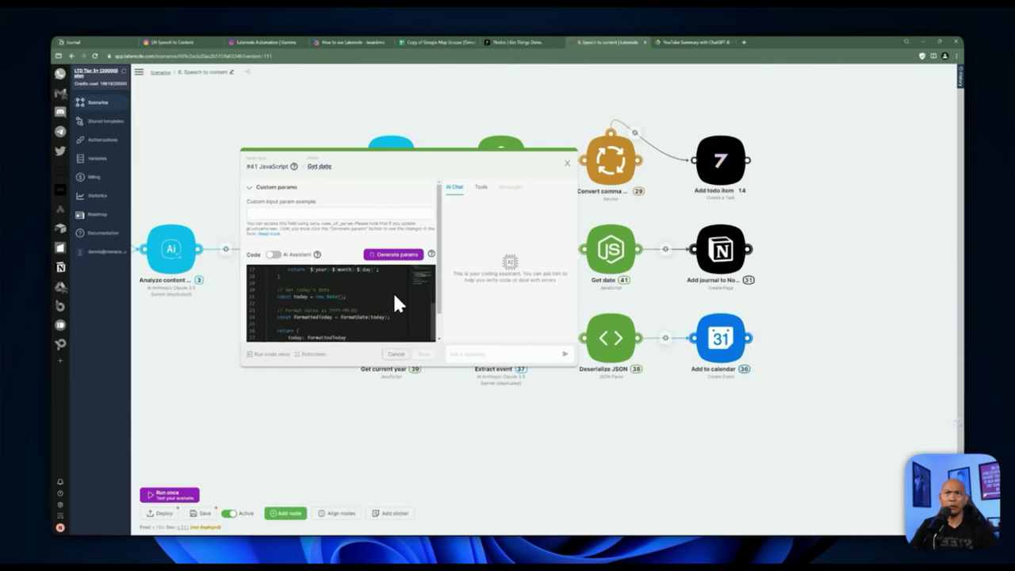
scroll(393, 303, down, 2)
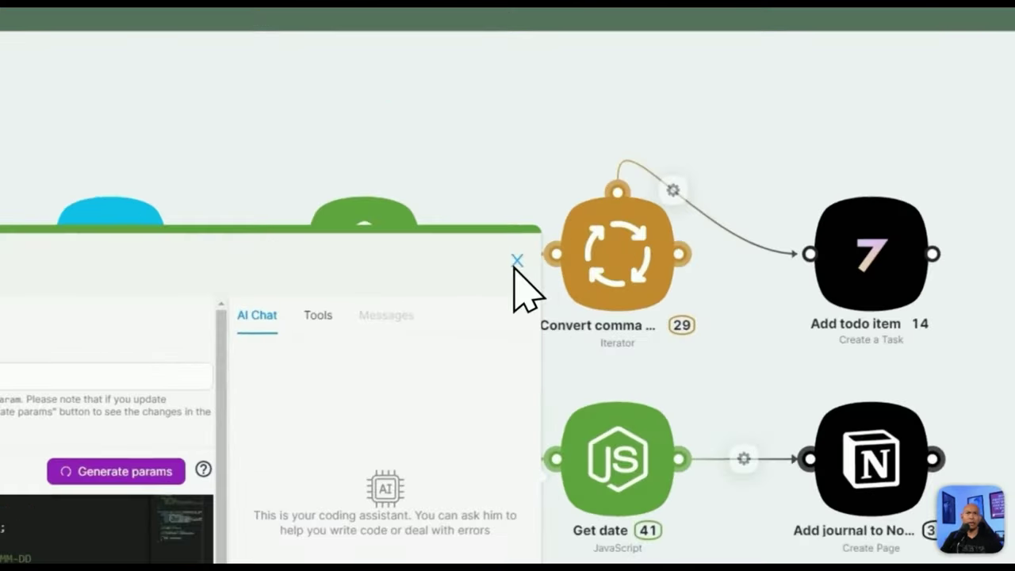
click(567, 163)
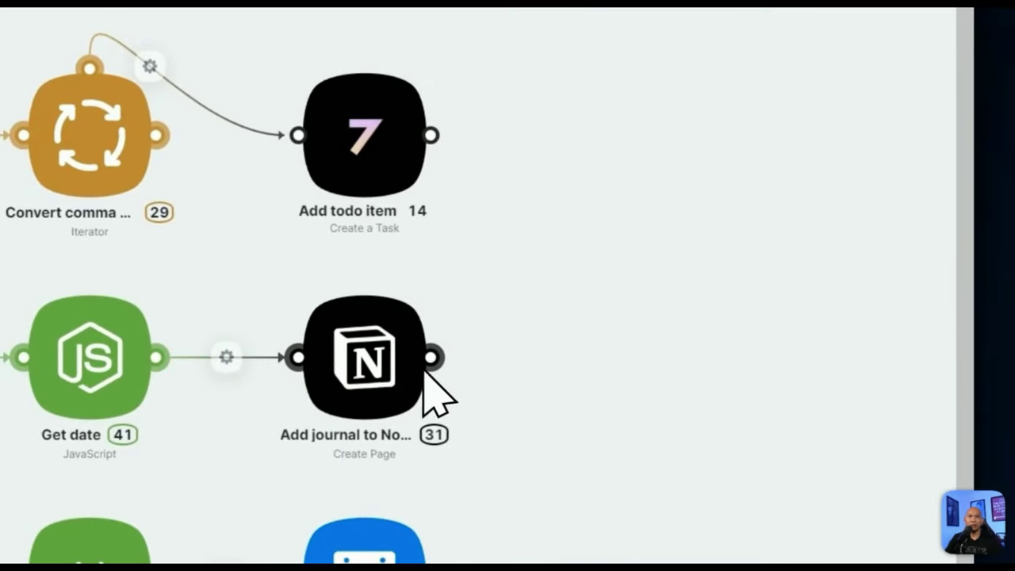
- Check the parent page, page title and page content mappings in the Add journal to Notion node (31), and view the Journal page in Notion
click(359, 328)
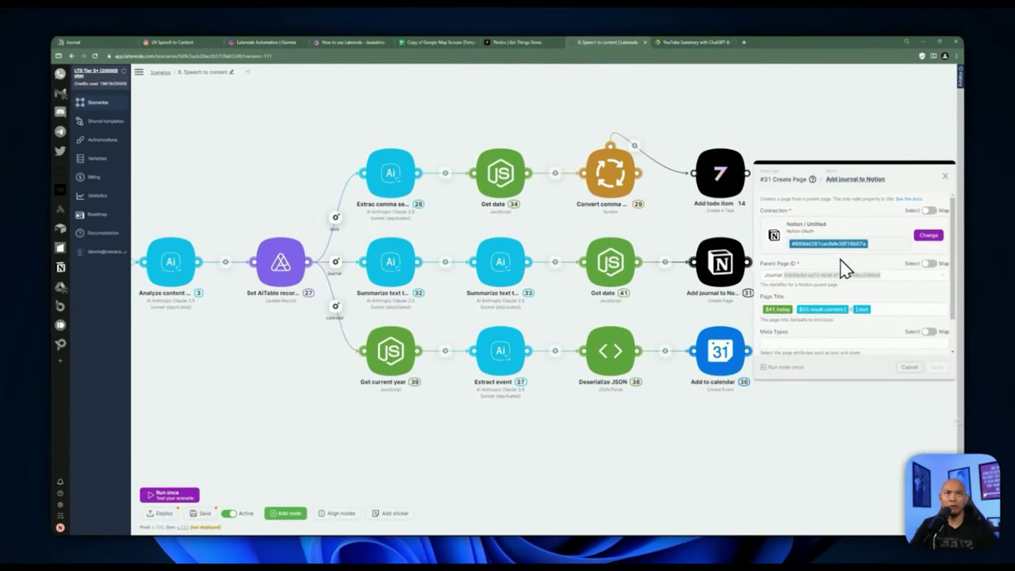
scroll(845, 266, down, 1)
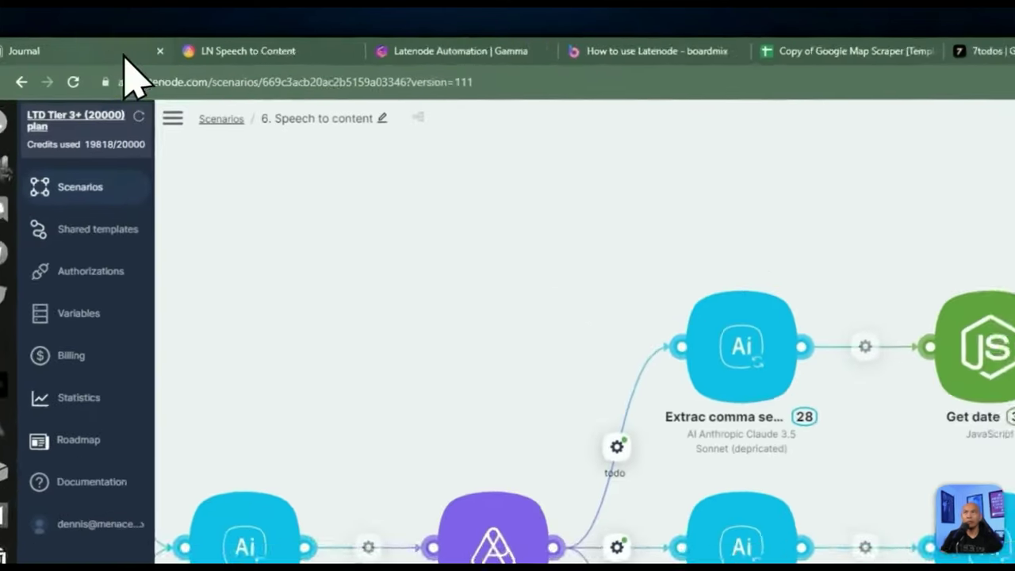
click(112, 45)
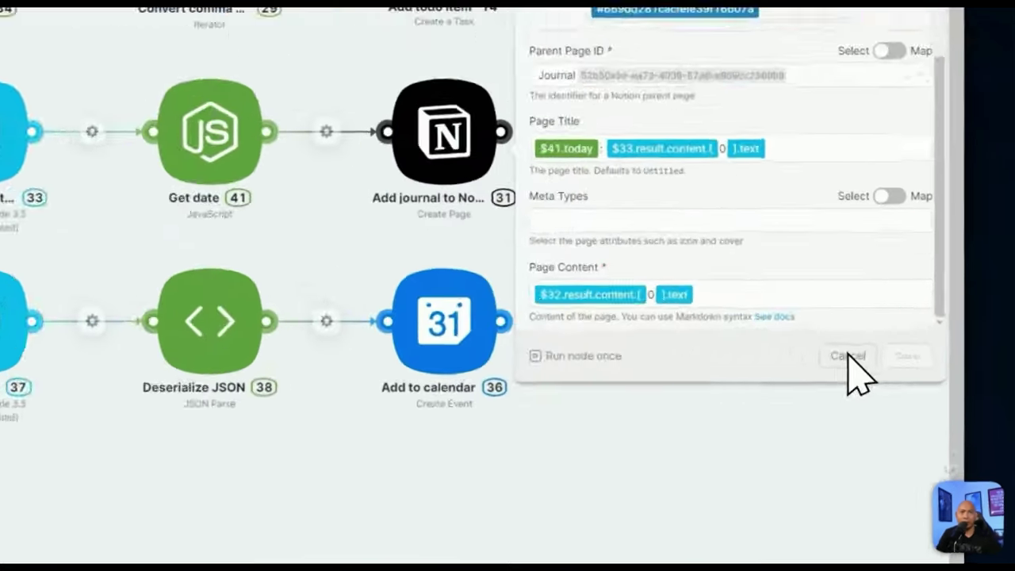
click(909, 366)
- Review the calendar branch's Get current year node (39) and the JavaScript that extracts and returns the current year
scroll(386, 283, left, 15)
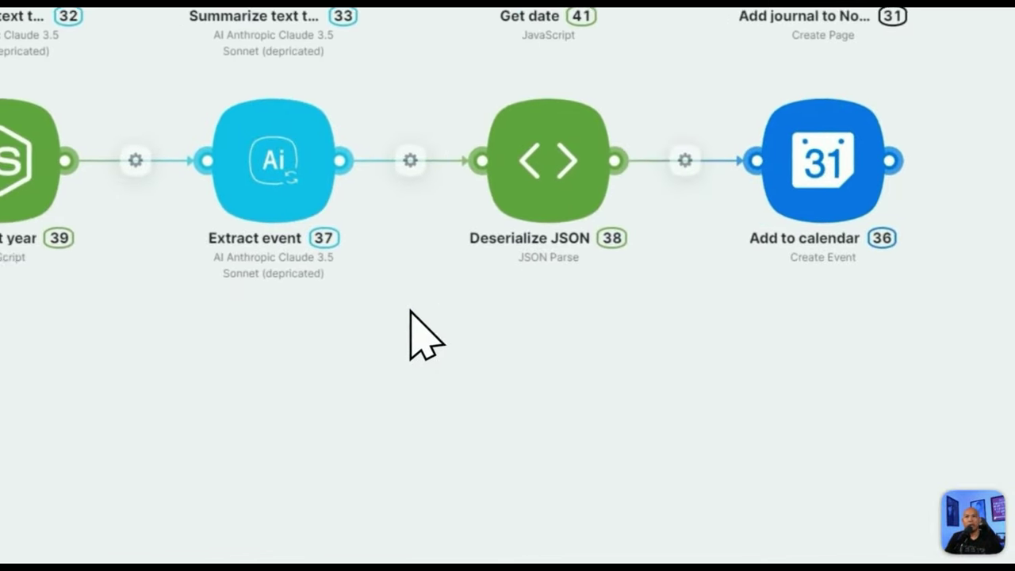
click(610, 331)
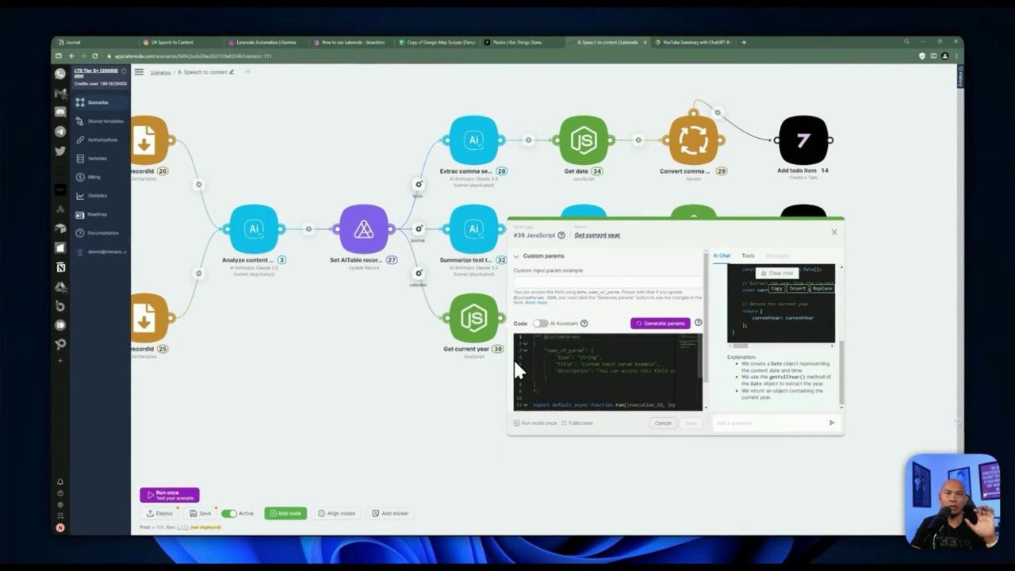
click(473, 381)
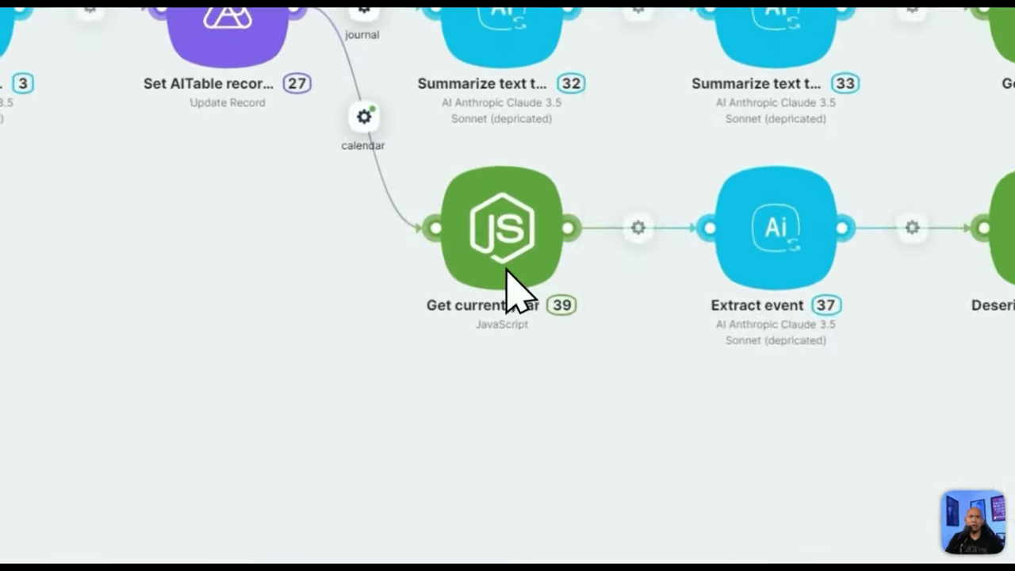
click(482, 345)
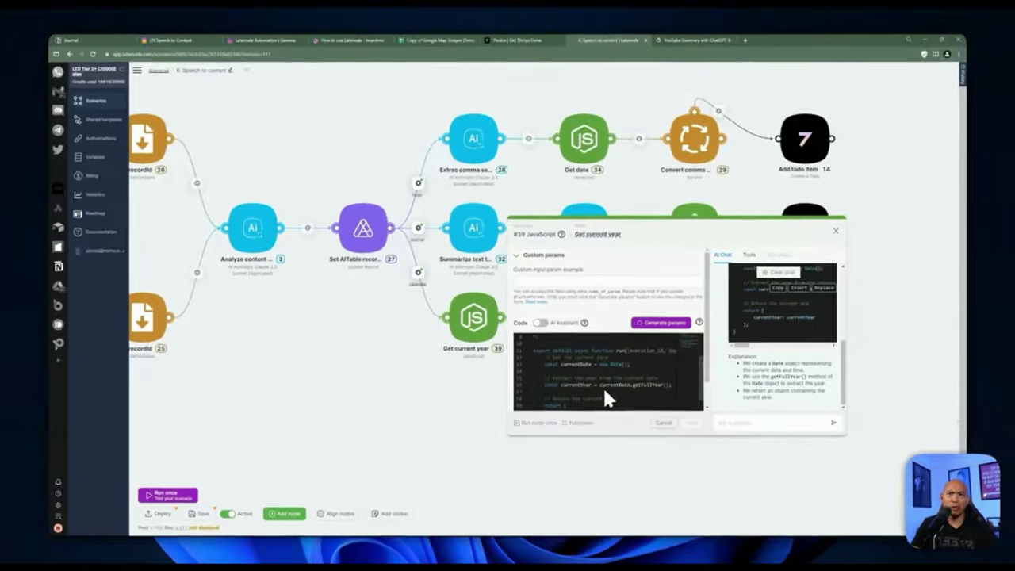
scroll(688, 349, down, 2)
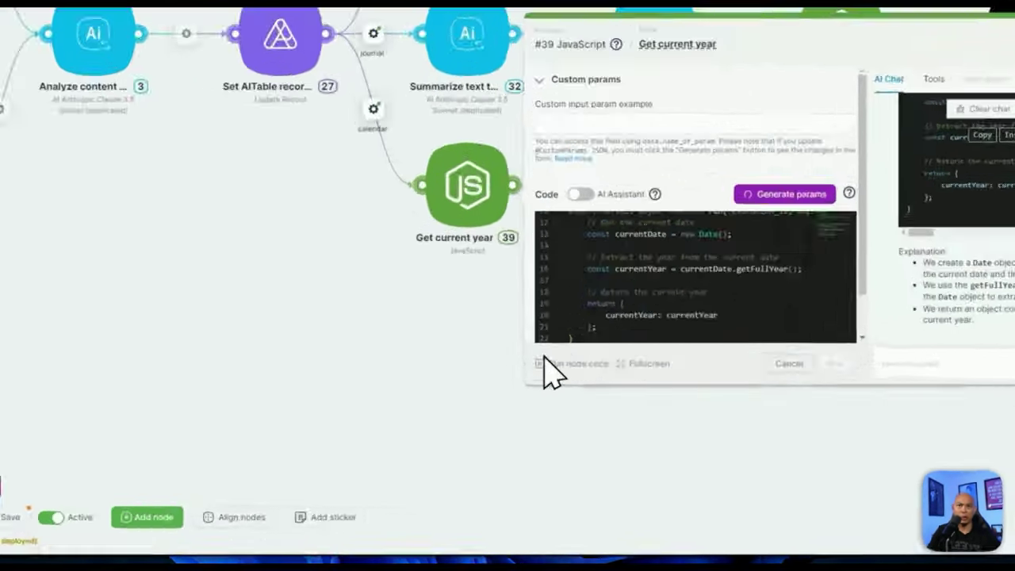
key(Escape)
- Review the Extract event node's (37) prompt, covering the yyyy-mm-ddThh:mm:ss format, Los Angeles time offset and daylight savings instruction
click(589, 170)
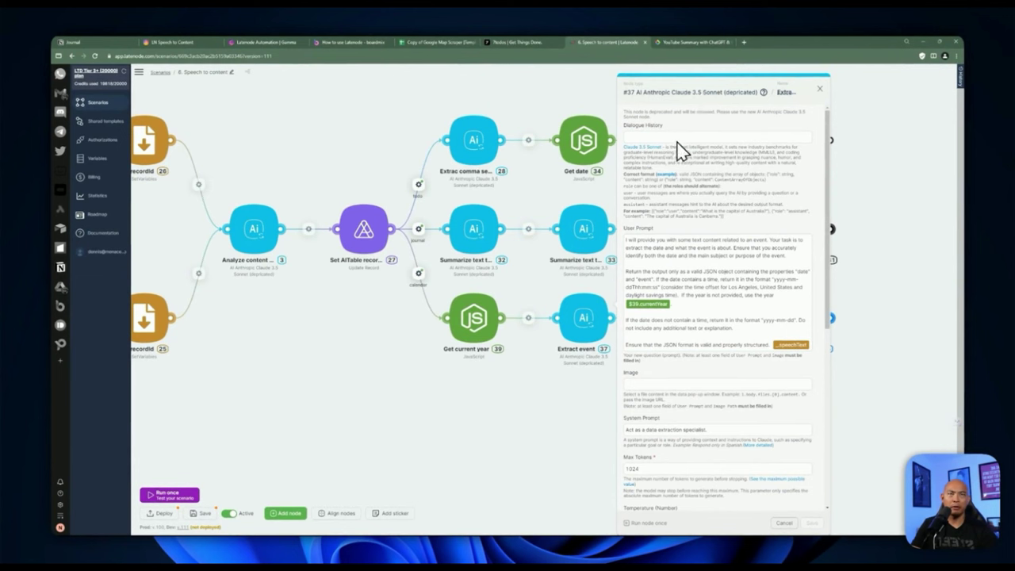
click(666, 255)
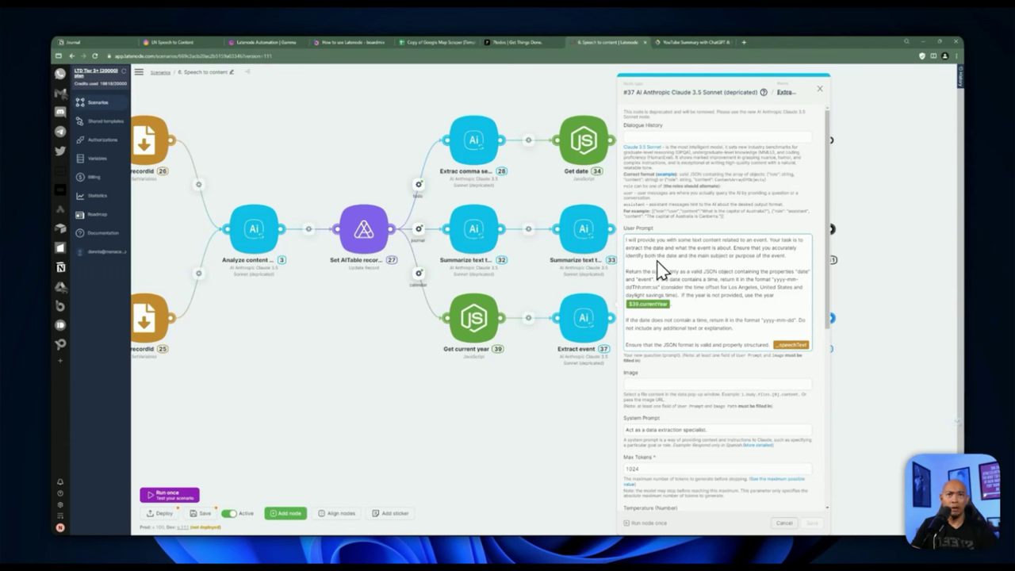
click(653, 430)
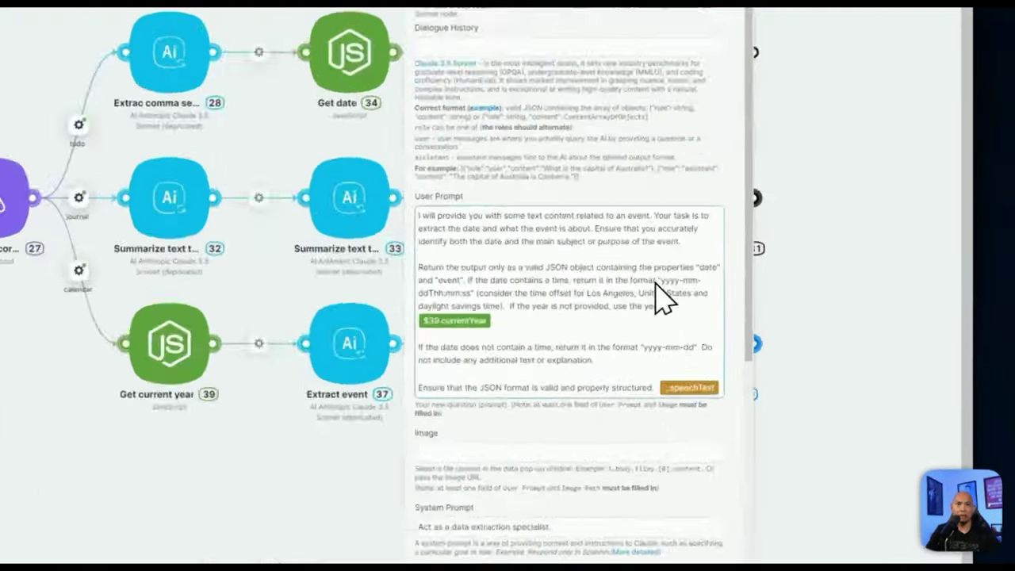
drag(774, 282, 781, 282)
drag(523, 300, 221, 298)
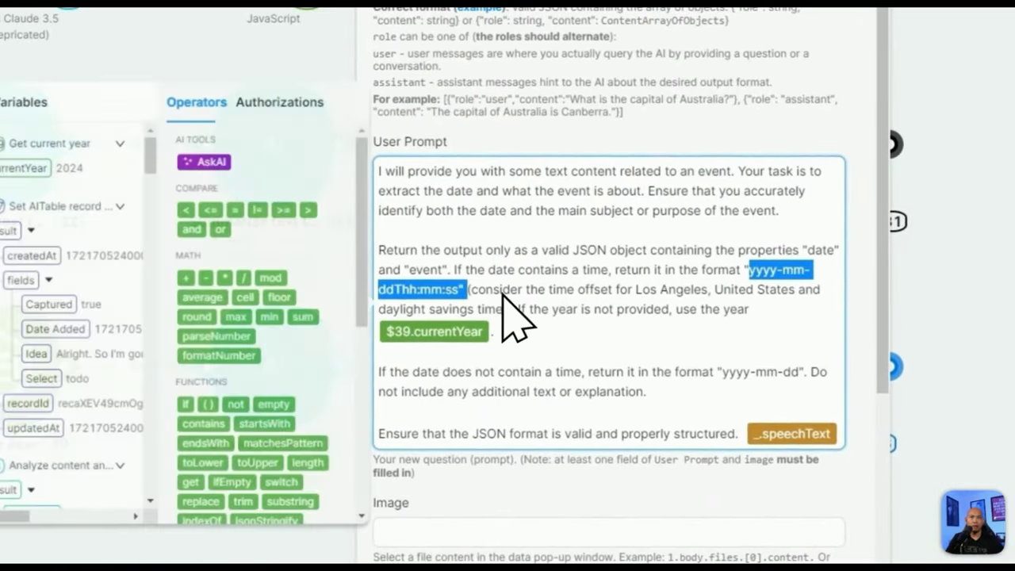
click(253, 305)
drag(478, 290, 741, 294)
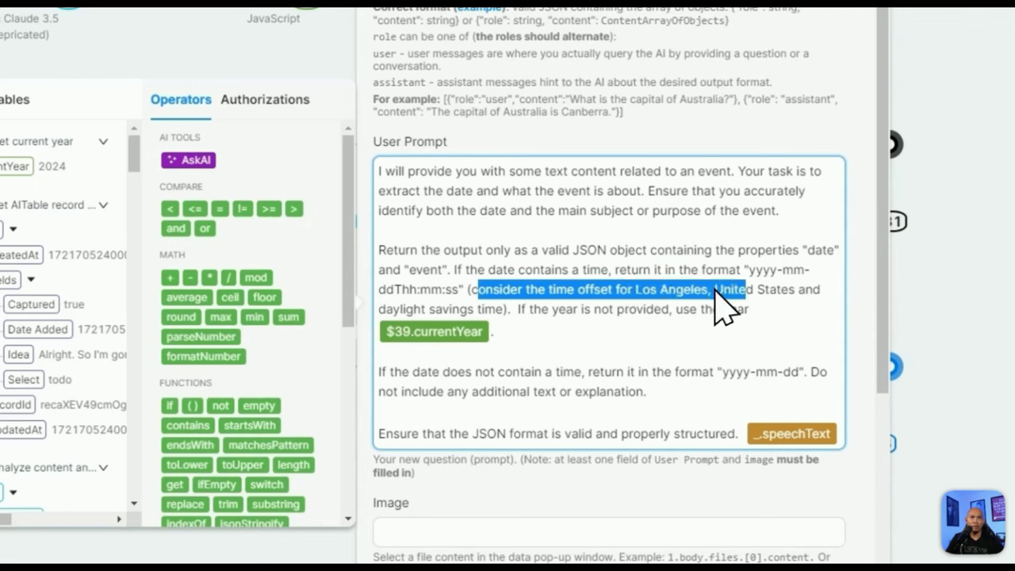
drag(504, 309, 403, 314)
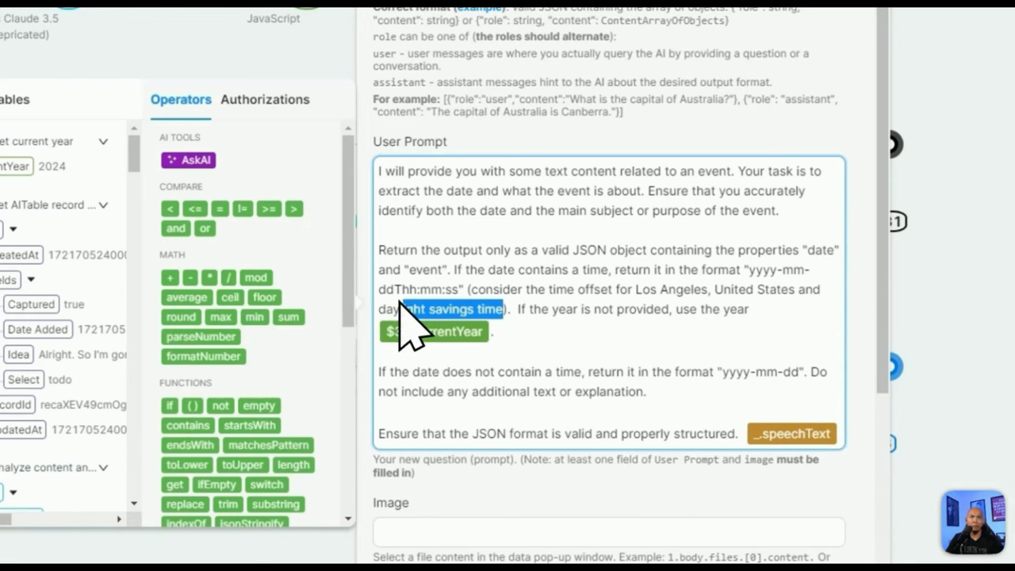
click(554, 342)
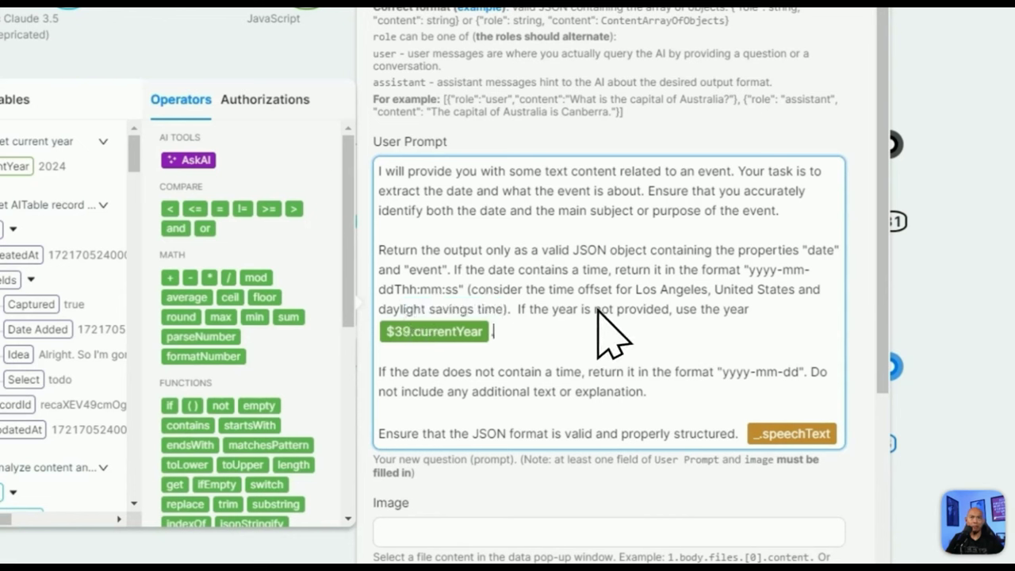
- Review the prompt's current-year fallback and date-only yyyy-mm-dd format, check the Extract event node's remaining settings, and close it without changes
drag(697, 310, 713, 310)
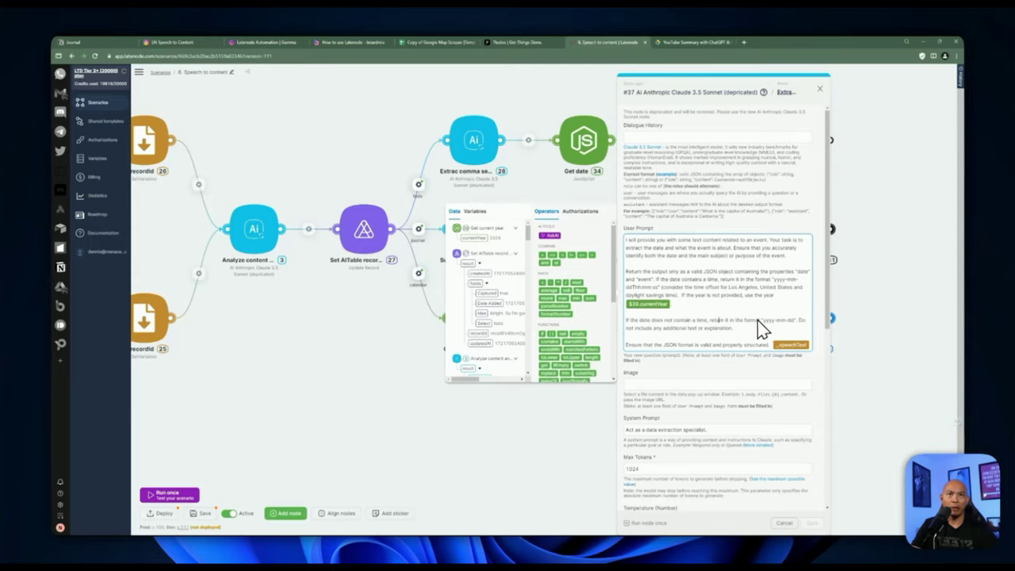
drag(761, 320, 791, 319)
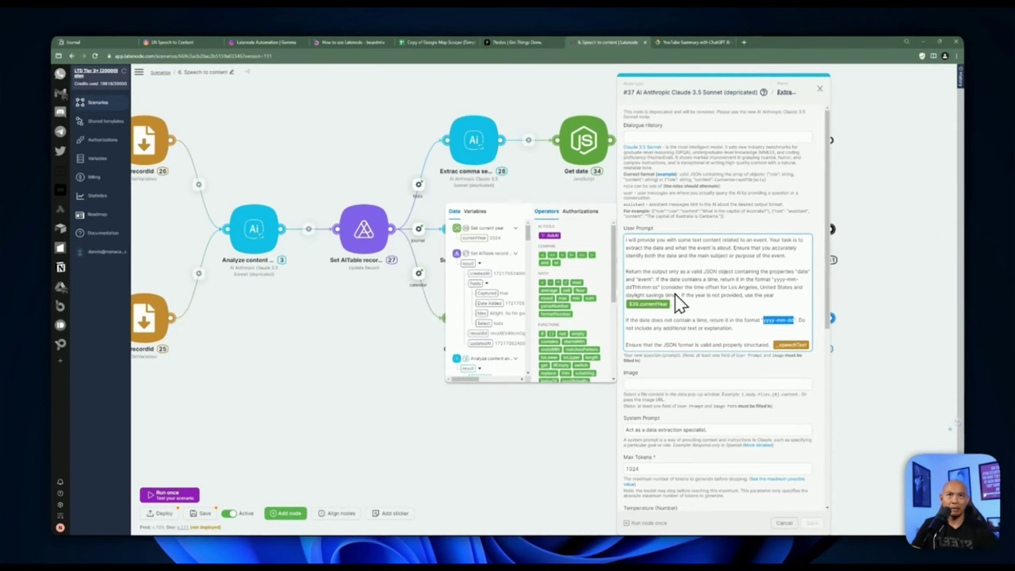
drag(659, 288, 644, 290)
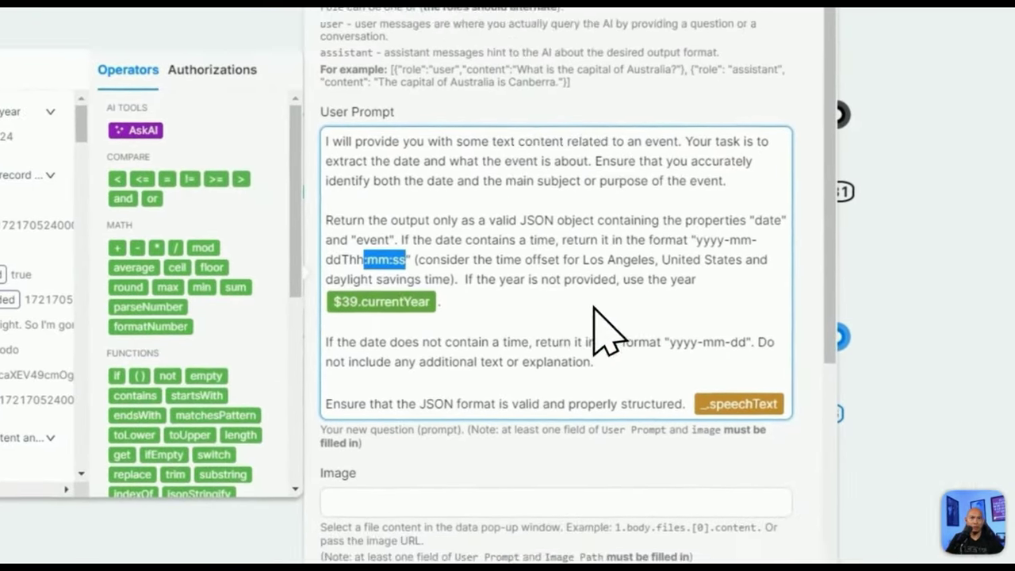
click(733, 353)
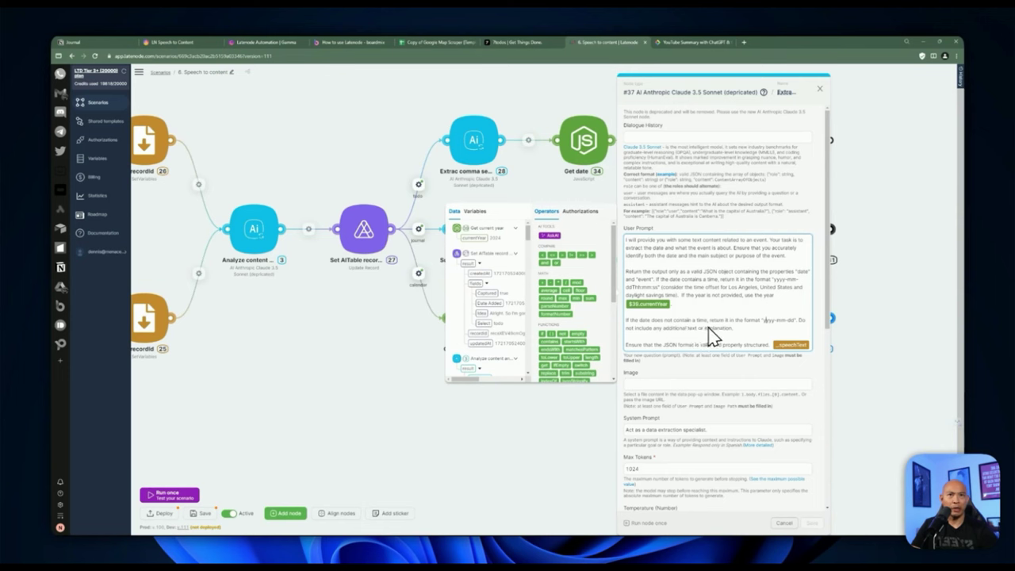
scroll(709, 337, down, 1)
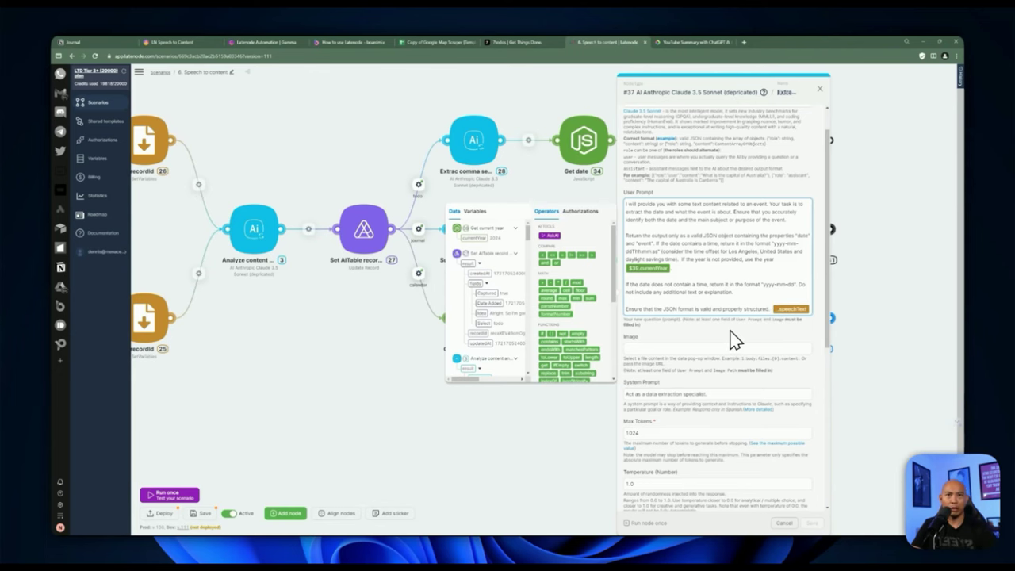
scroll(721, 349, down, 5)
click(783, 523)
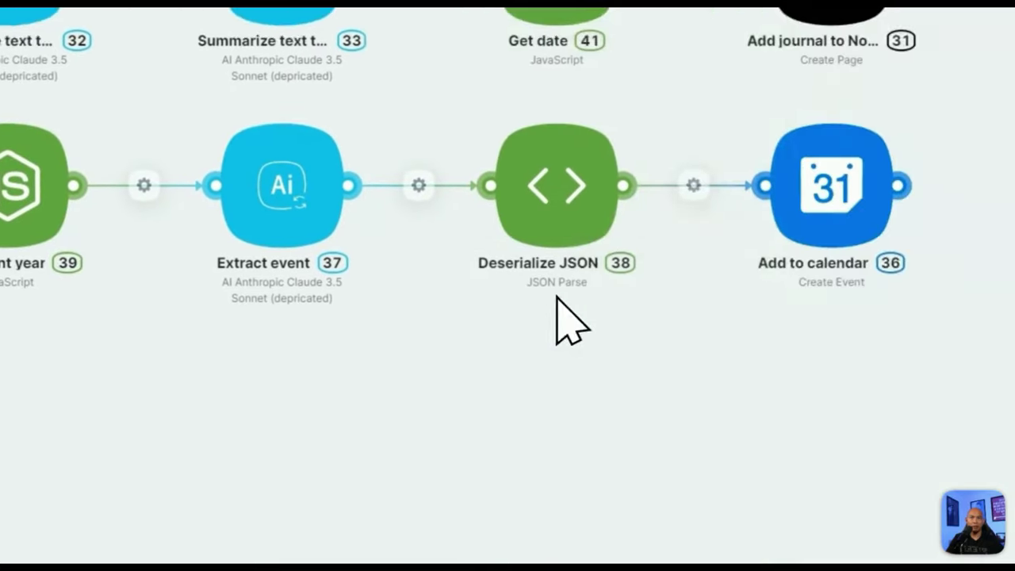
- Check the Deserialize JSON node (38), and review the Google Calendar connection and calendar ID in the Add to calendar node (36)
click(556, 297)
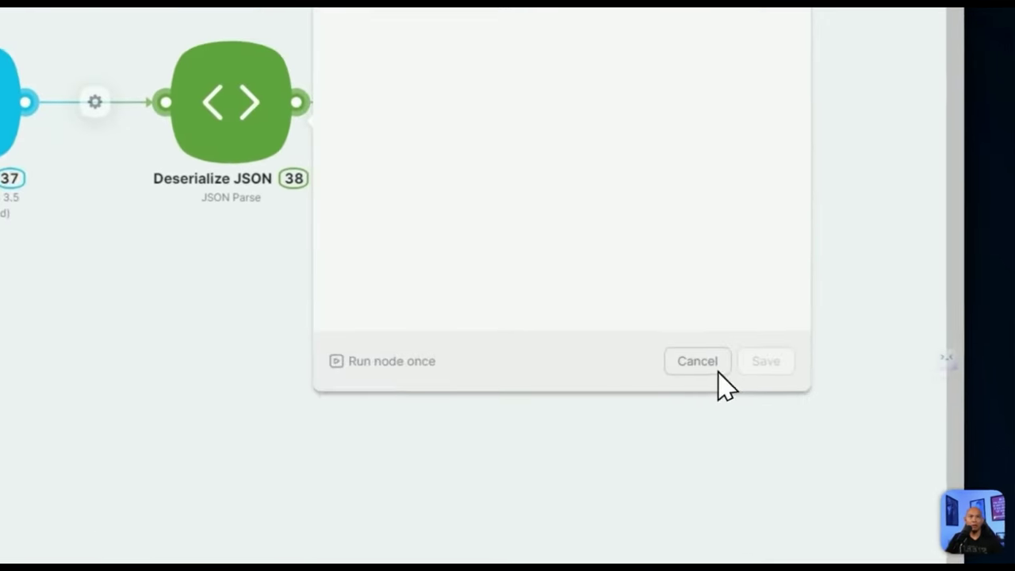
click(856, 421)
click(452, 81)
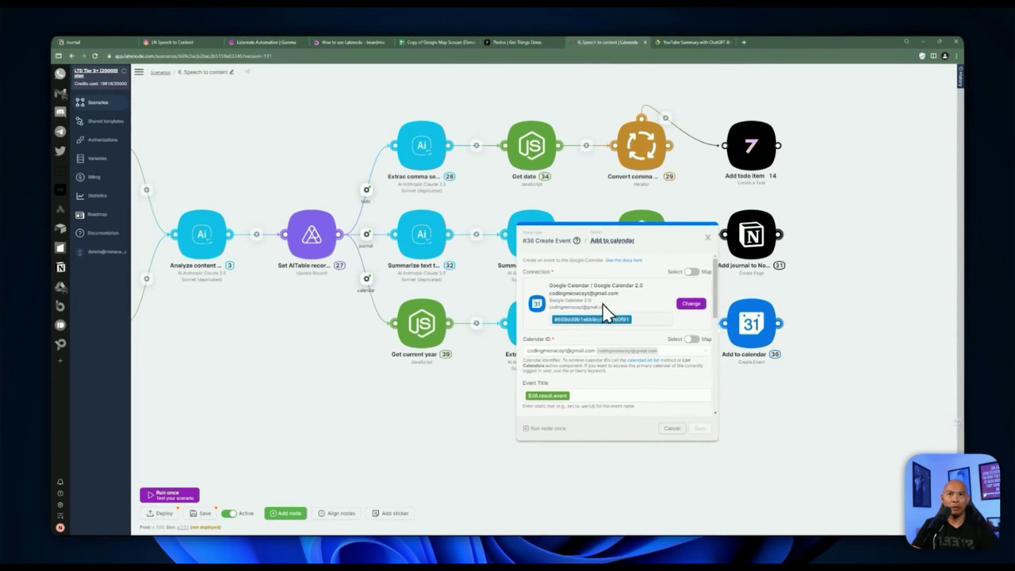
scroll(603, 313, down, 1)
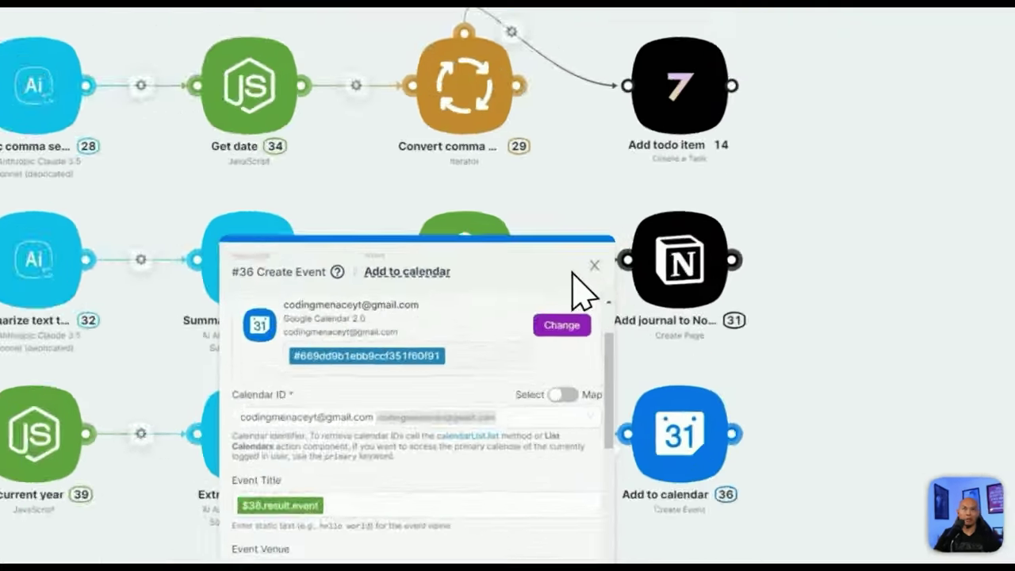
click(707, 237)
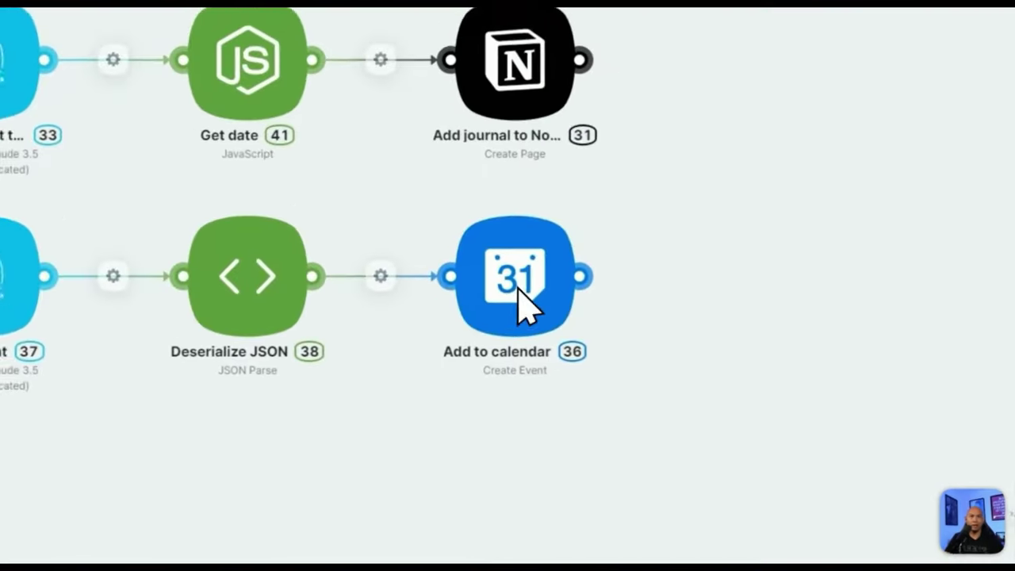
- Review the event title, event date and event end date mappings in the Add to calendar node (36)
click(753, 325)
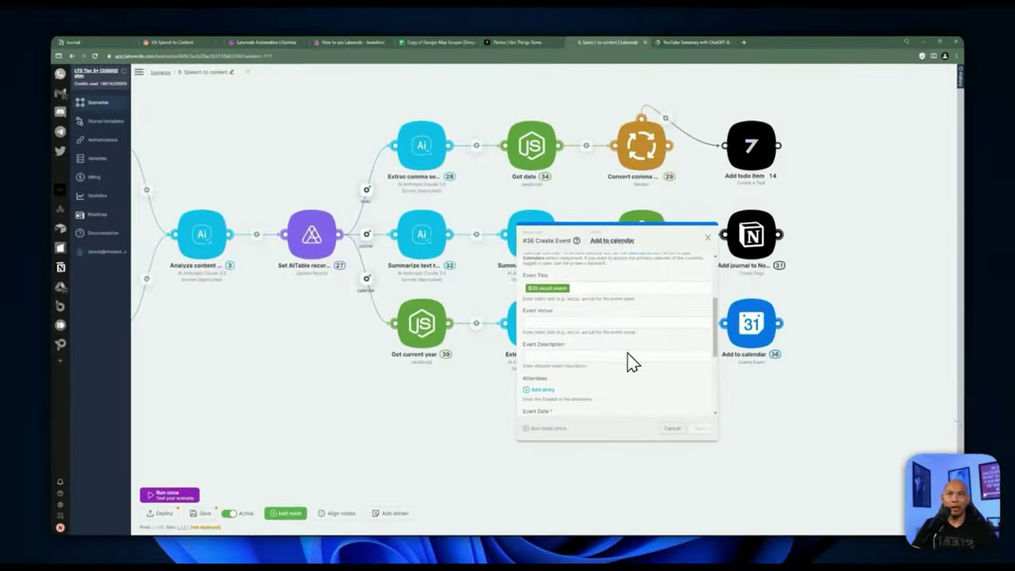
scroll(367, 361, down, 5)
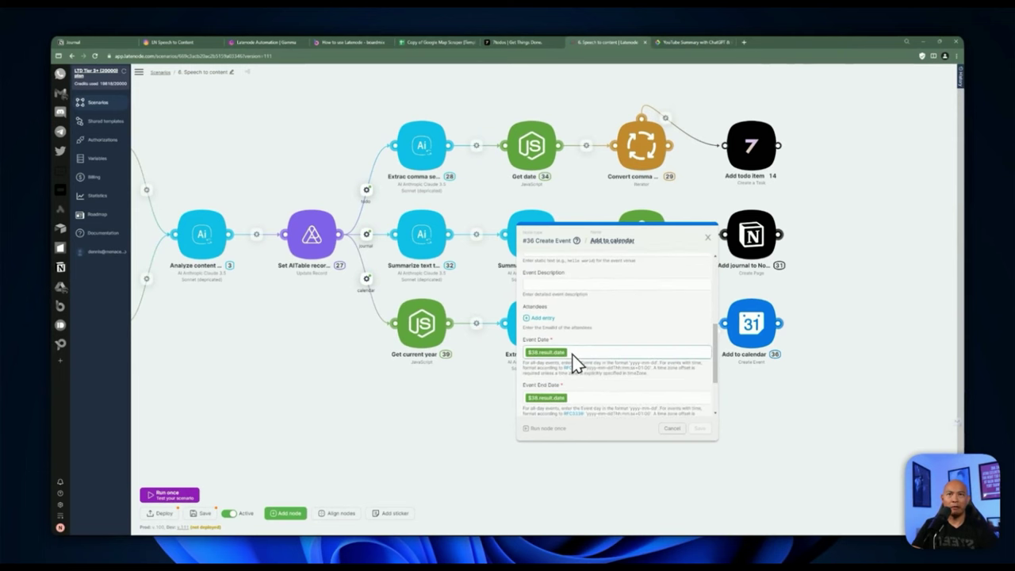
scroll(577, 363, down, 1)
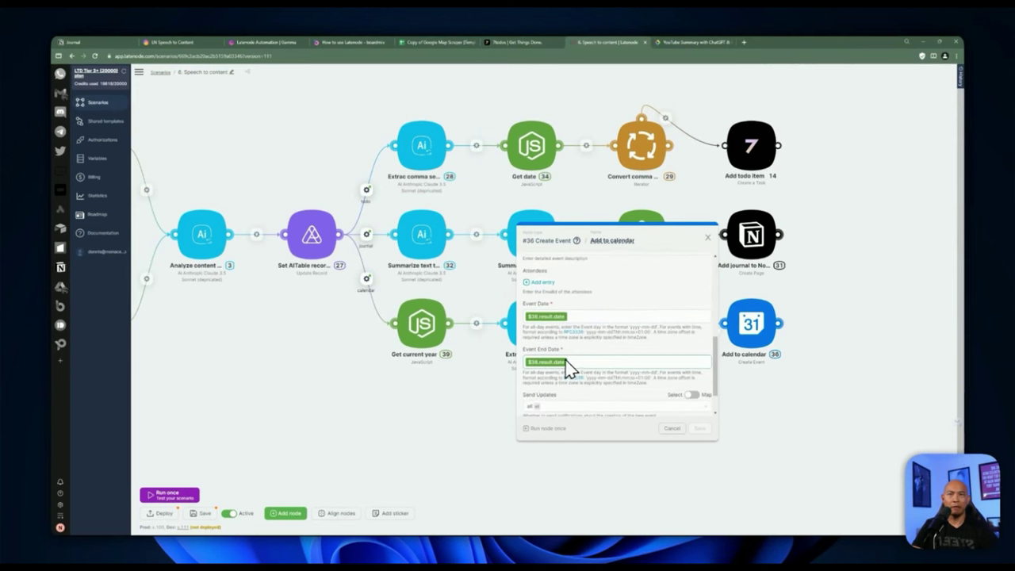